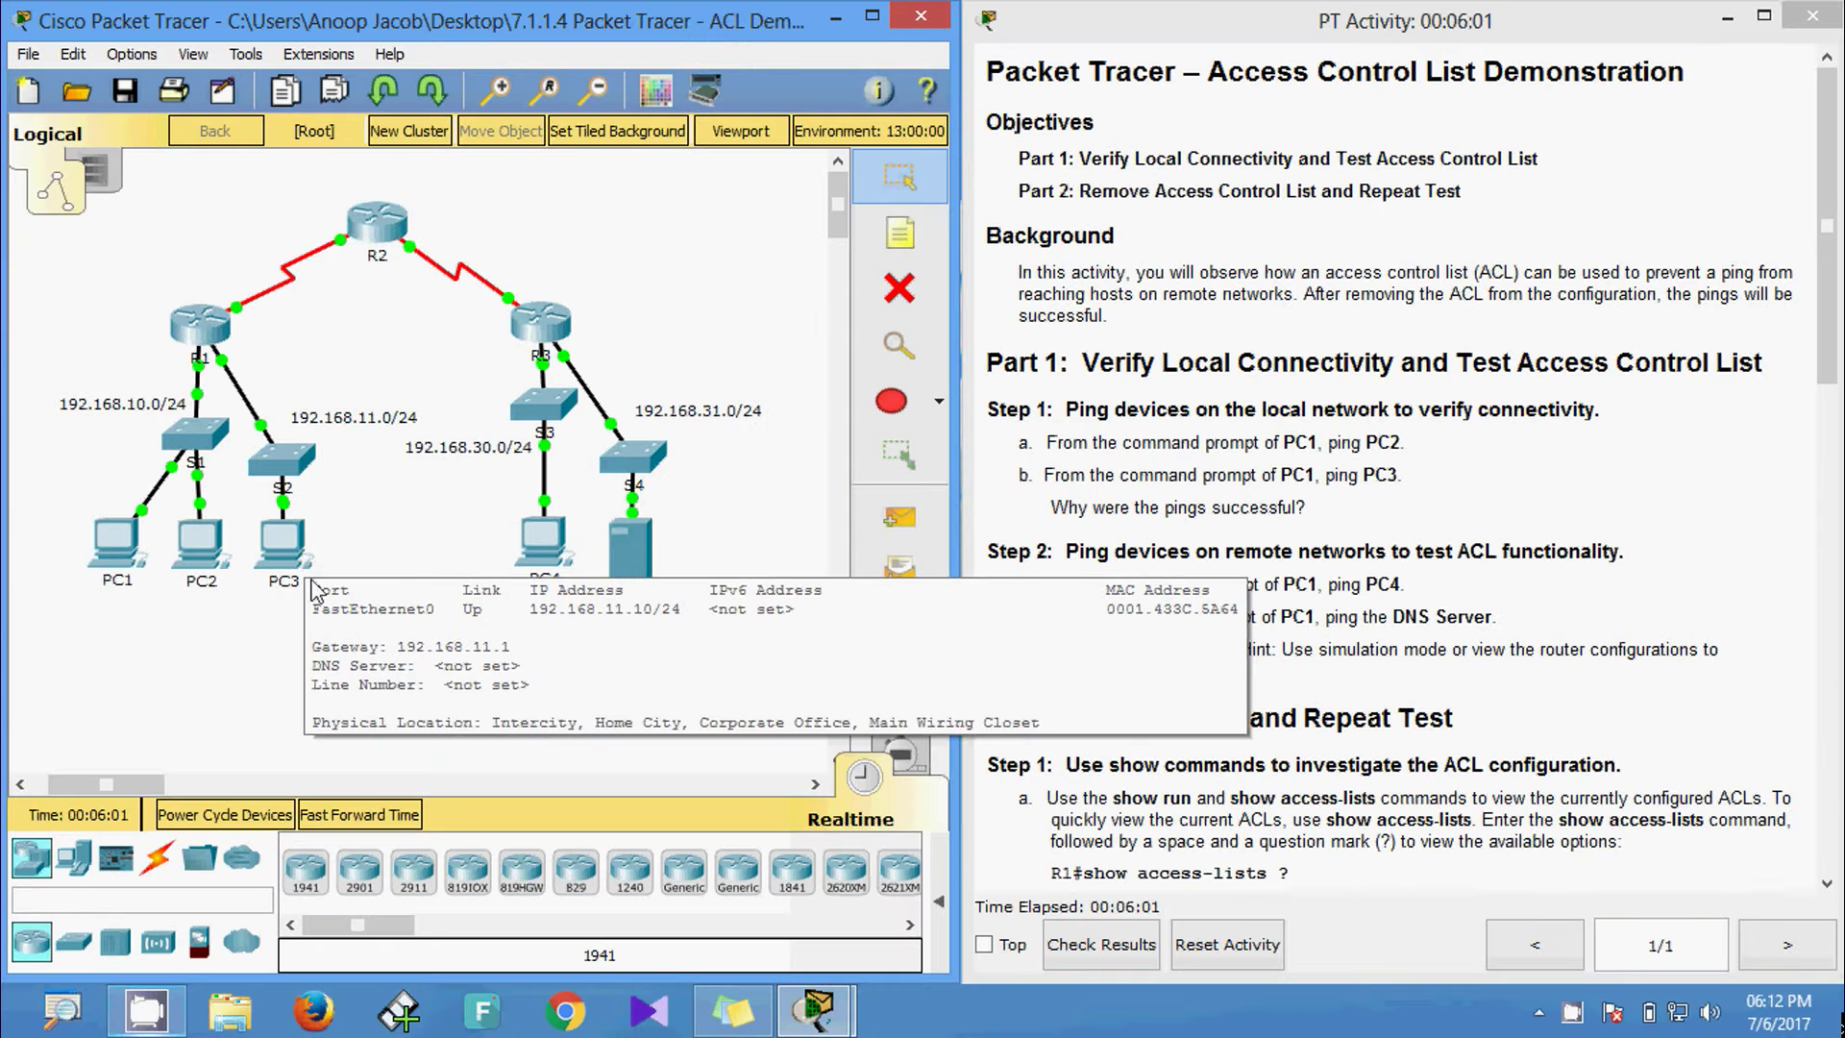
- Copy PC2's IPv4 address from its IP configuration and close the PC2 window
left_click(199, 543)
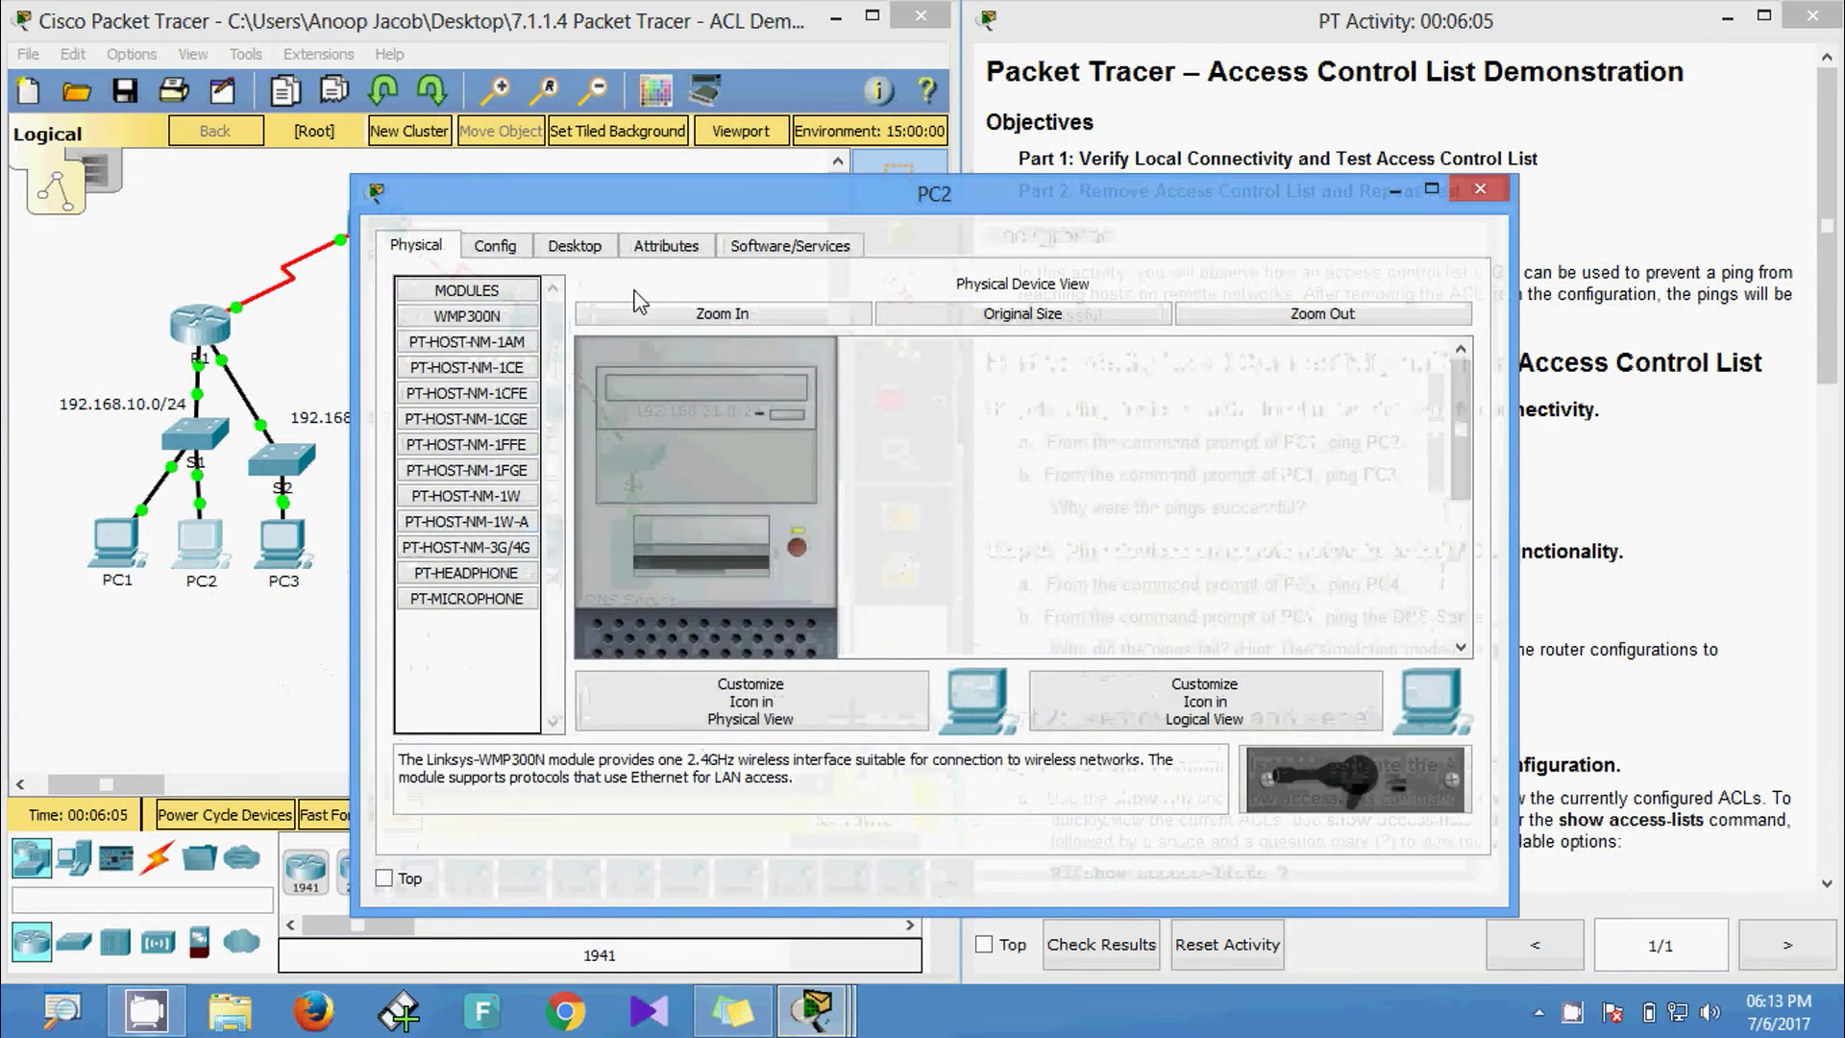
left_click(574, 245)
left_click(523, 422)
left_click_drag(906, 406, 682, 395)
key("ctrl+c")
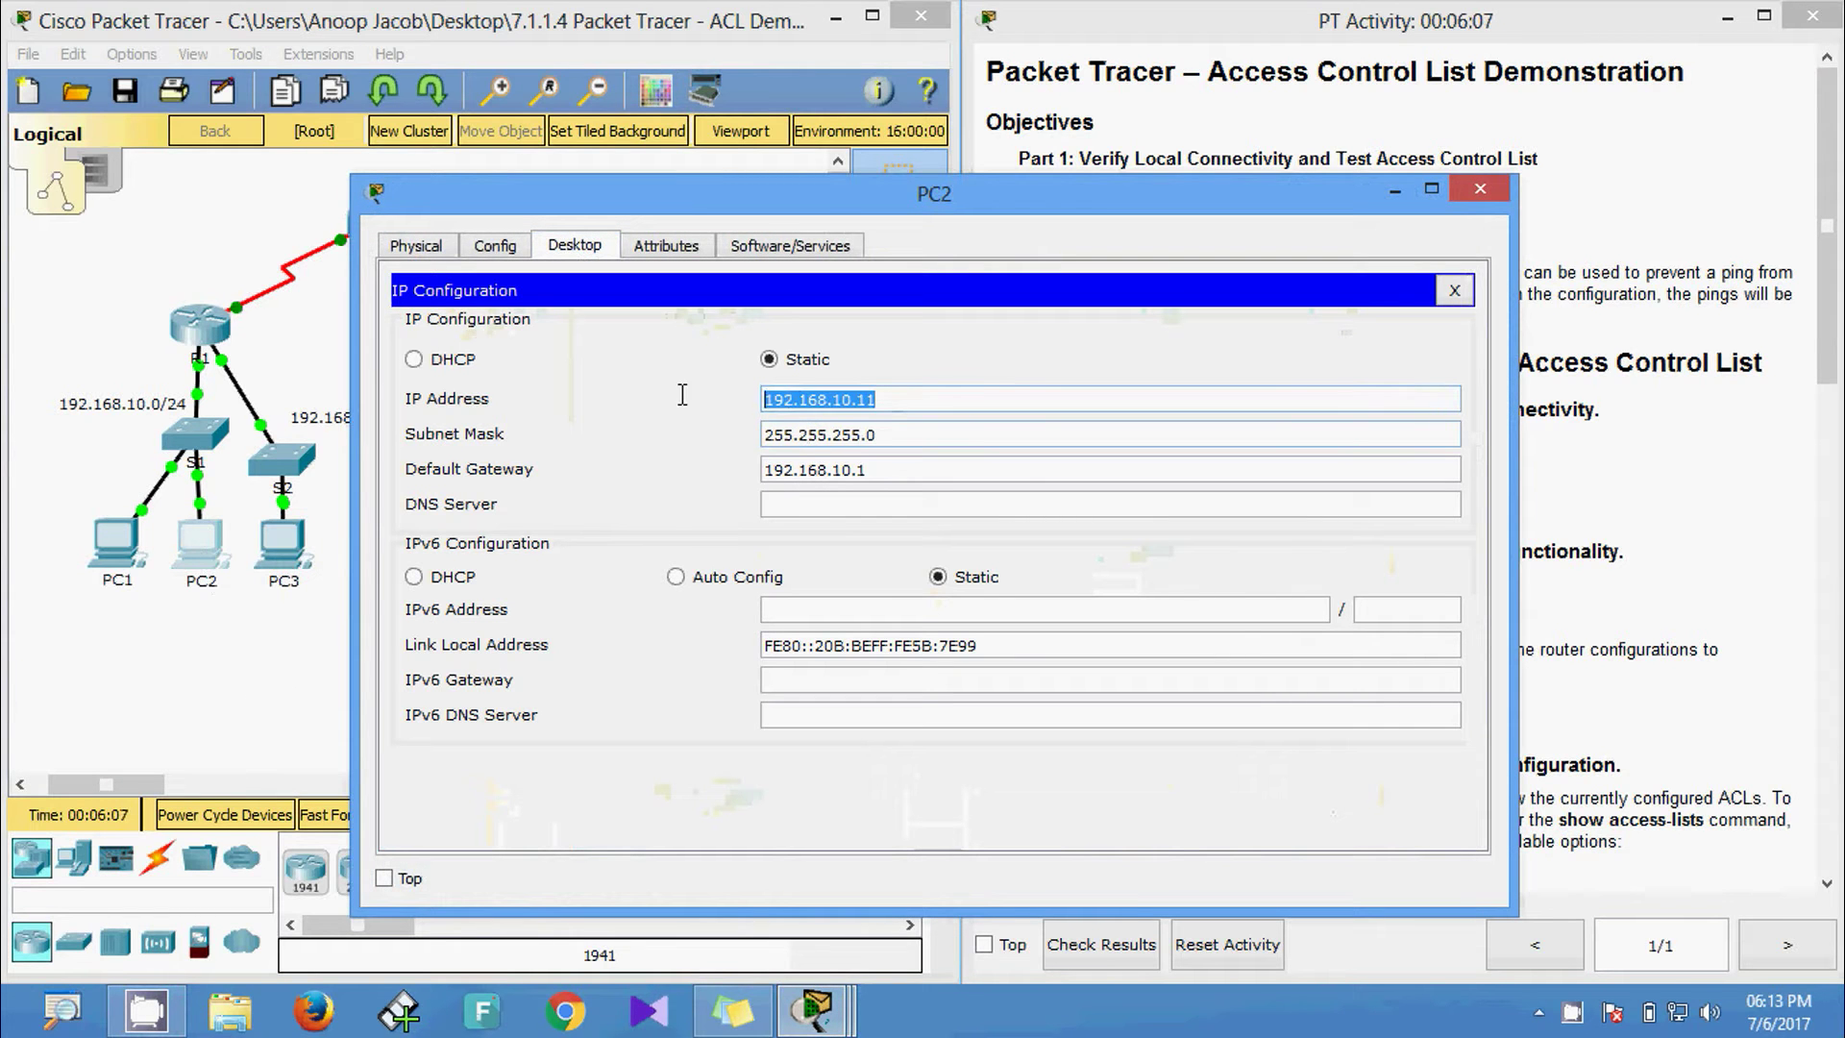
left_click(1480, 189)
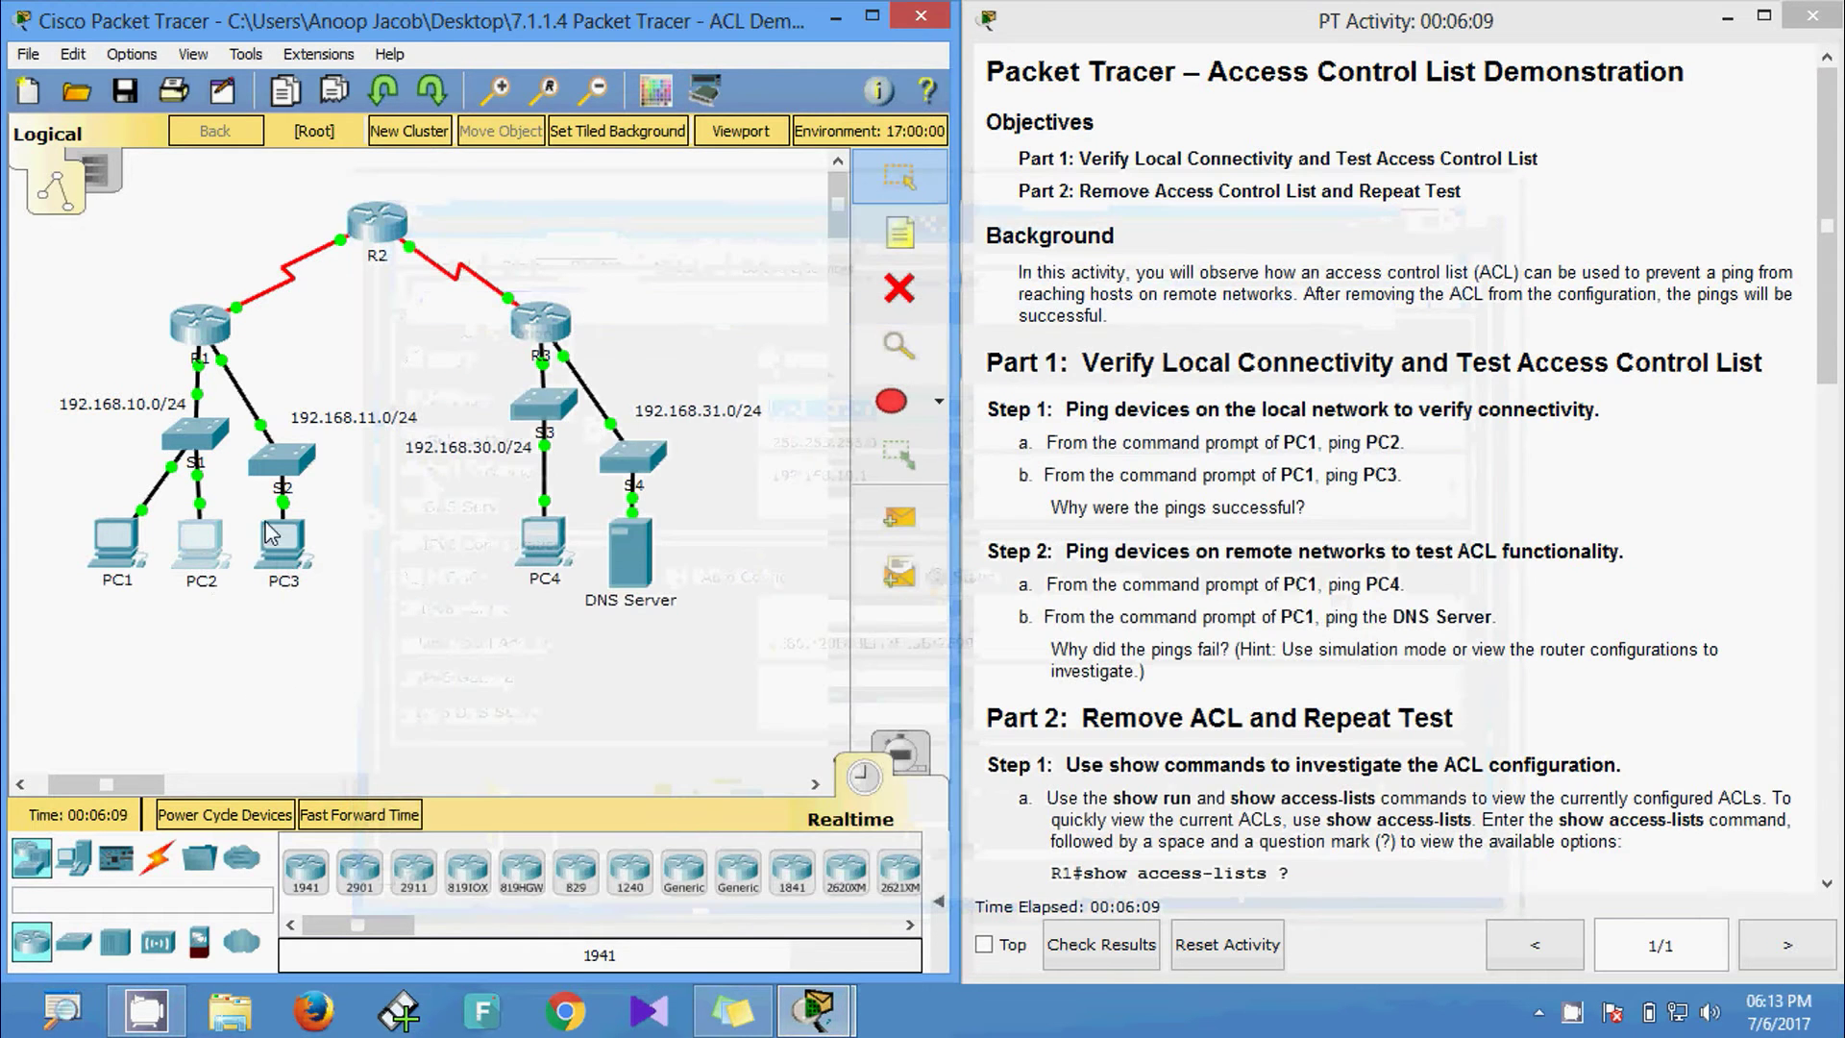
- Ping PC2 at 192.168.10.11 from the command prompt of PC1
left_click(113, 542)
left_click(575, 245)
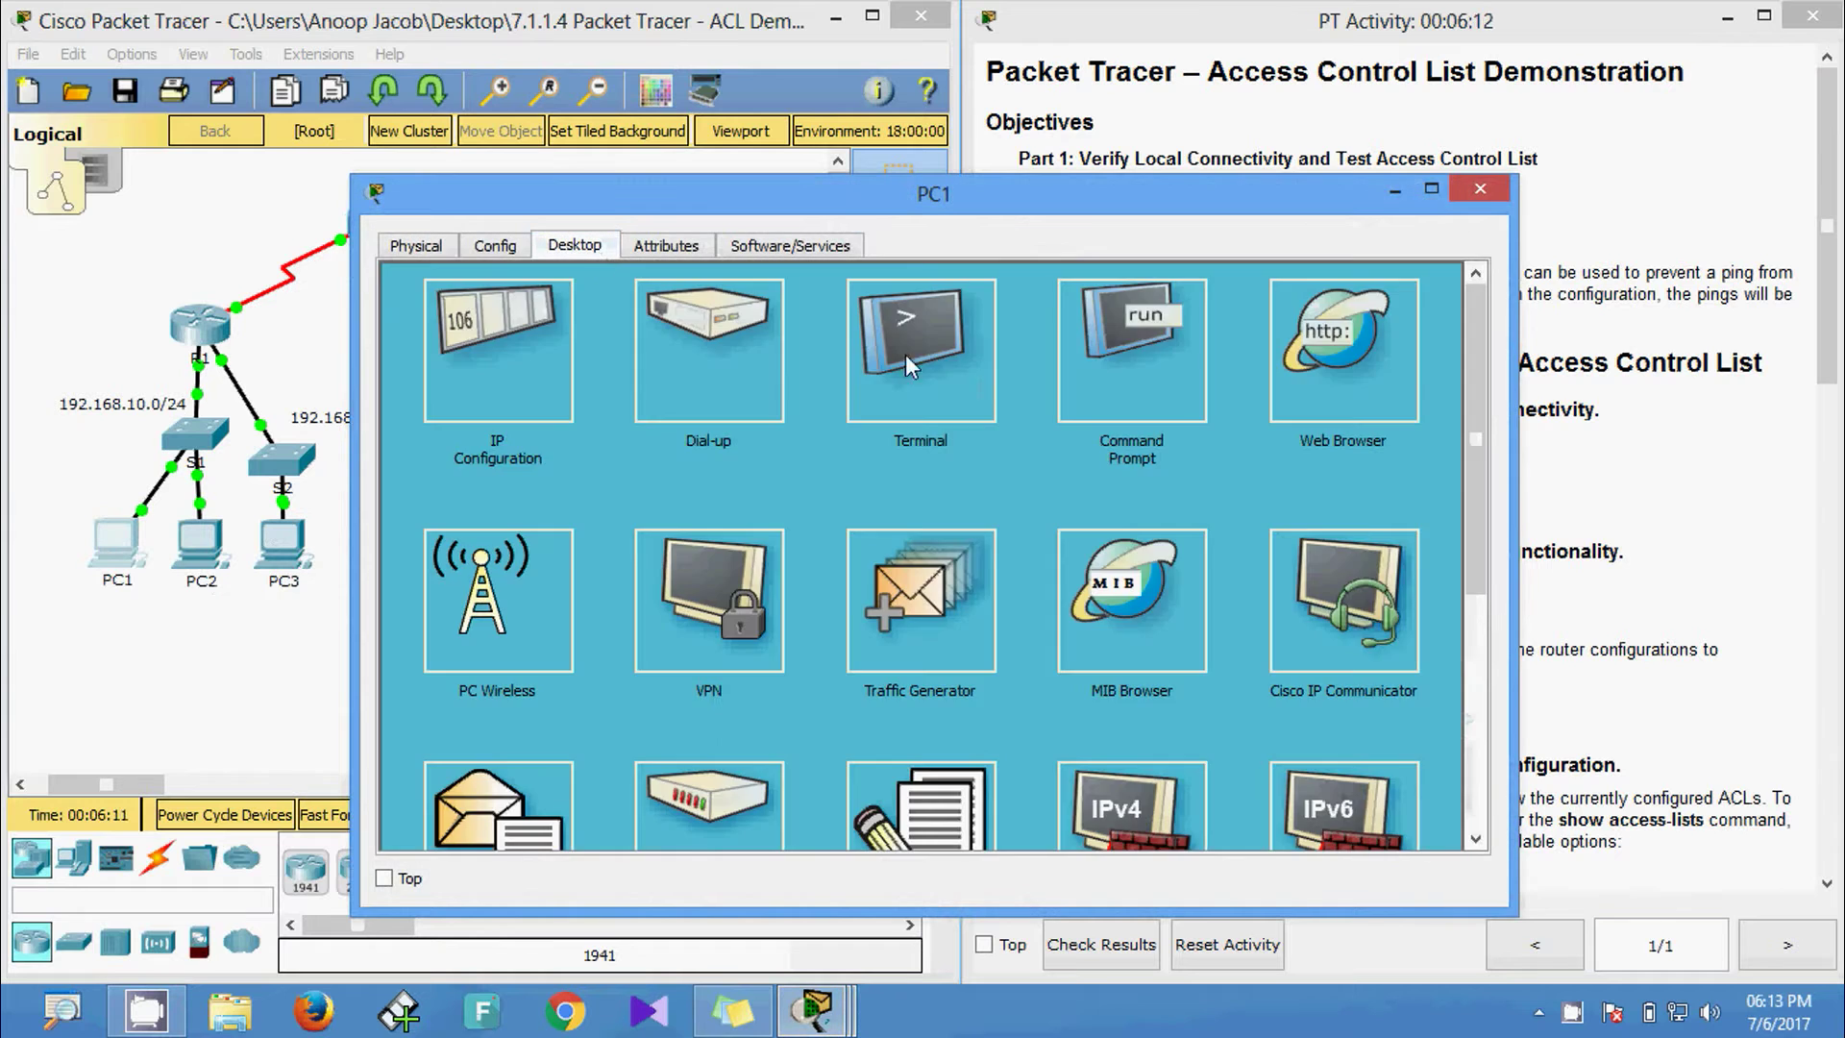
left_click(1101, 383)
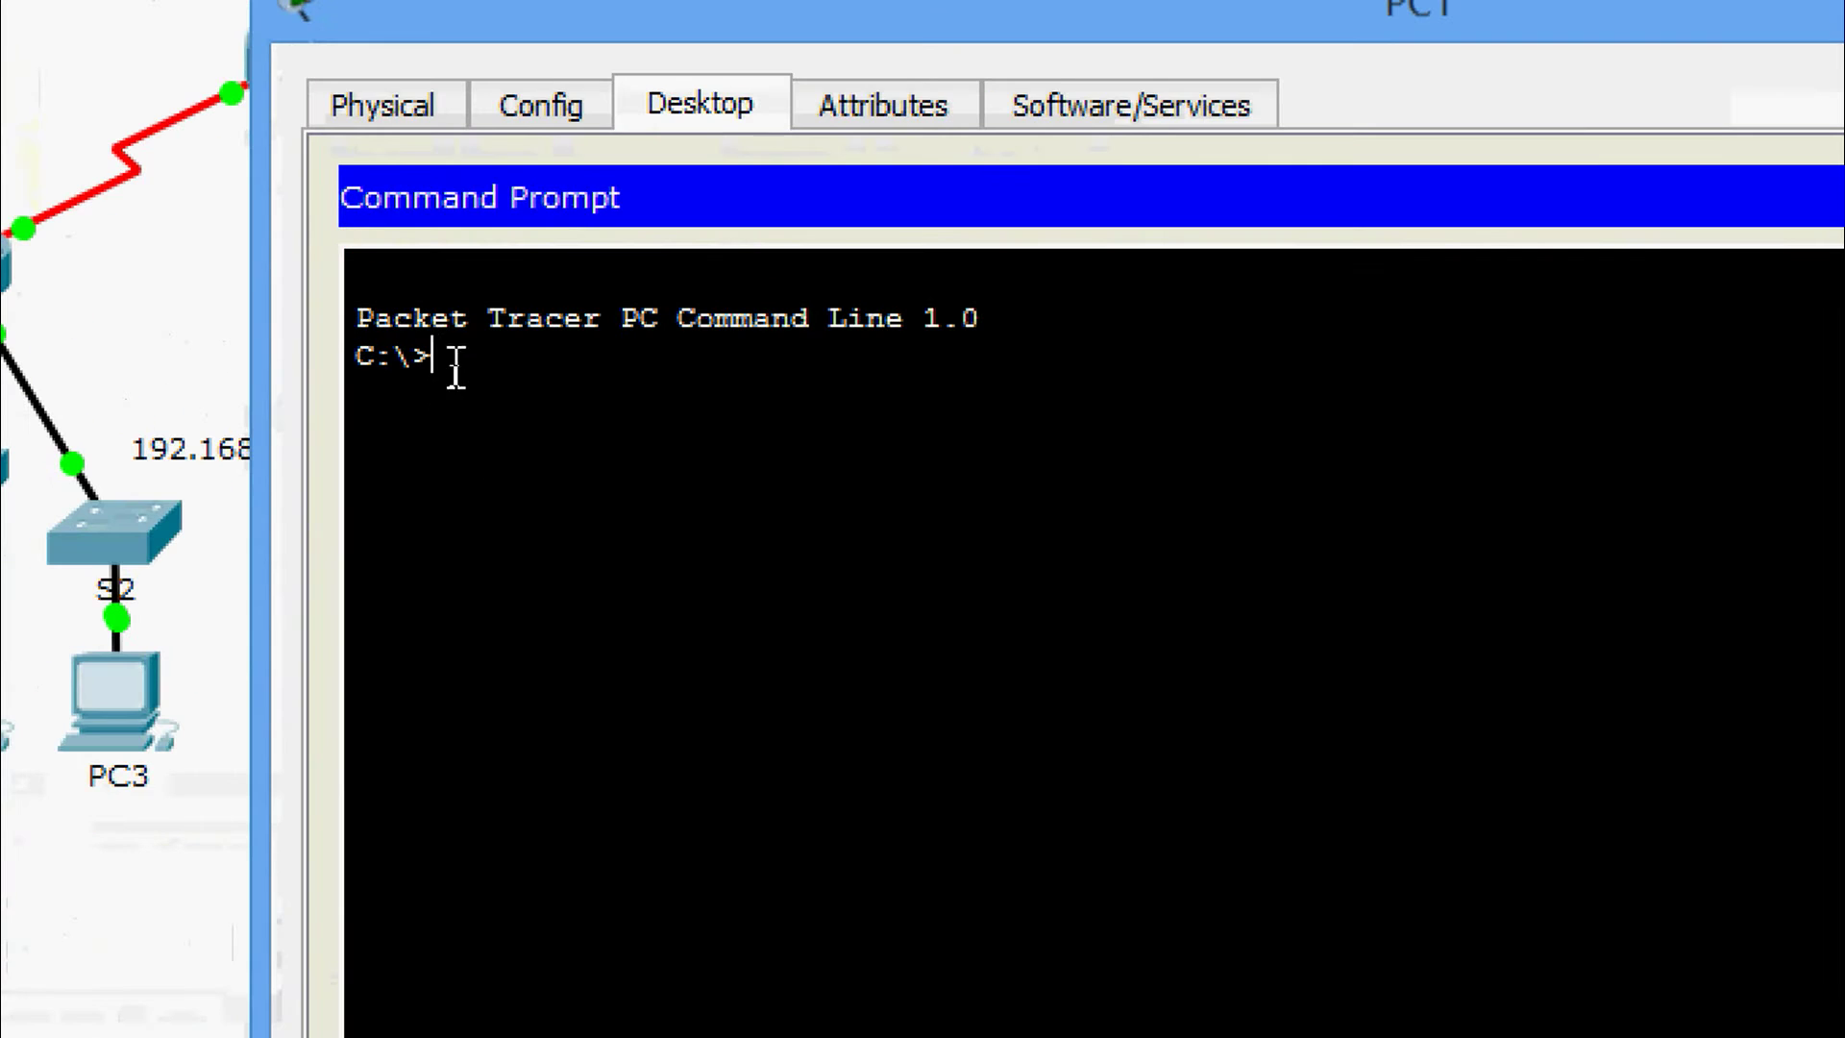
type("ping")
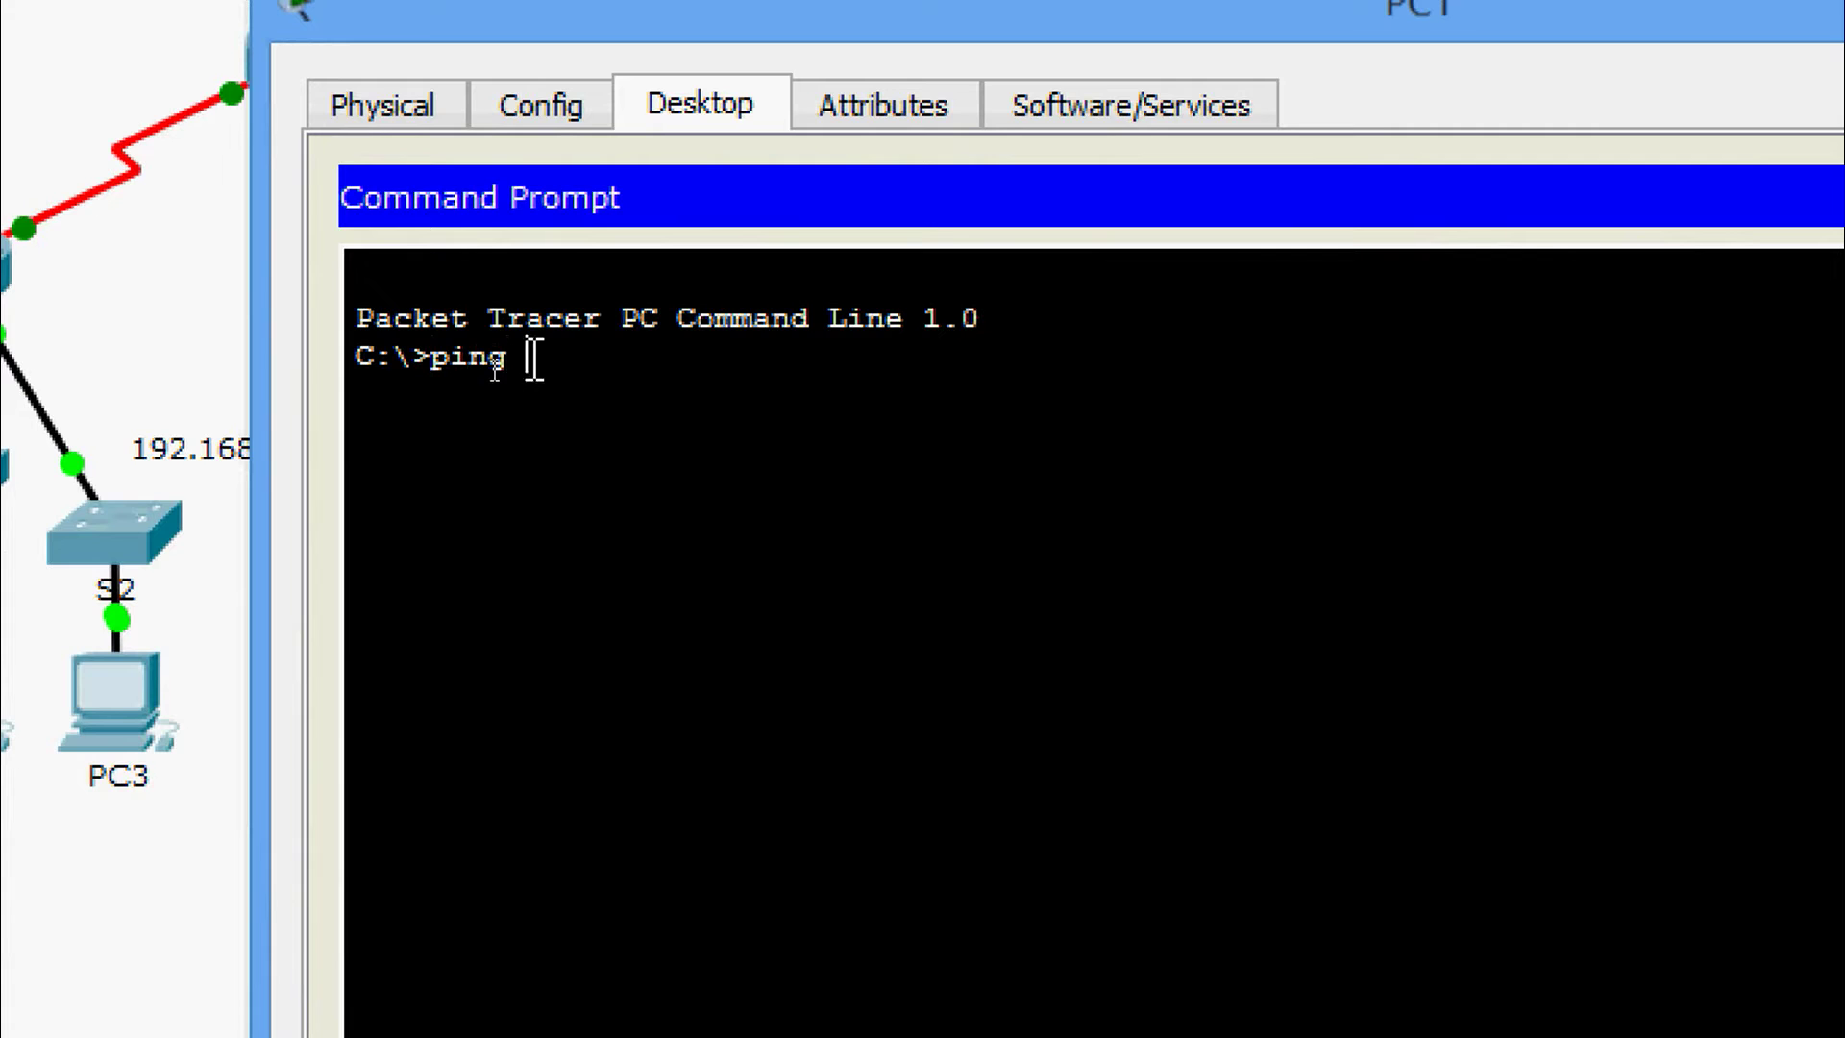
right_click(526, 361)
left_click(603, 444)
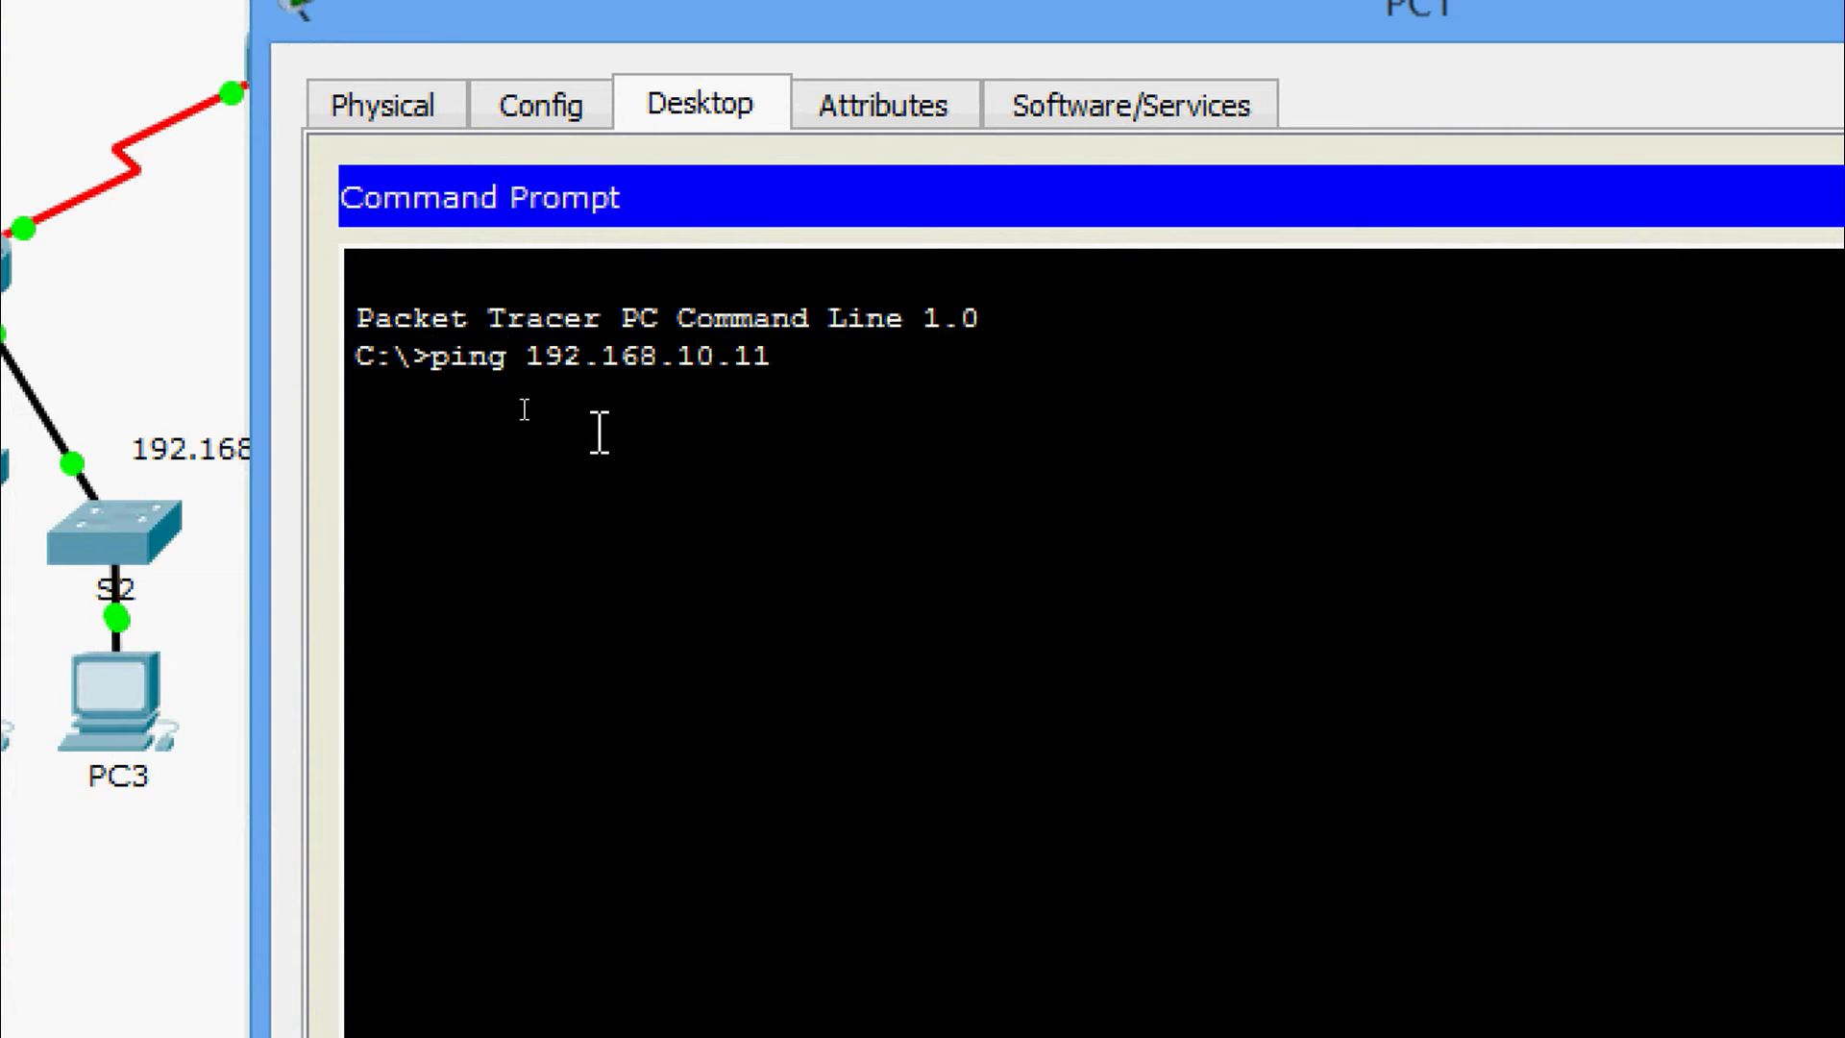
key("Return")
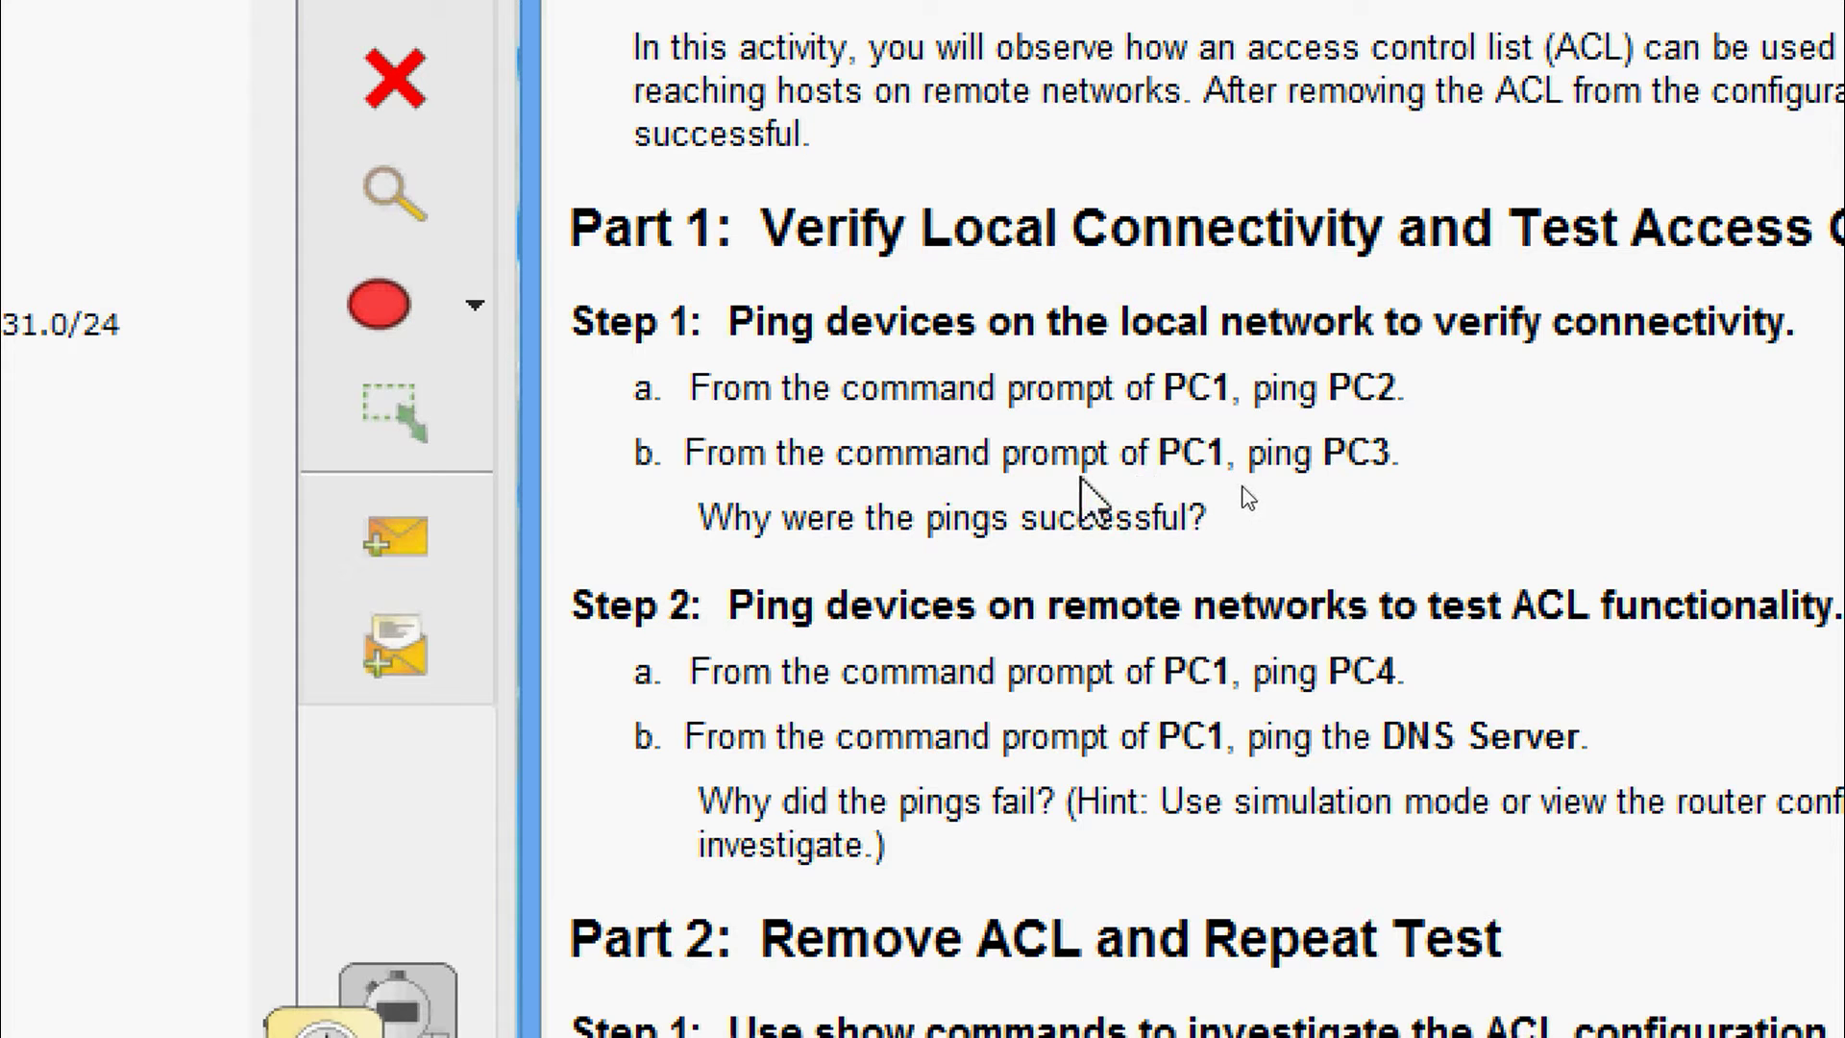
- Check the PC3 ping instruction and view PC3's address in its IP configuration
left_click_drag(1155, 471, 1395, 471)
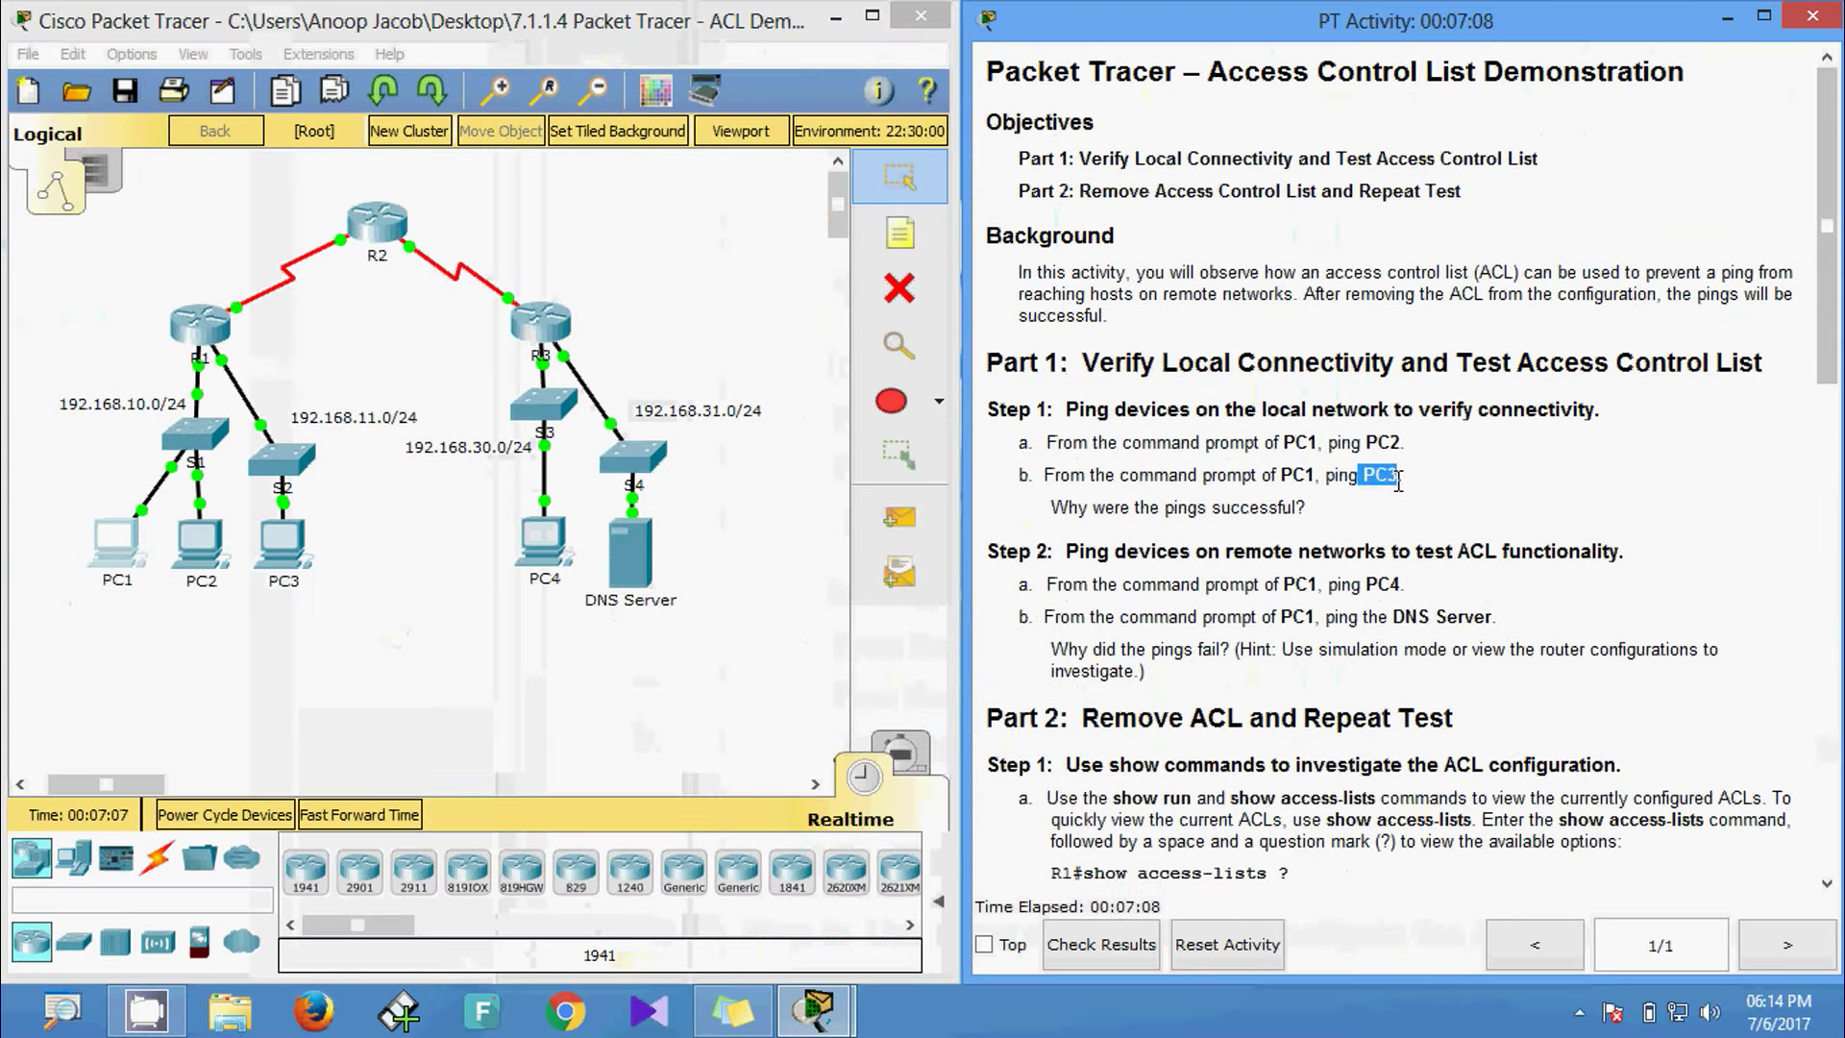
left_click(1395, 471)
left_click(288, 557)
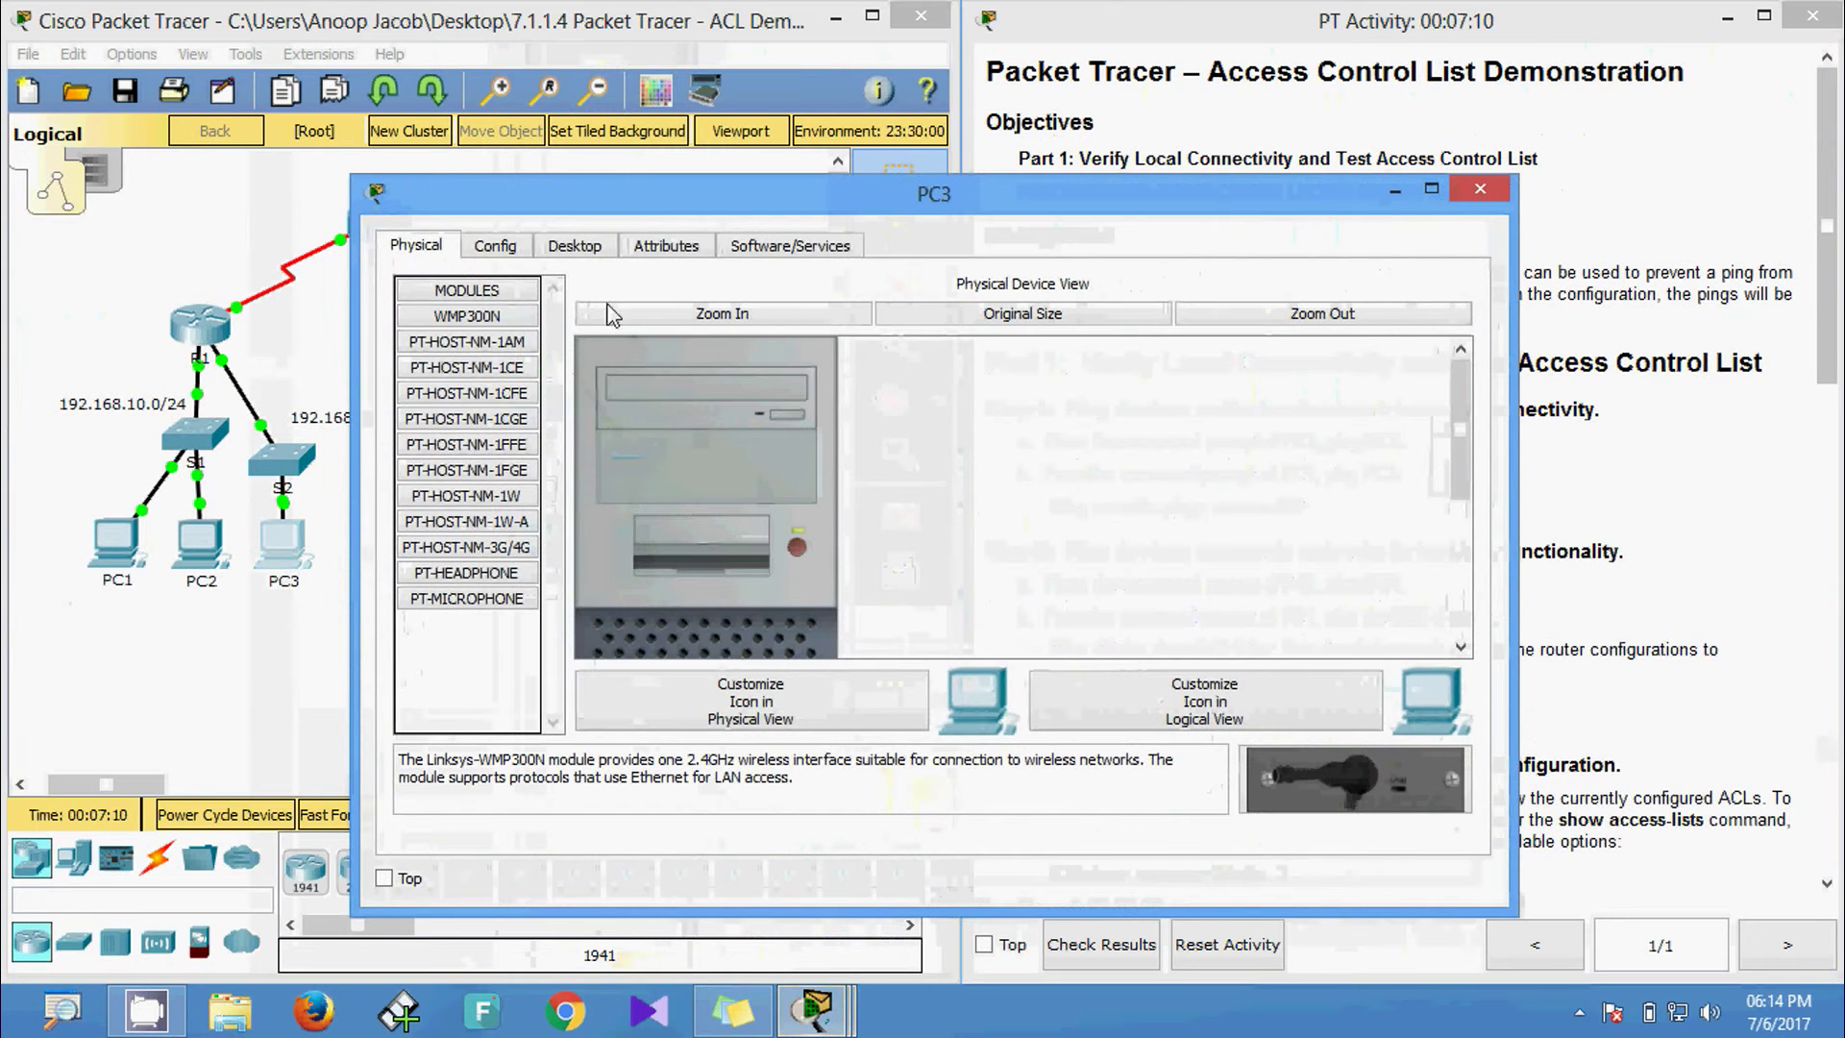
left_click(574, 245)
left_click(538, 348)
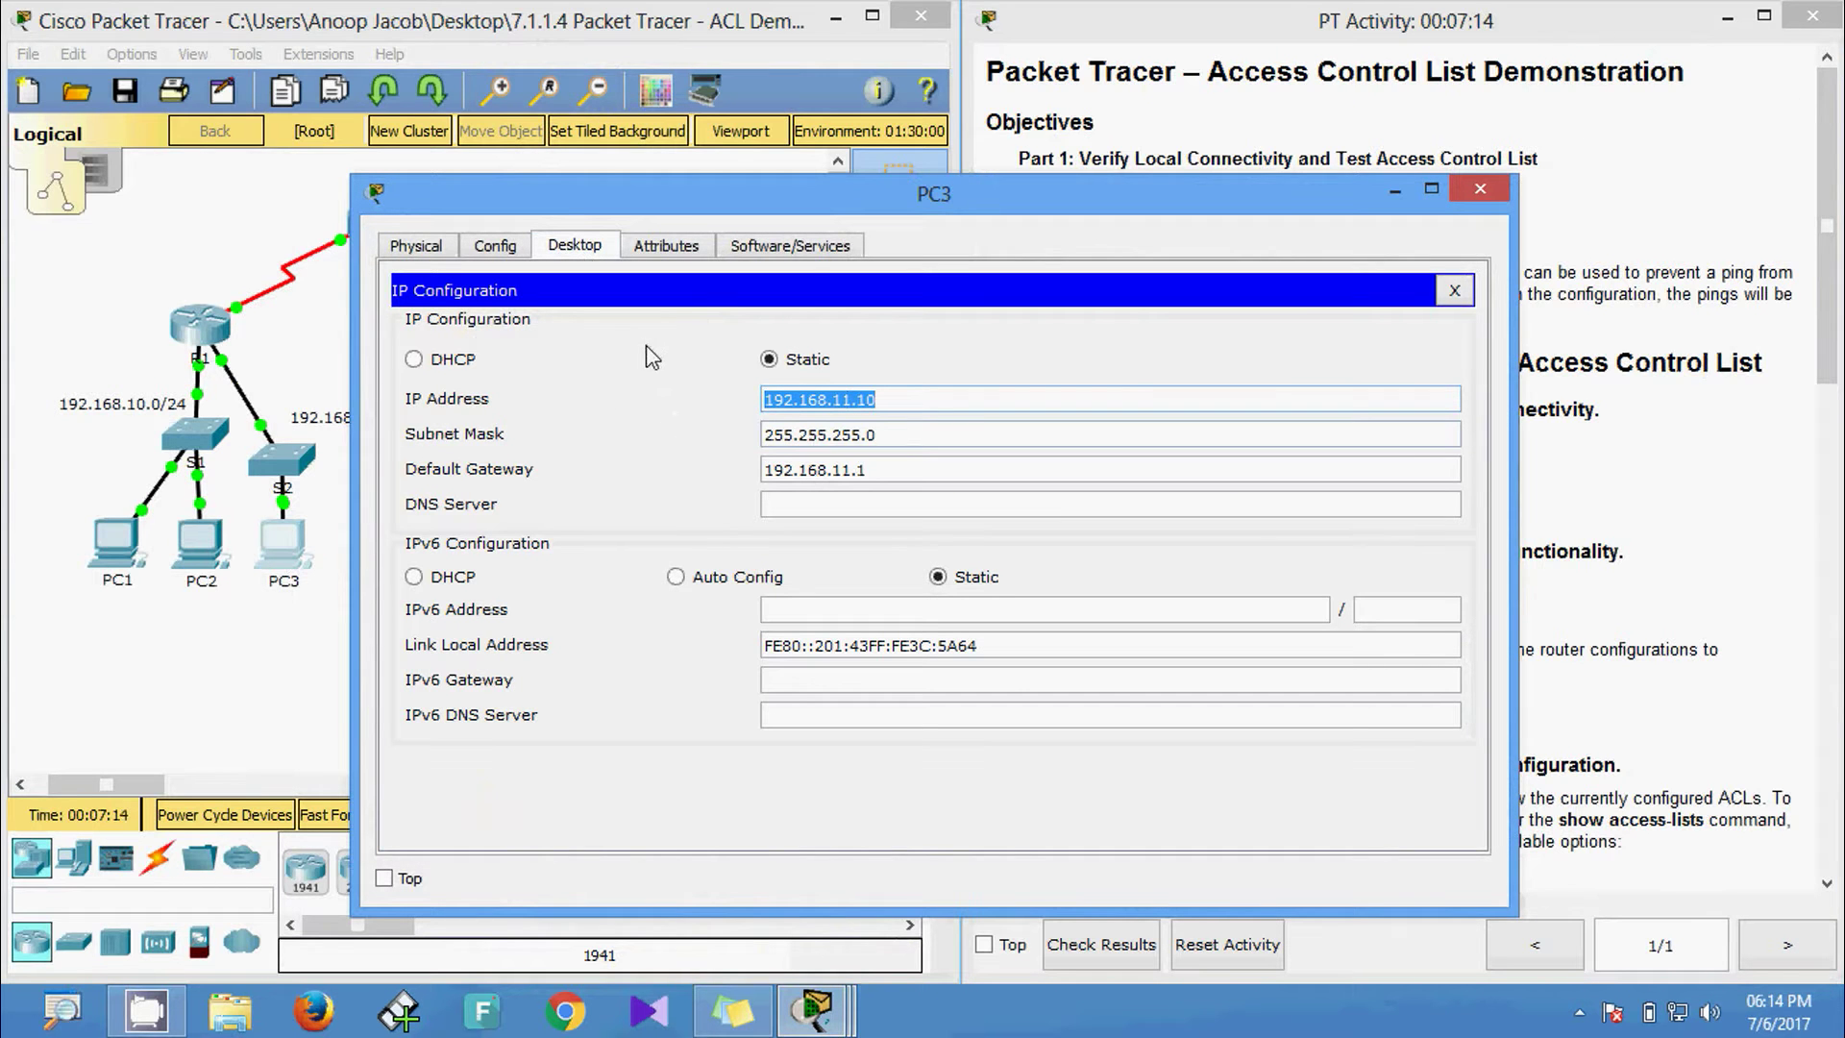
left_click(1454, 290)
- Run ipconfig in PC3's command prompt, copy its IPv4 address, and close the PC3 window
left_click(1124, 348)
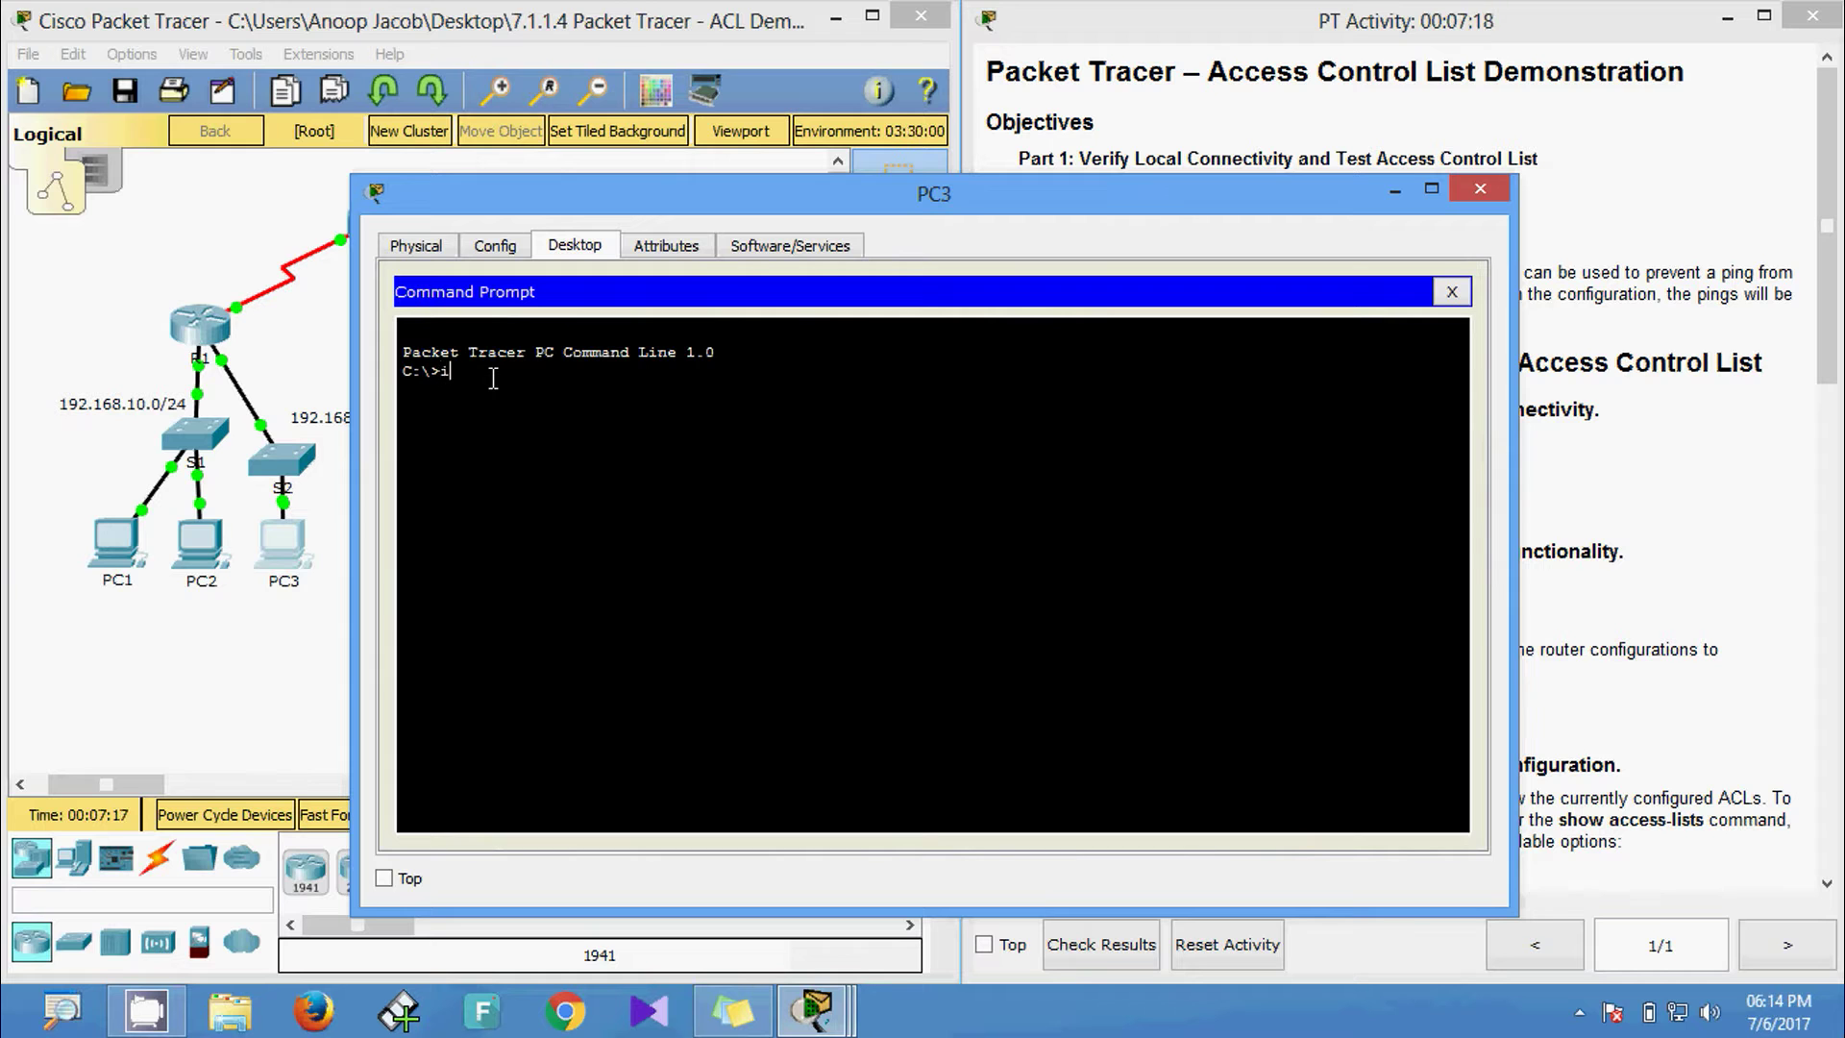
type("ipconfig")
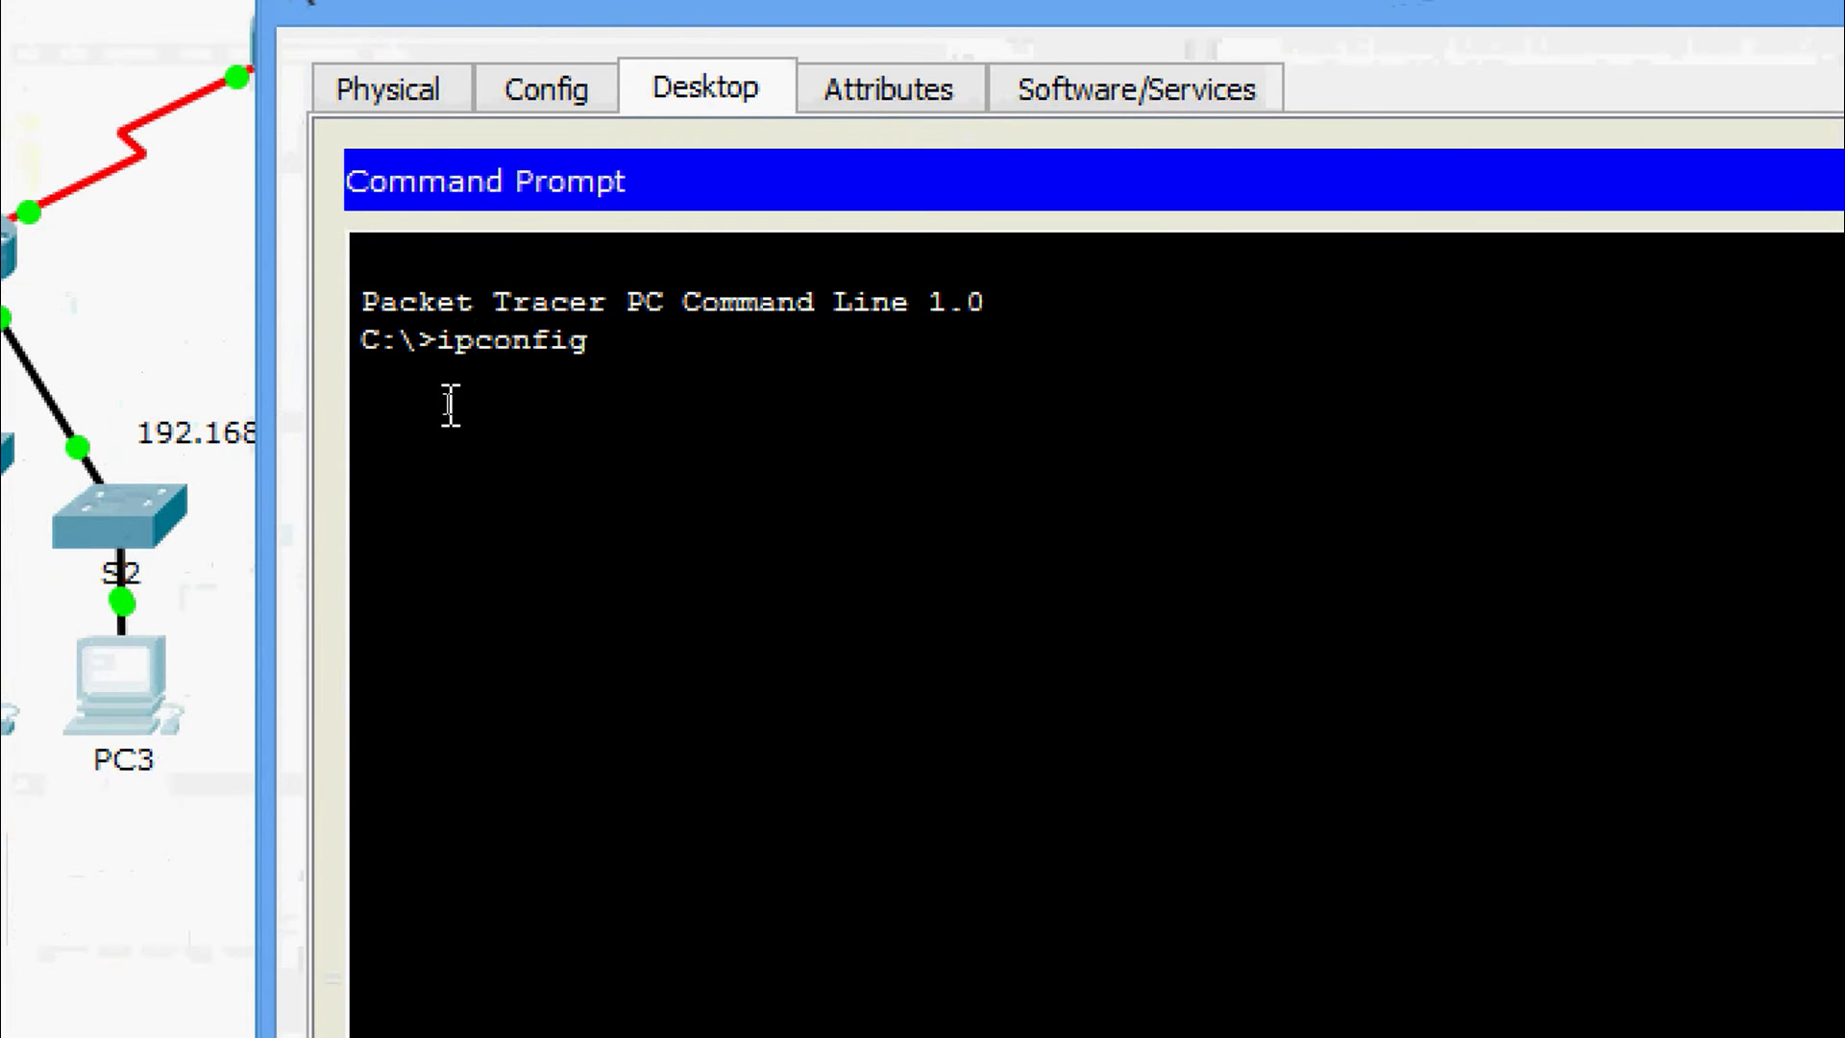
key("Return")
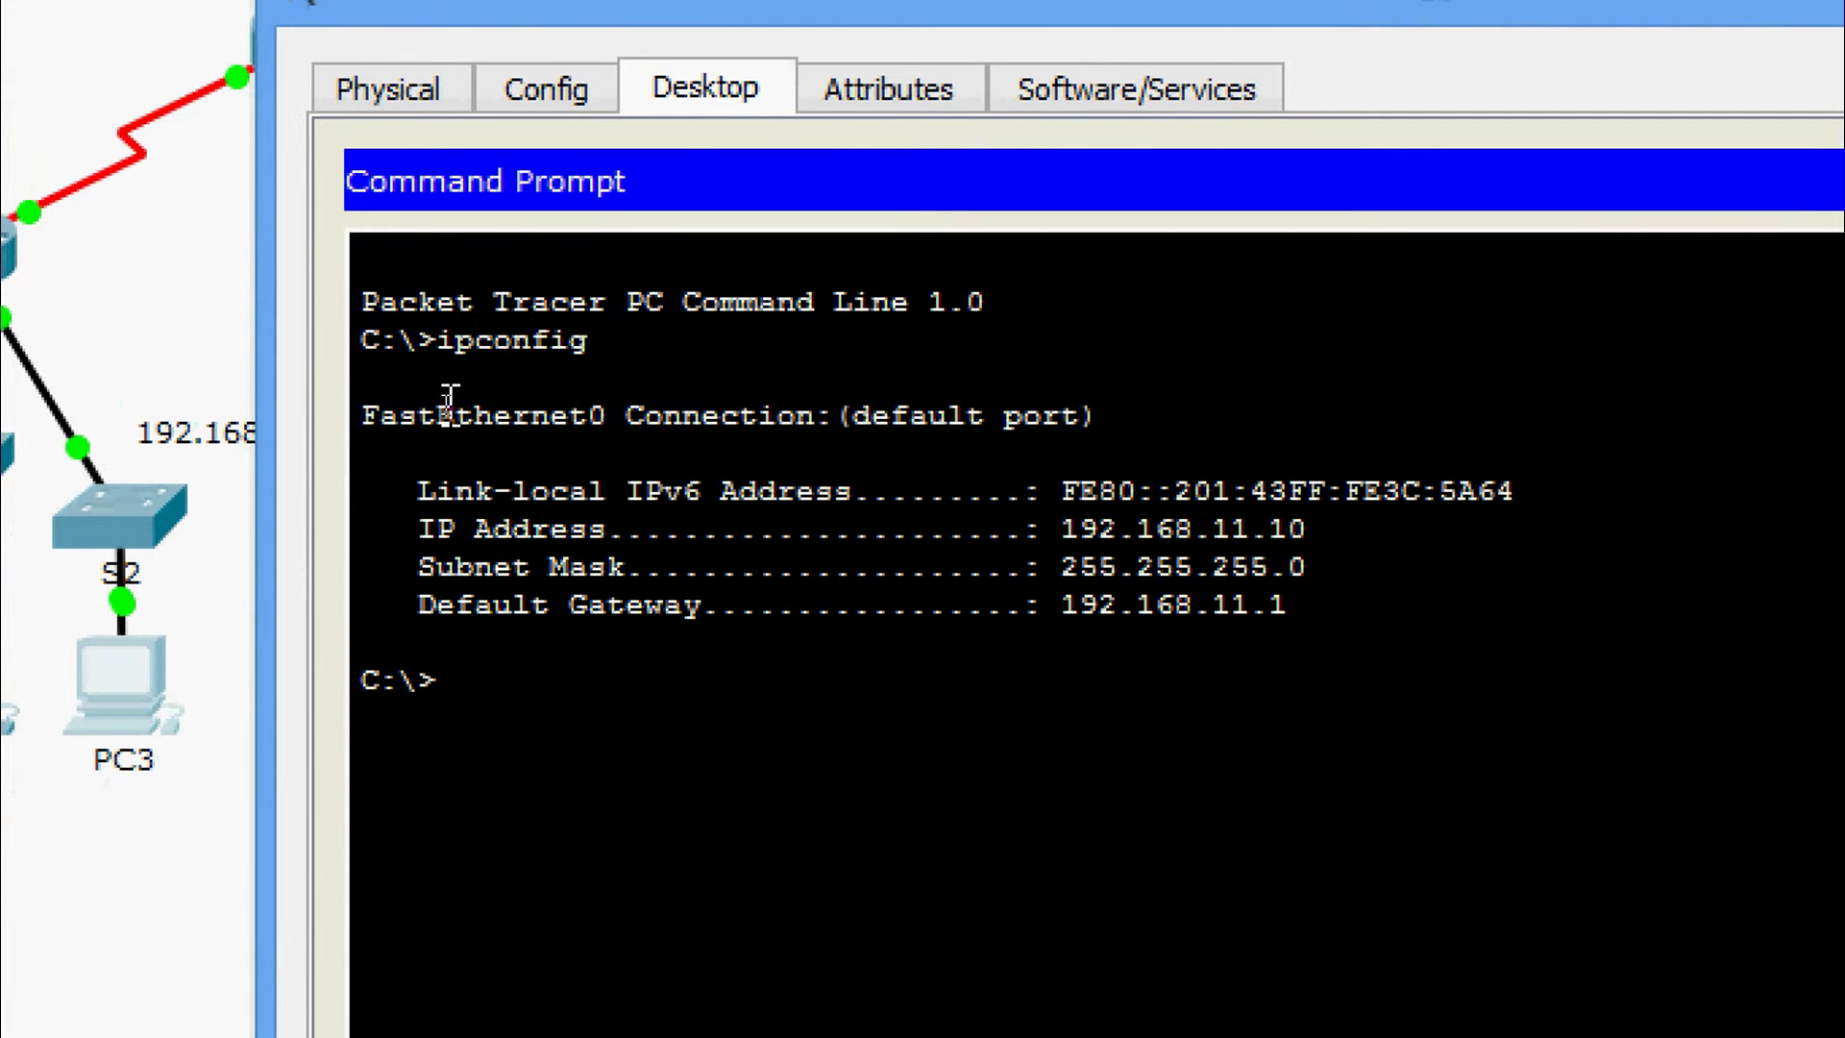
left_click_drag(1061, 528, 1311, 529)
right_click(1258, 526)
left_click(1380, 555)
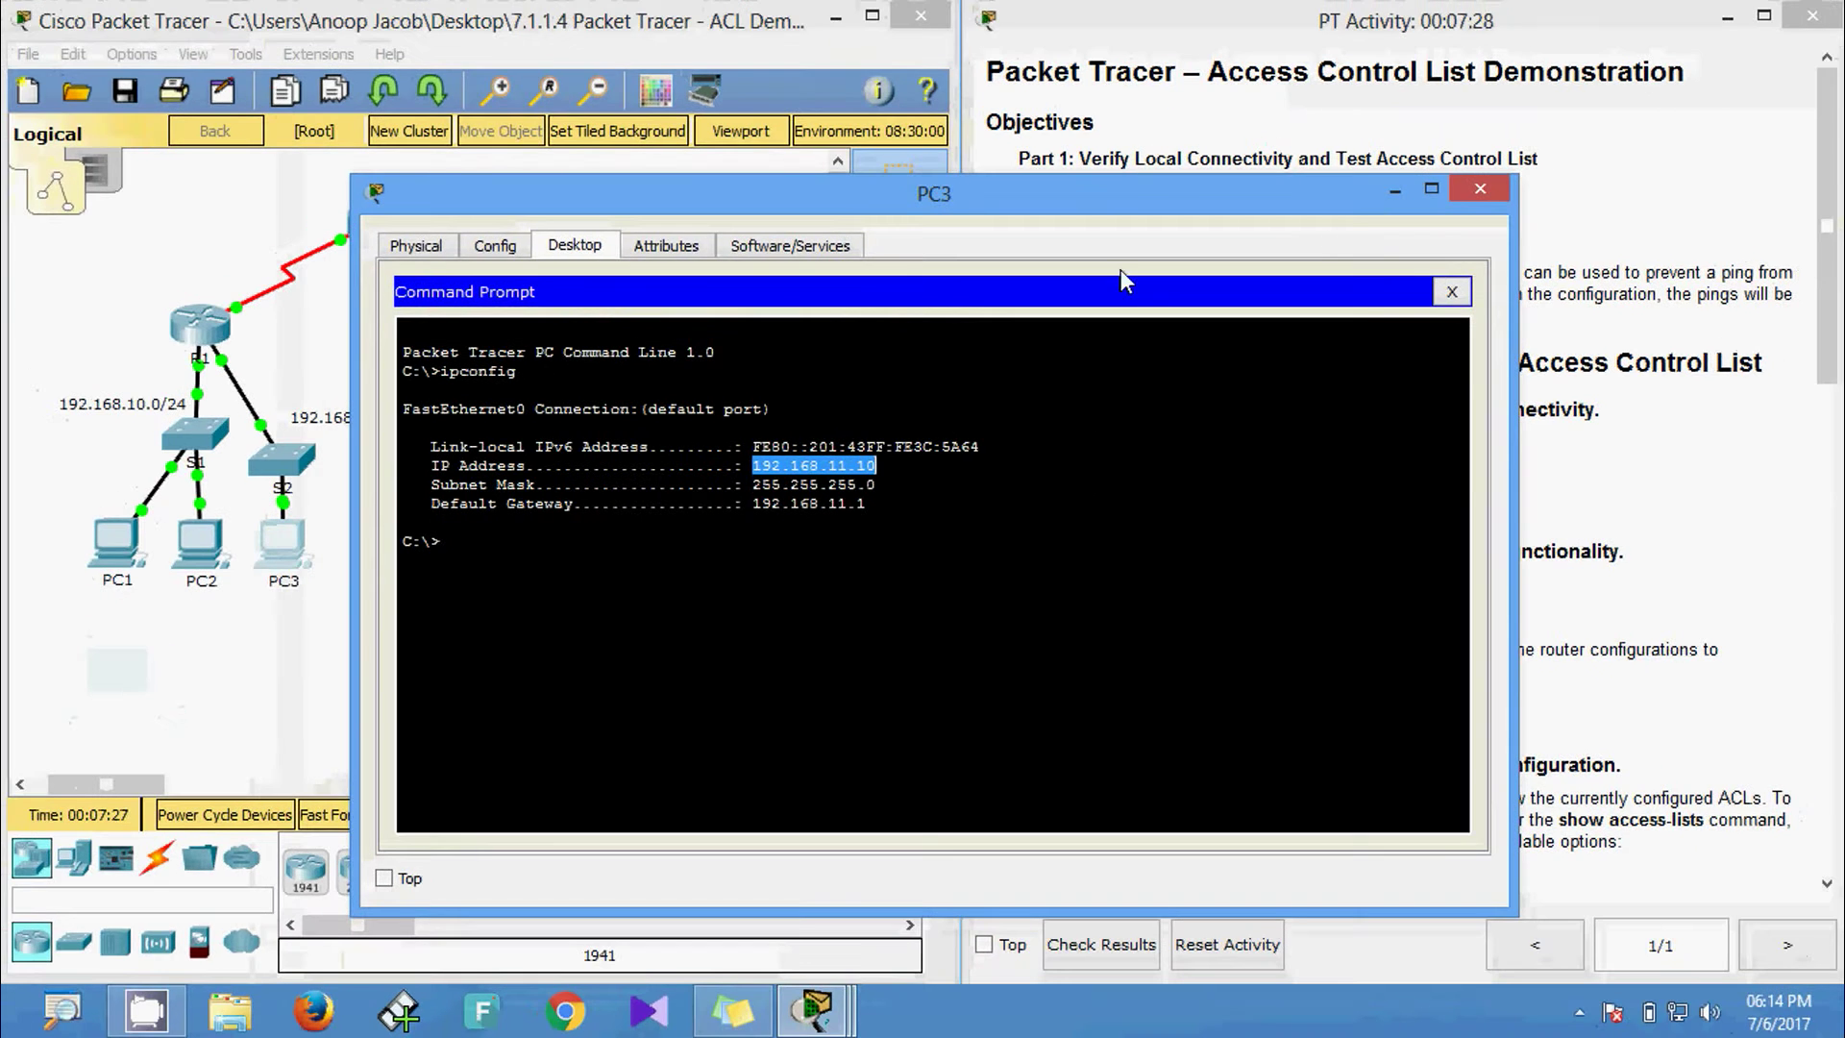
left_click(1478, 190)
- Ping PC3 at 192.168.11.10 from the command prompt of PC1
left_click(116, 542)
left_click(1130, 392)
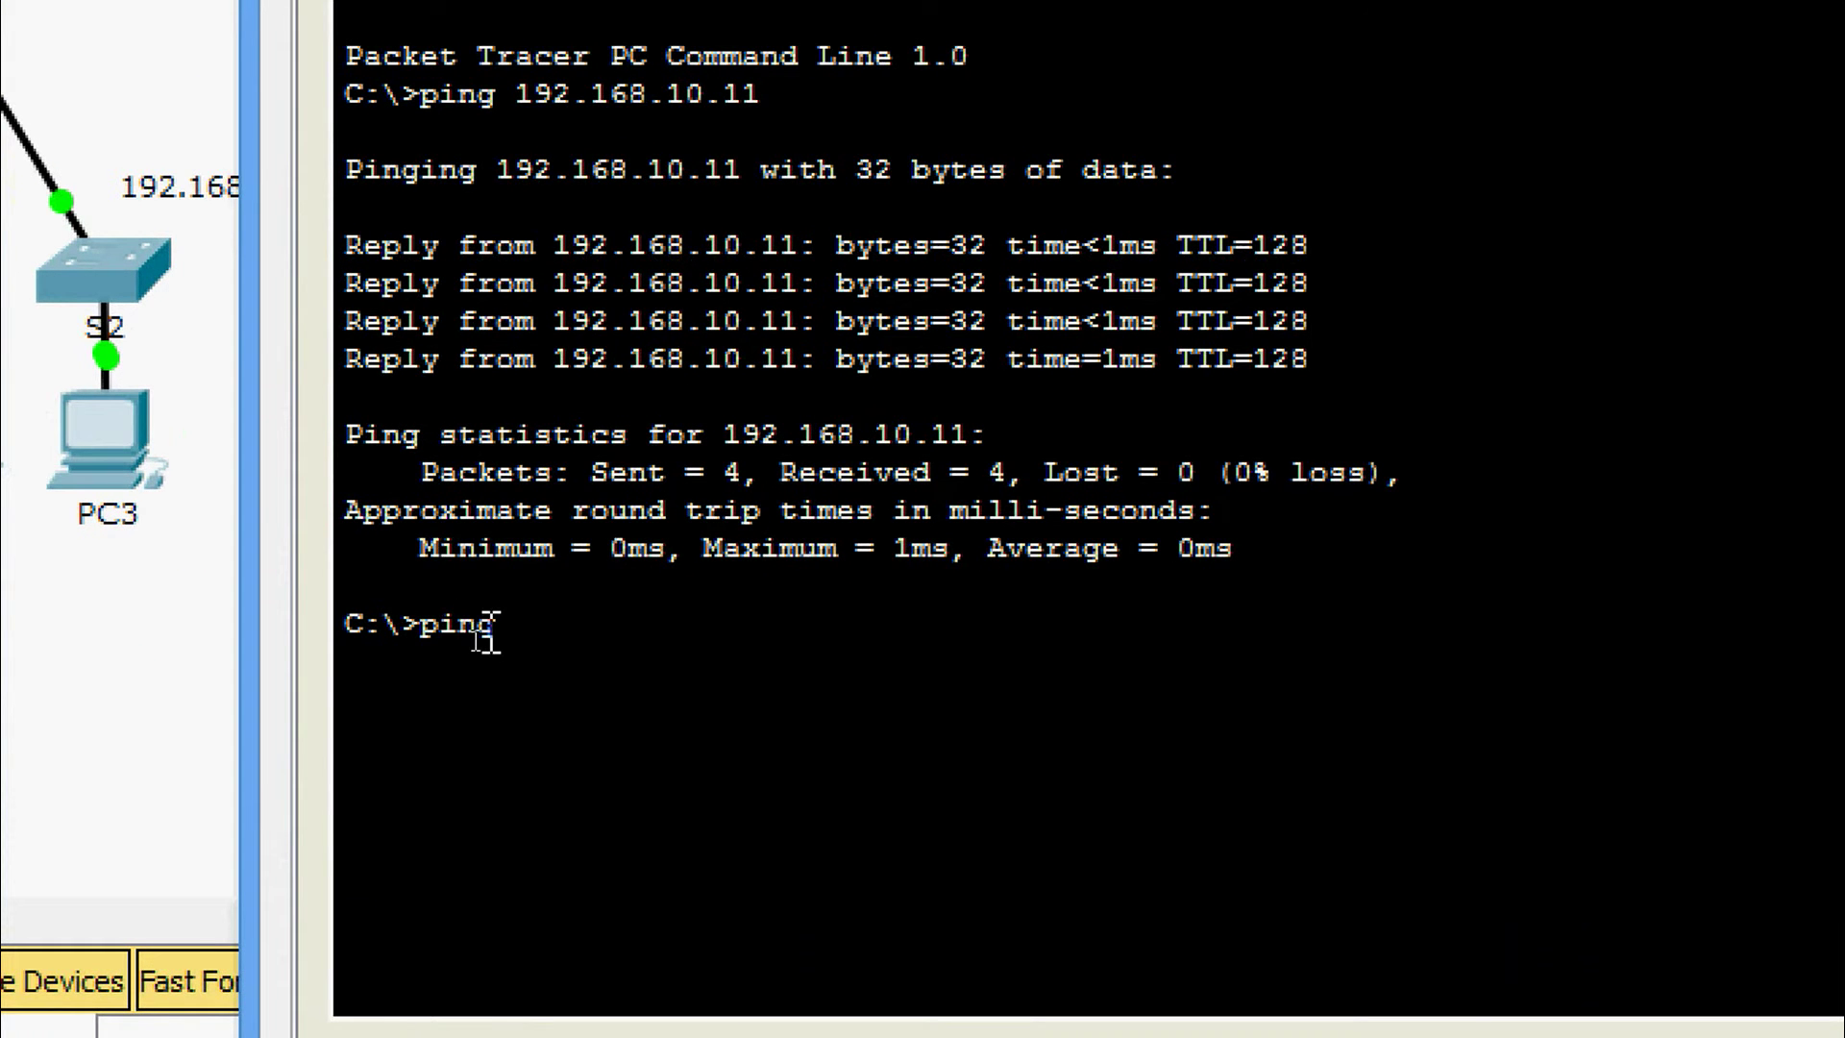
type("ping")
right_click(579, 631)
left_click(700, 721)
key("Return")
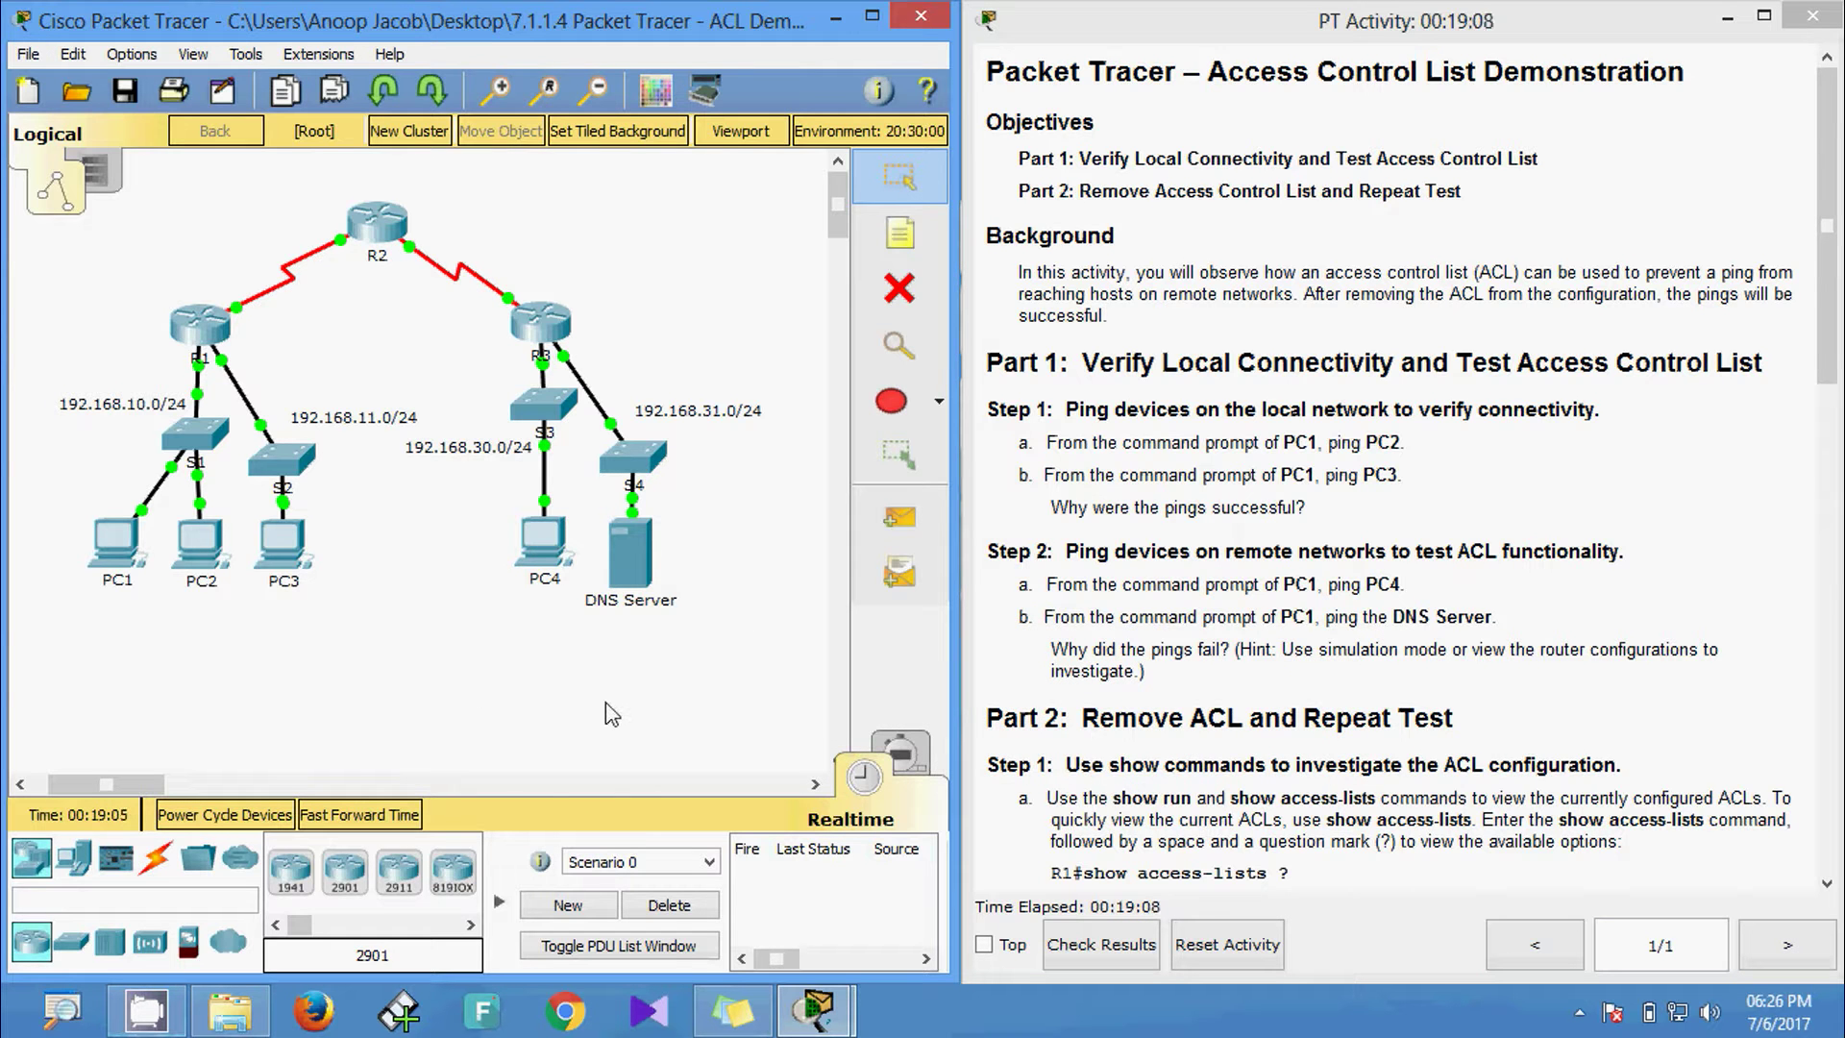
- Run ipconfig in PC4's command prompt, copy its IPv4 address, and close the PC4 window
left_click(543, 543)
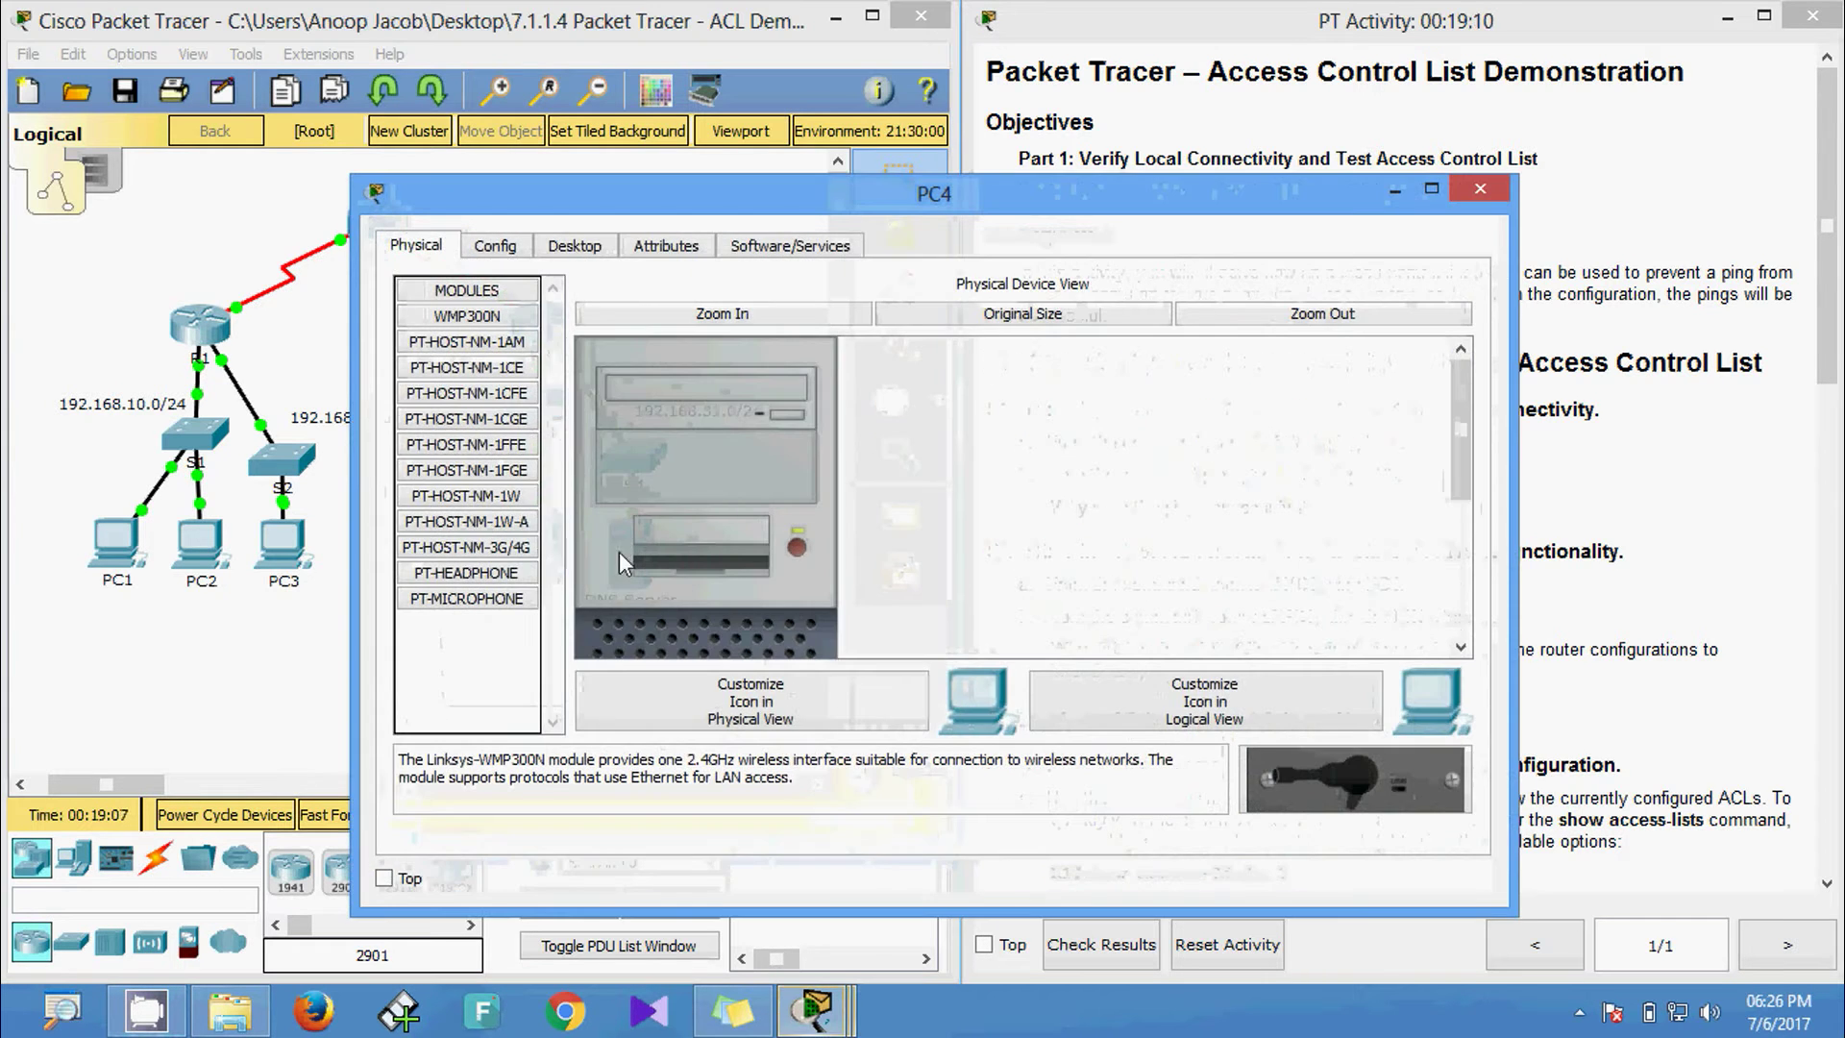
left_click(574, 245)
left_click(1201, 373)
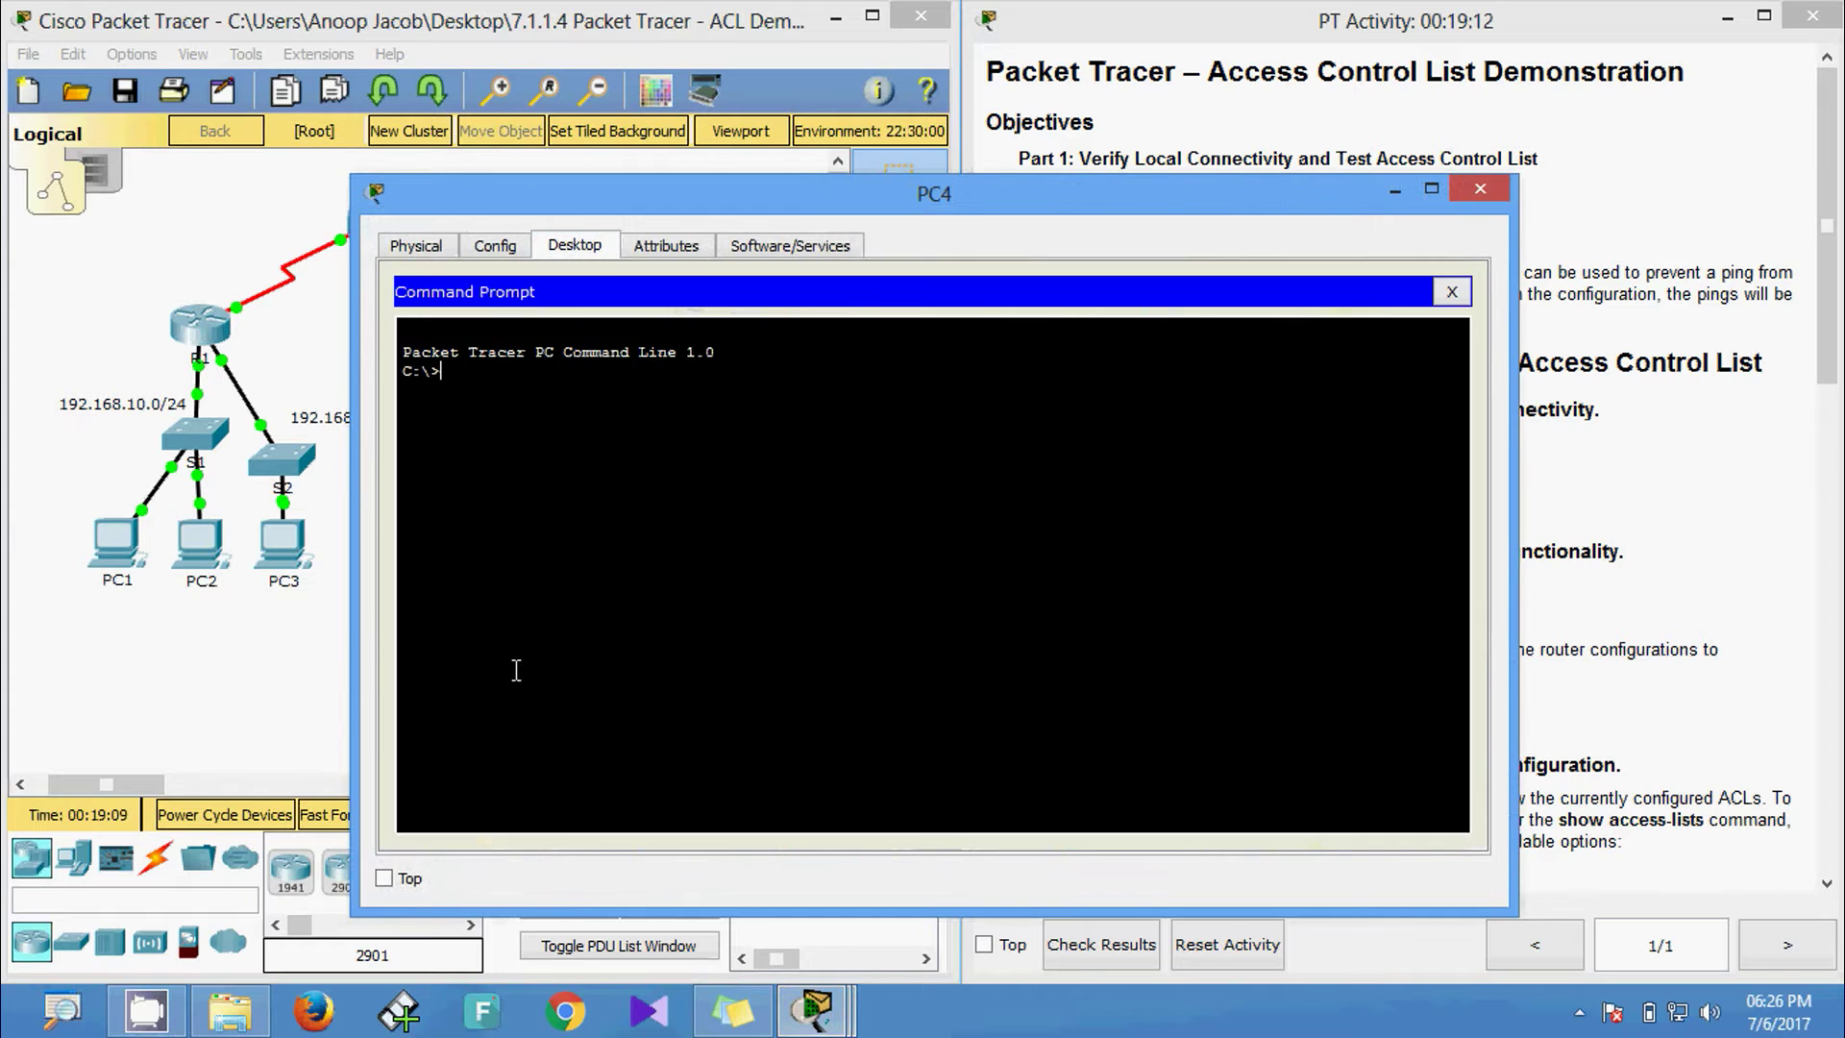
type("p")
key("BackSpace")
type("ipconf")
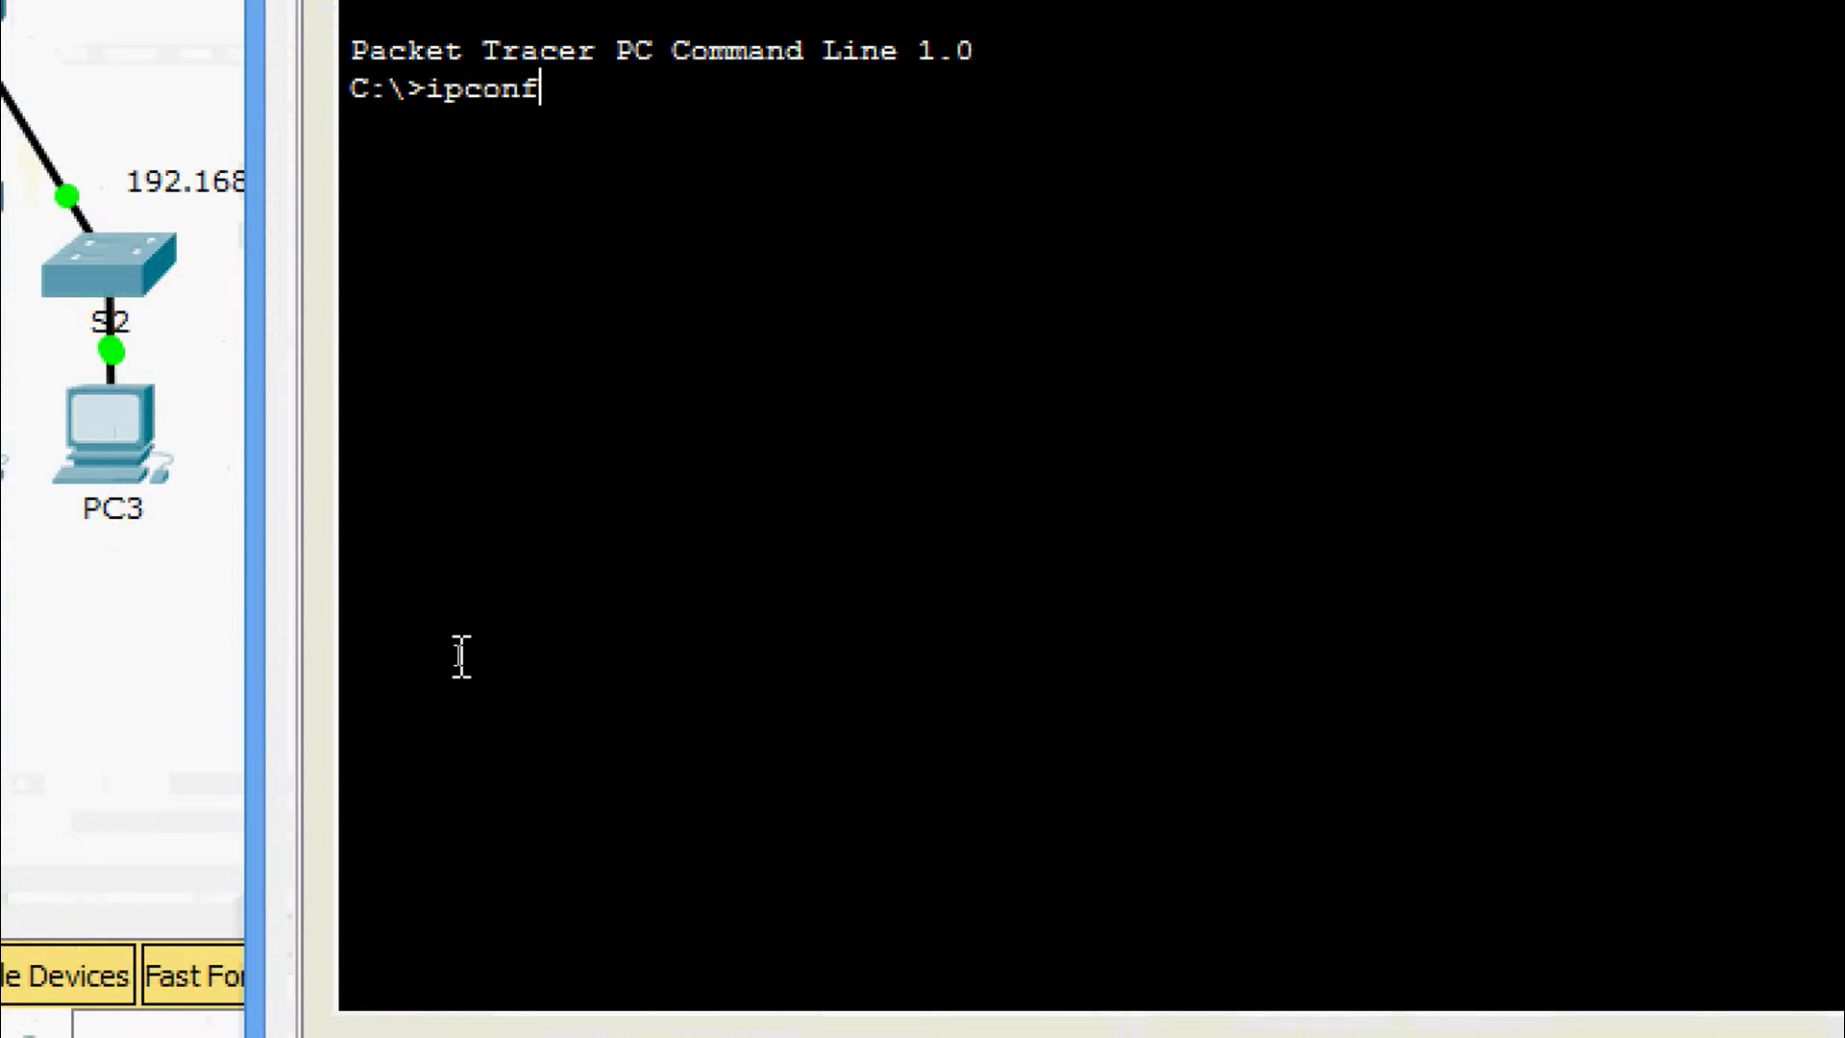
type("ig")
key("Return")
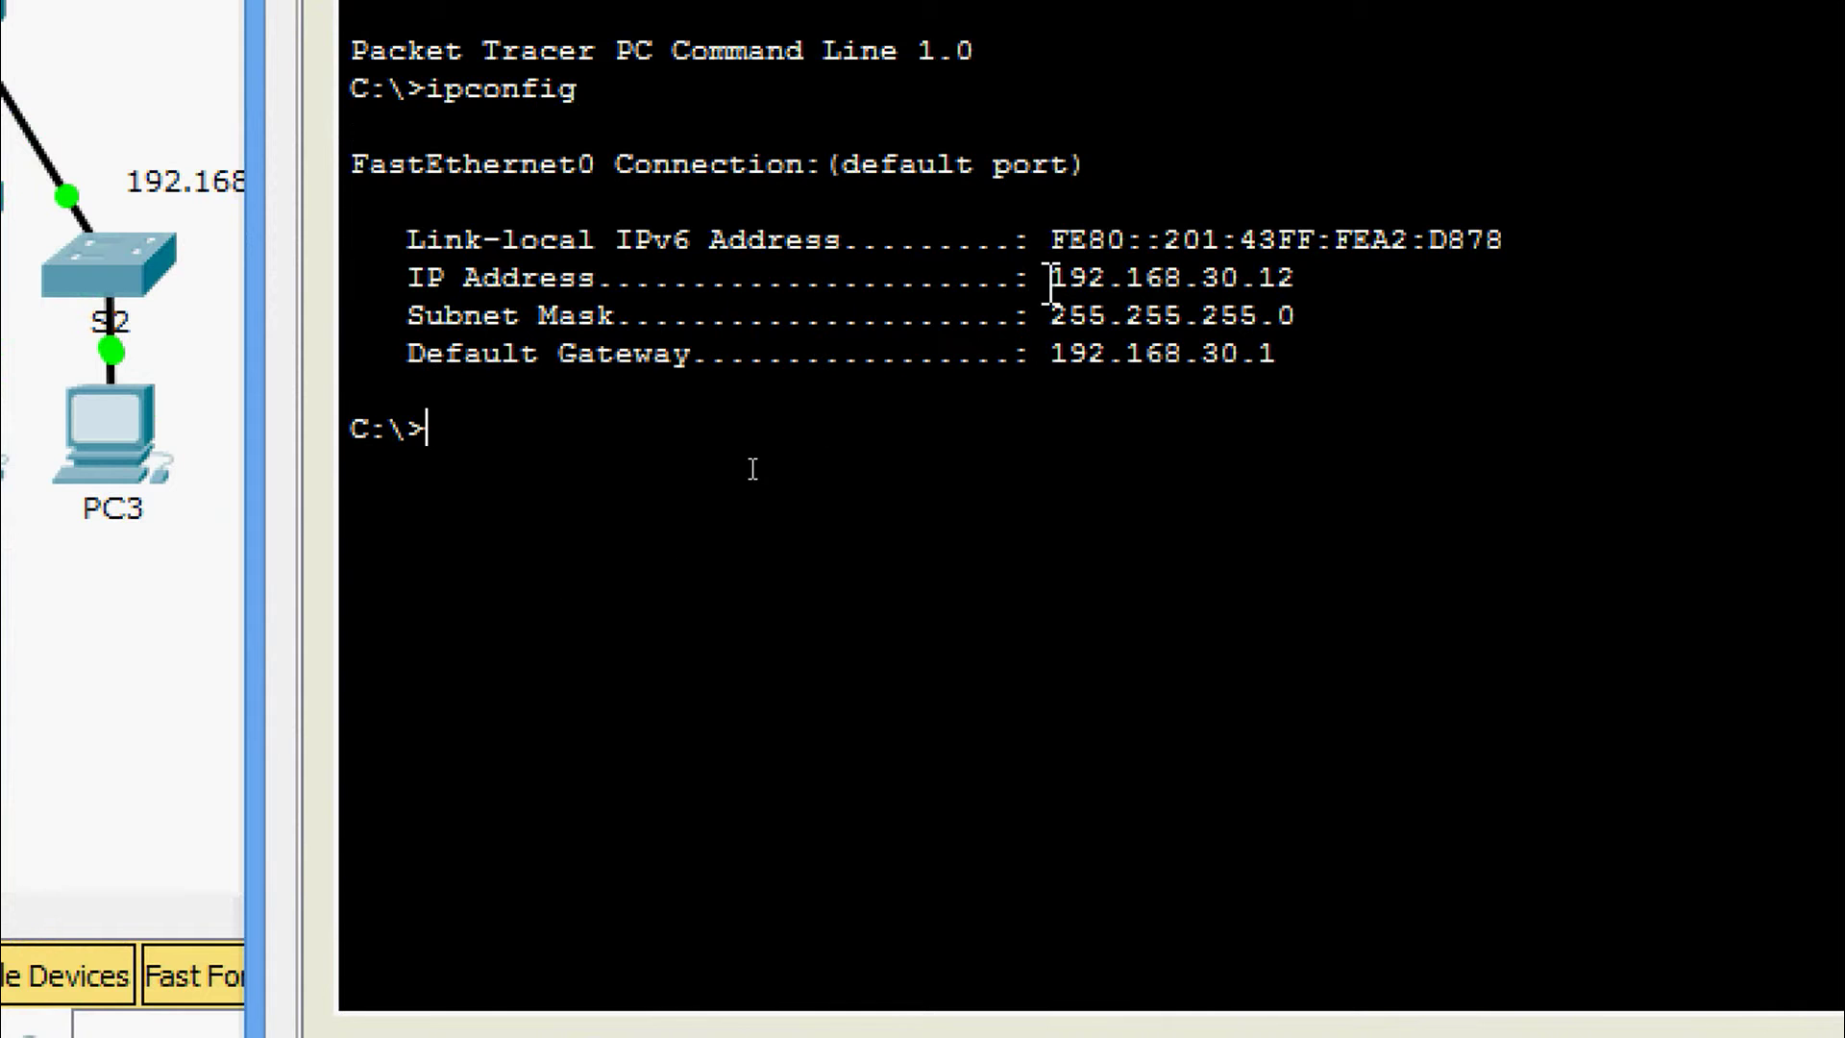
left_click_drag(1050, 277, 1299, 276)
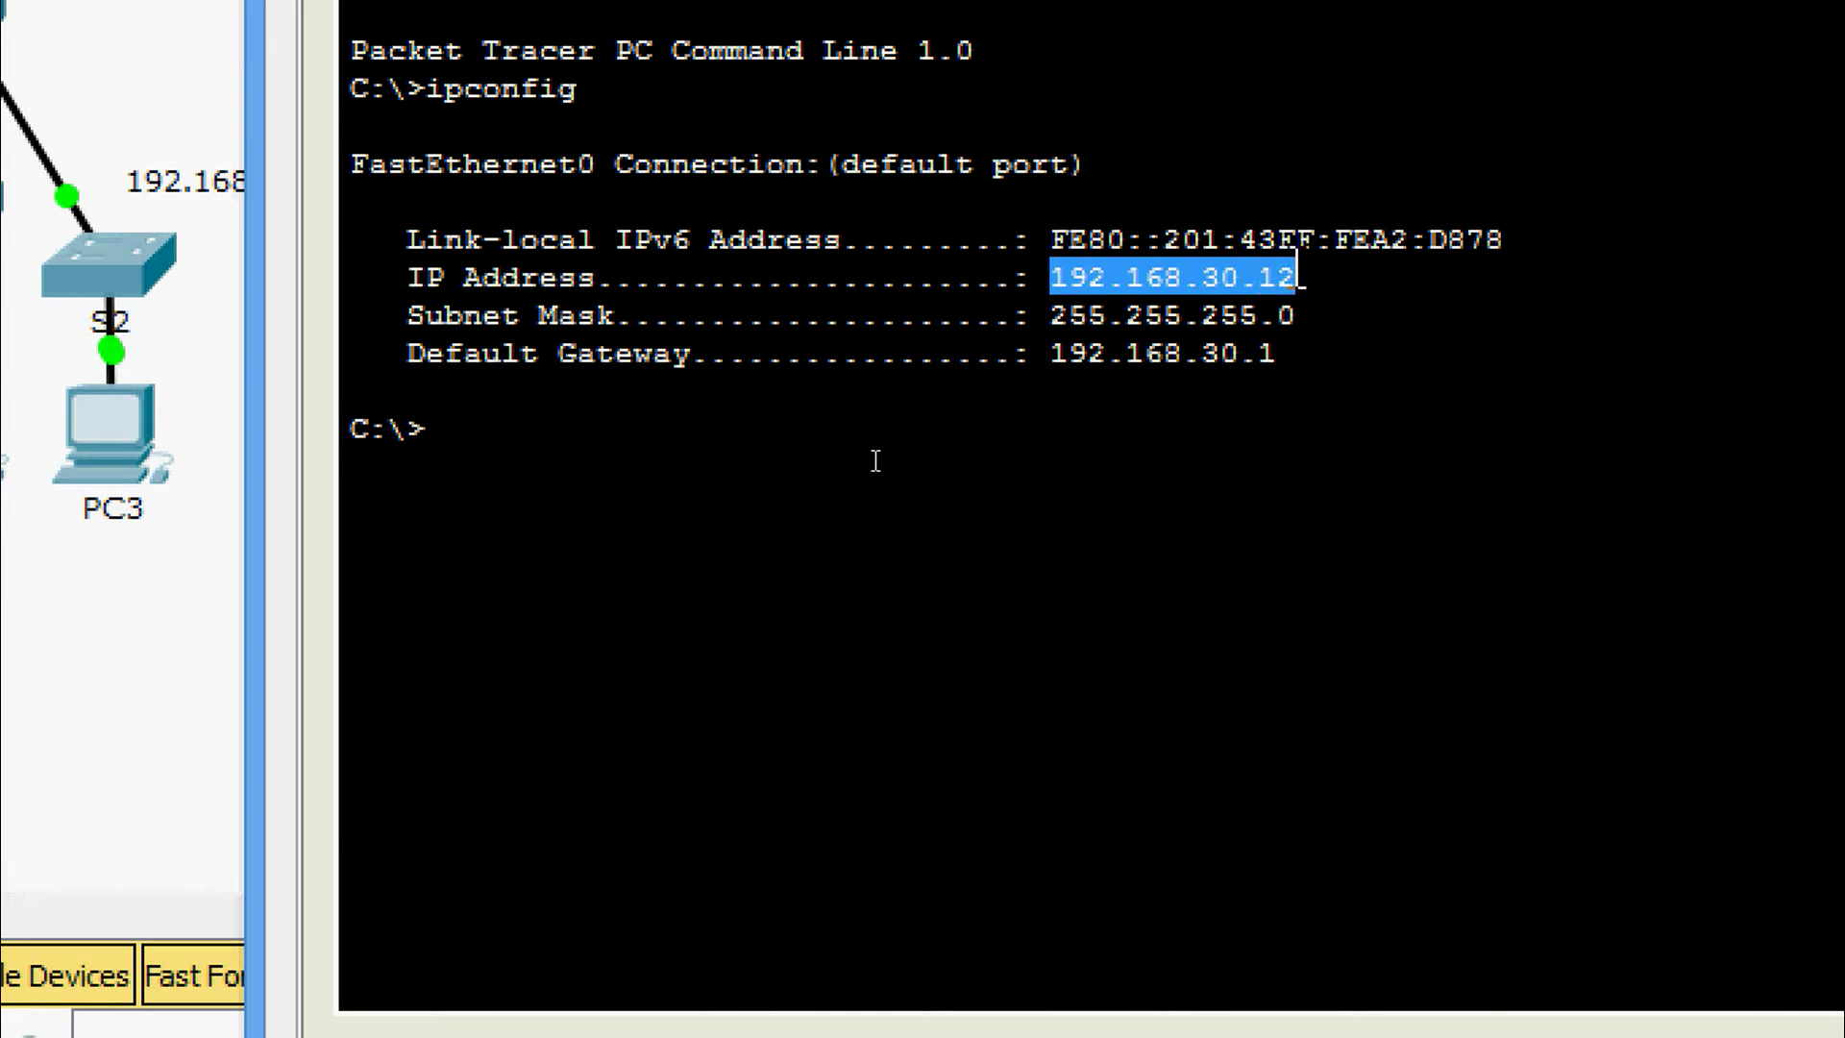
right_click(1245, 279)
left_click(1283, 312)
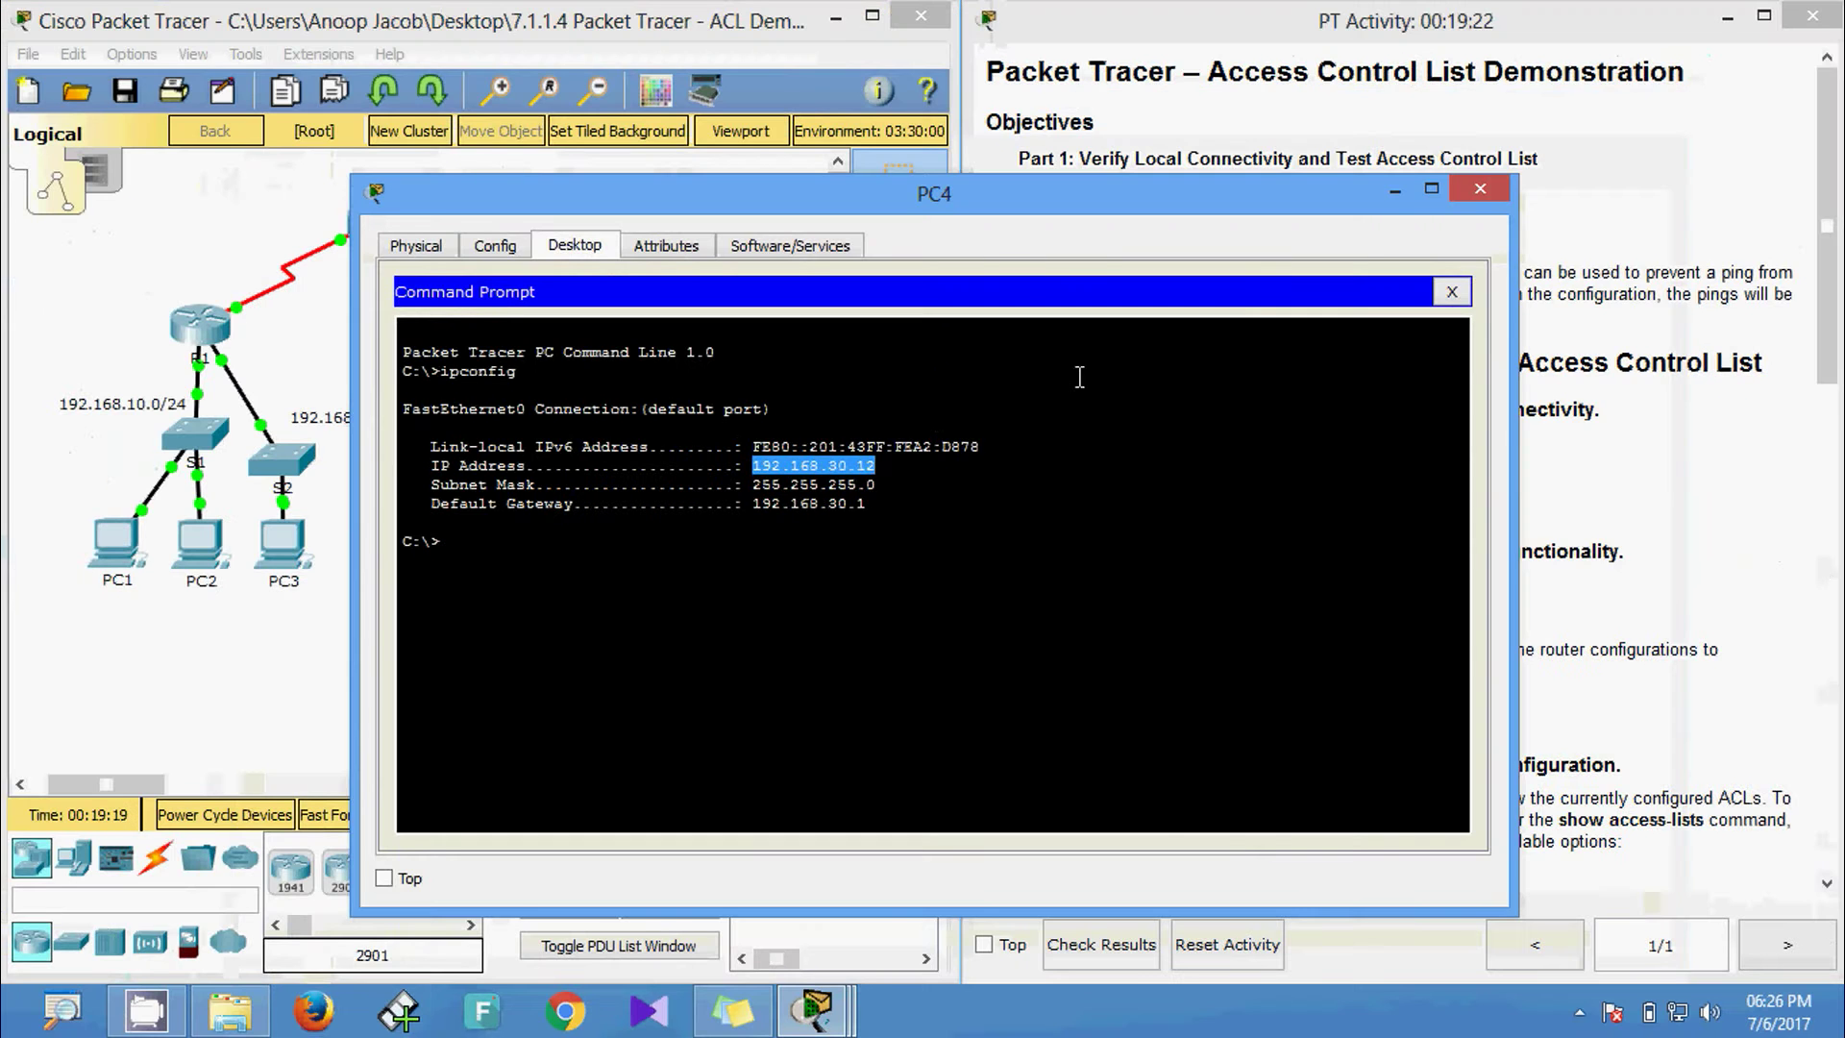
left_click(1598, 187)
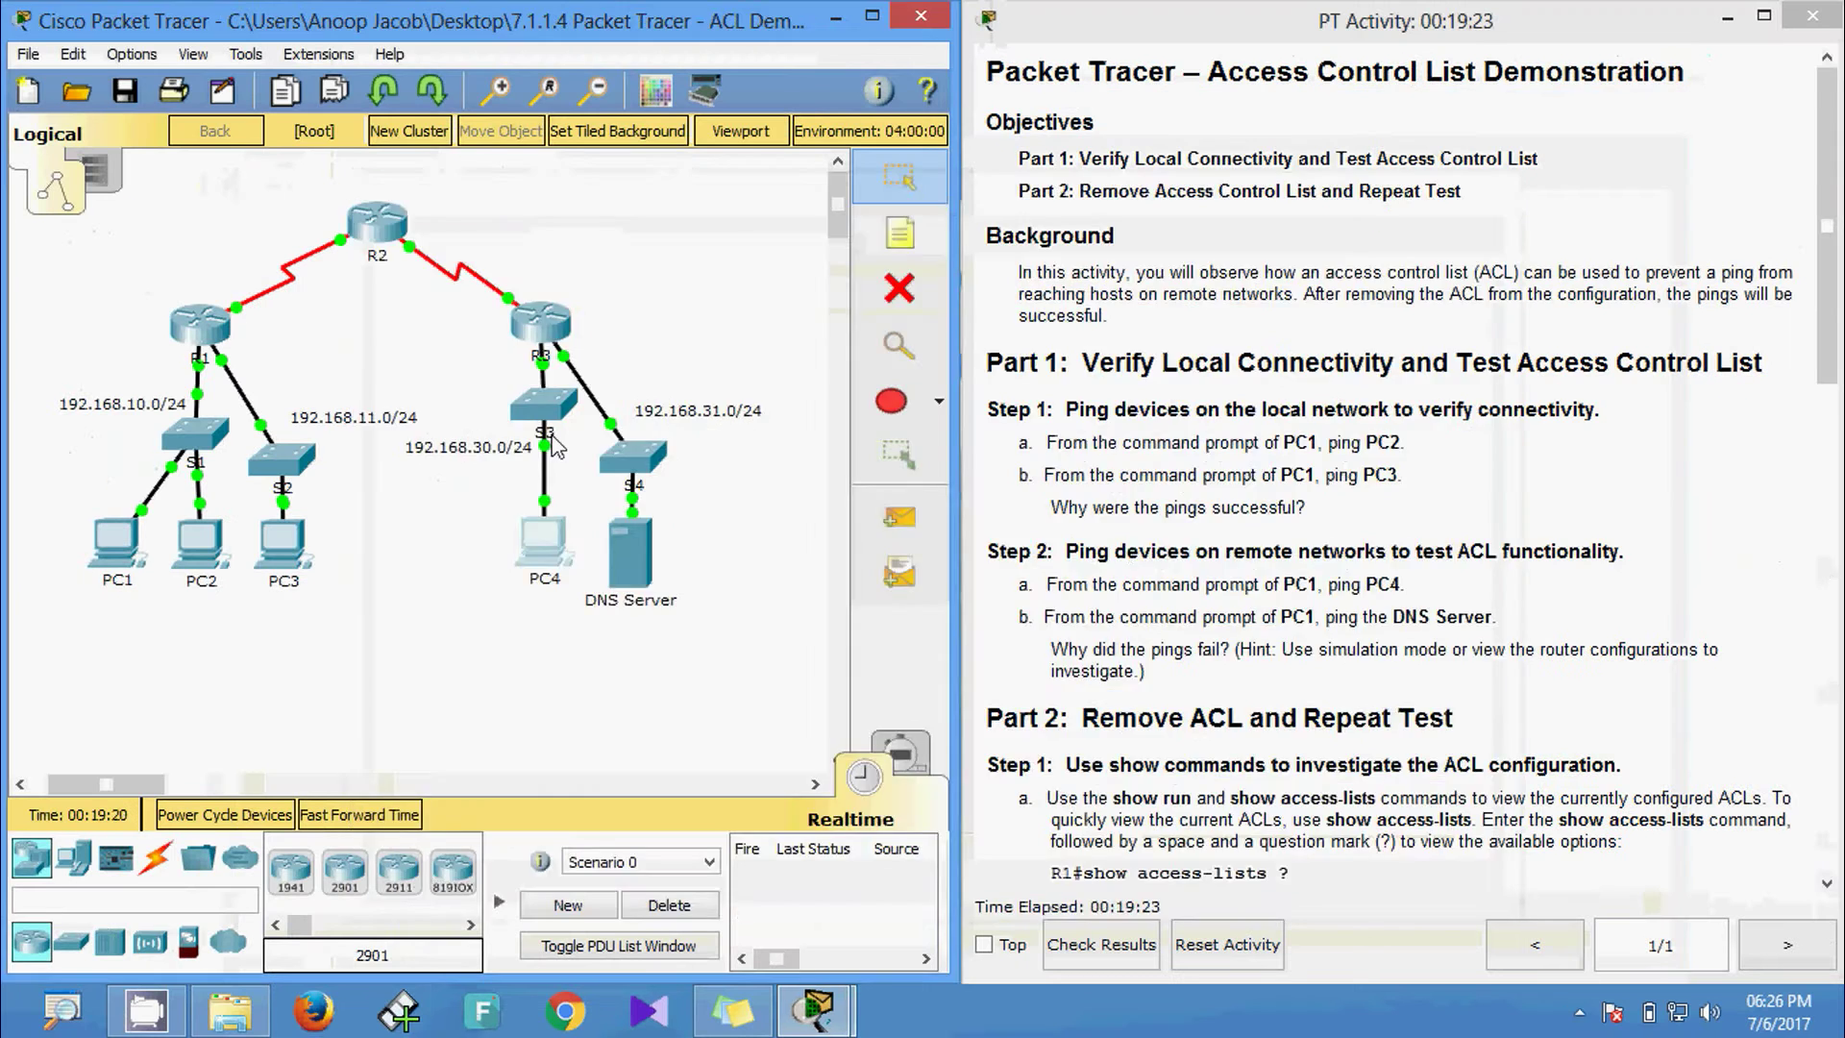
- Ping PC4 at 192.168.30.12 from the command prompt of PC1
left_click(124, 557)
left_click(1115, 369)
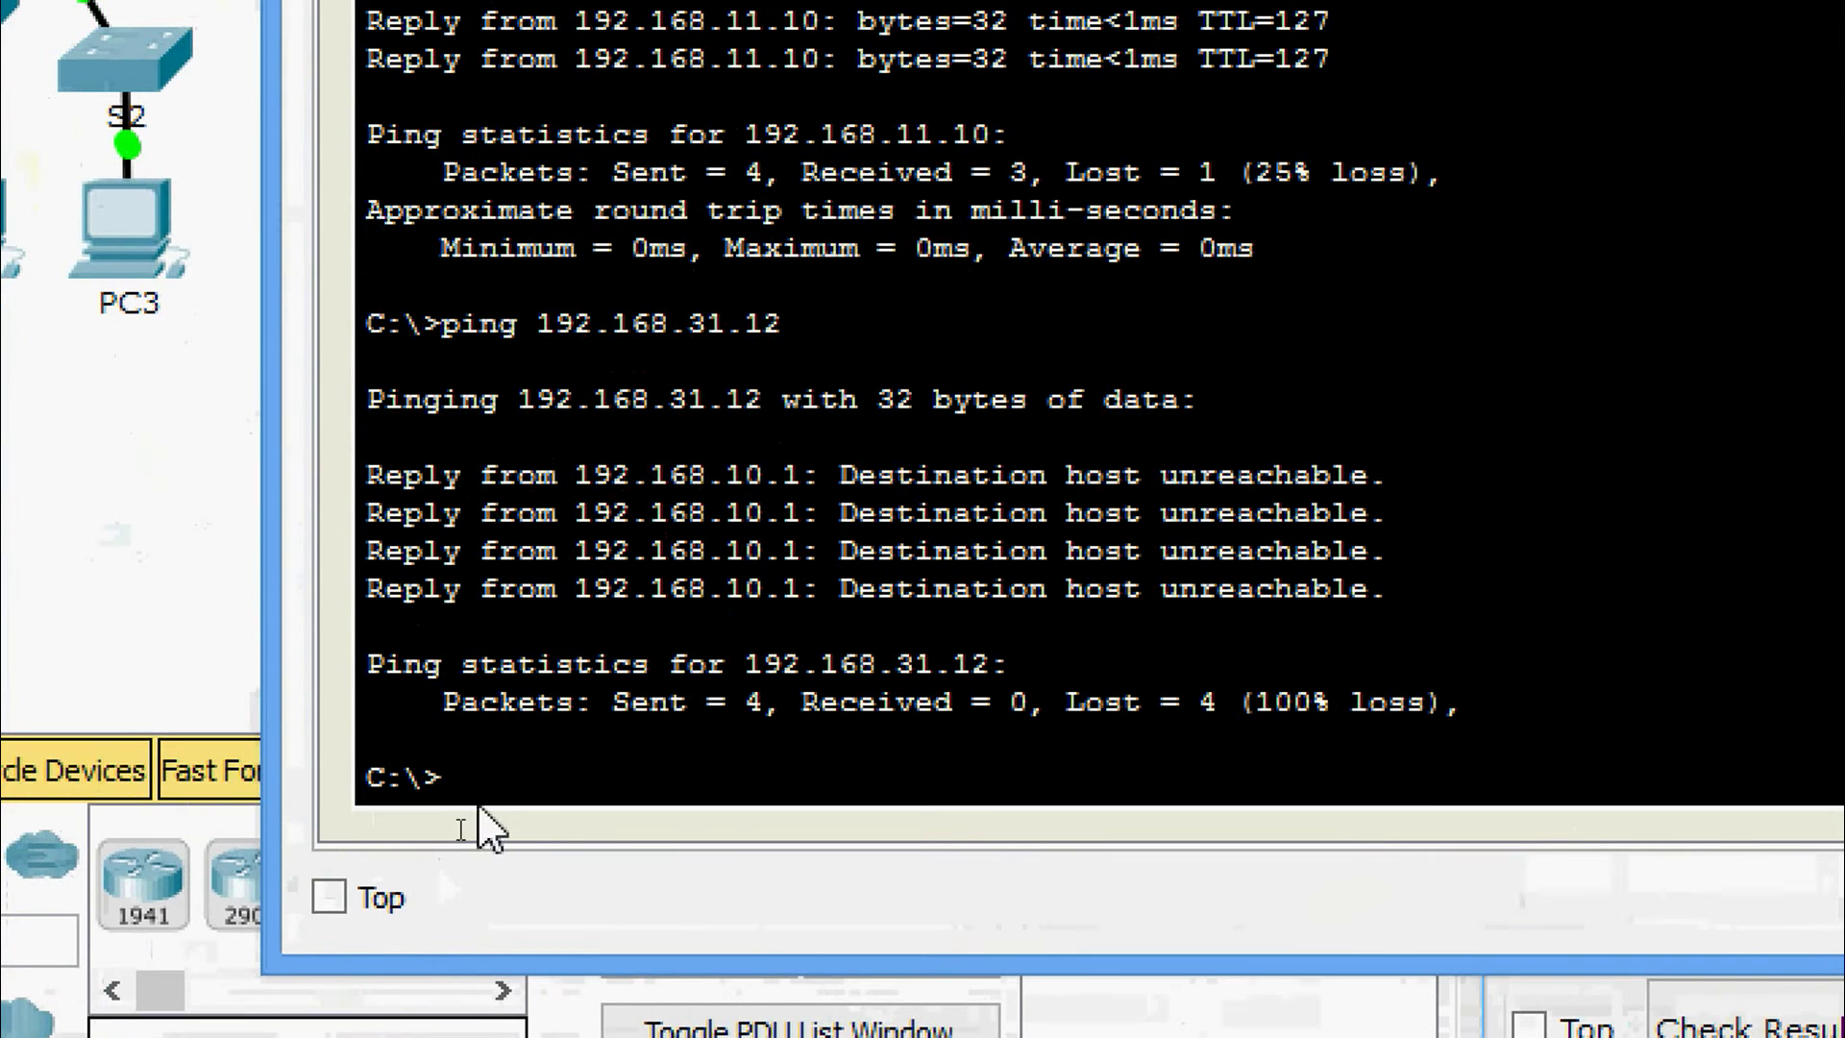
type("ping")
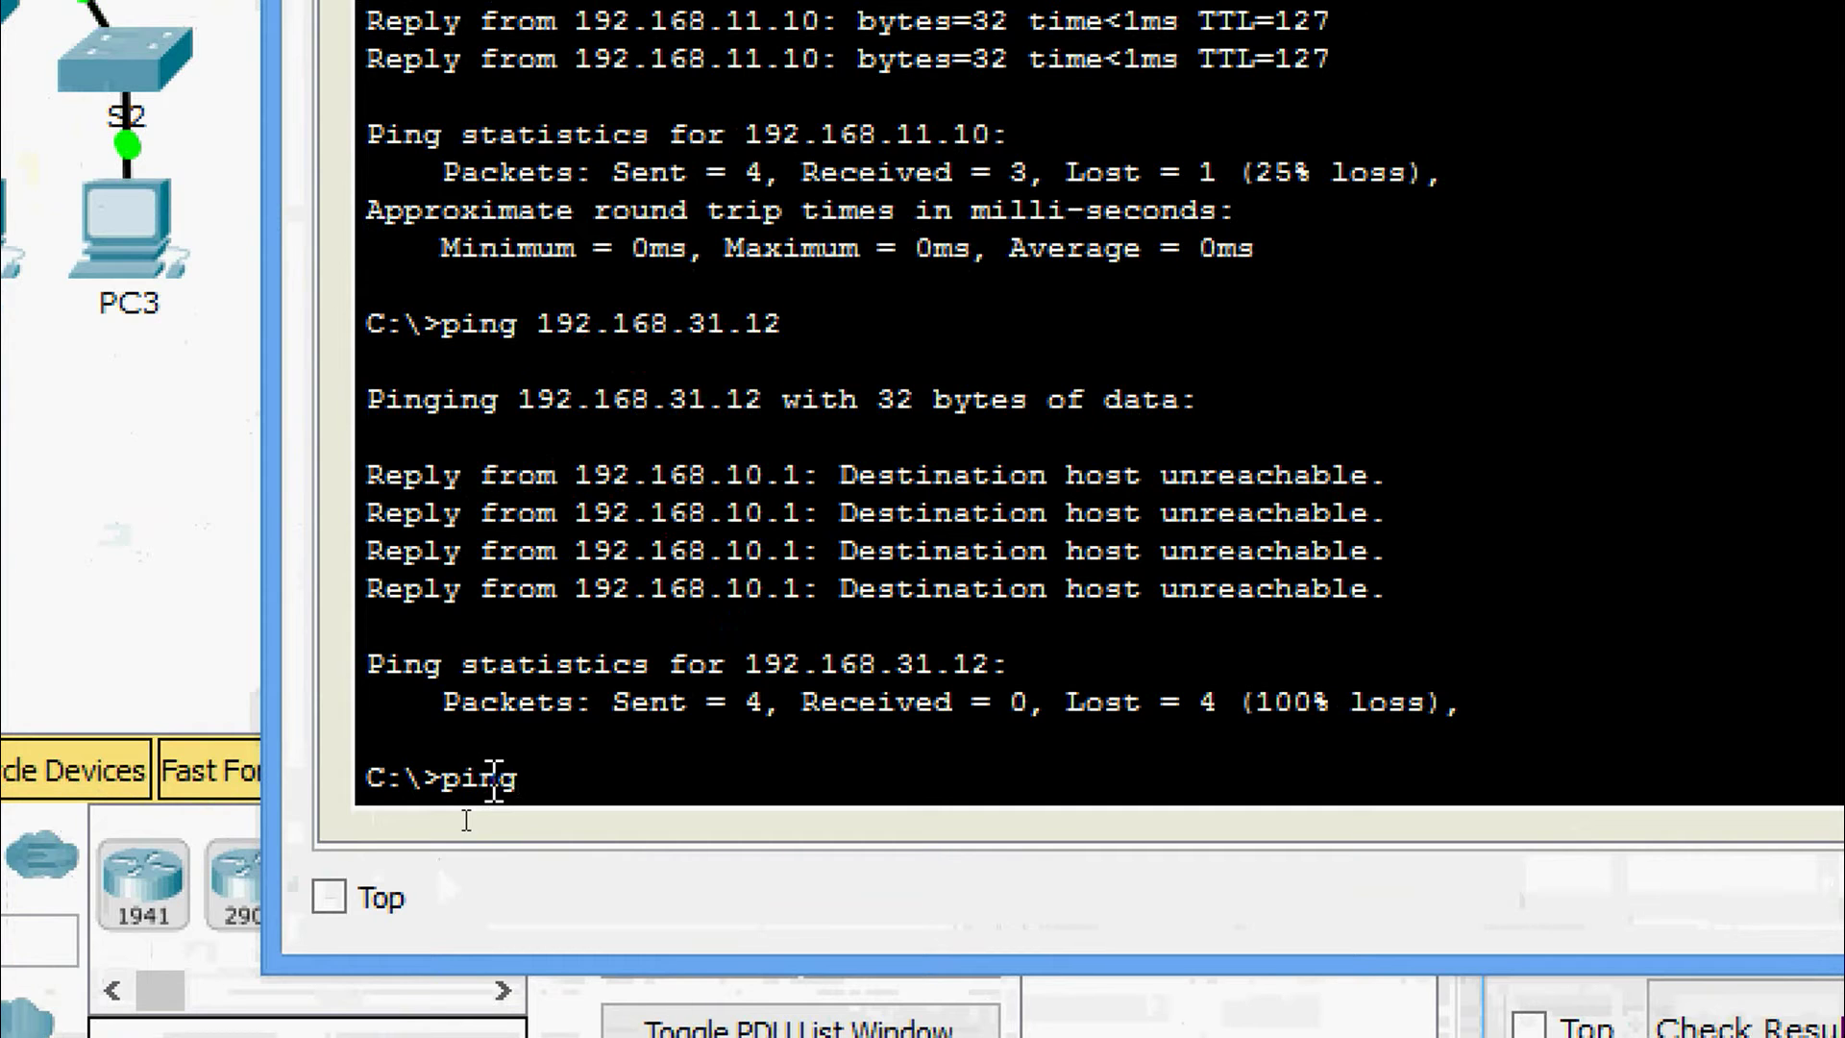
left_click(588, 848)
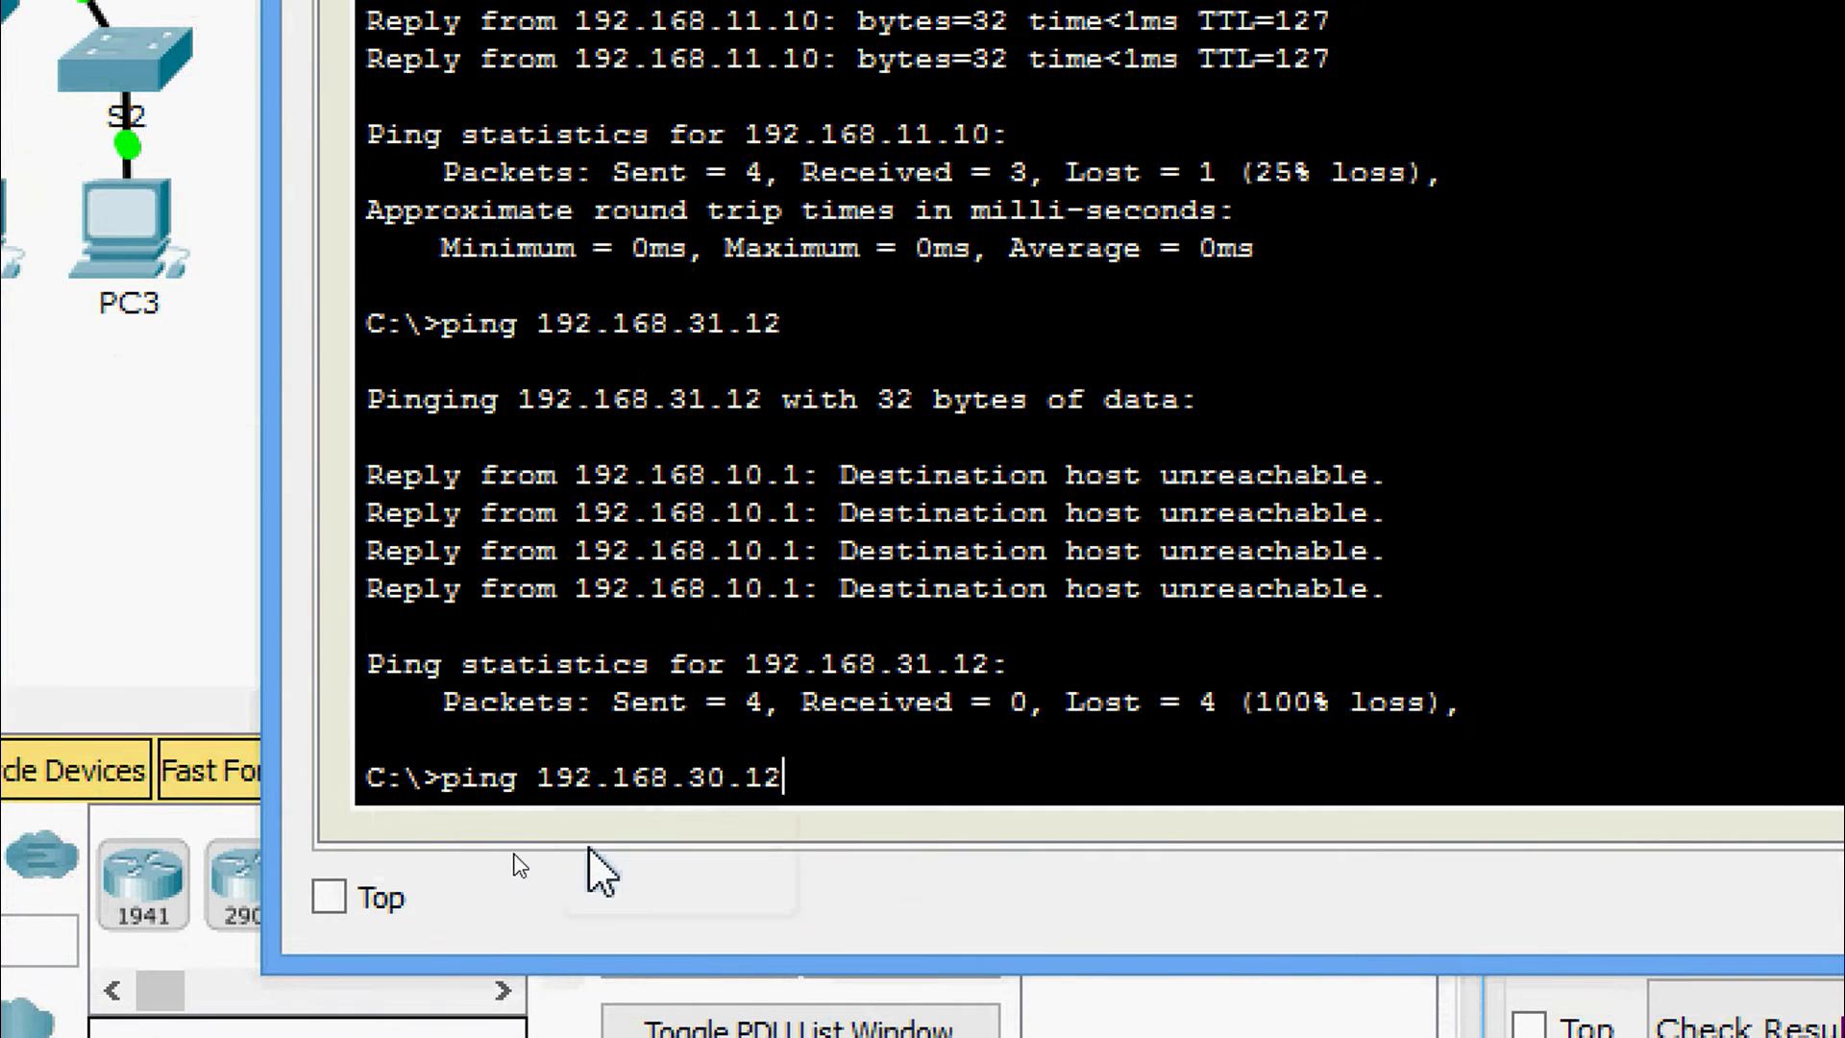
key("Return")
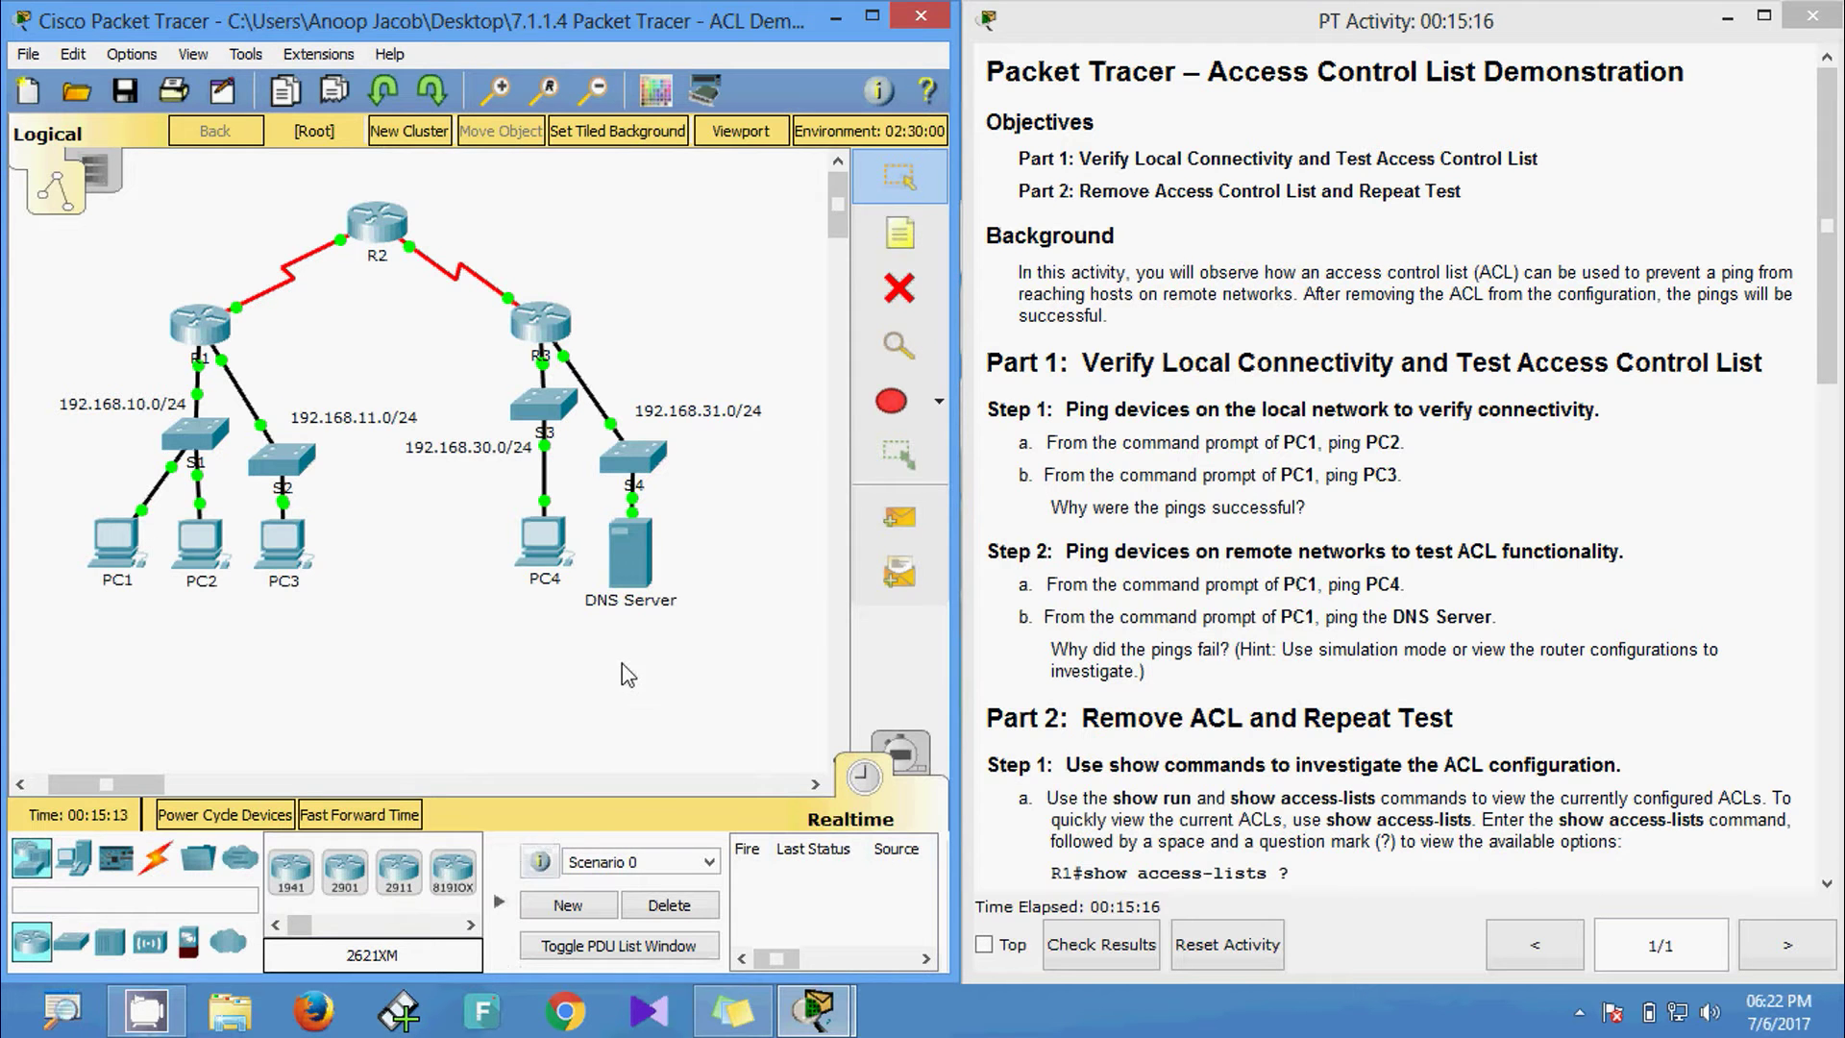
- Run ipconfig in the DNS Server's command prompt, copy its IPv4 address, and close the server window
left_click(626, 549)
left_click(661, 246)
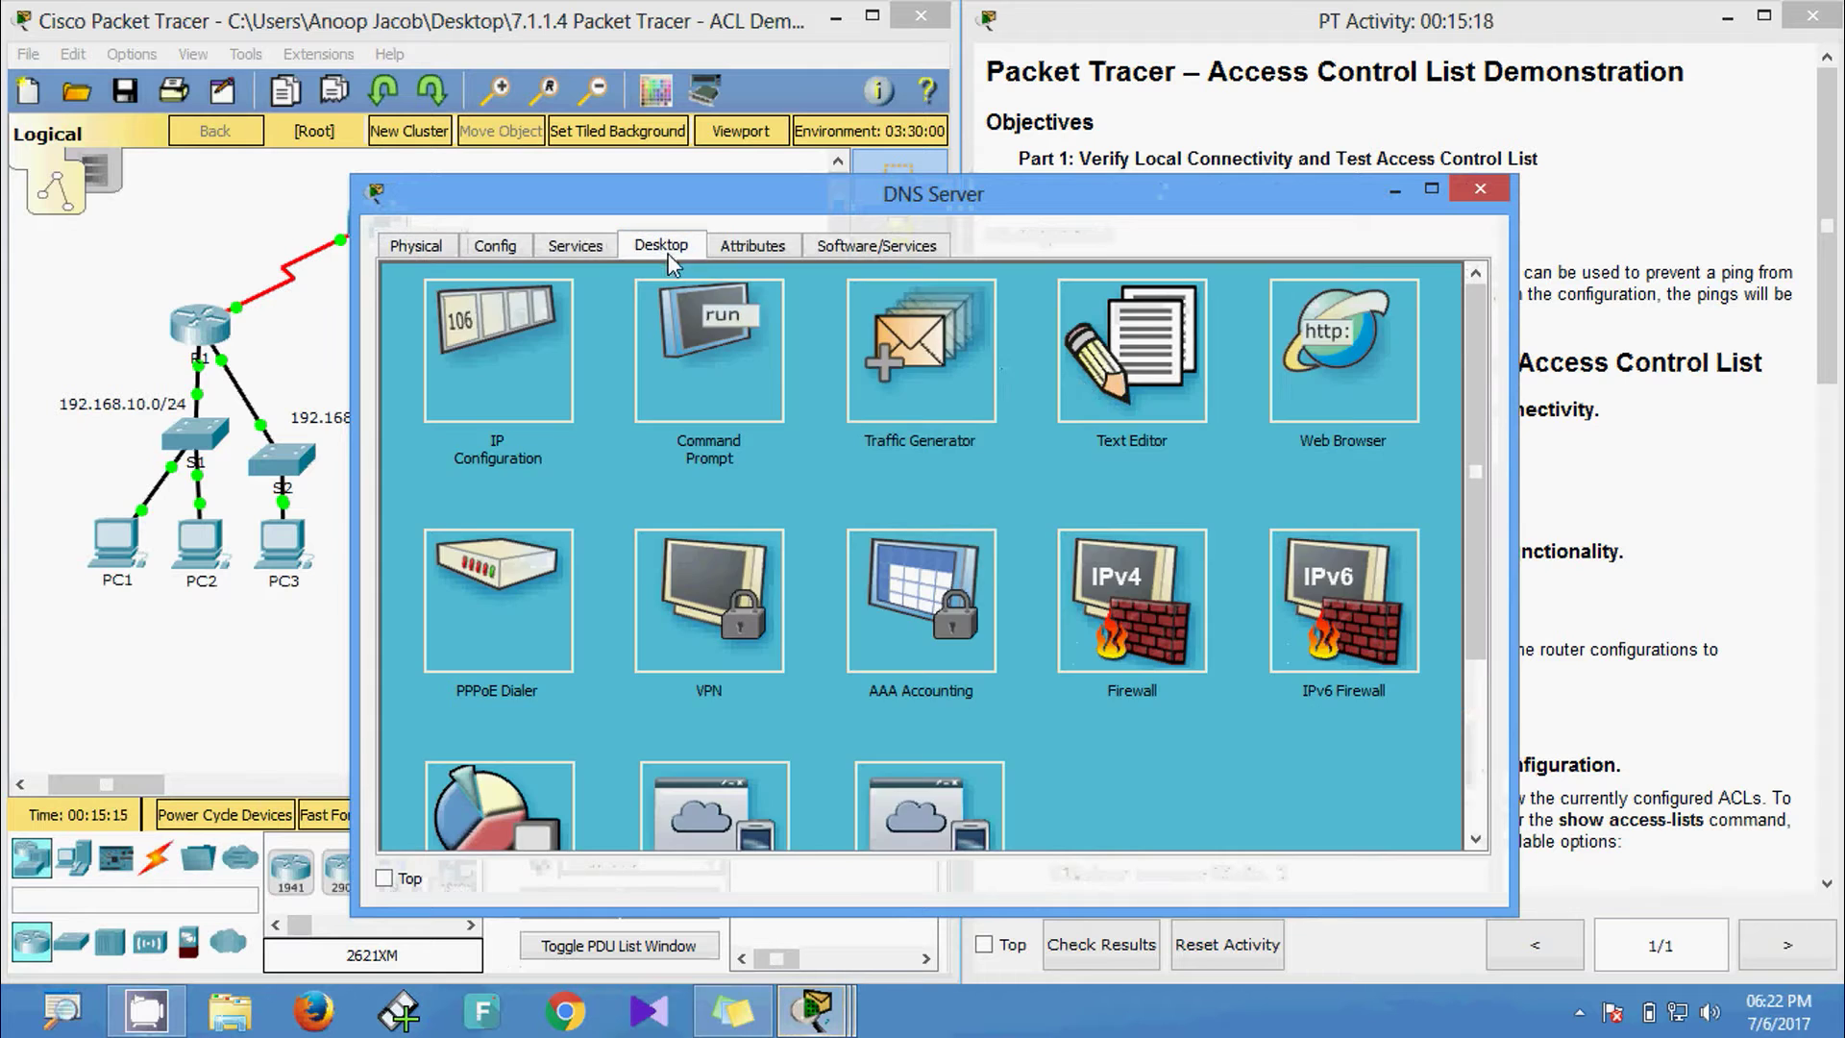
left_click(758, 384)
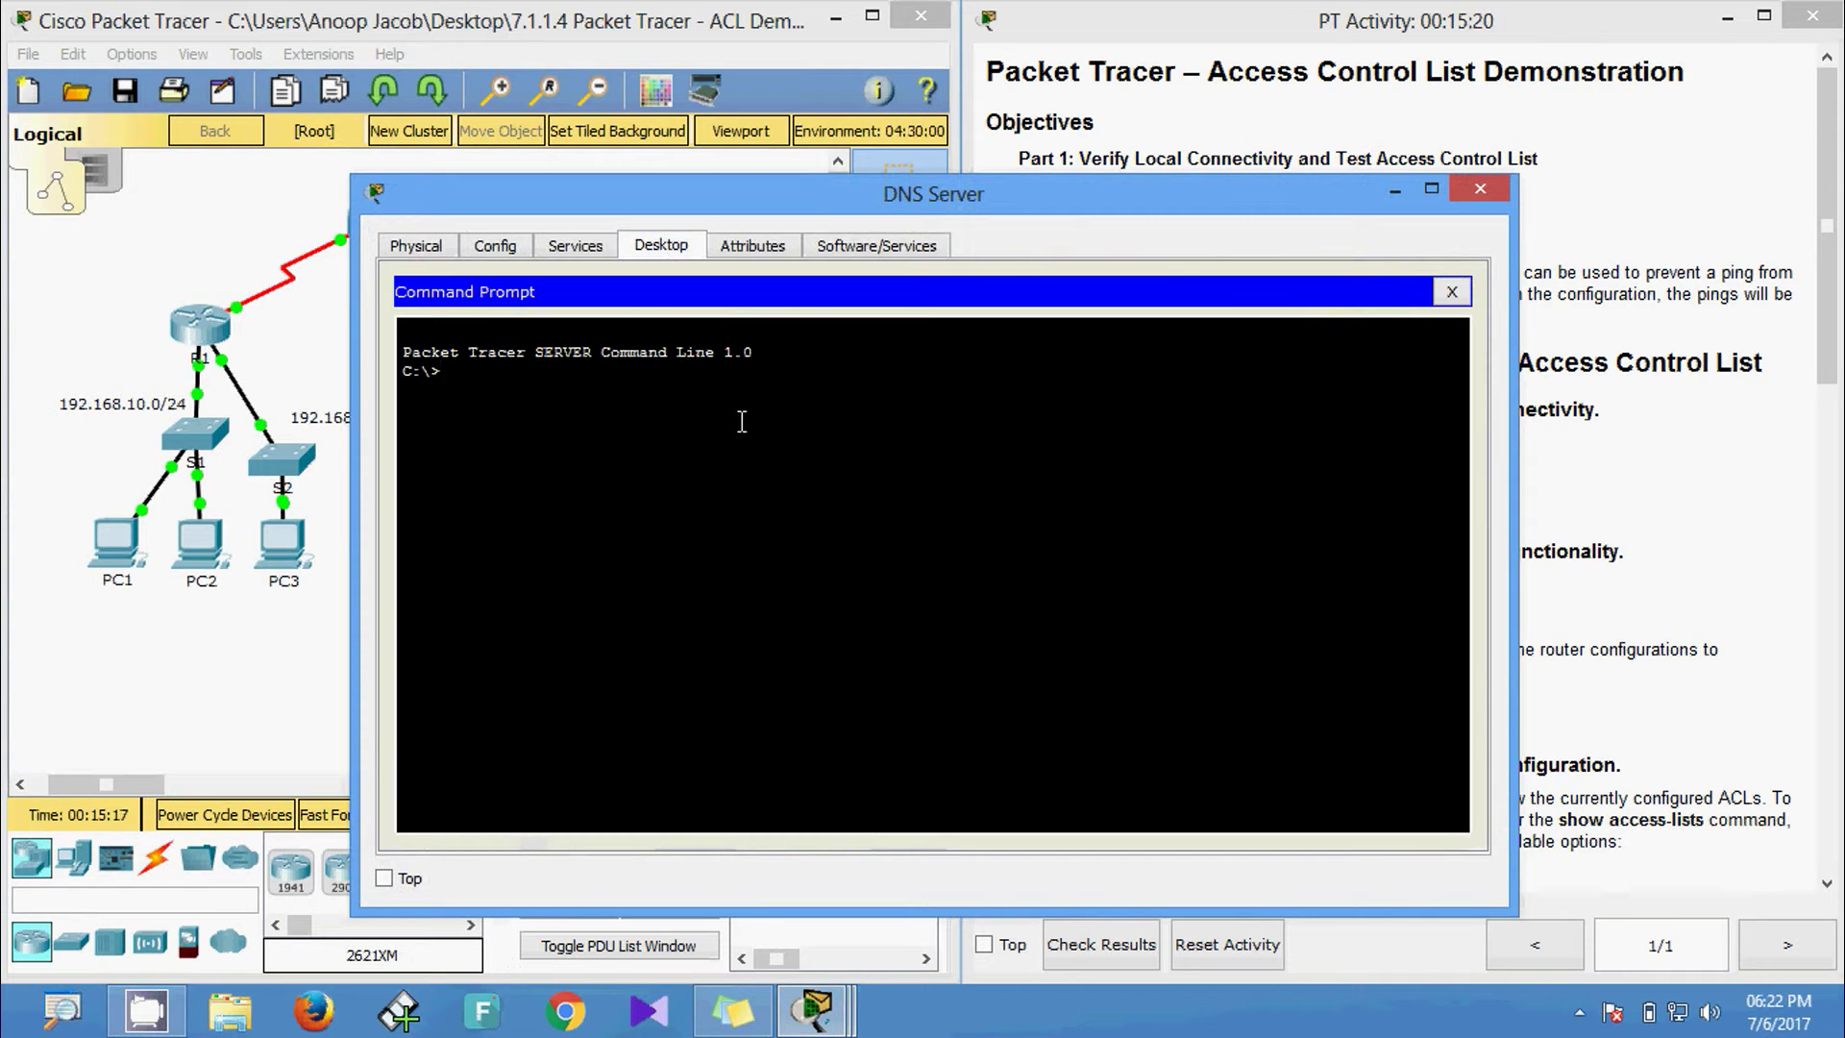
type("ipconfig")
key("Return")
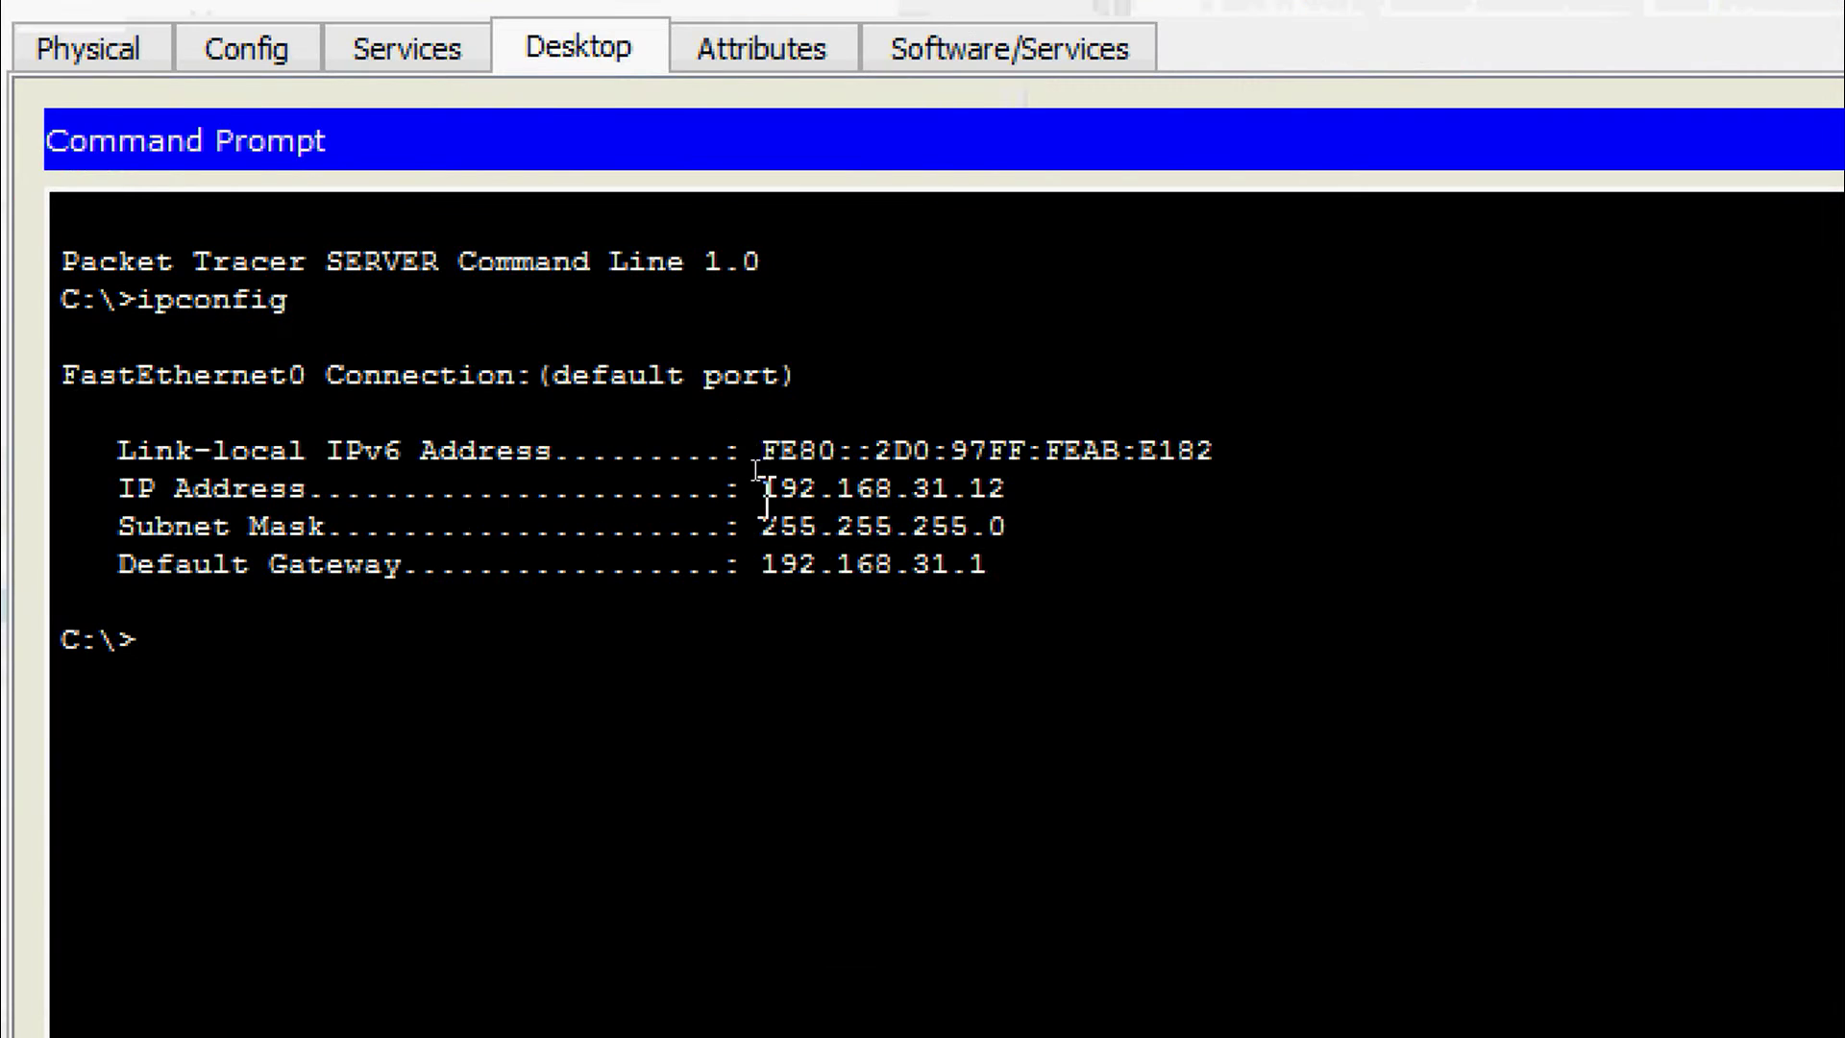
left_click_drag(753, 463, 1009, 488)
right_click(975, 488)
left_click(1095, 523)
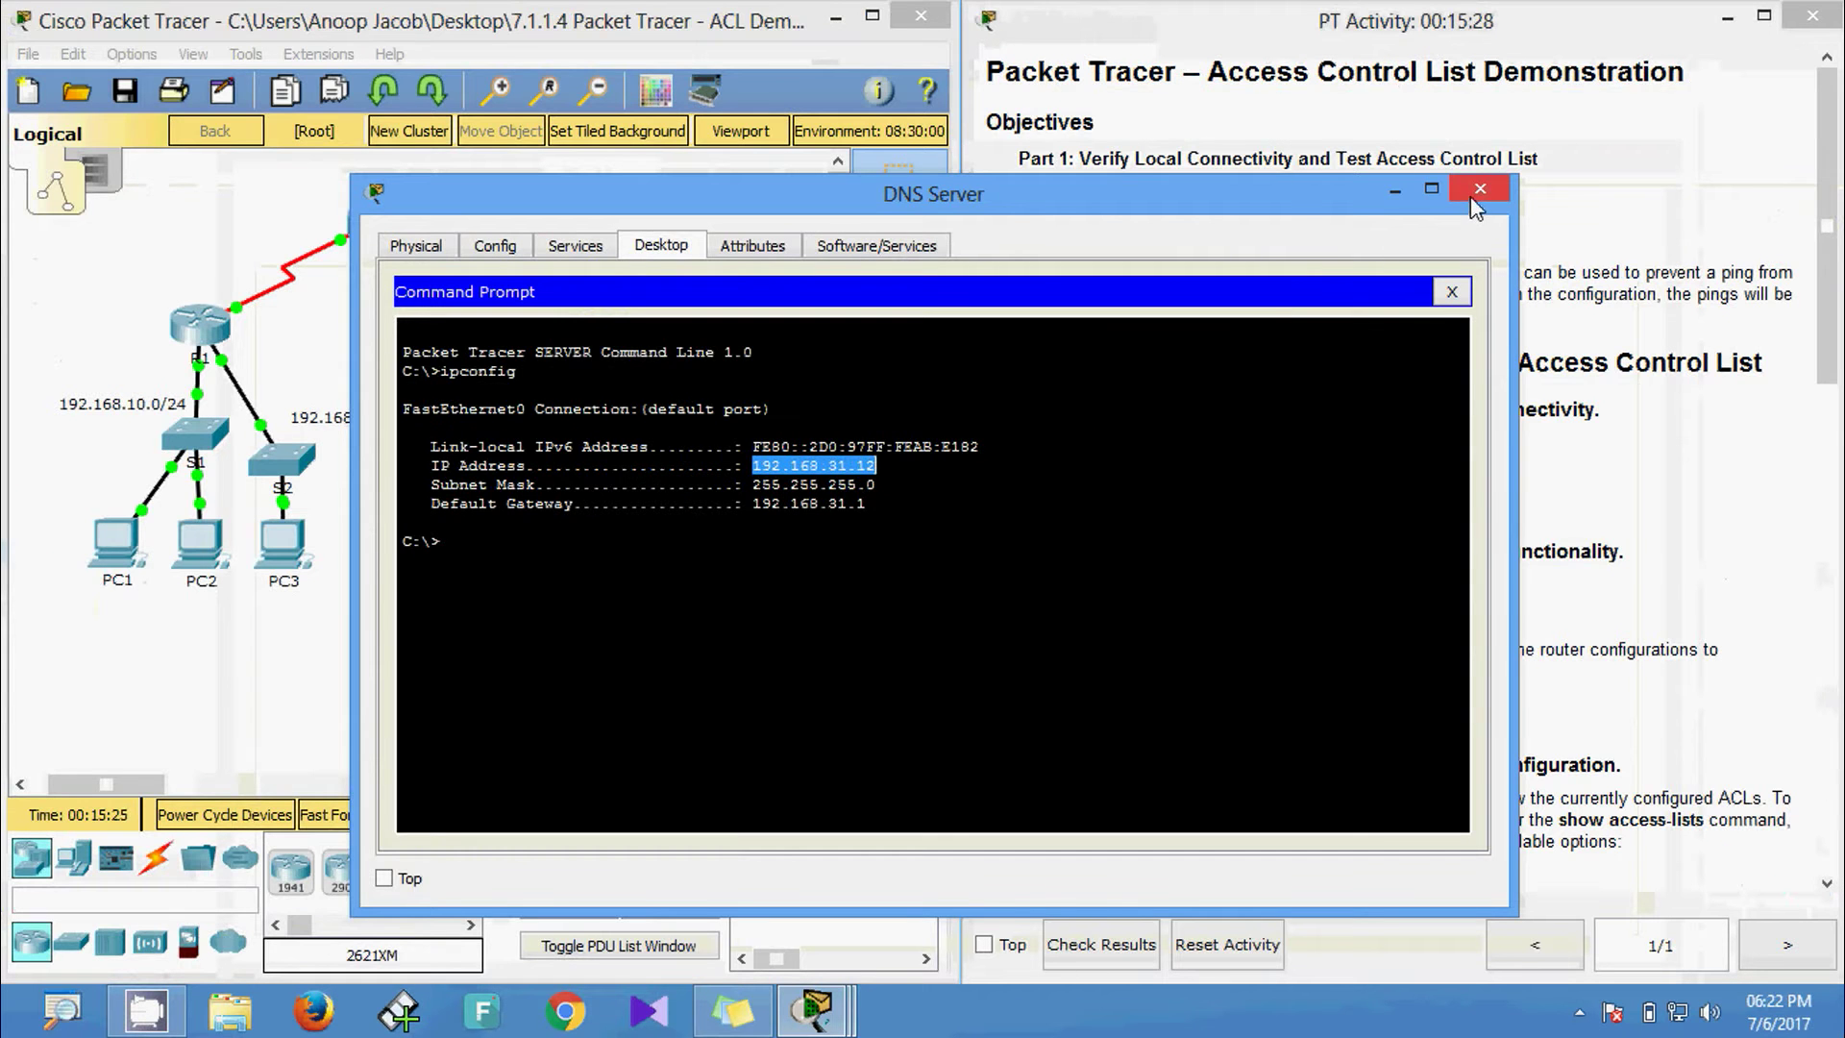
left_click(1477, 190)
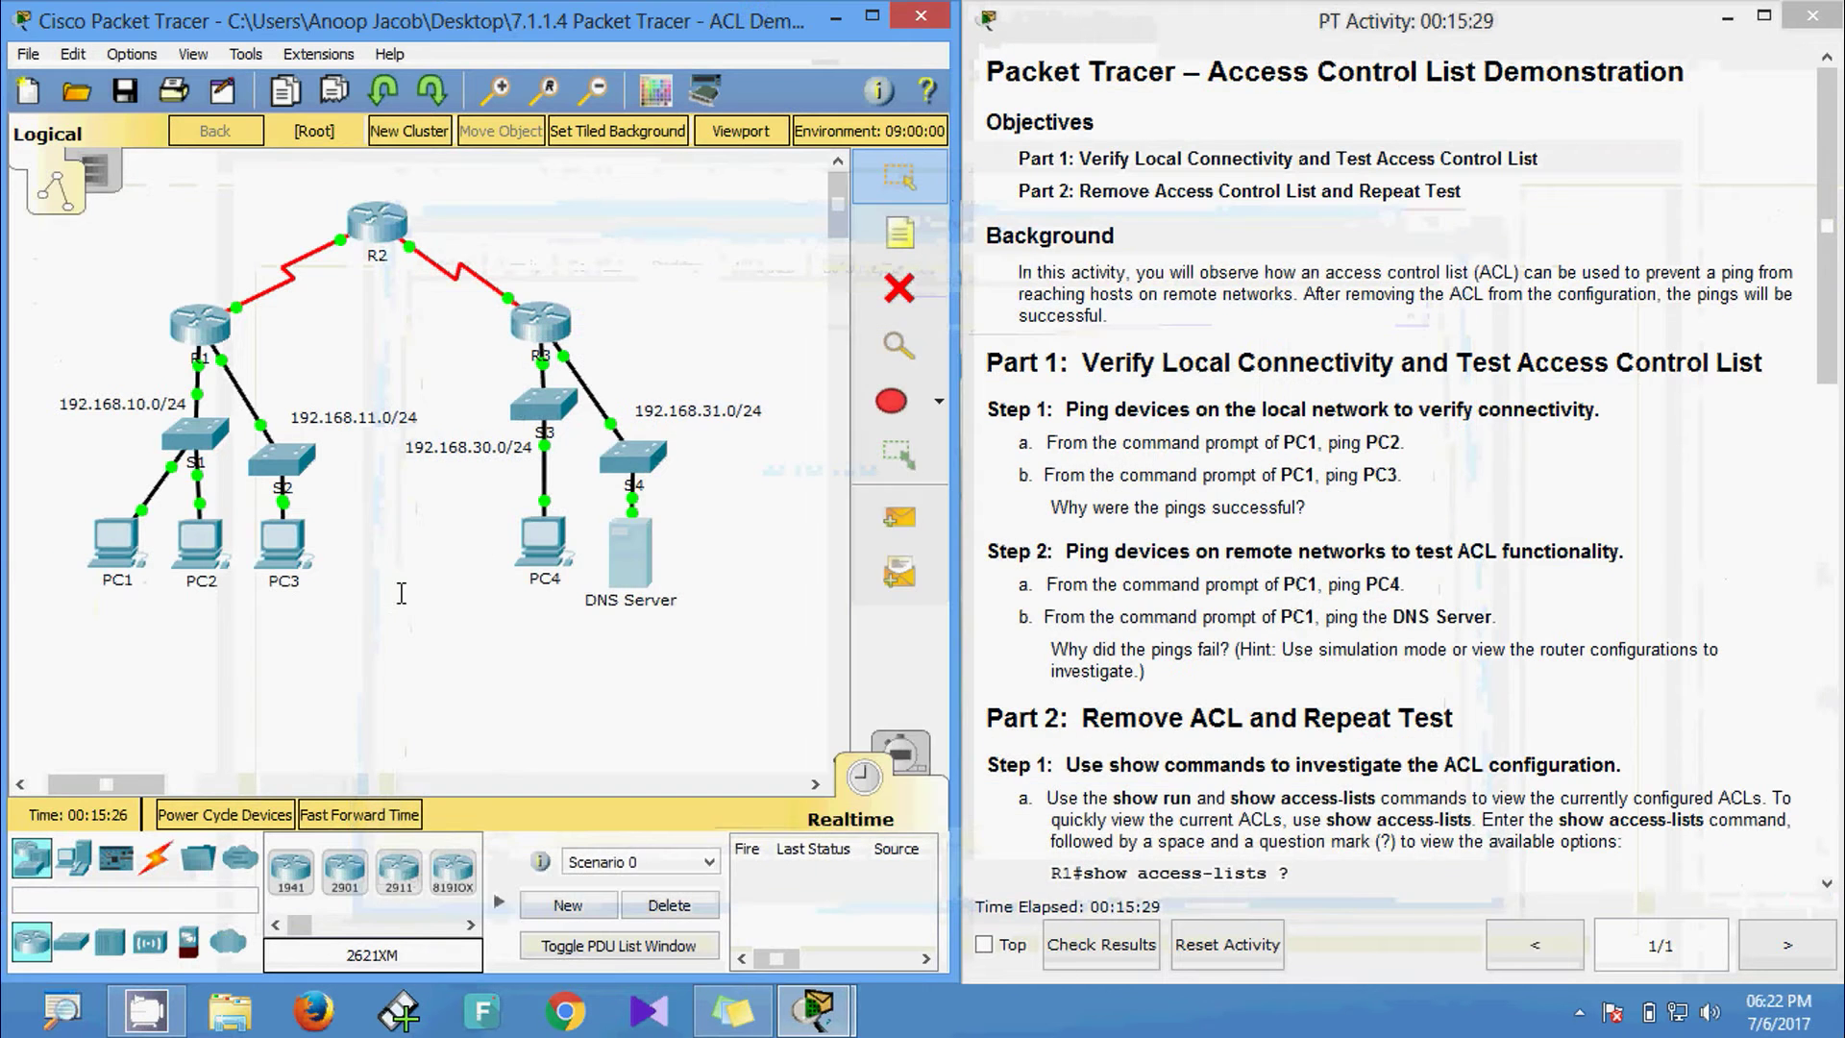
- Ping the DNS Server at 192.168.31.12 from the command prompt of PC1
left_click(123, 526)
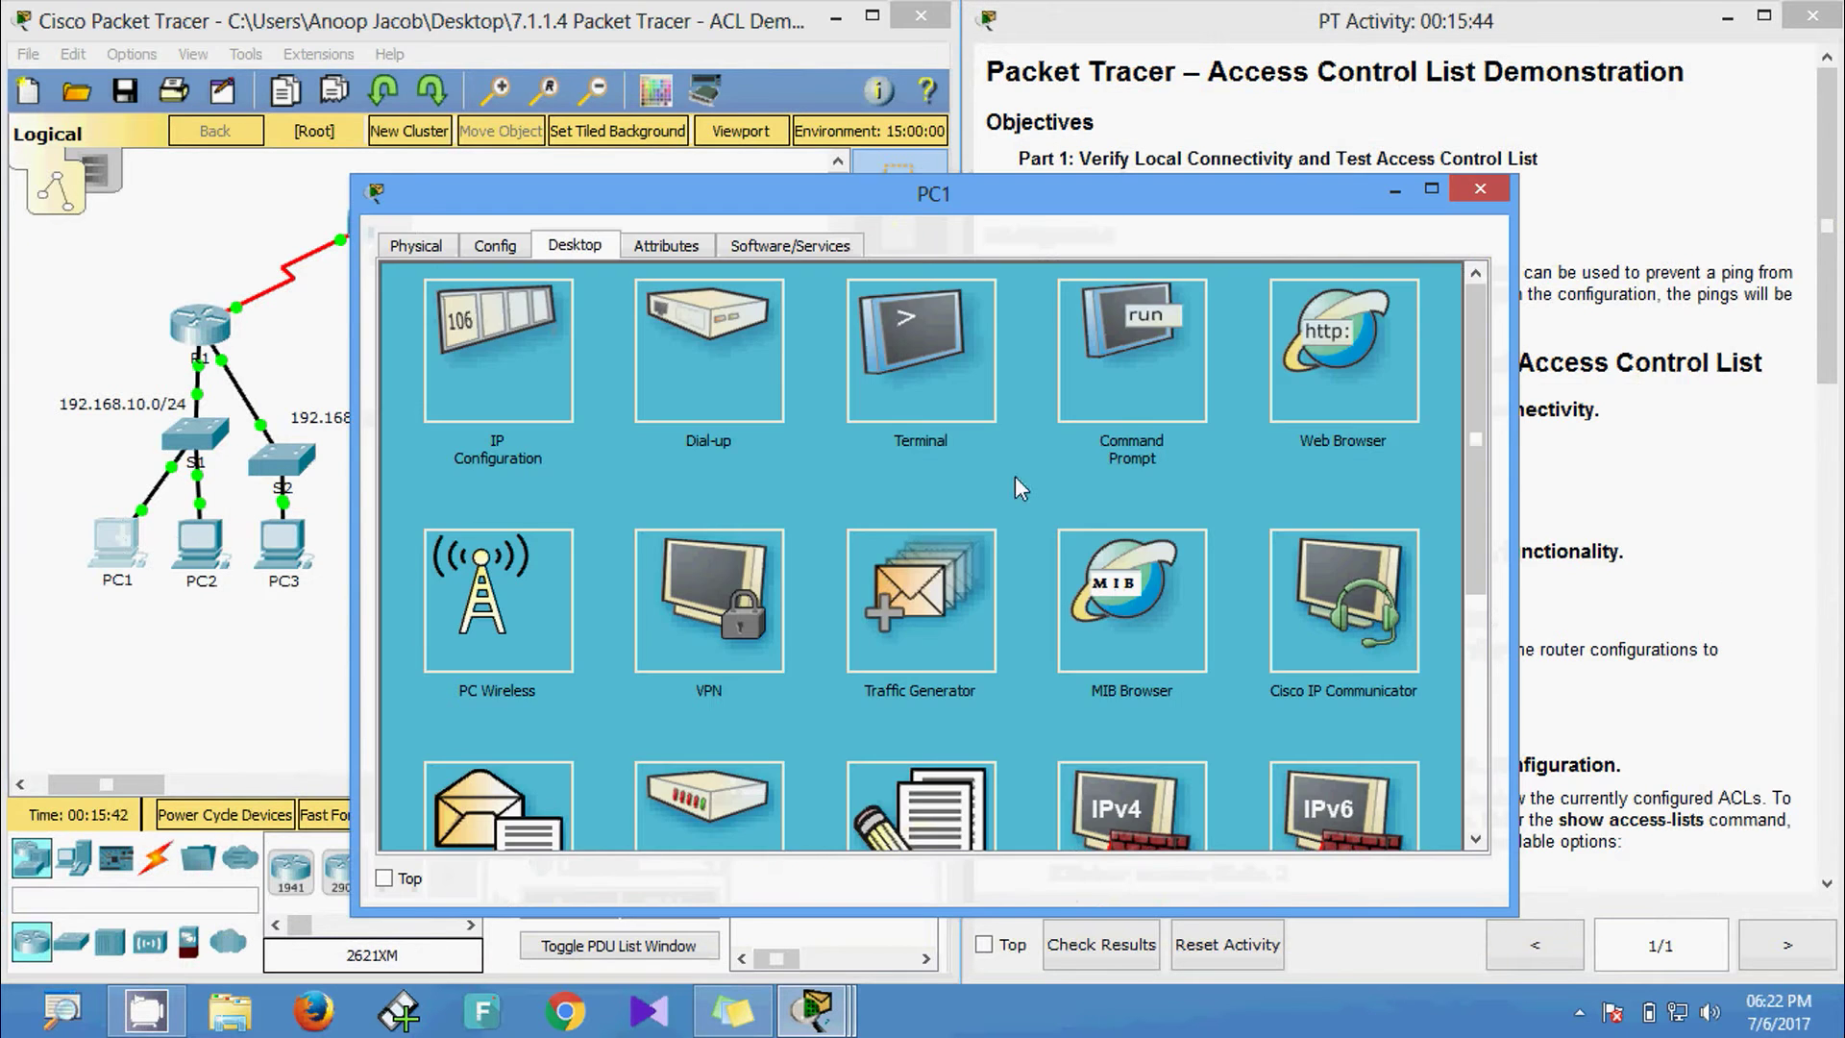
left_click(1114, 577)
scroll(694, 749, "down", 2)
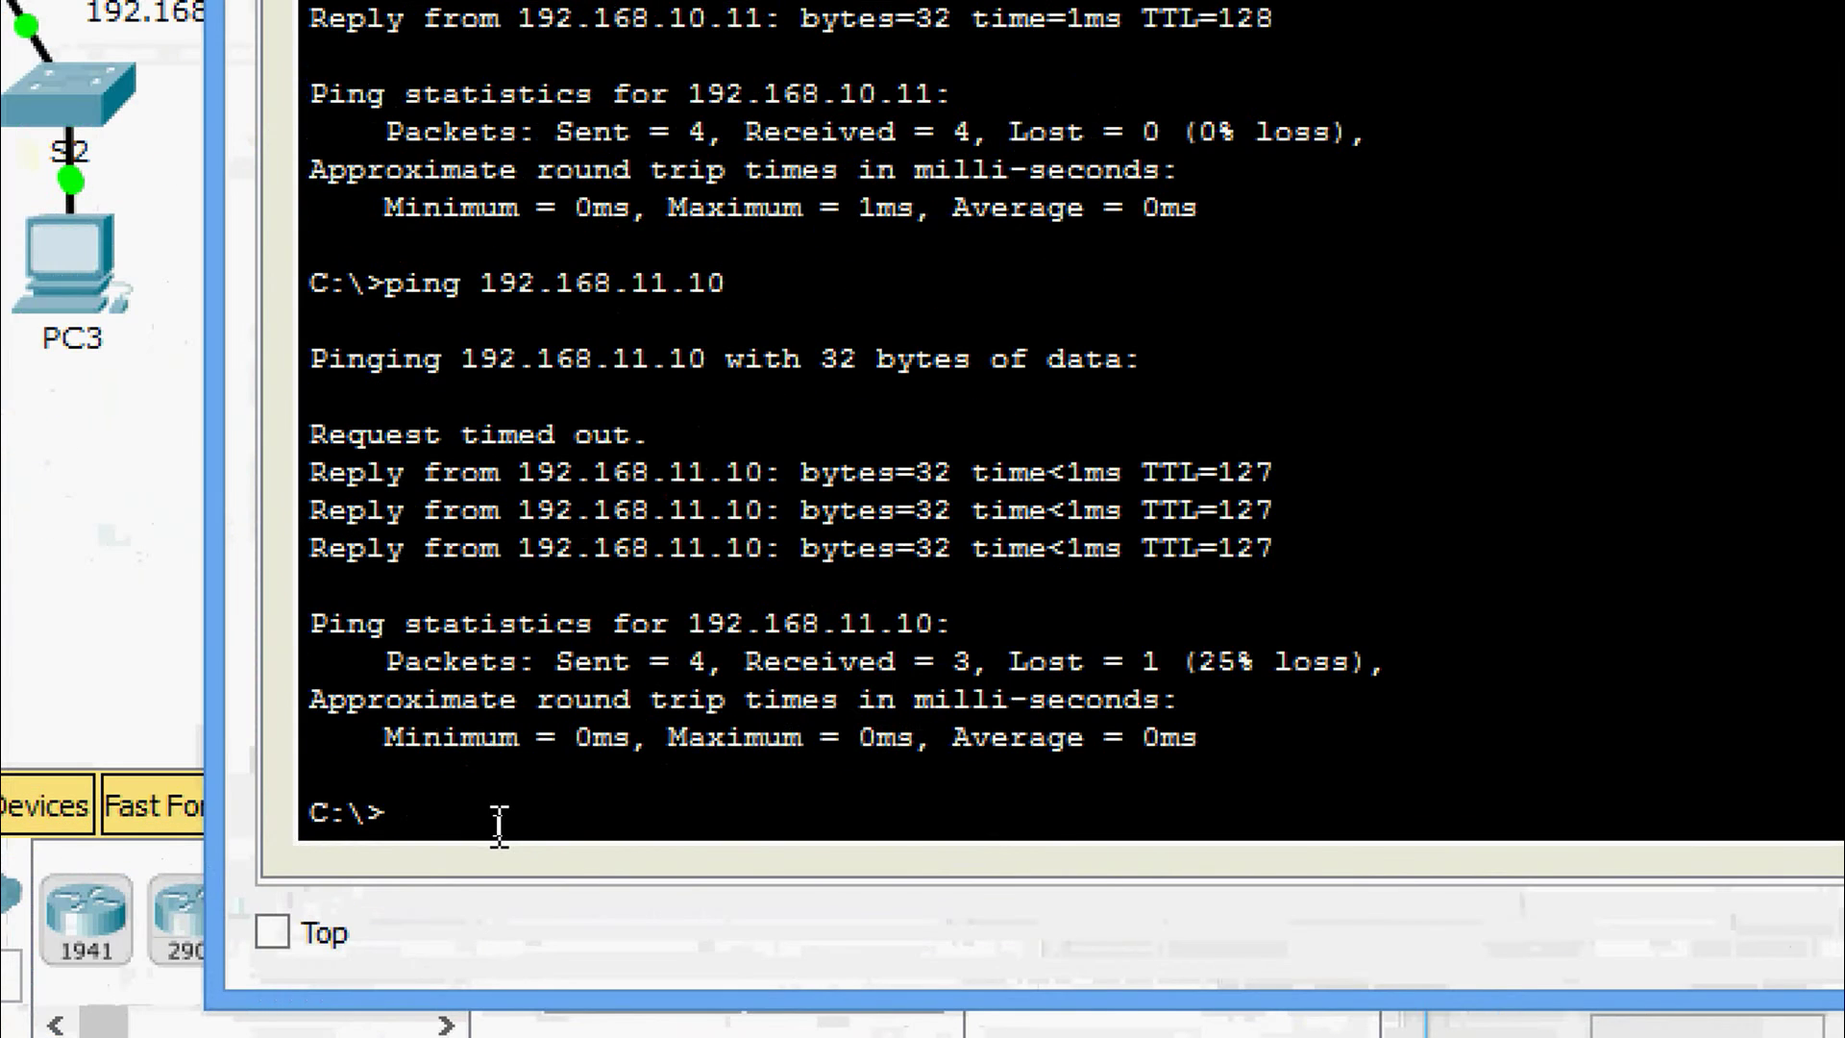
type("ping")
right_click(499, 826)
left_click(562, 917)
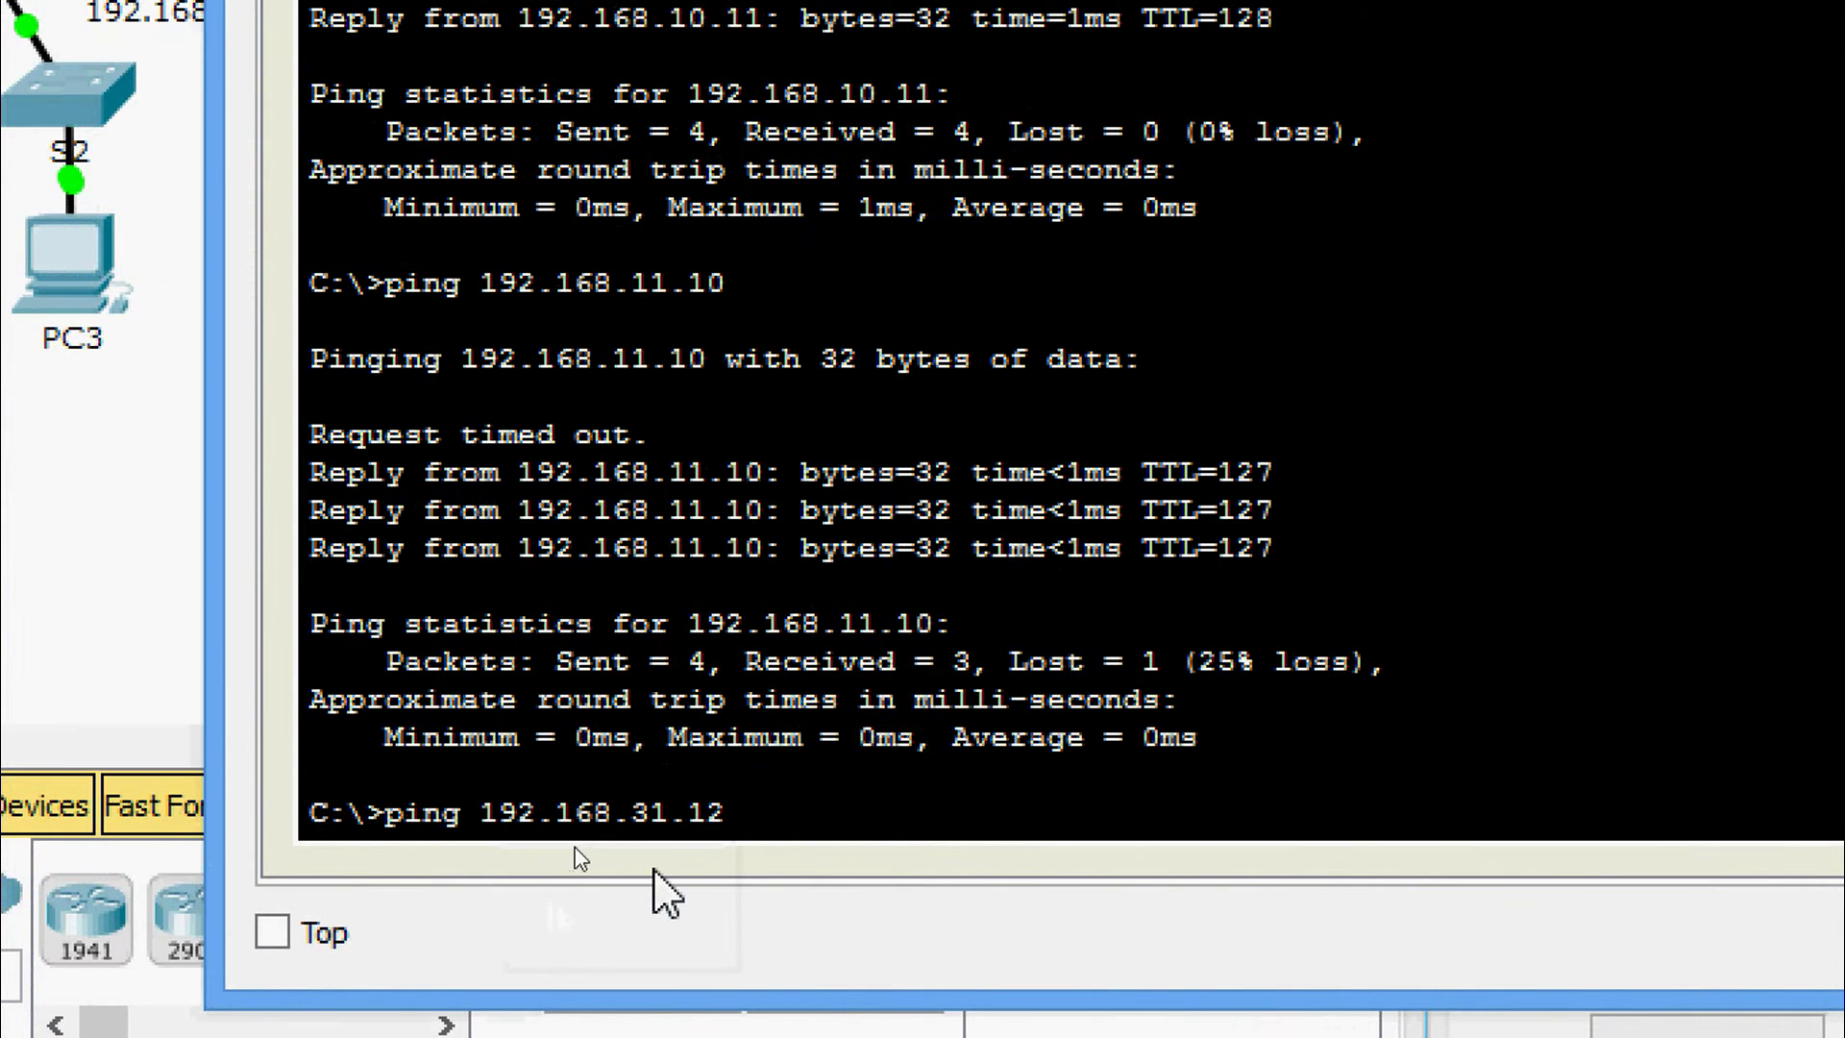
key("Return")
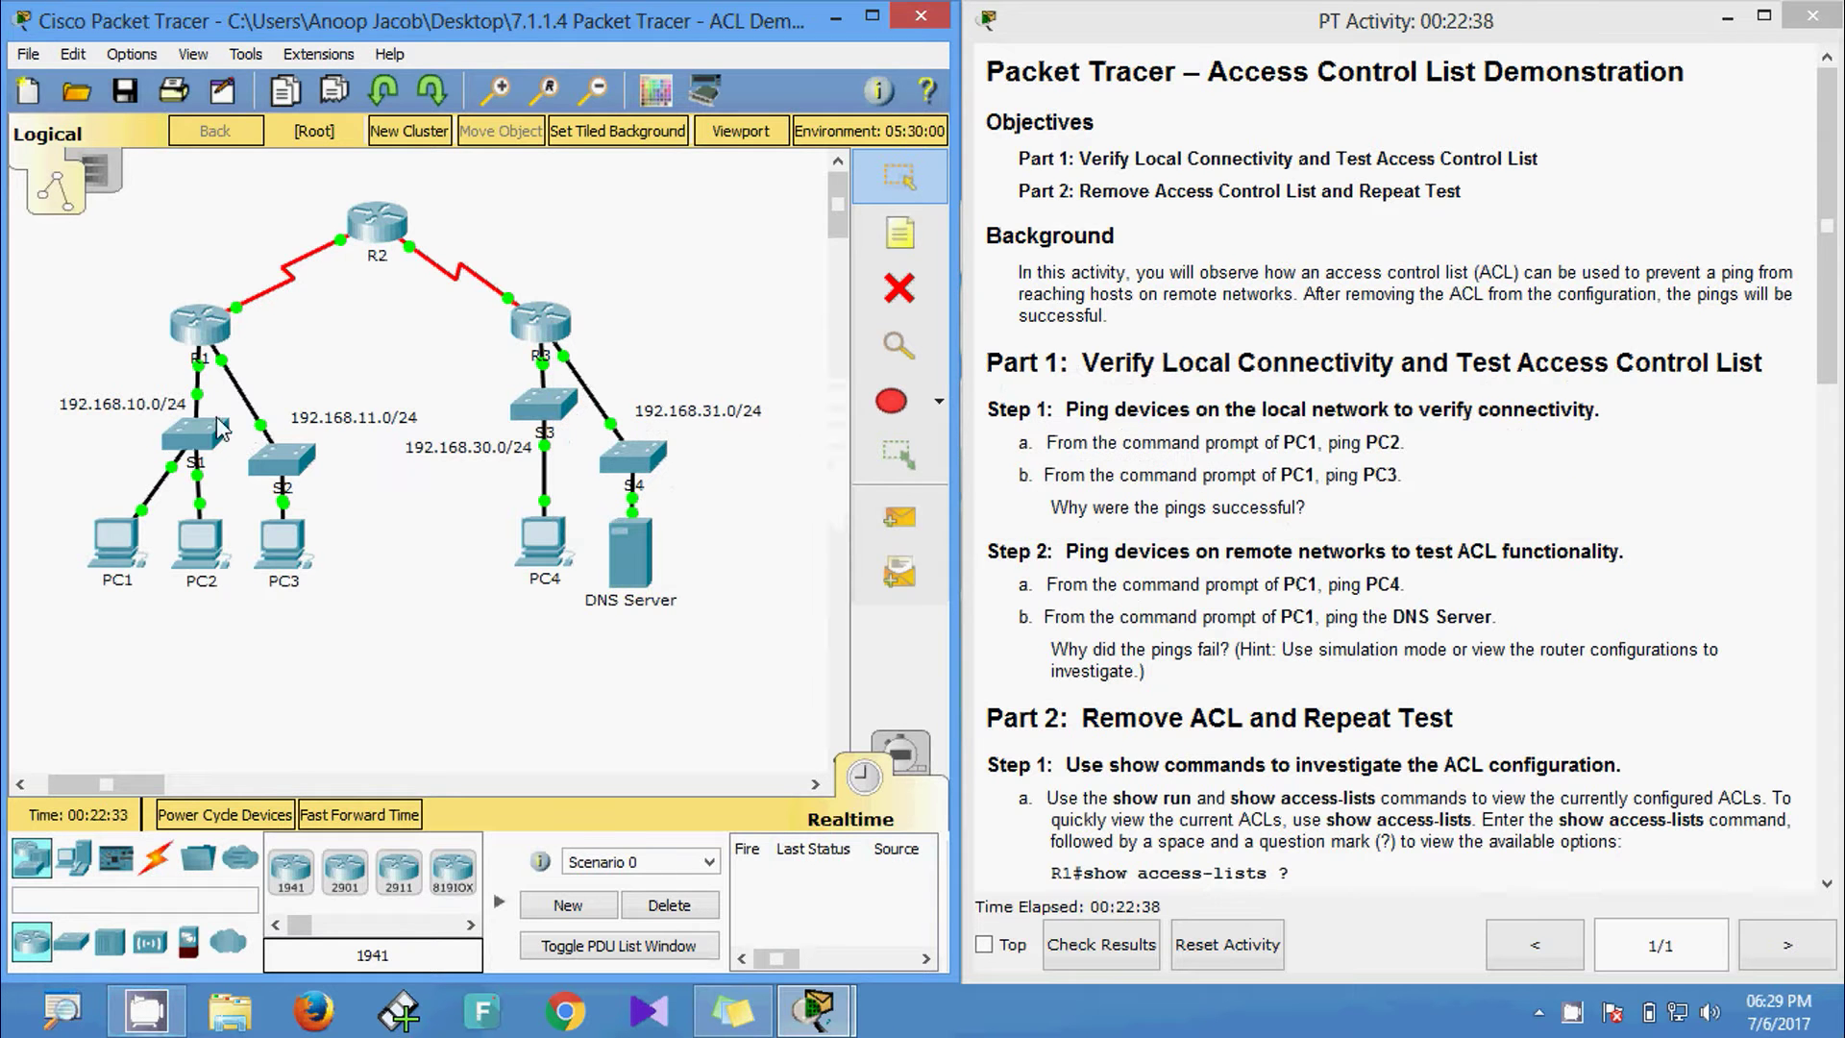
- Open R1's command line interface and enter privileged EXEC mode
left_click(207, 336)
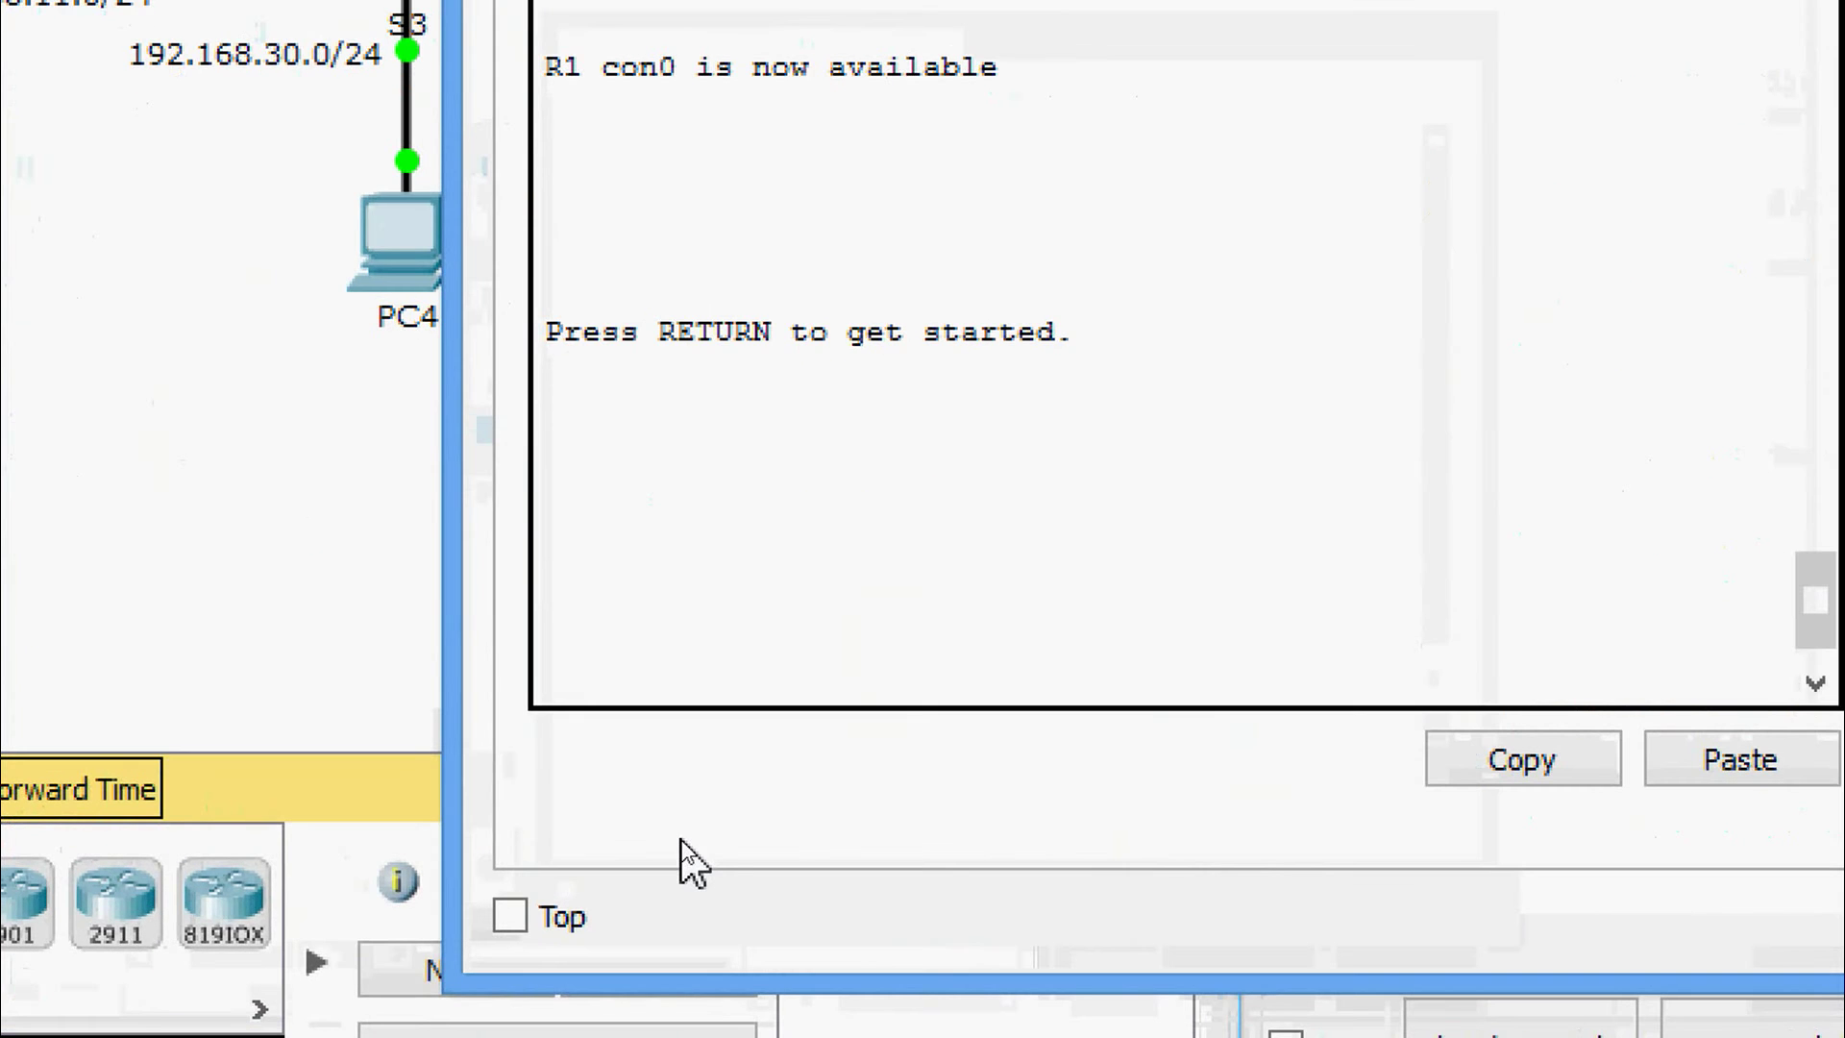
key("Return")
key("Return")
type("en")
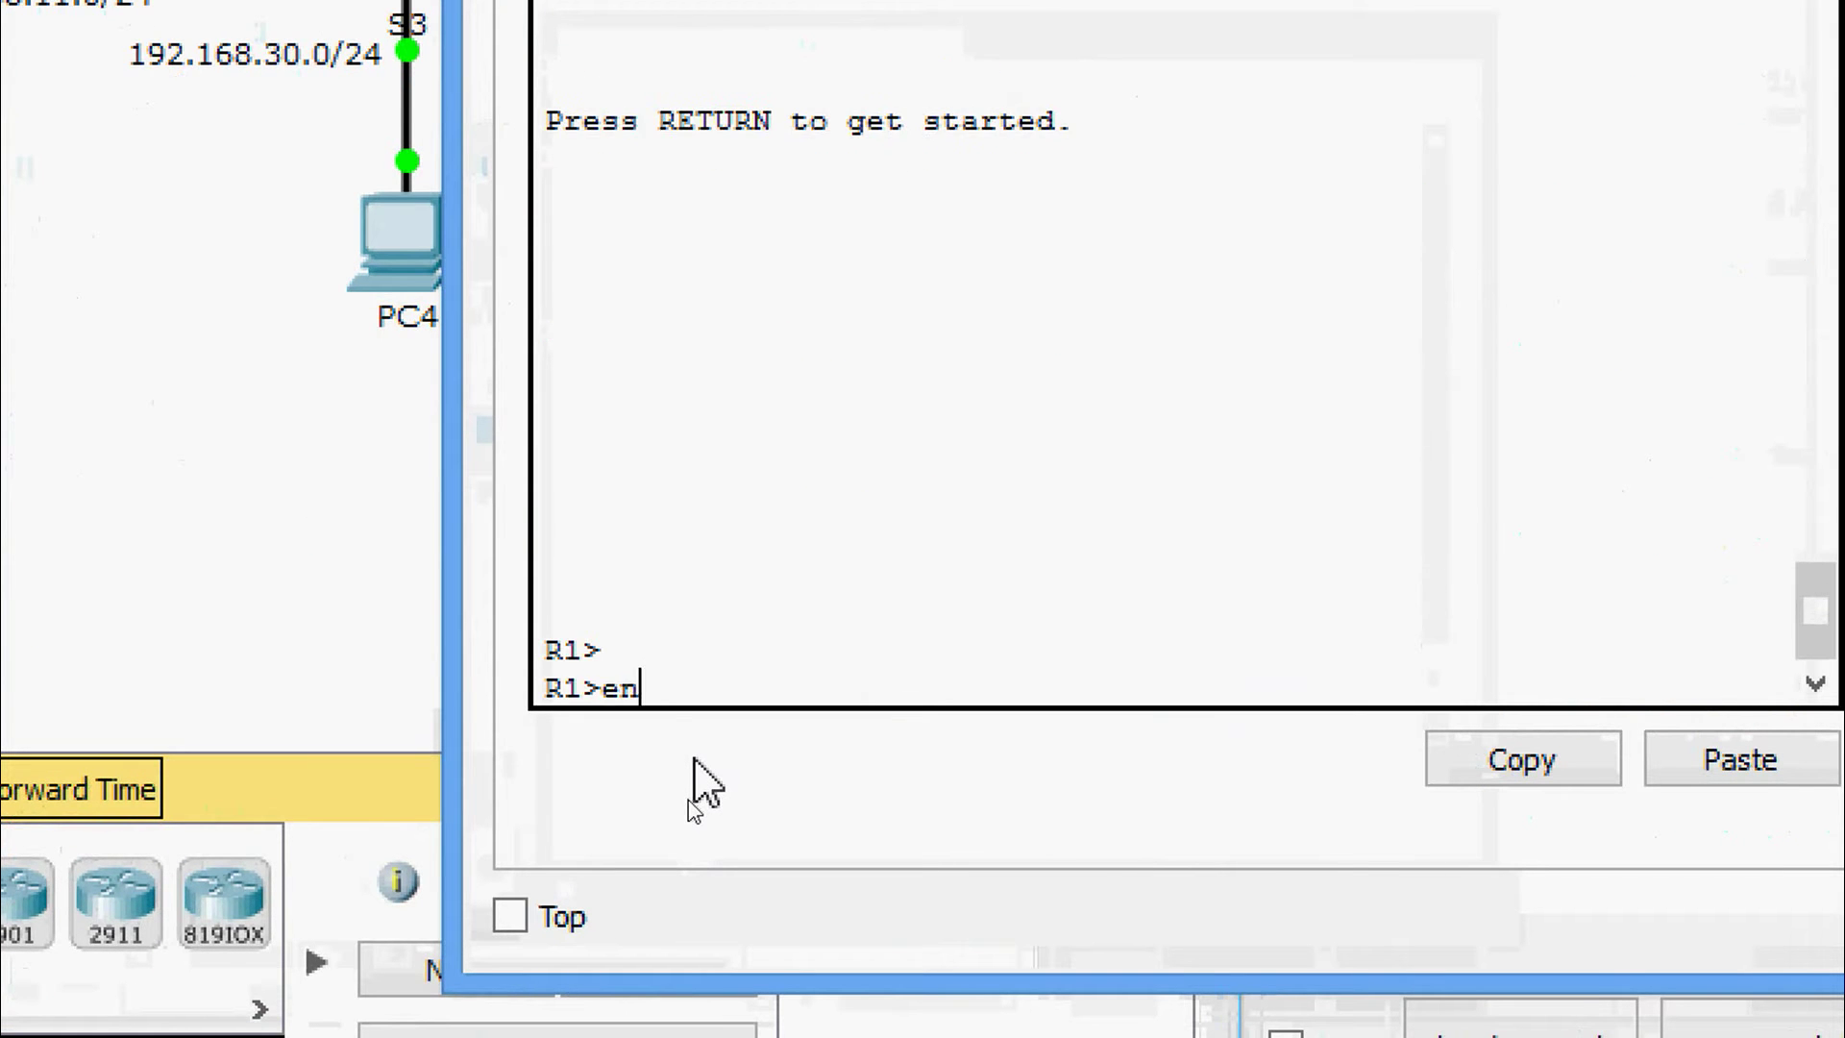
type("a")
key("Return")
- Display the access lists configured on R1 with the show access-lists command
type("show")
key("Tab")
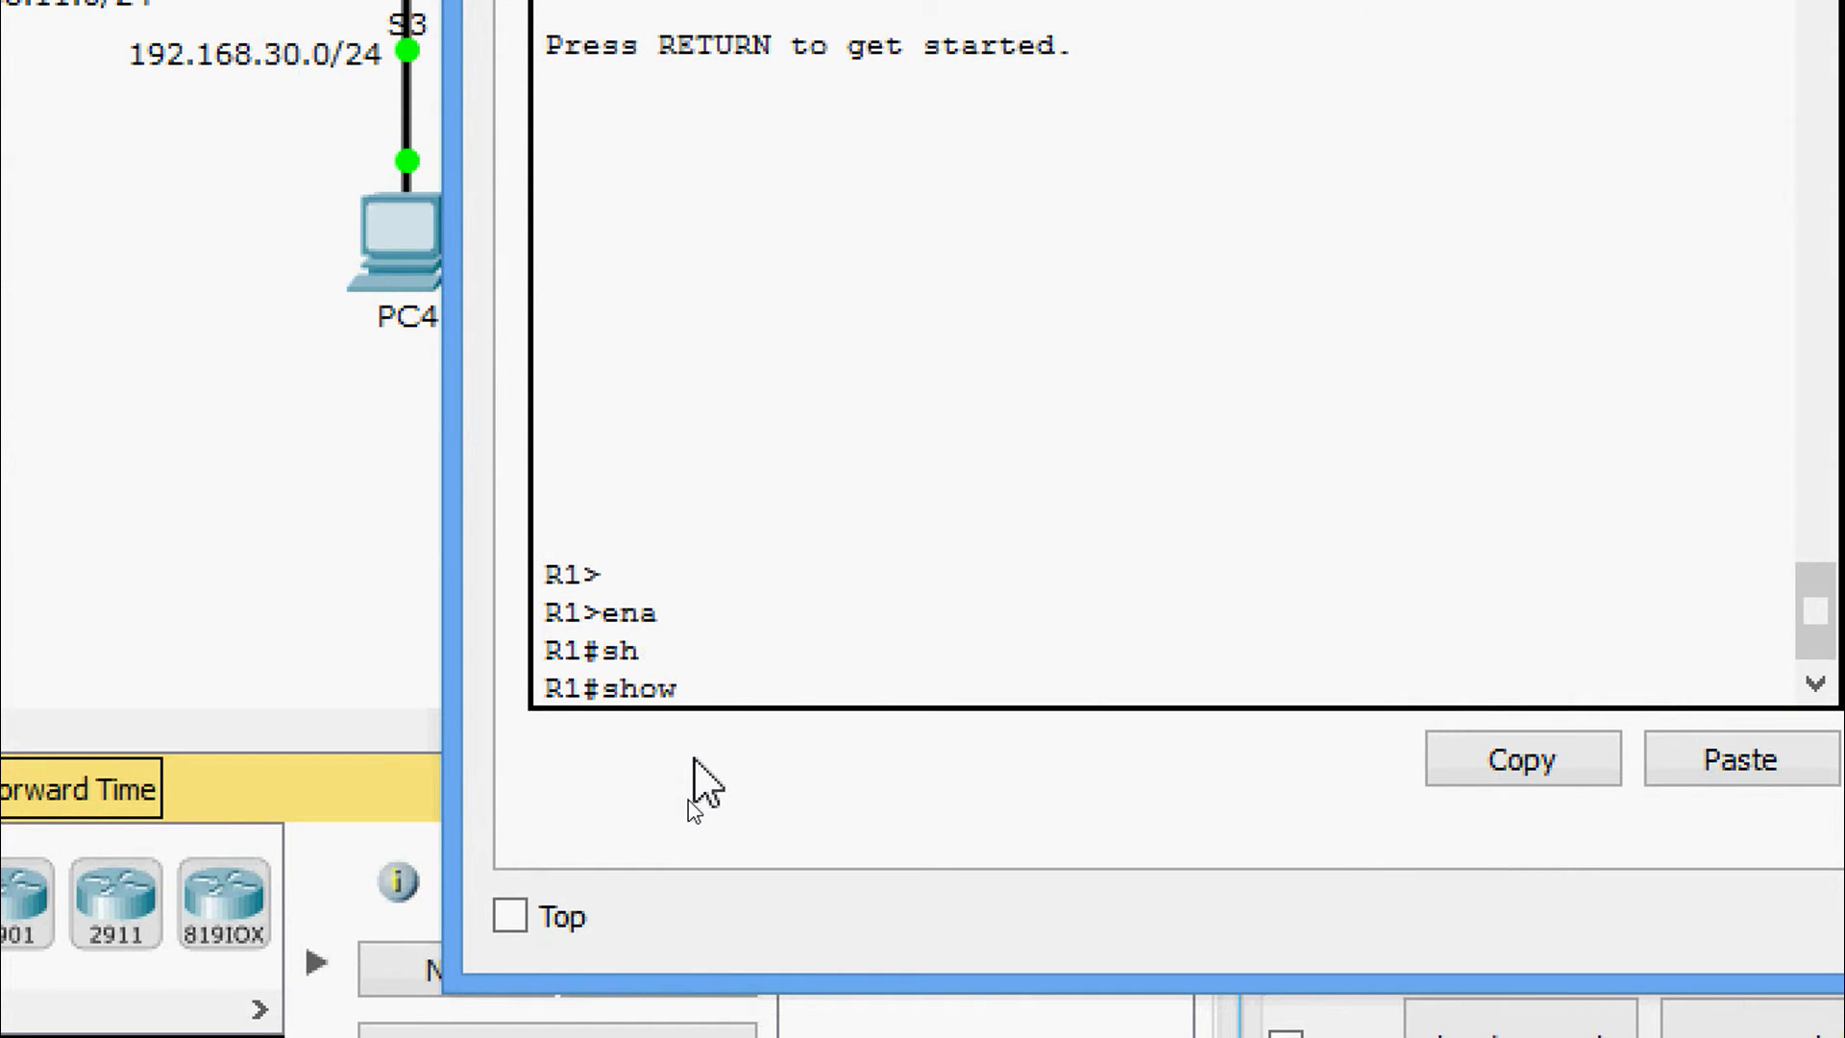
type("ac")
key("Tab")
key("Return")
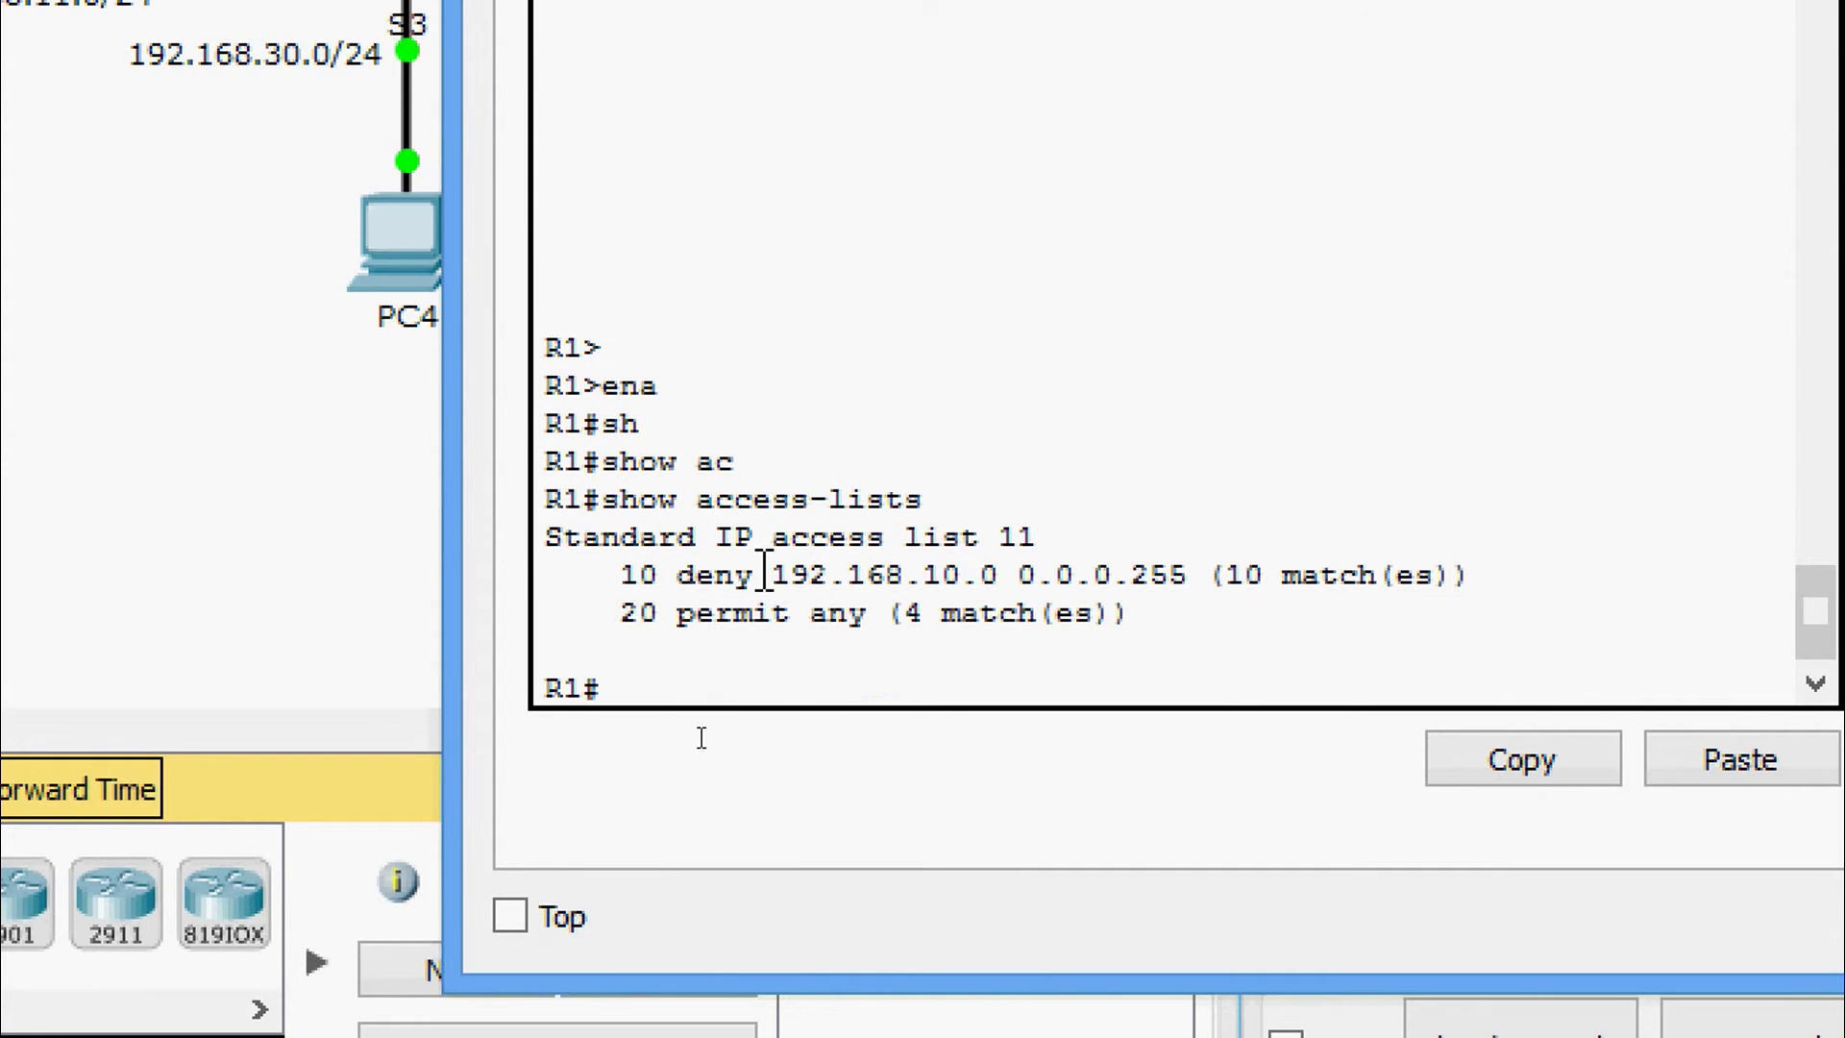
- Display R1's running configuration with show run and page through it as far as the access-list 11 entries
type("h")
key("Tab")
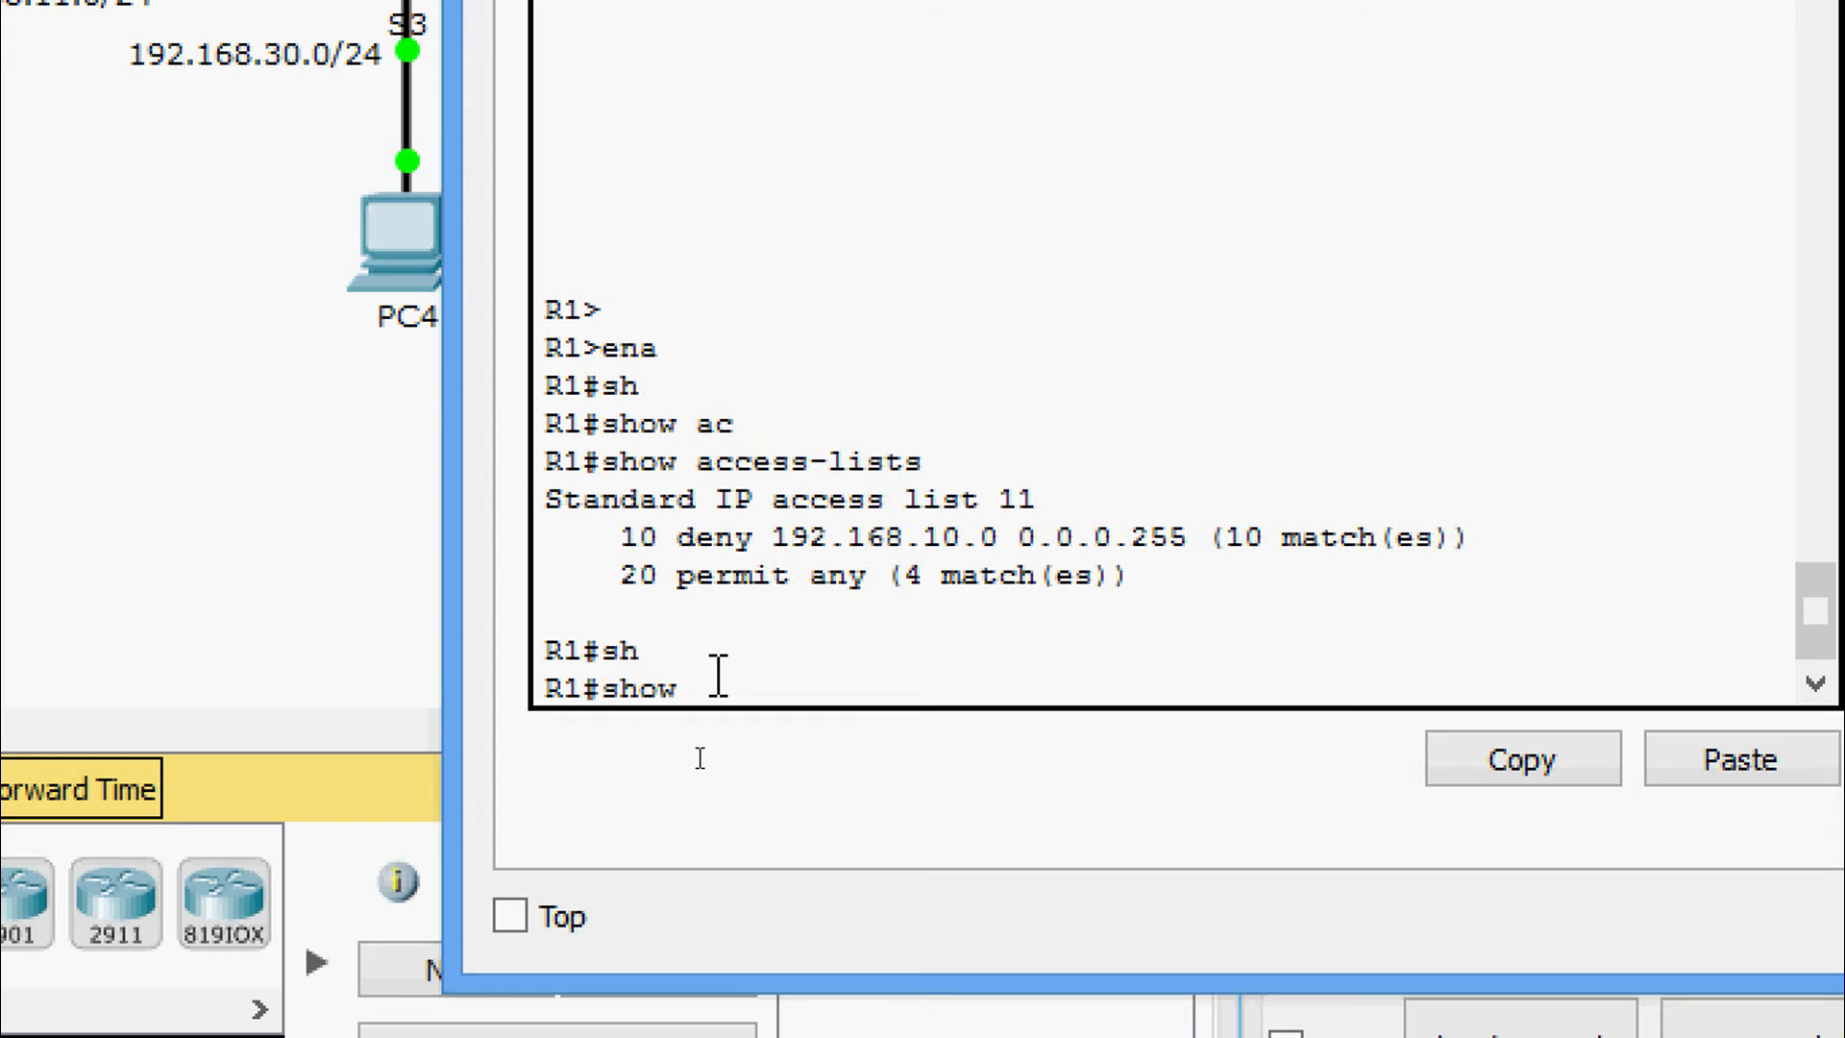
type("ru")
key("Return")
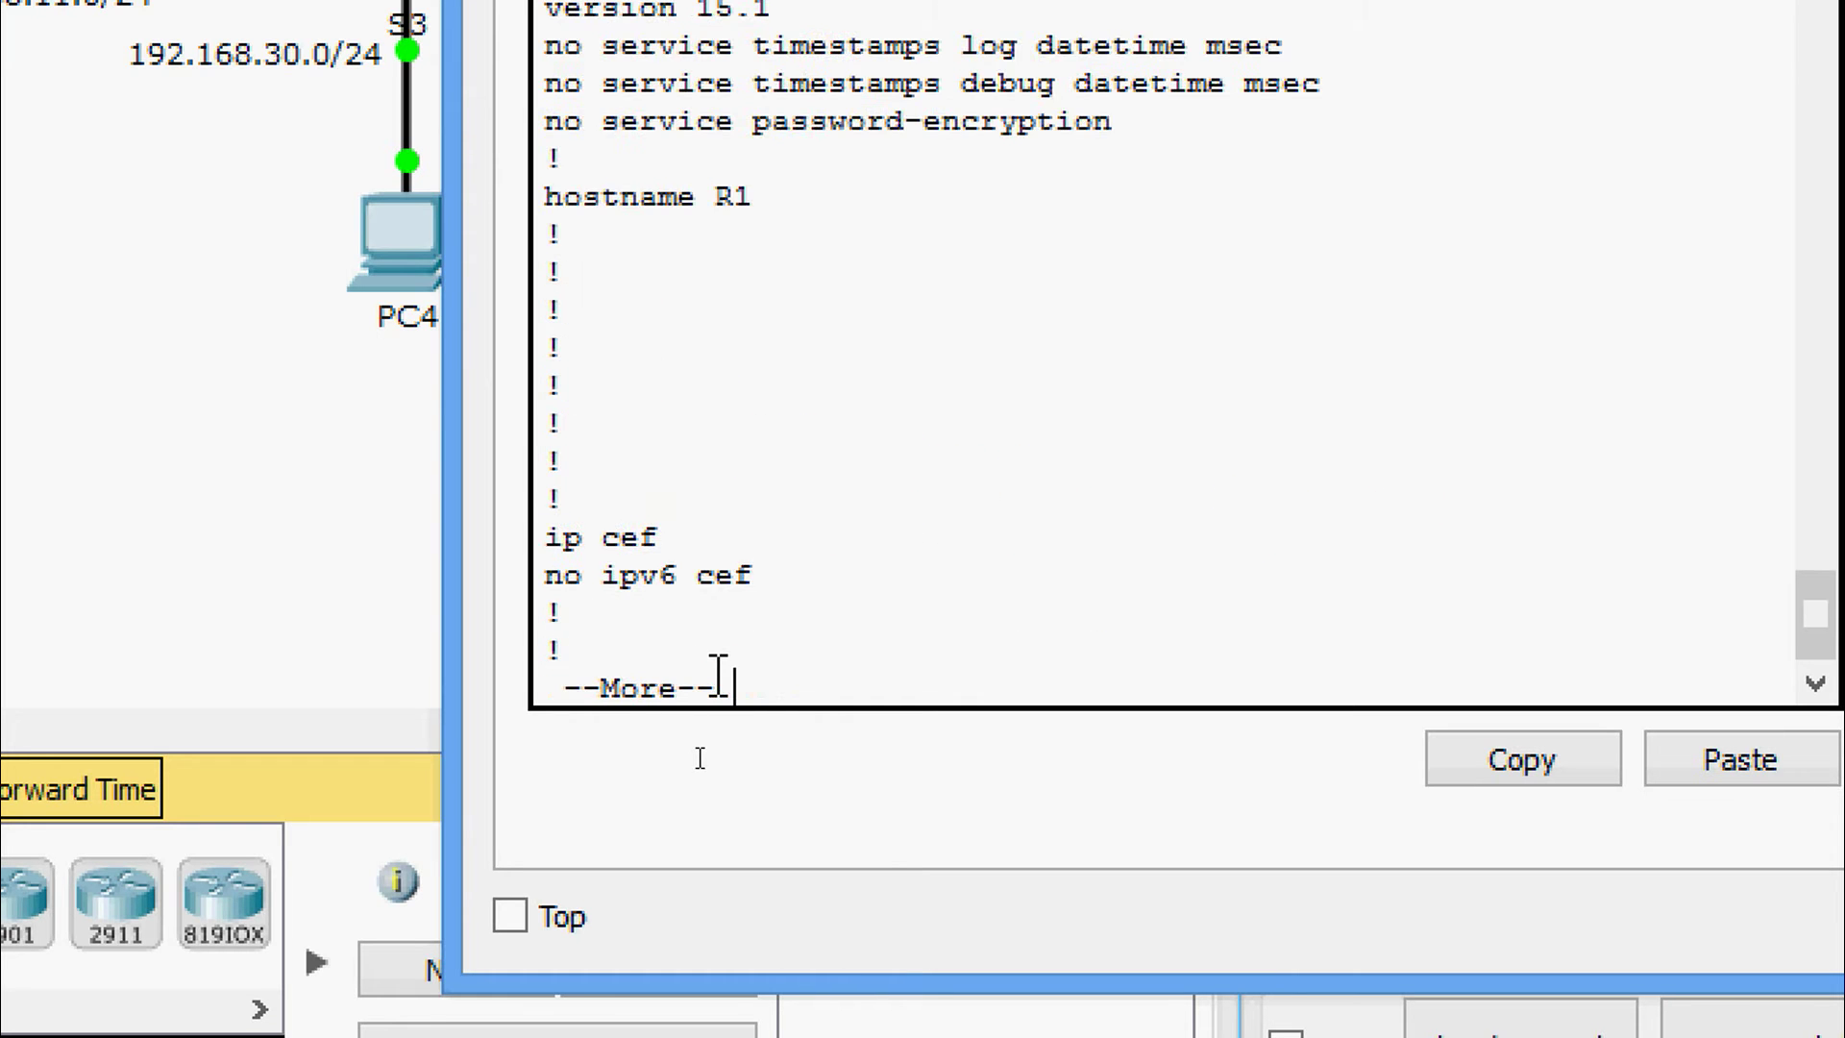
key("Return")
key("Return")
key("Return")
key("Return")
key("Return")
key("Return")
key("Return")
key("Return")
key("Return")
key("Return")
key("Return")
key("Return")
key("Return")
key("Return")
key("Return")
key("Return")
key("Return")
key("Return")
key("Return")
key("Return")
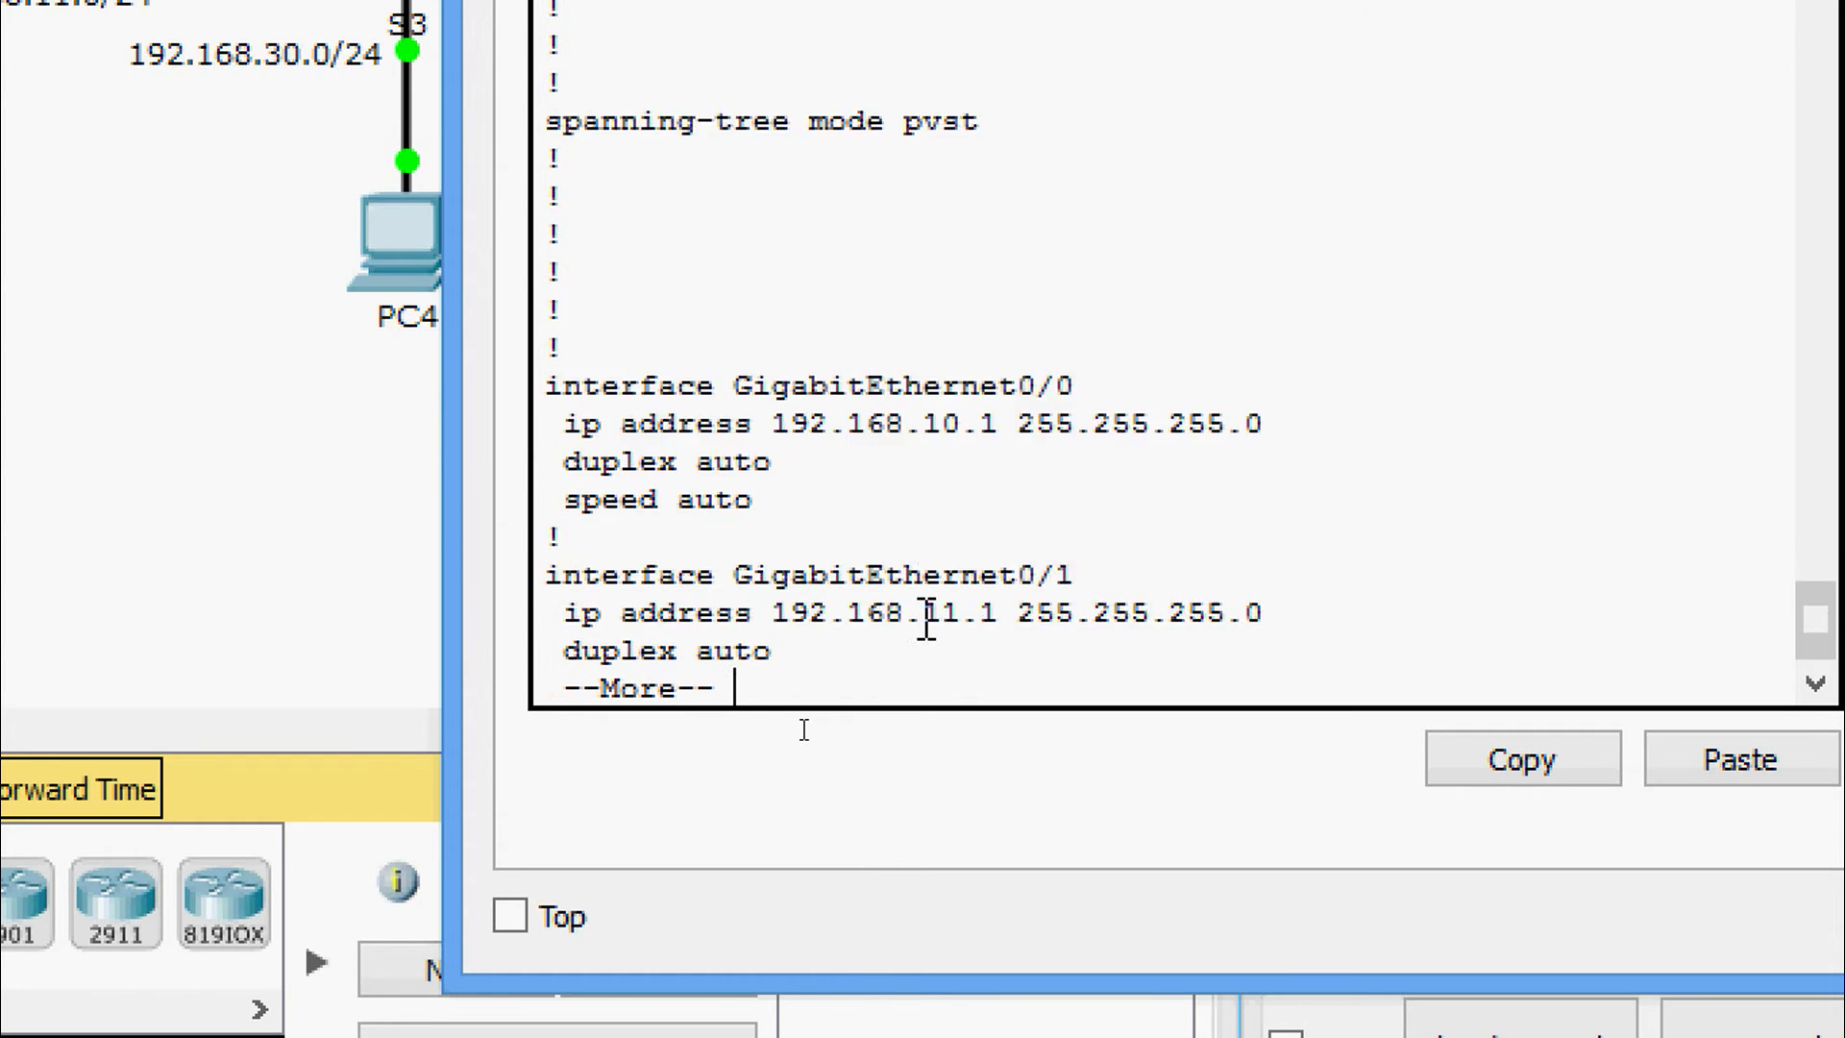
key("Return")
key("Return")
key("Return")
key("Return")
key("Return")
key("Return")
key("Return")
key("Return")
key("Return")
key("Return")
key("Return")
key("Return")
key("Return")
key("Return")
key("Return")
key("Return")
key("Return")
key("Return")
key("Return")
key("Return")
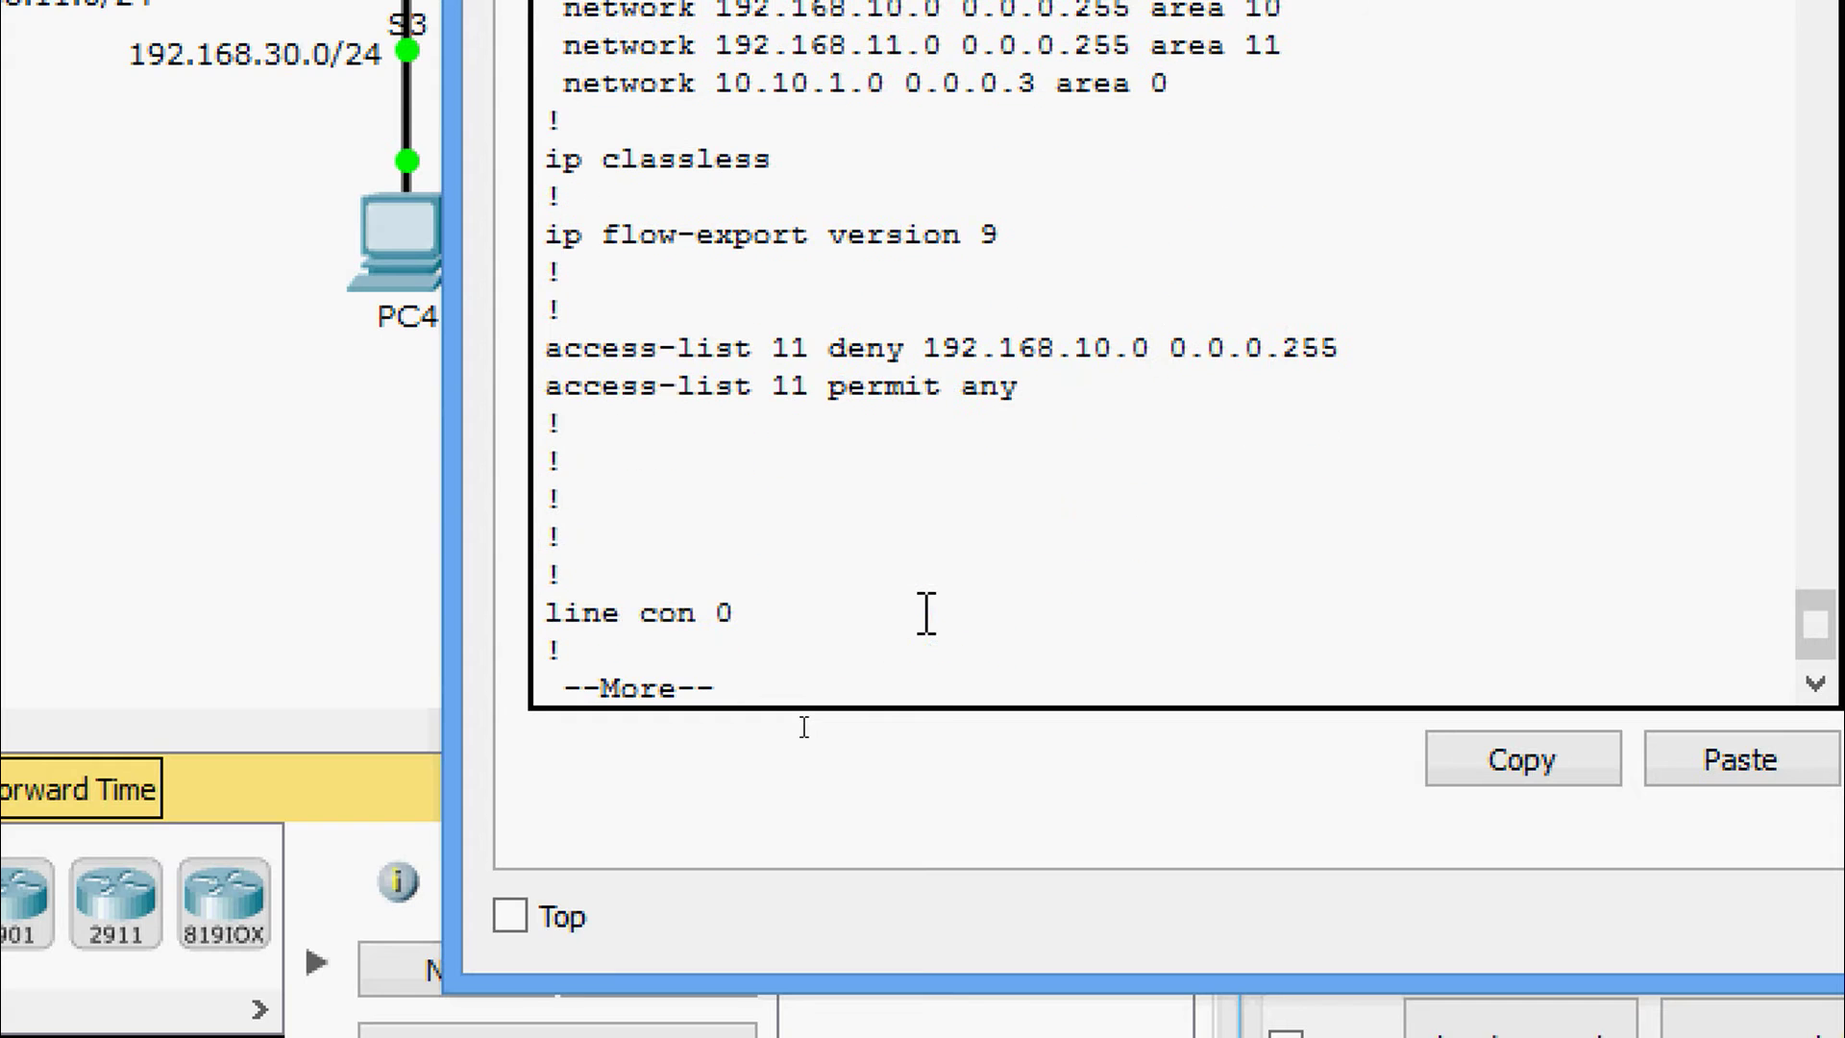
- Examine the access-list 11 entries and the access group applied under Serial0/0/0 in R1's running configuration
left_click_drag(1058, 419, 532, 354)
scroll(845, 389, "up", 4)
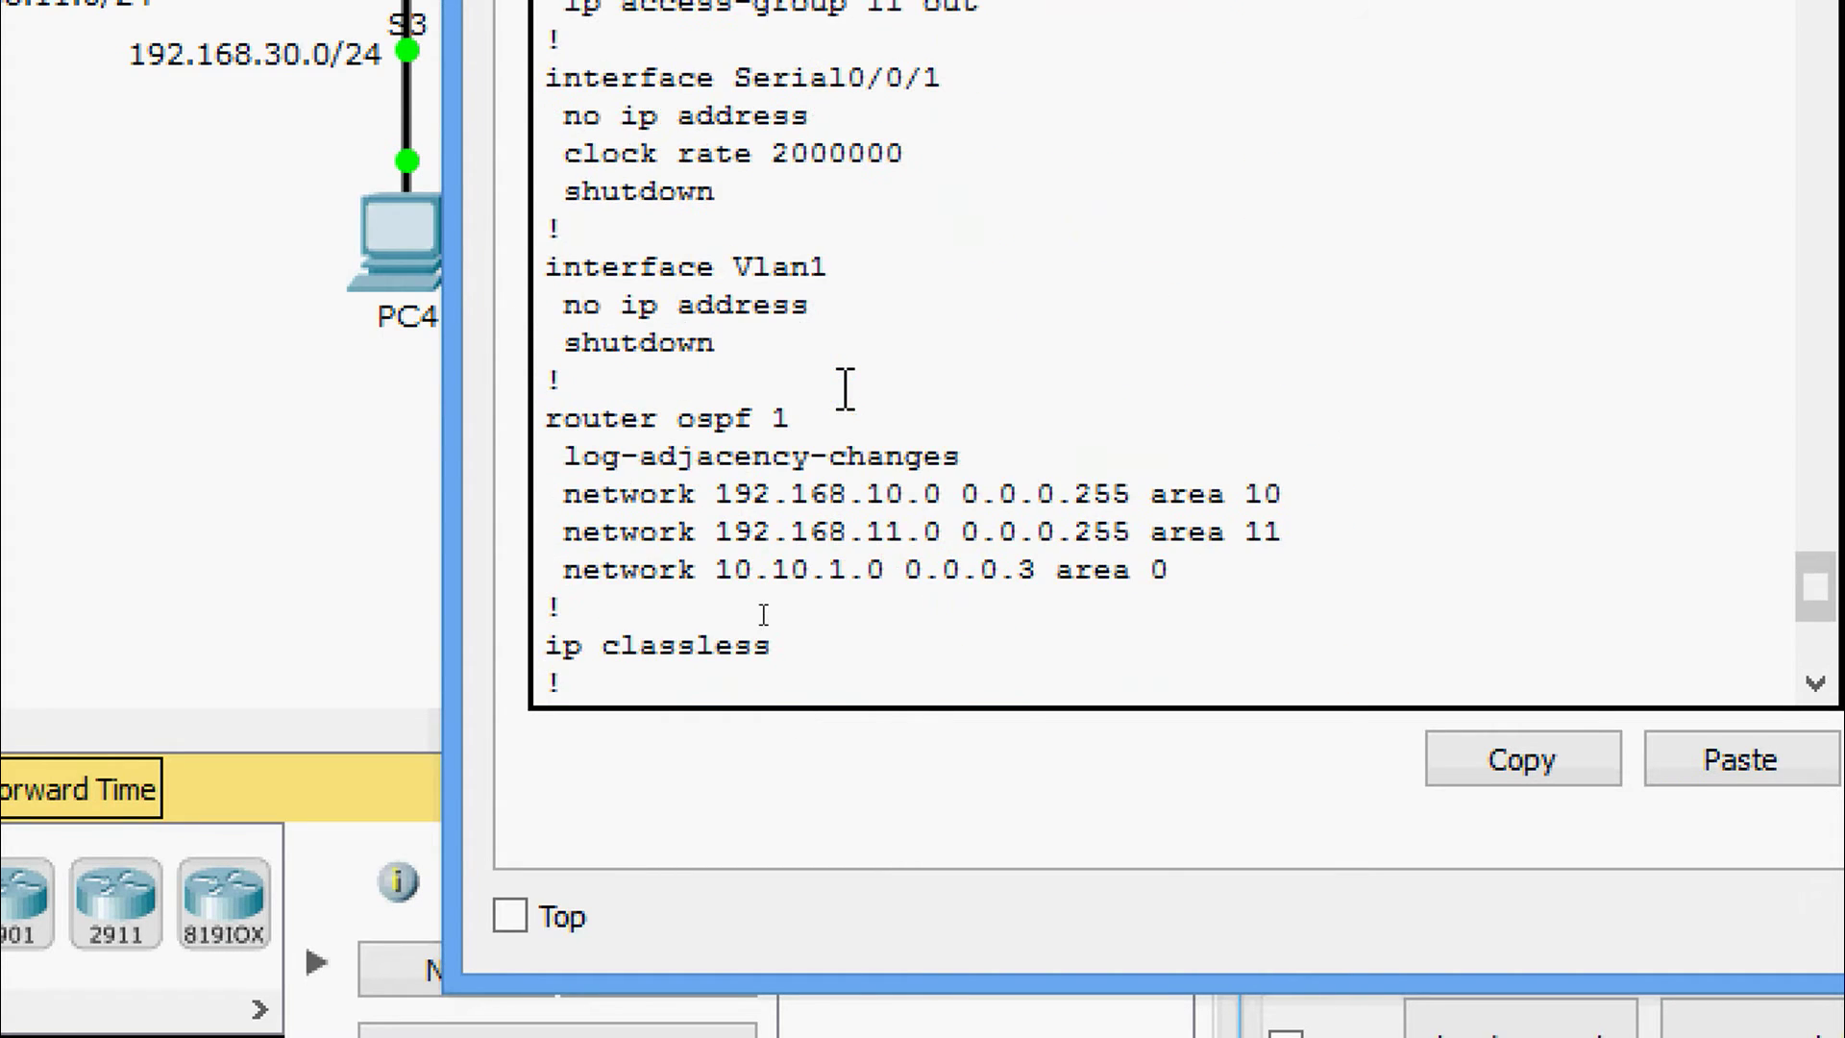
scroll(845, 389, "up", 2)
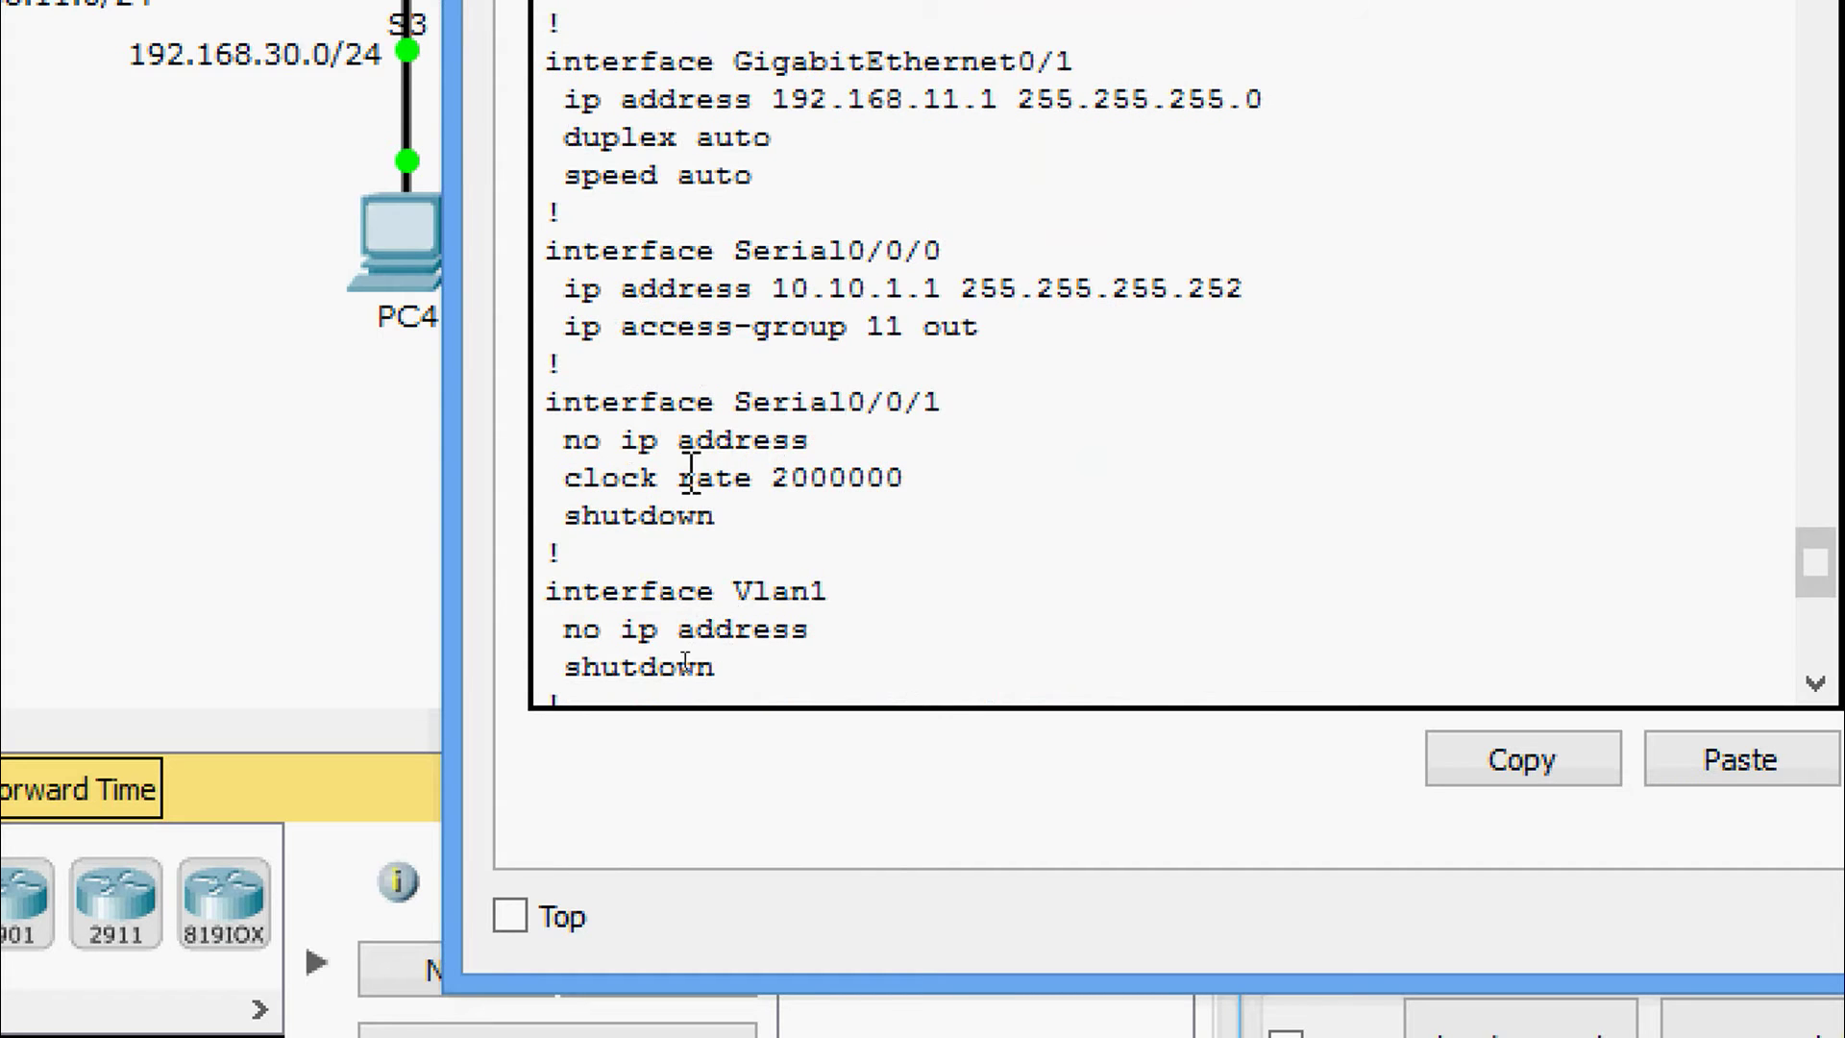
scroll(792, 394, "up", 1)
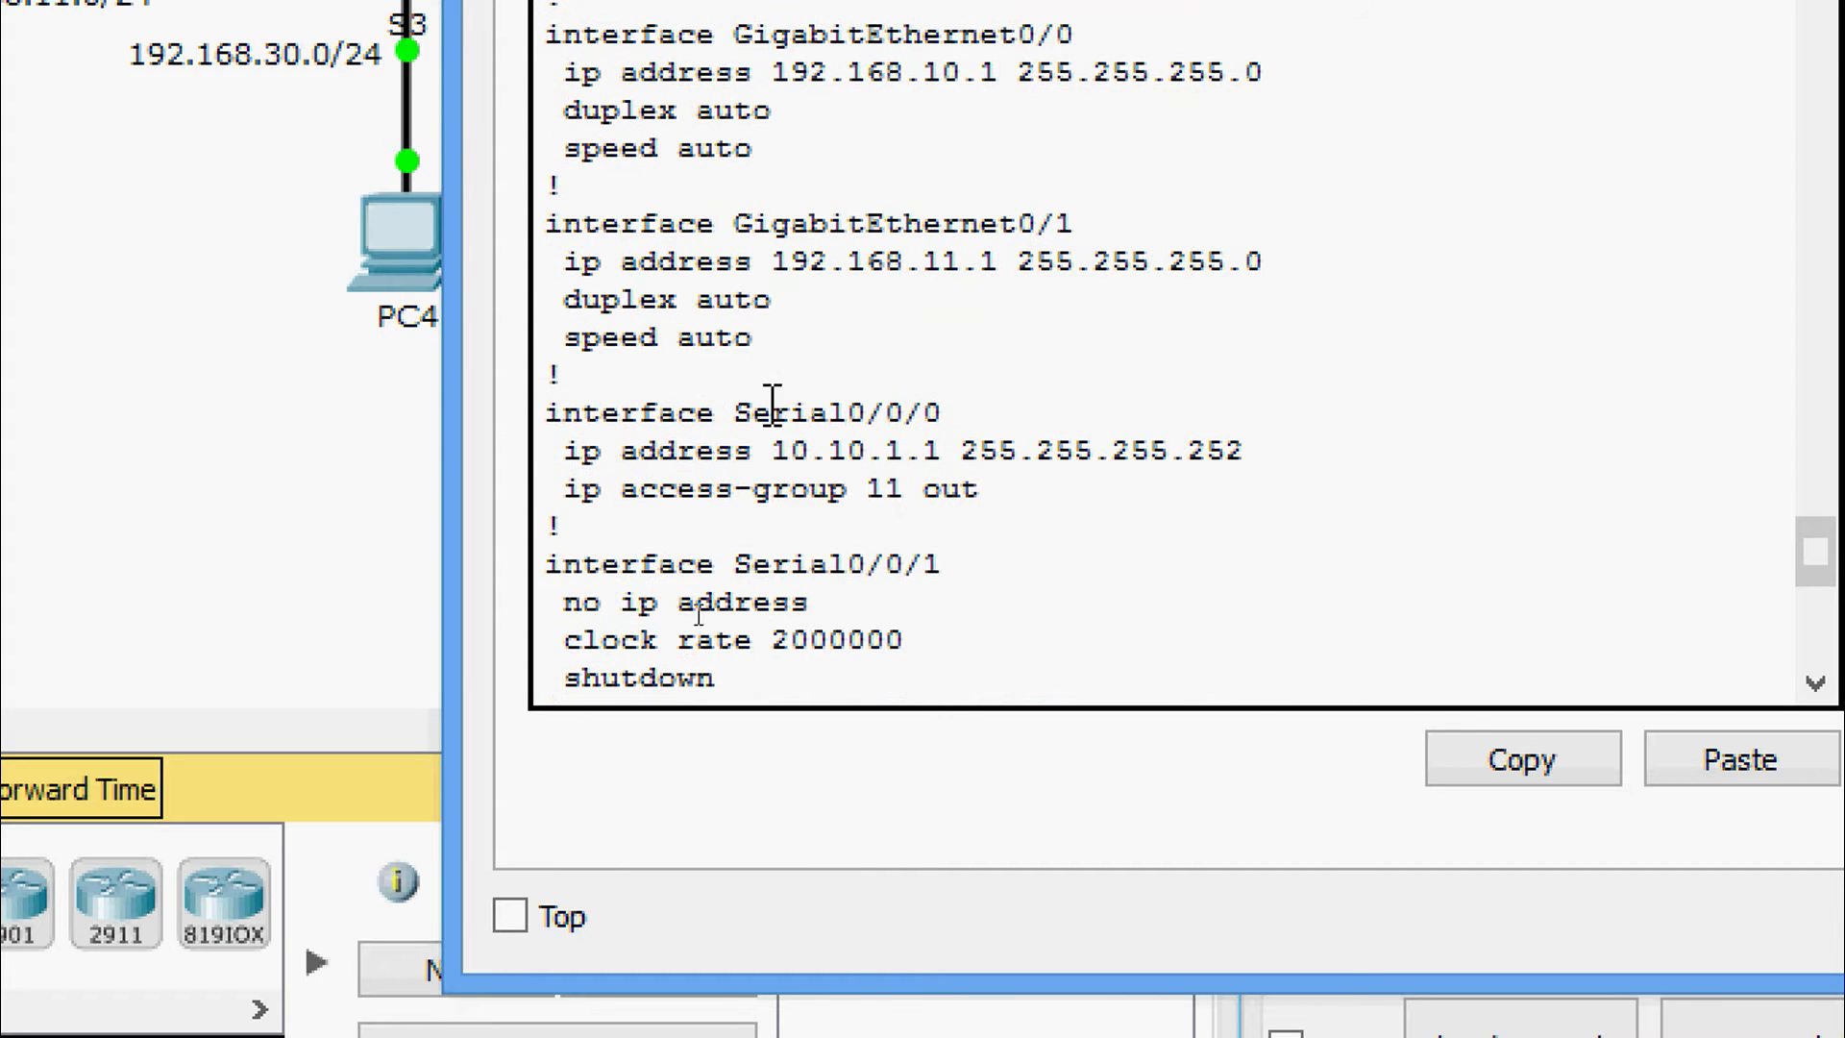
left_click_drag(978, 488, 588, 489)
left_click(961, 490)
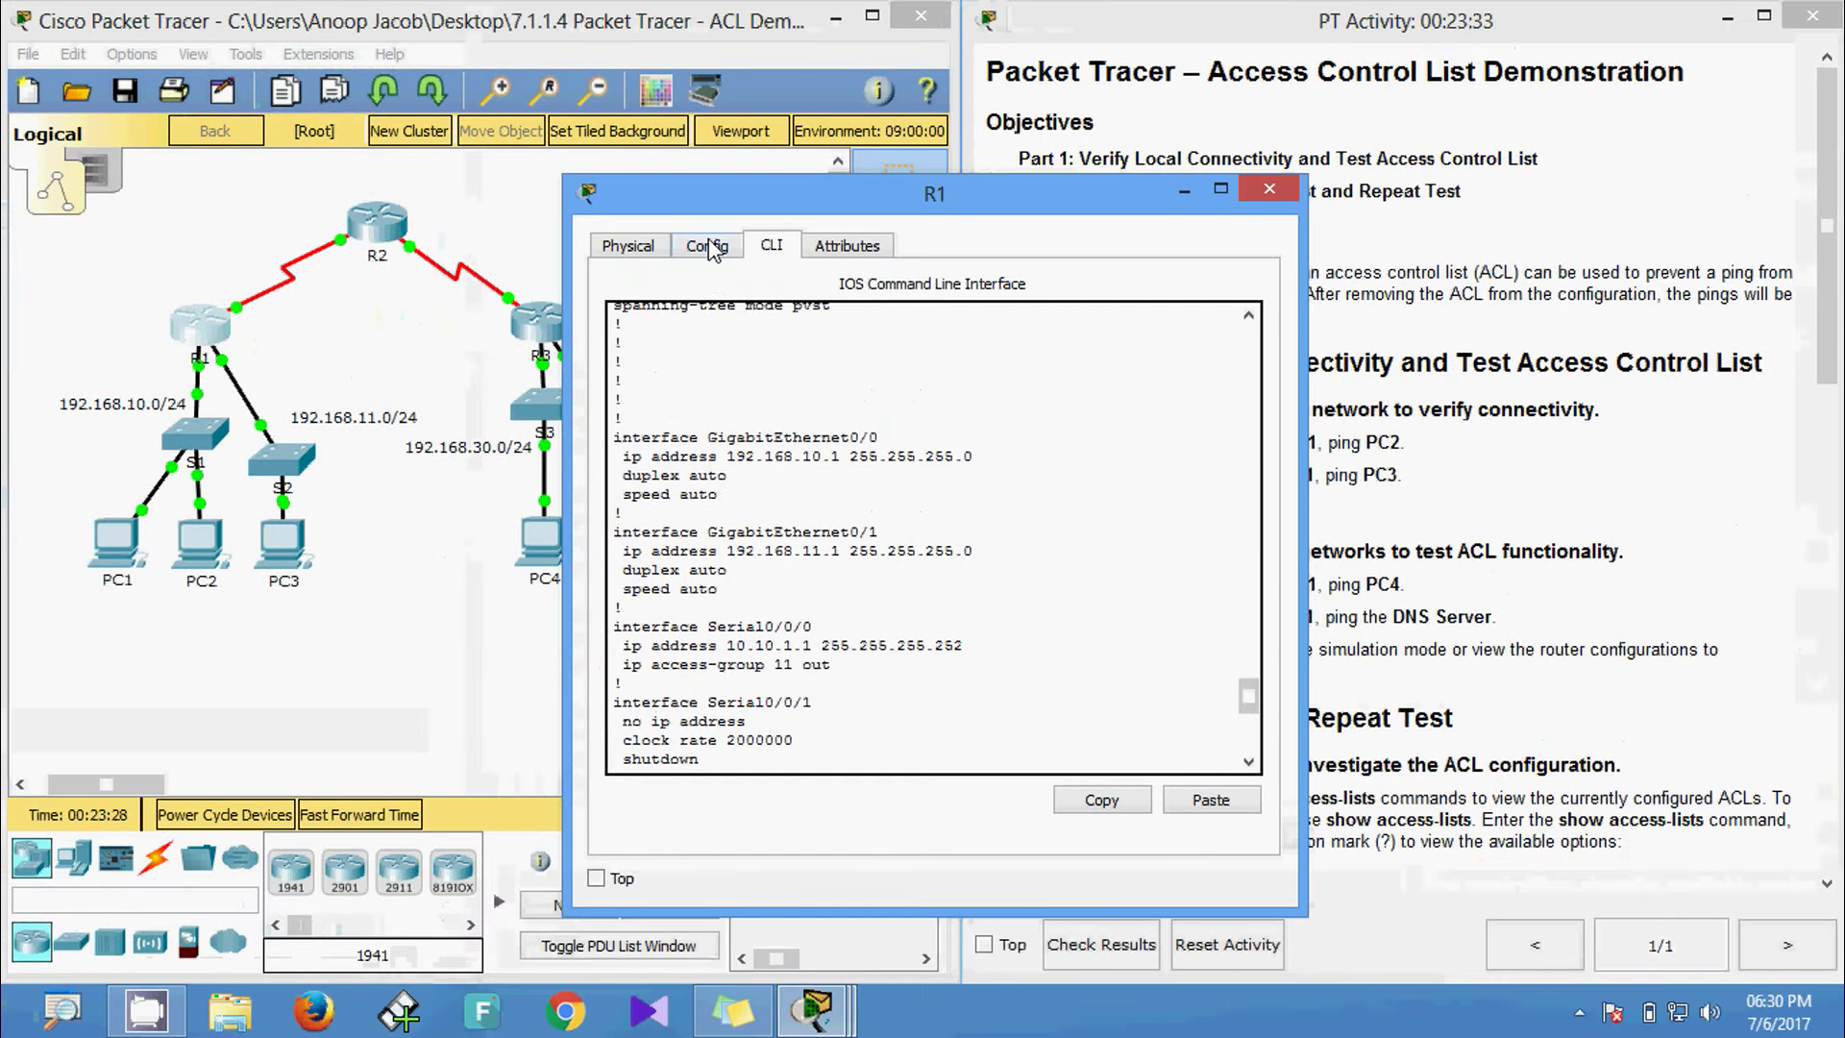
left_click_drag(713, 213, 901, 211)
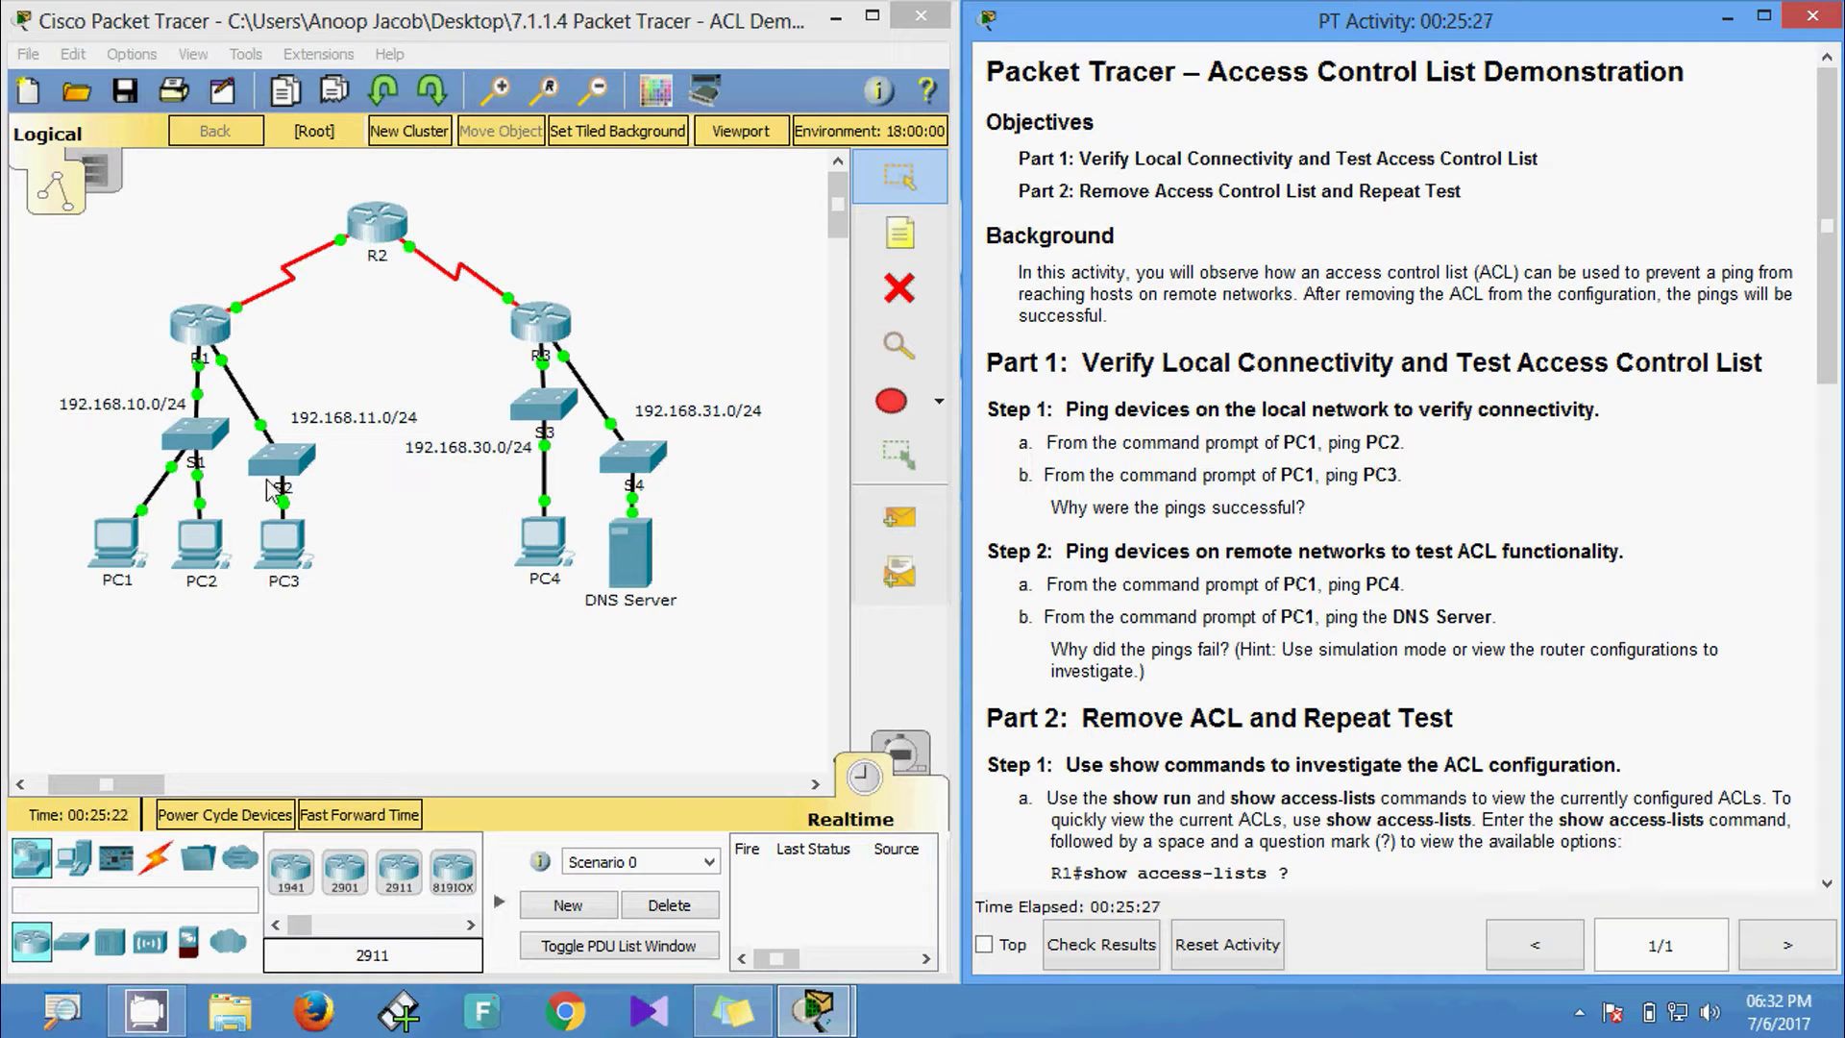
left_click(199, 327)
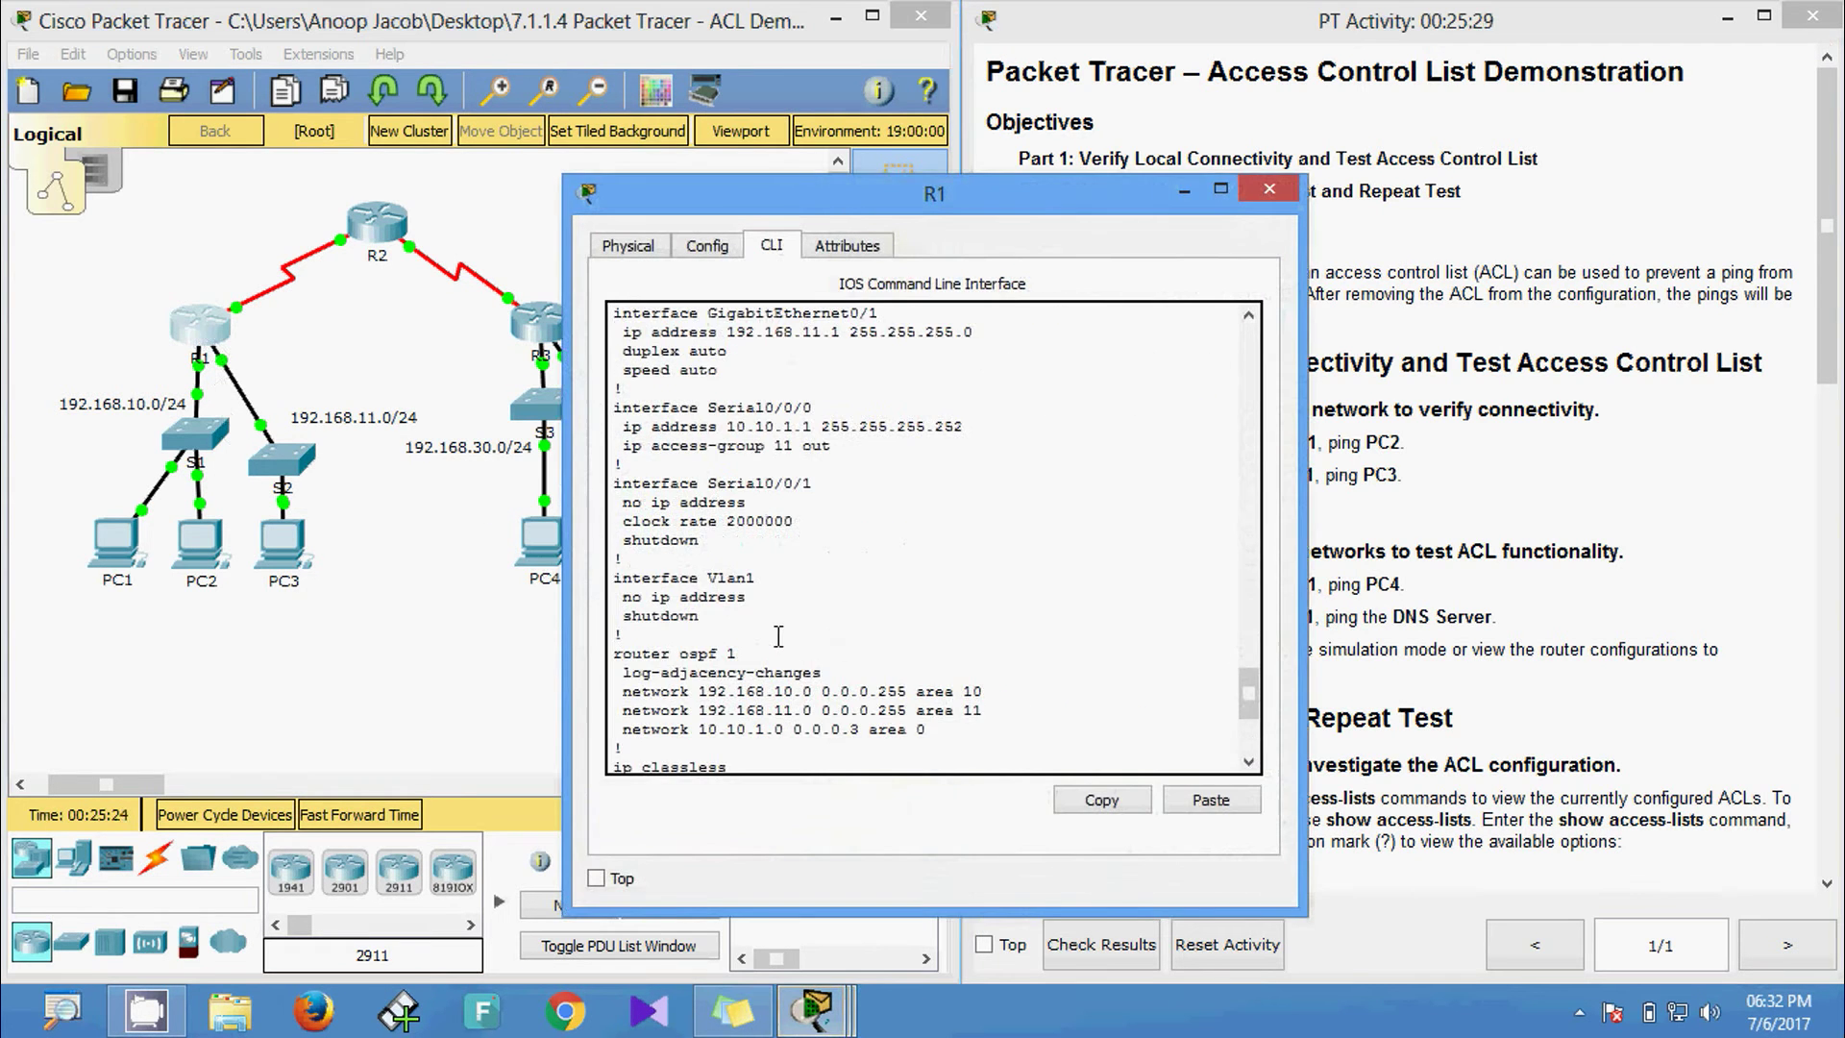
scroll(711, 547, "up", 1)
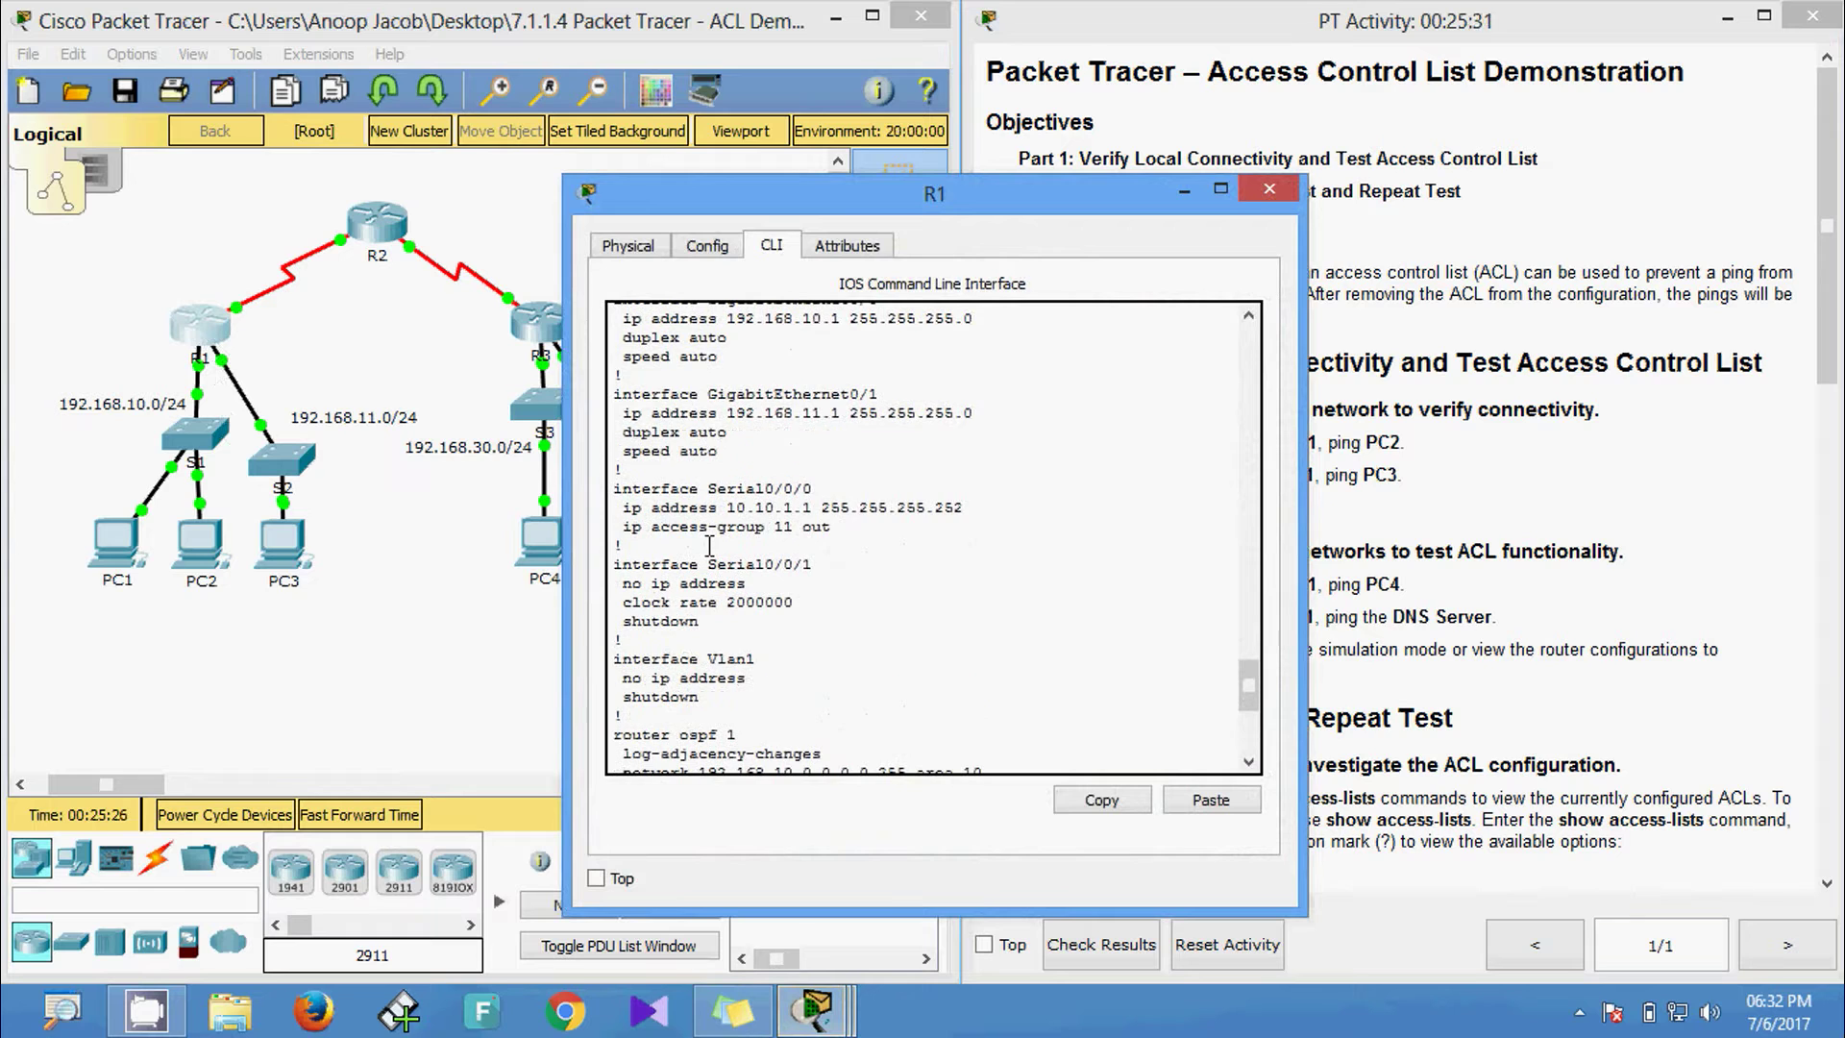
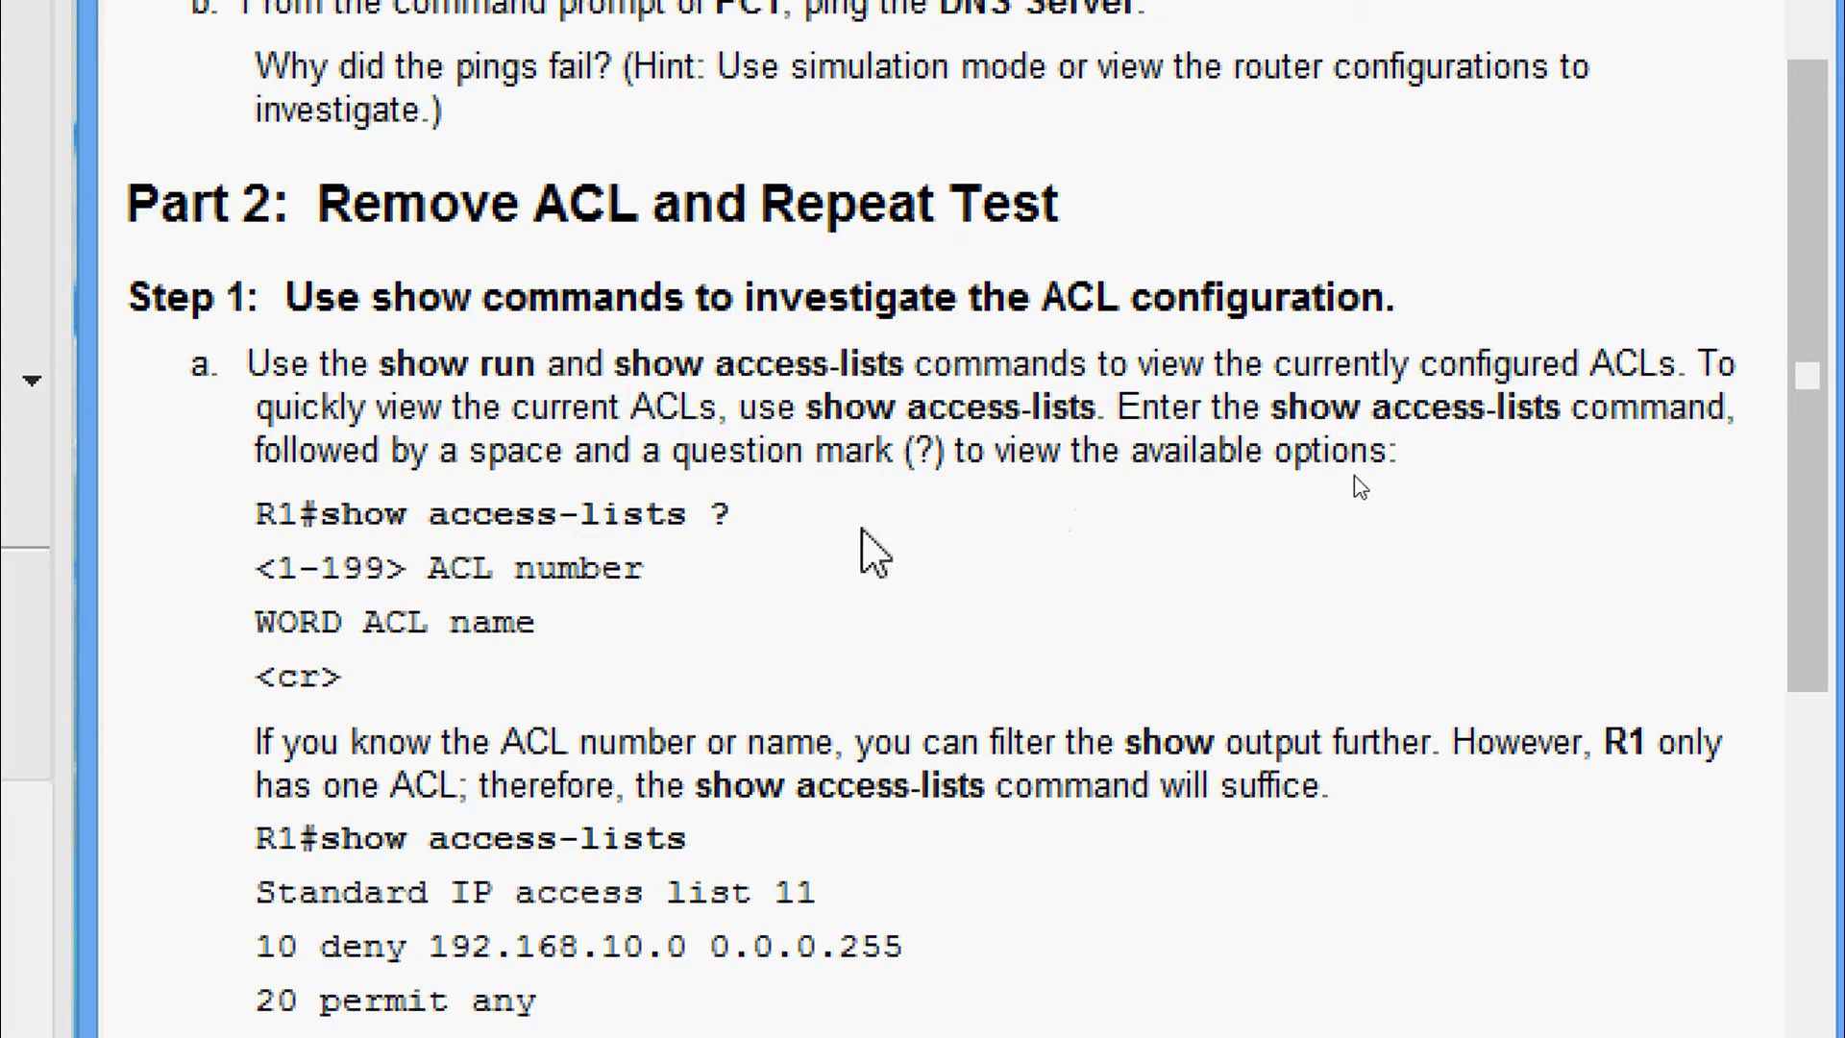
- Read Part 2 Step 1 of the activity instructions, then reopen R1's command line and enter privileged EXEC mode
scroll(519, 816, "down", 2)
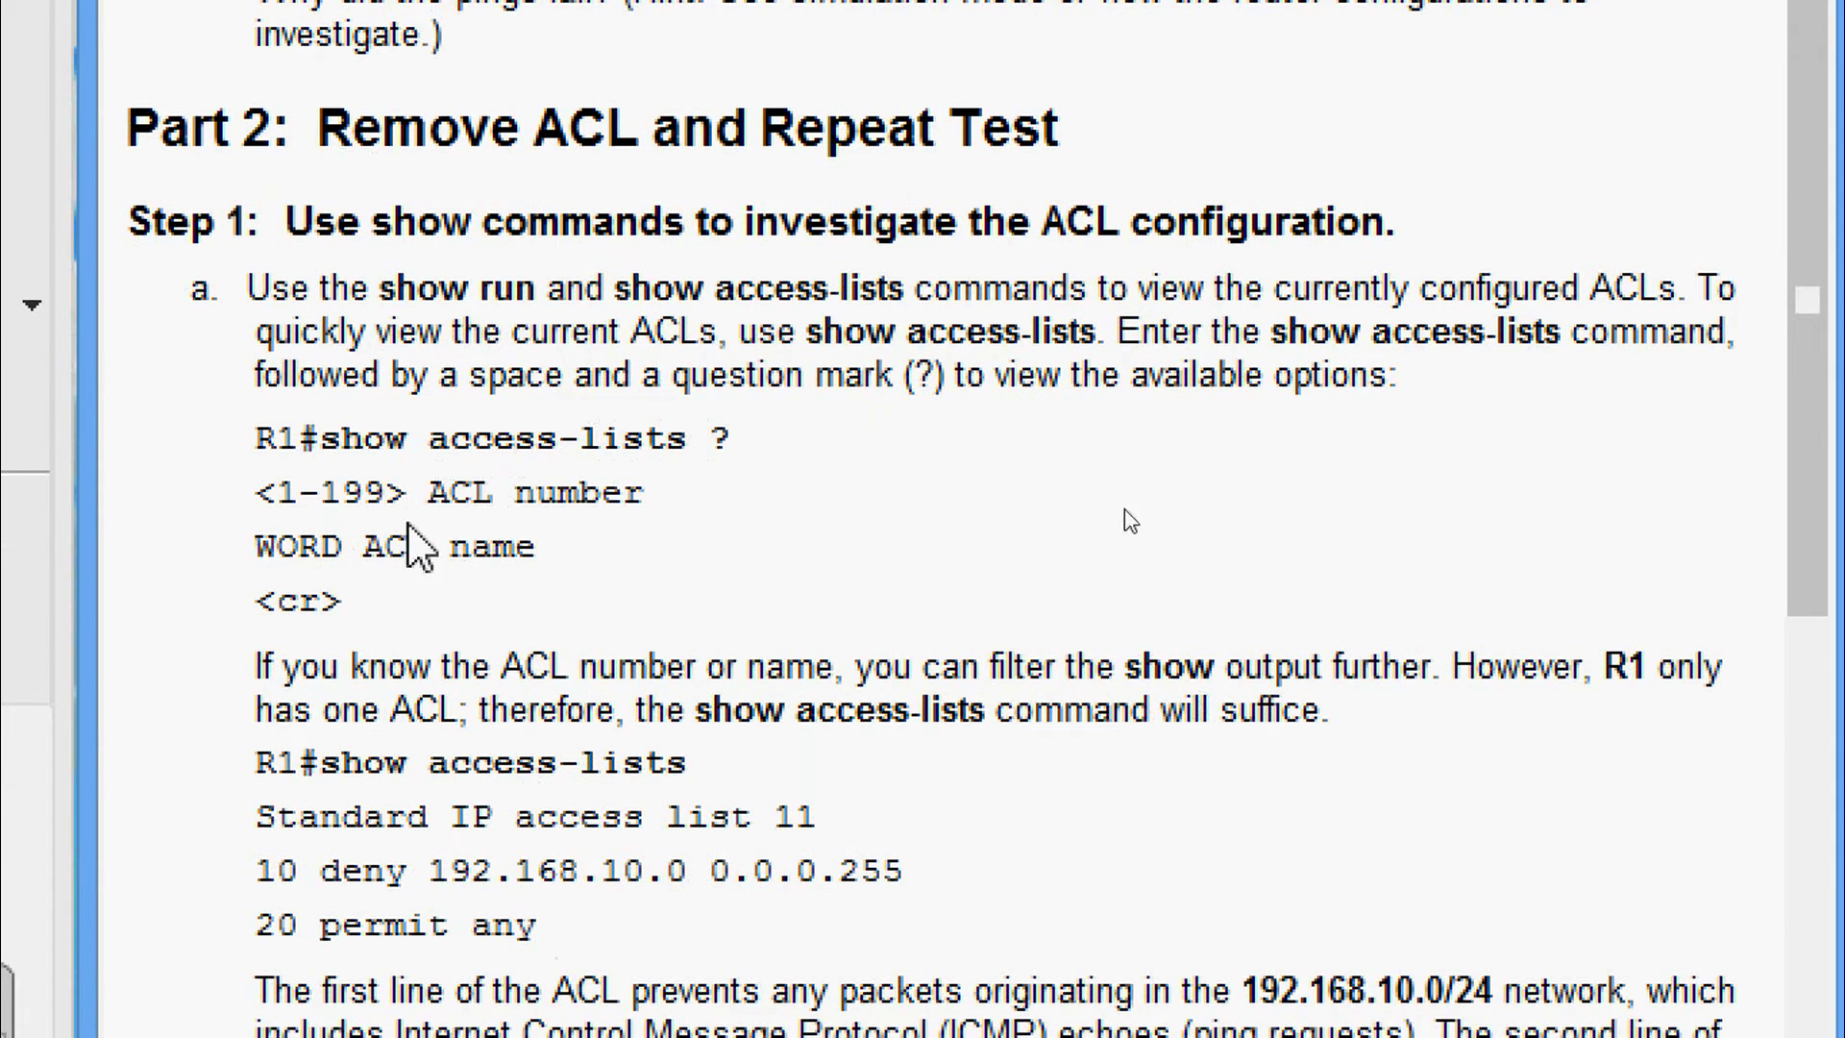
scroll(383, 625, "down", 3)
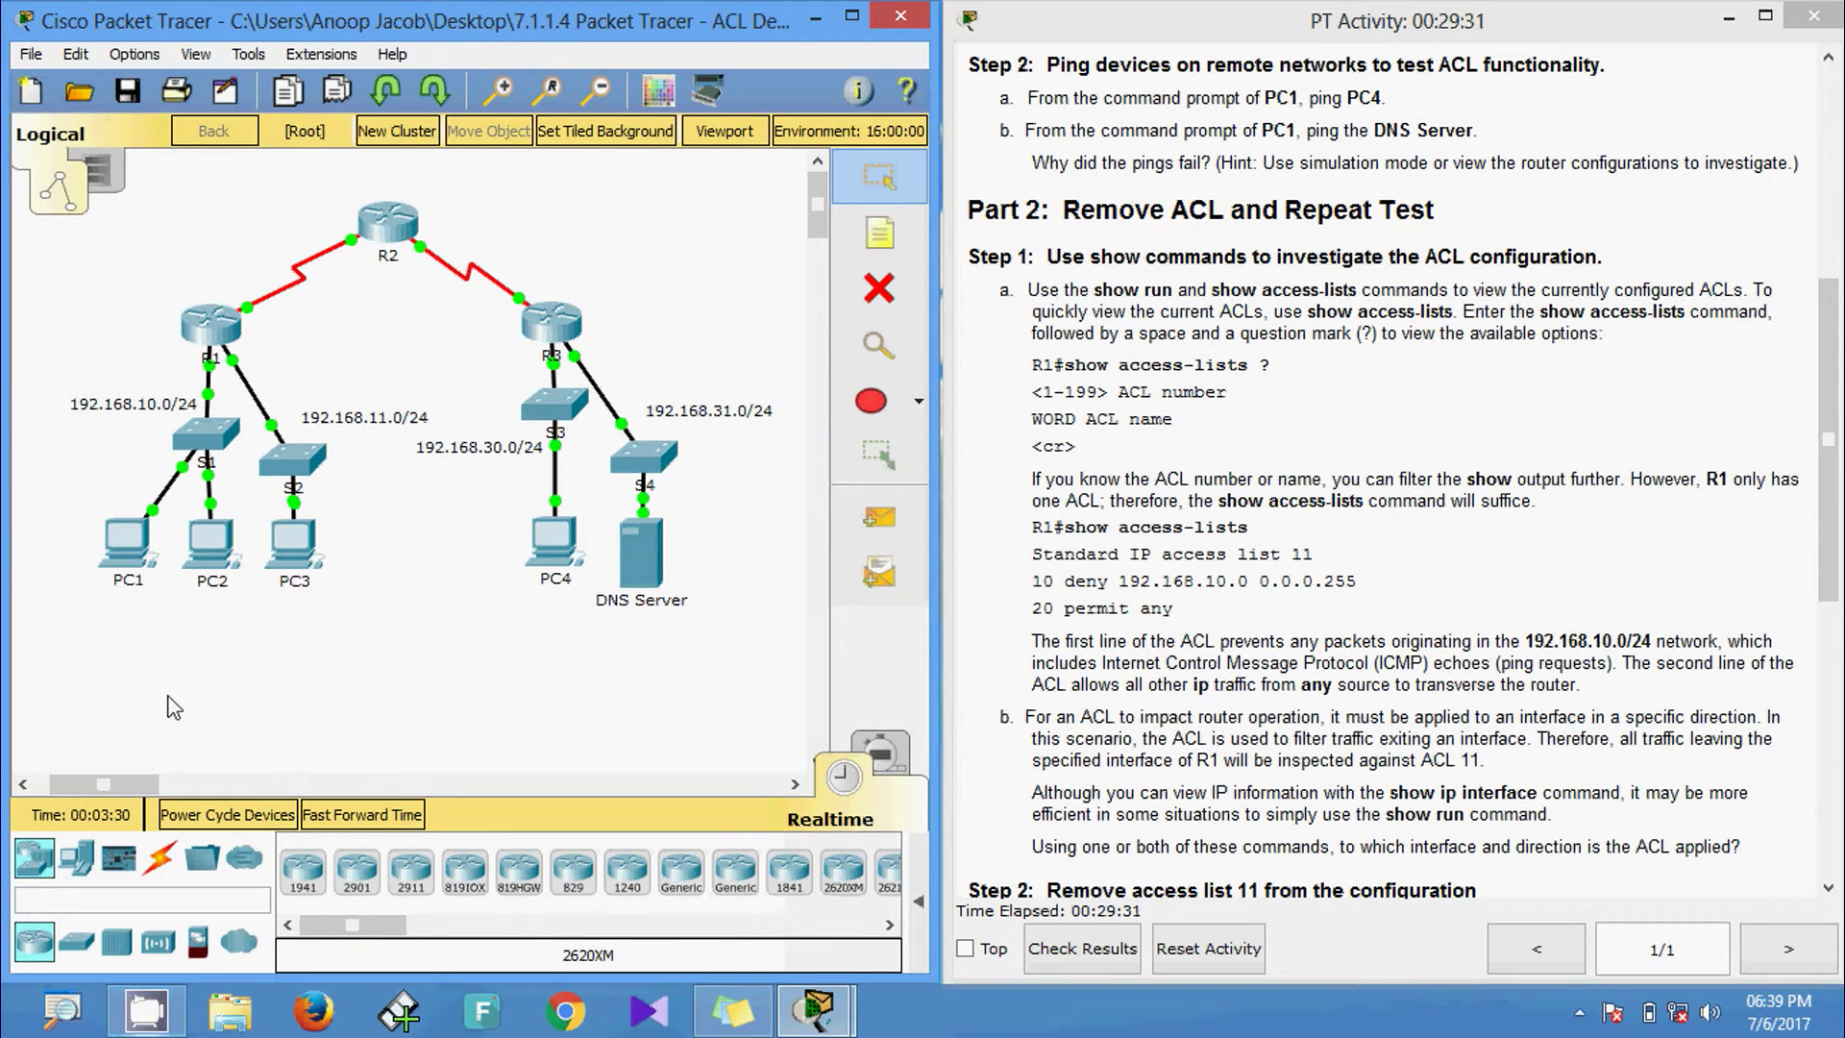
left_click(214, 371)
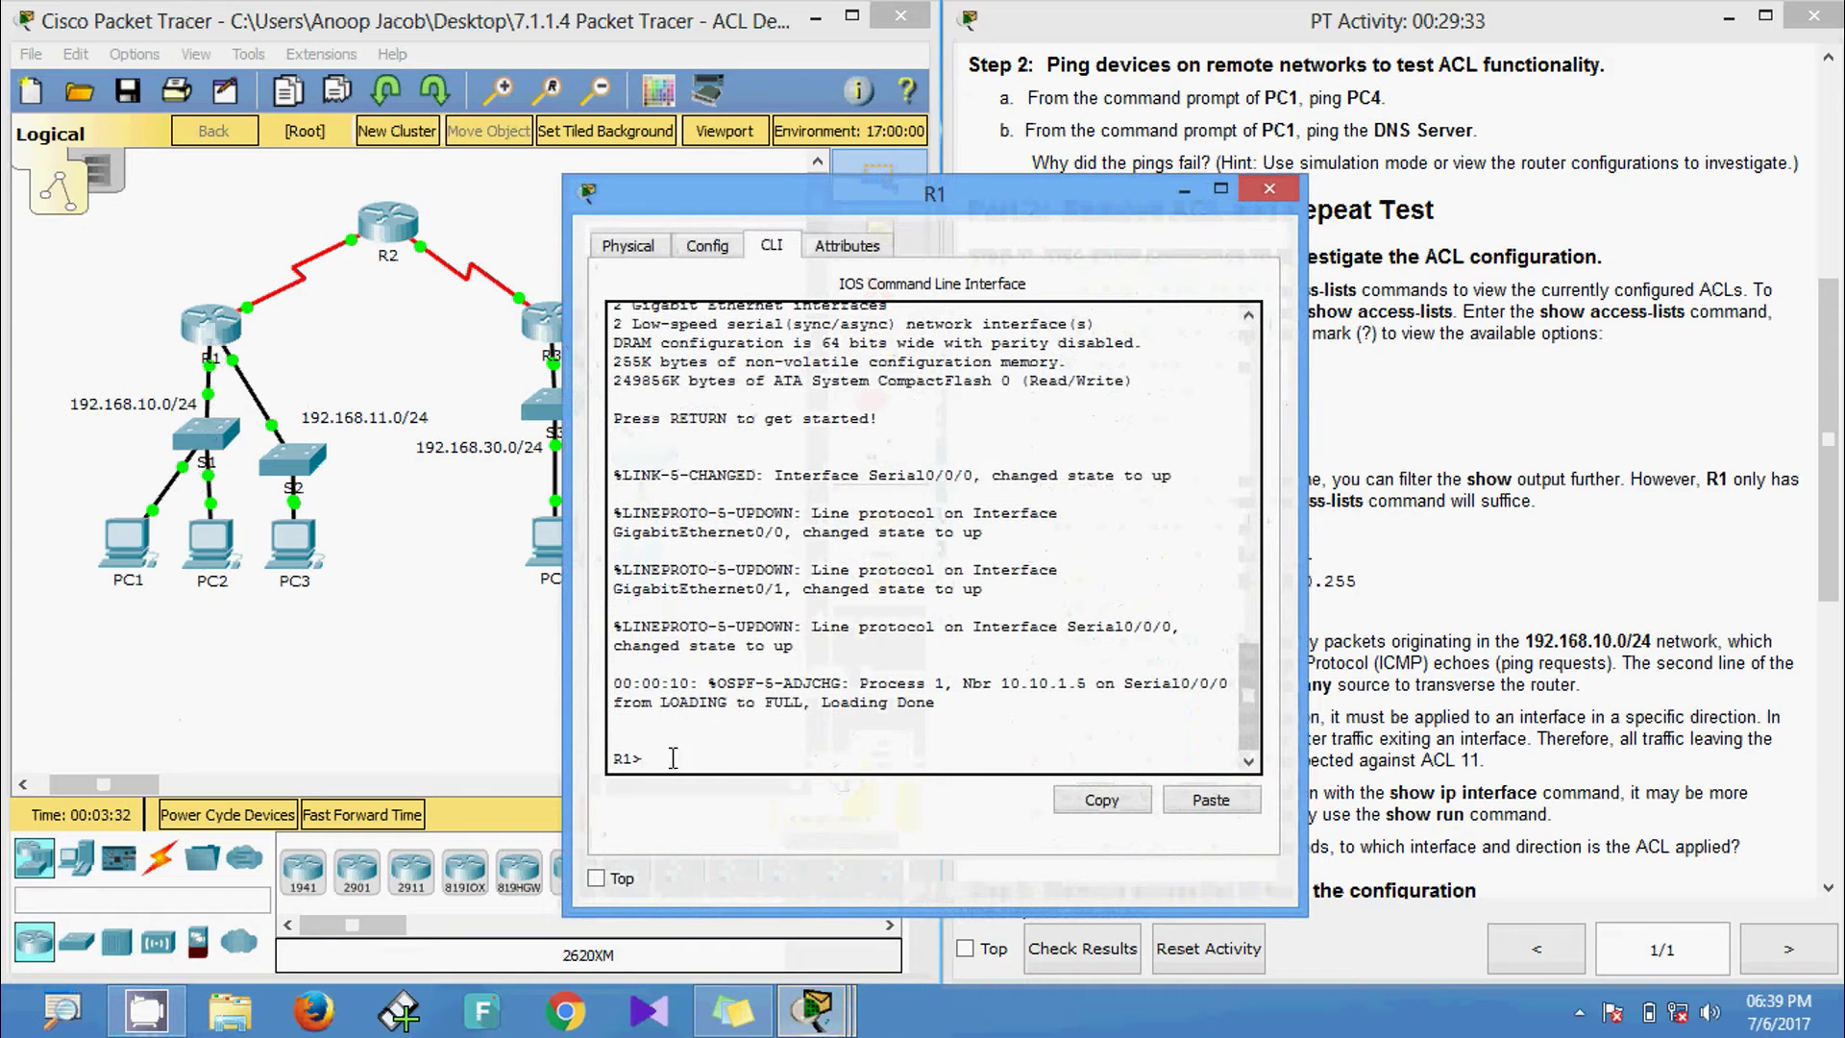
type("en")
key("Tab")
key("Return")
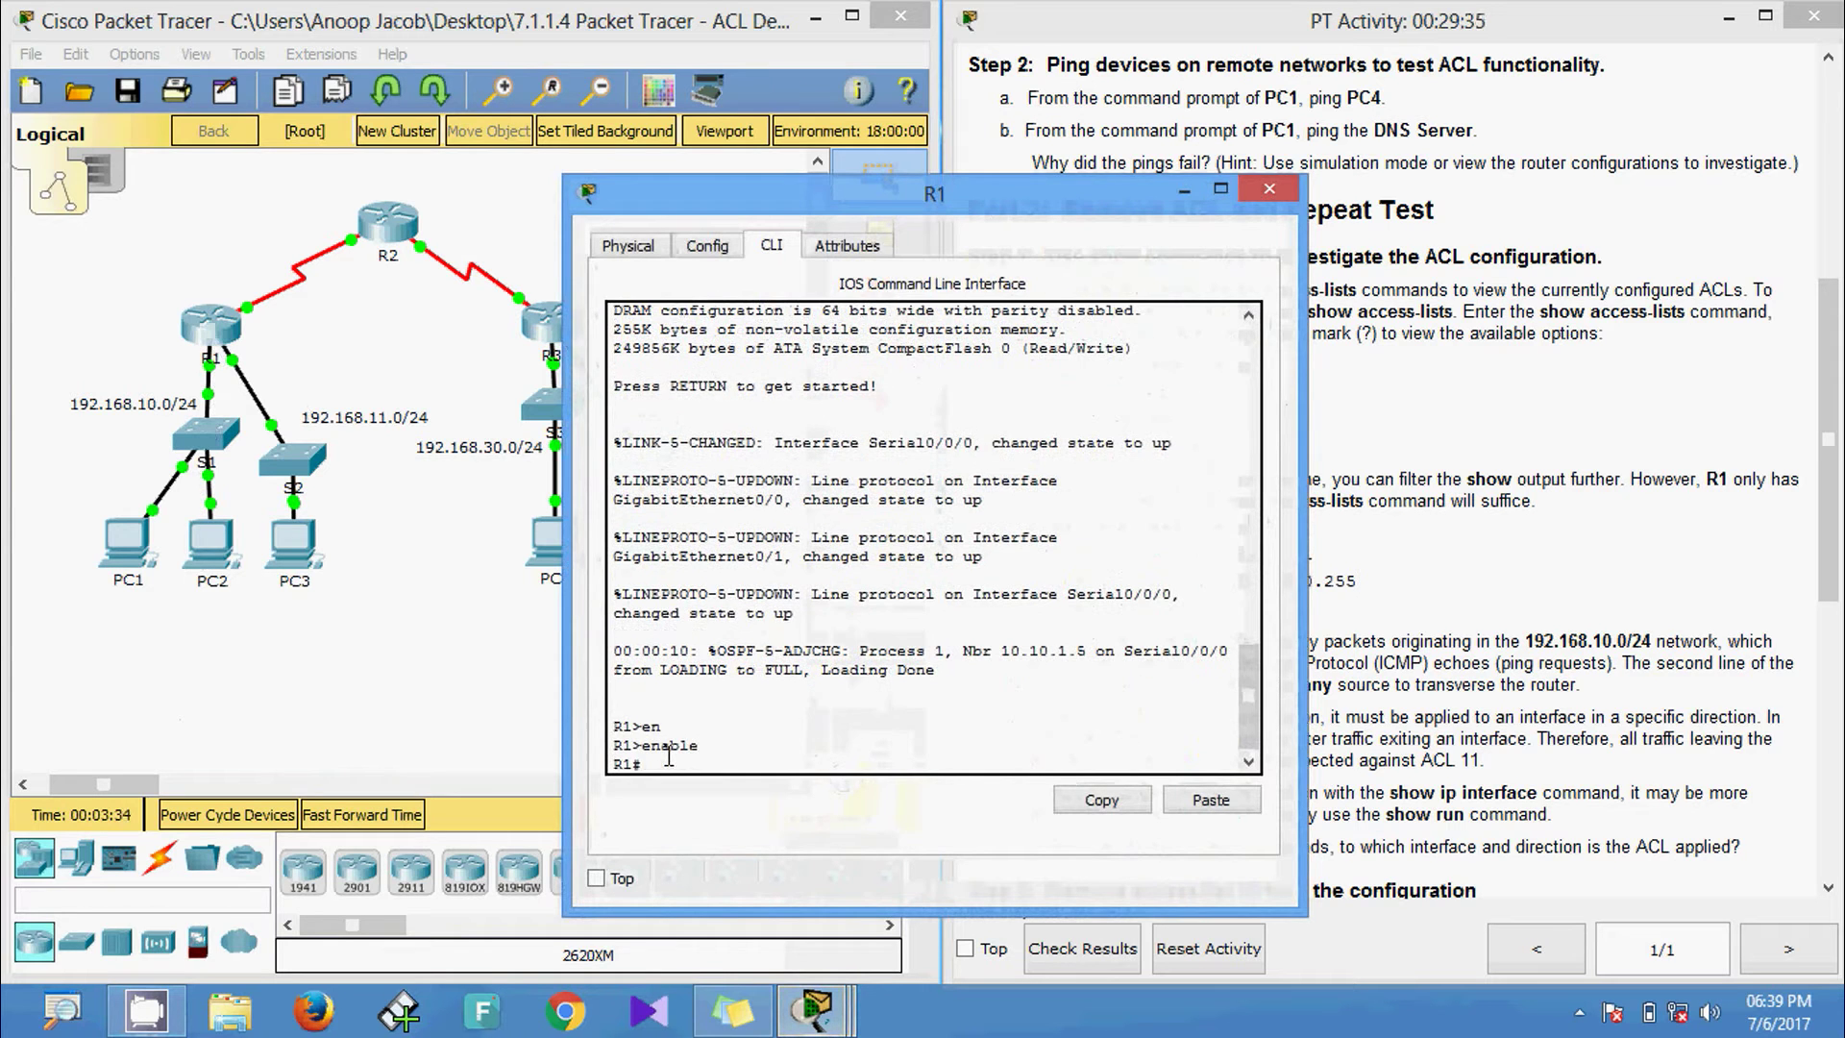
- List the options of show access-lists with a question mark on R1, then run show access-lists and highlight the standard access list heading
type("sh")
key("Tab")
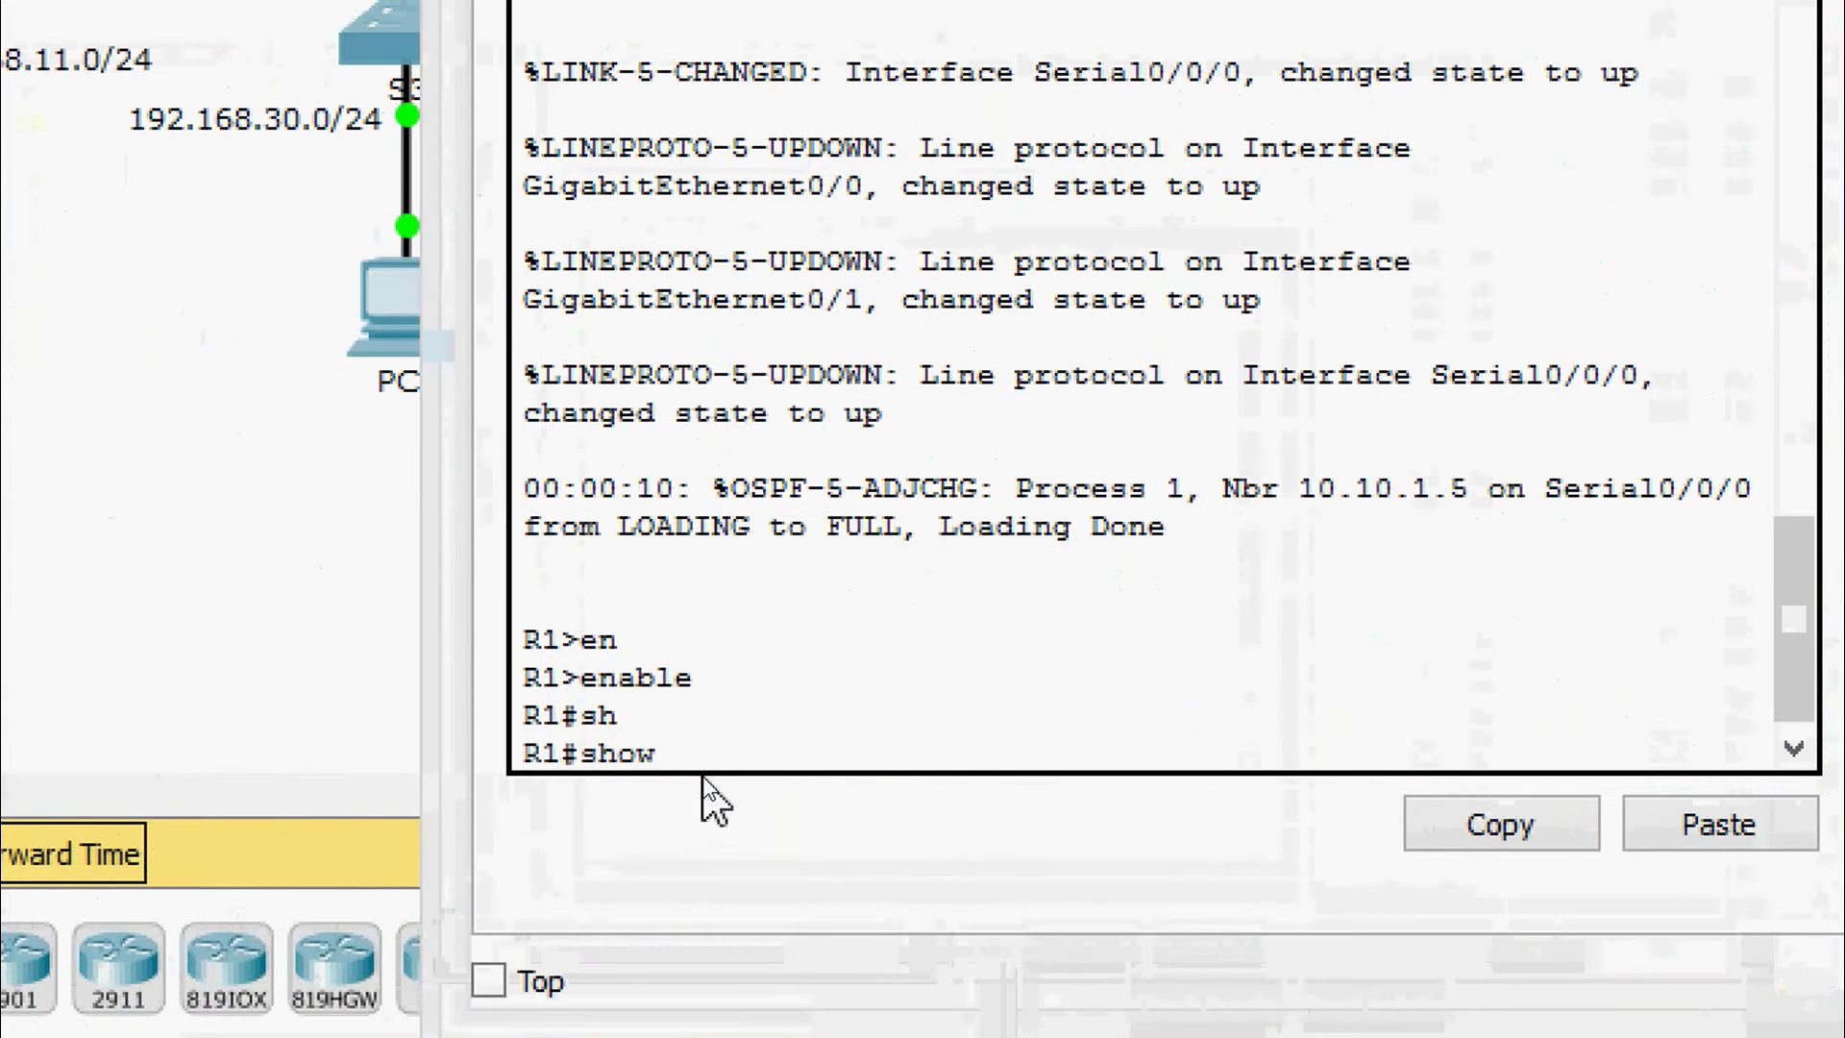
left_click(709, 765)
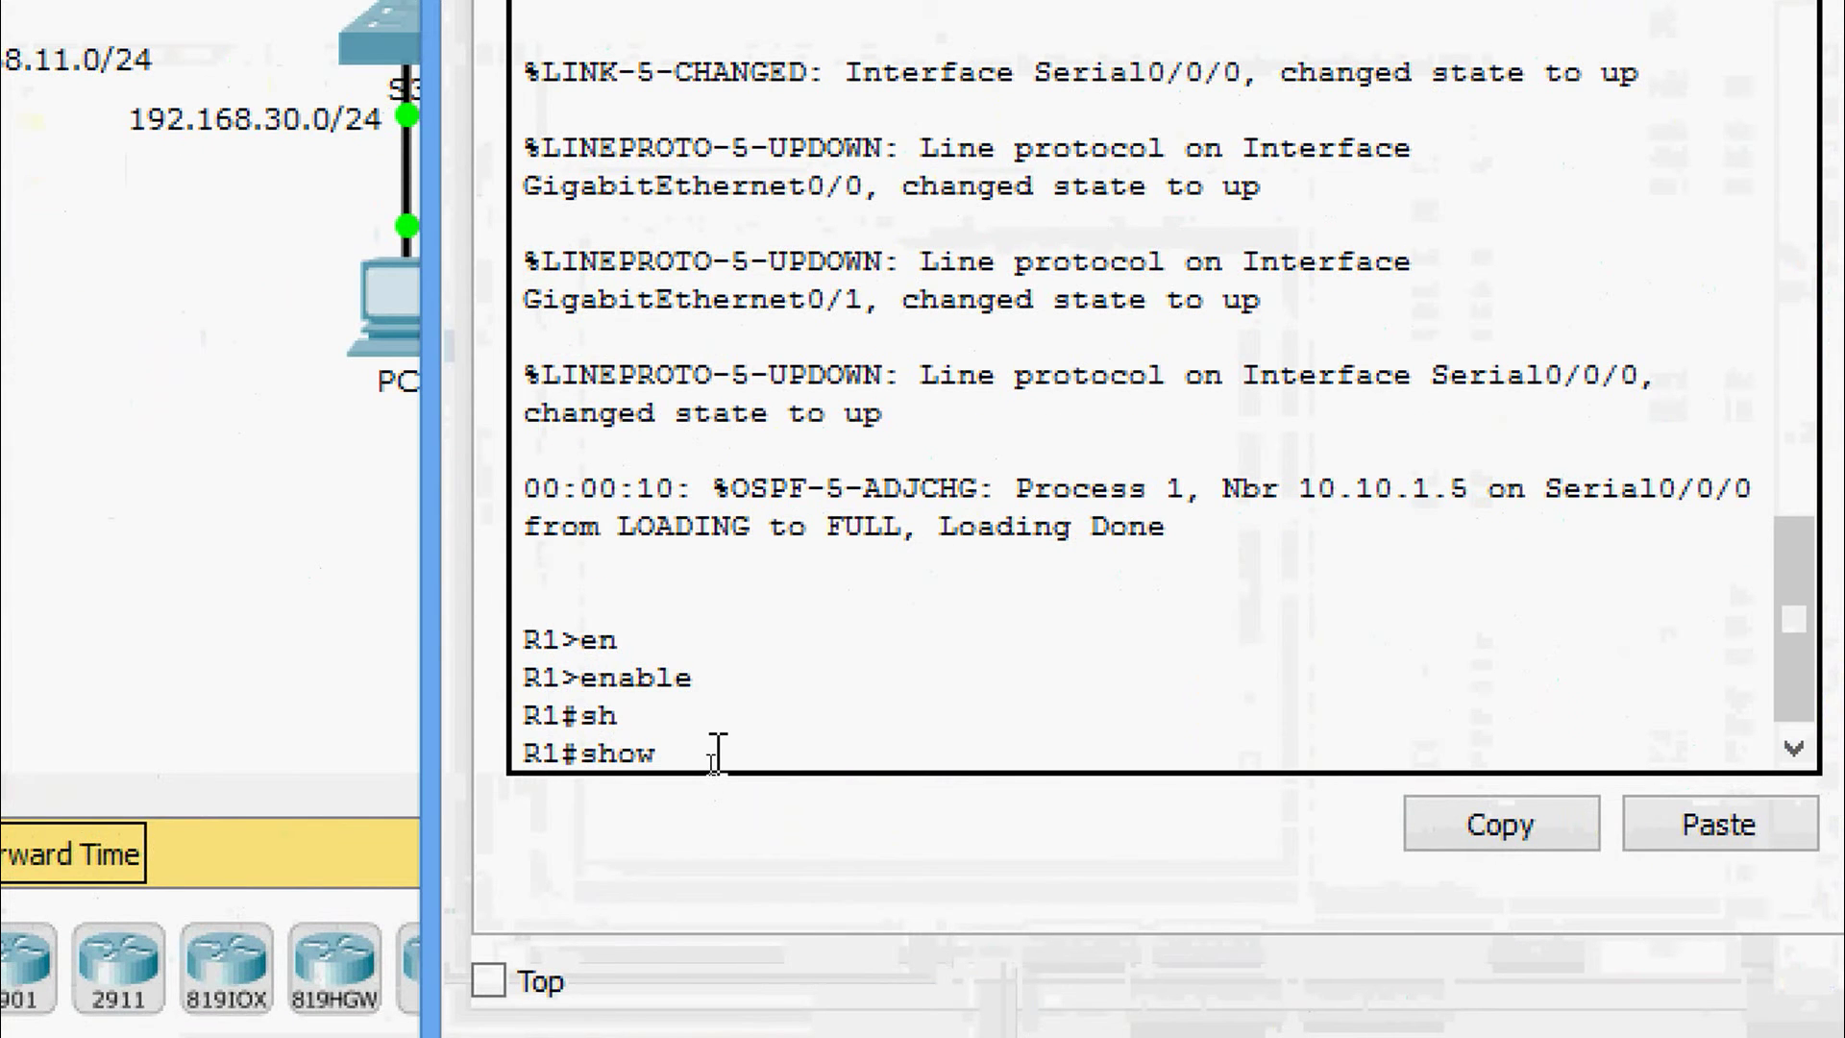
type("ac")
key("Tab")
type("?")
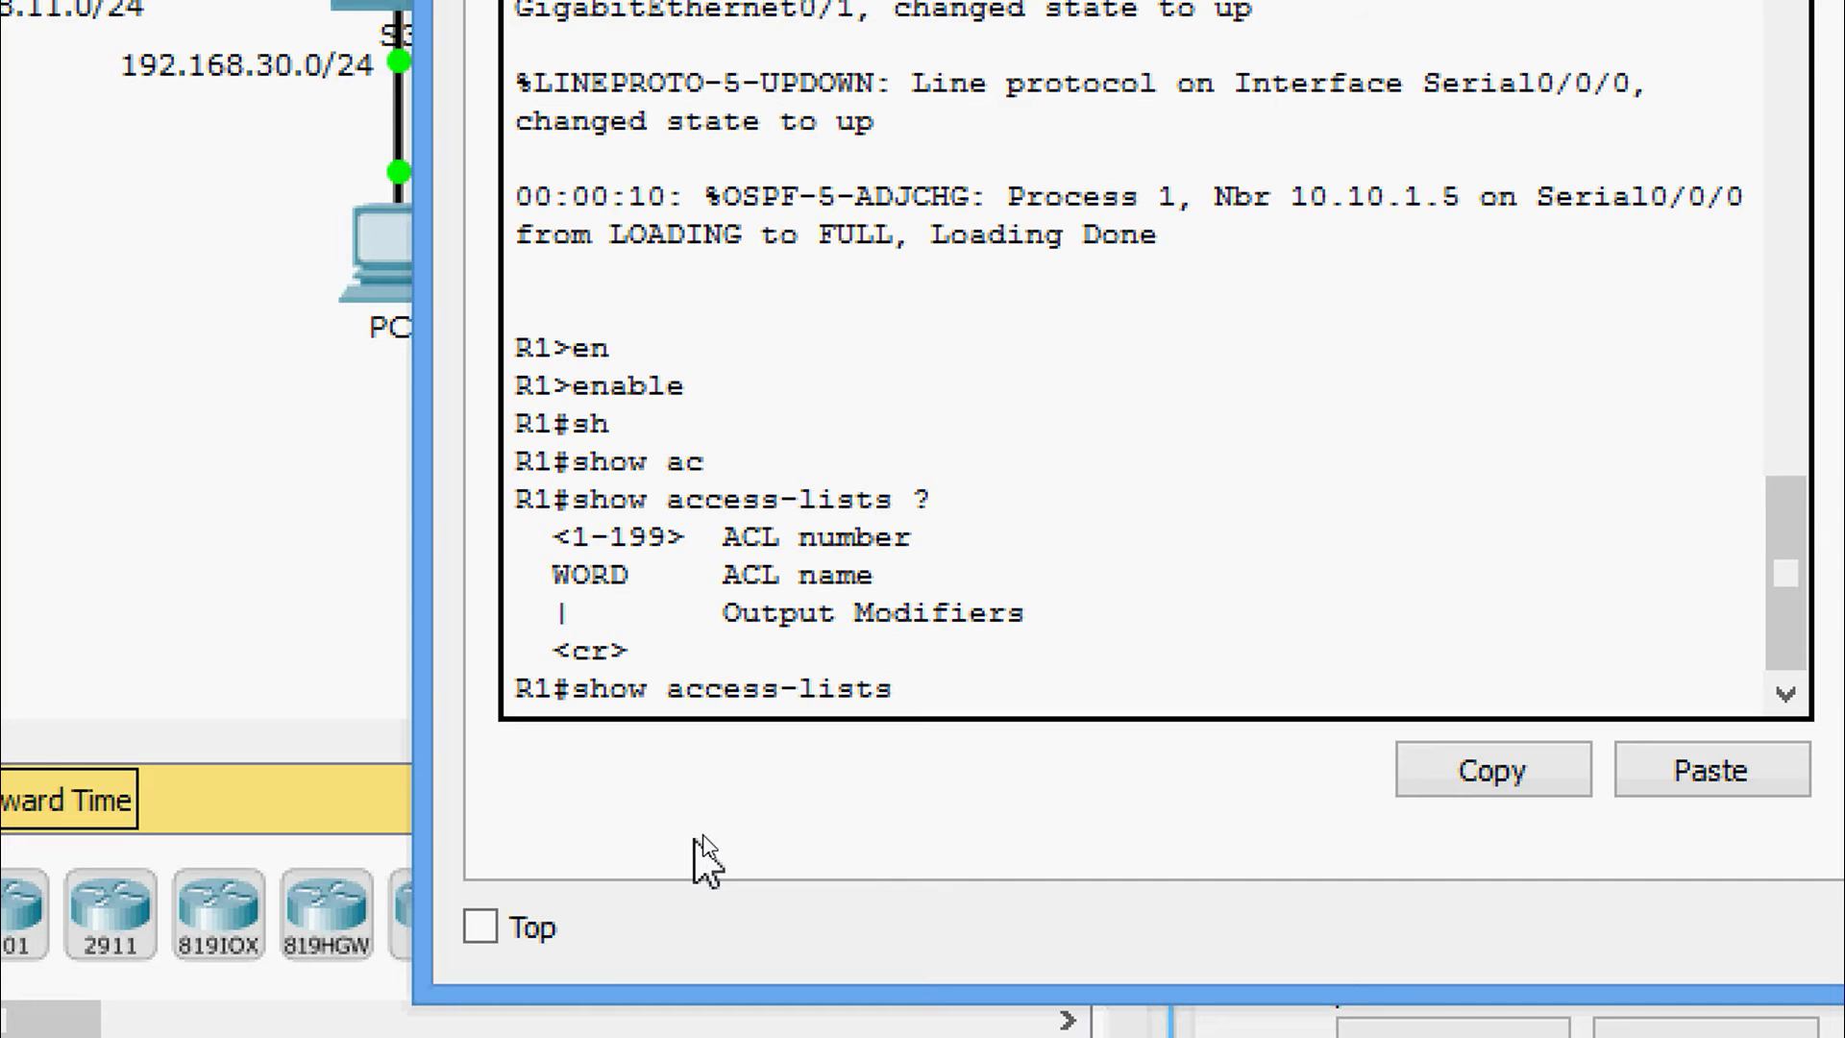
key("Return")
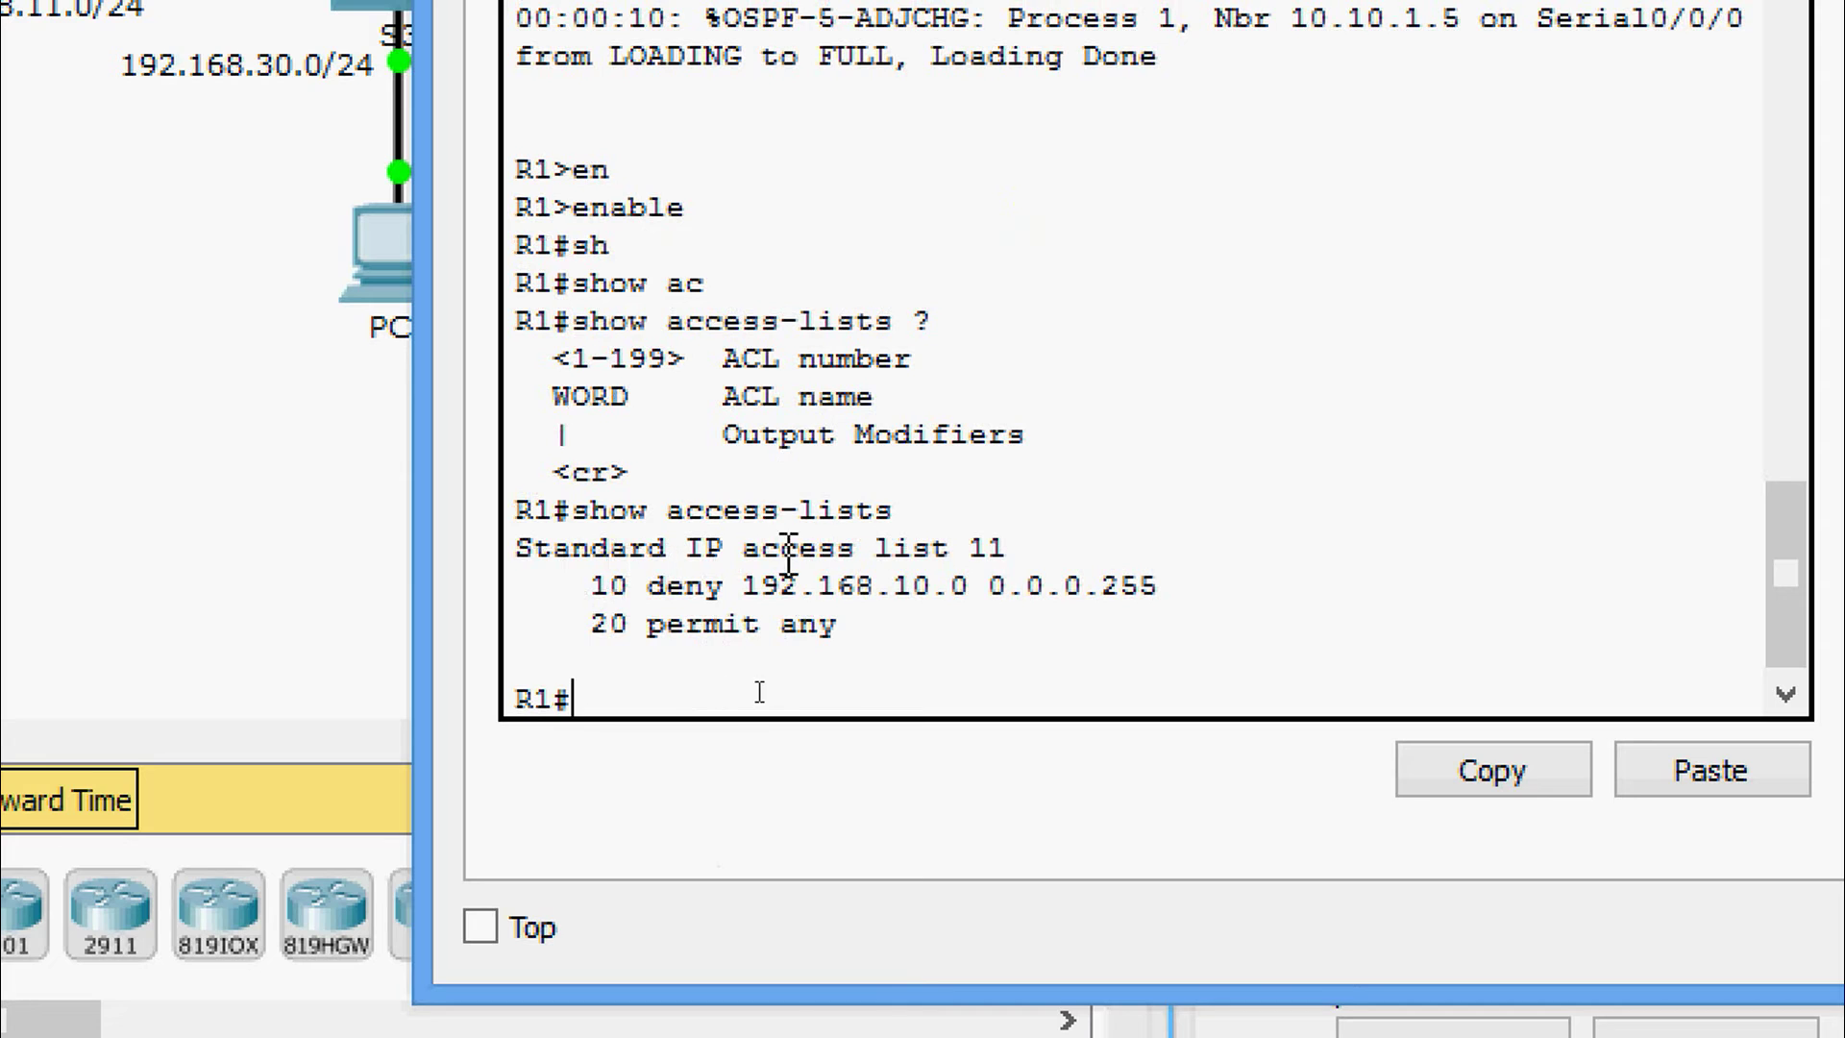
left_click_drag(1025, 550, 520, 565)
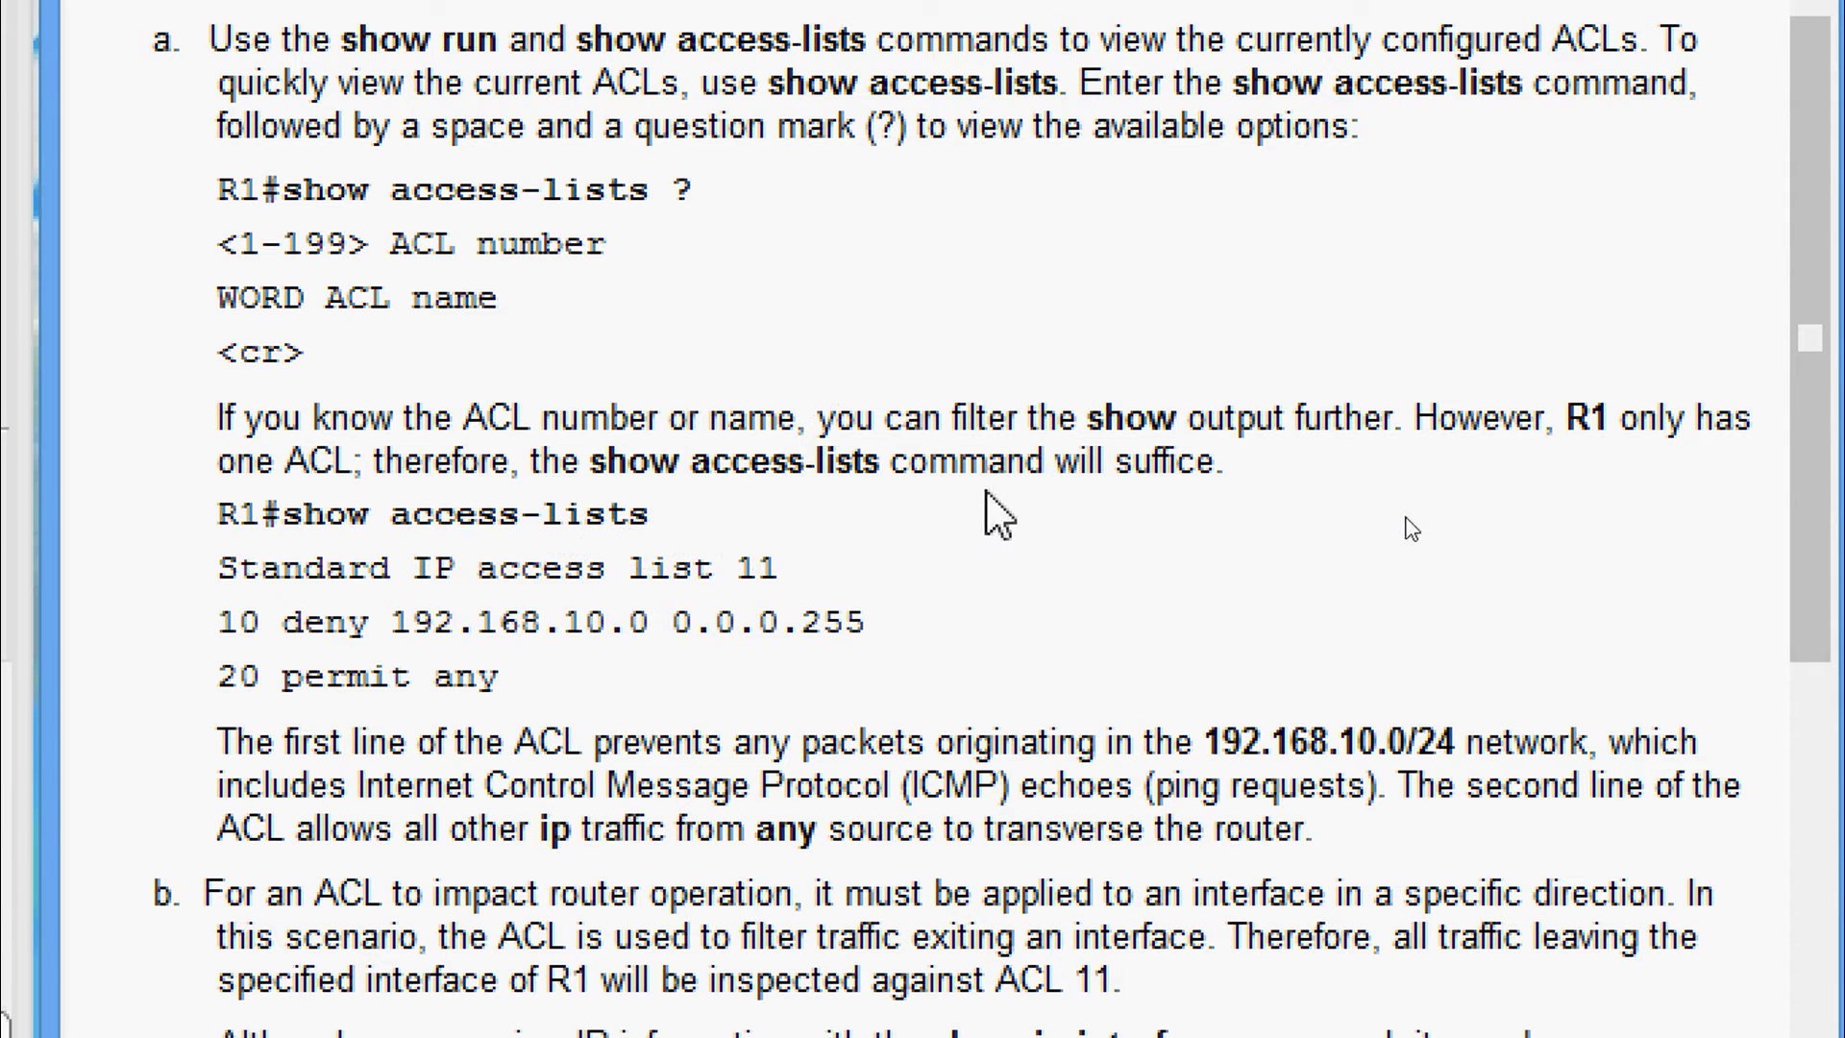
- Read the instructions on ACL 11's deny and permit lines, its interface direction, and the Step 2 commands for removing it
scroll(1585, 769, "down", 1)
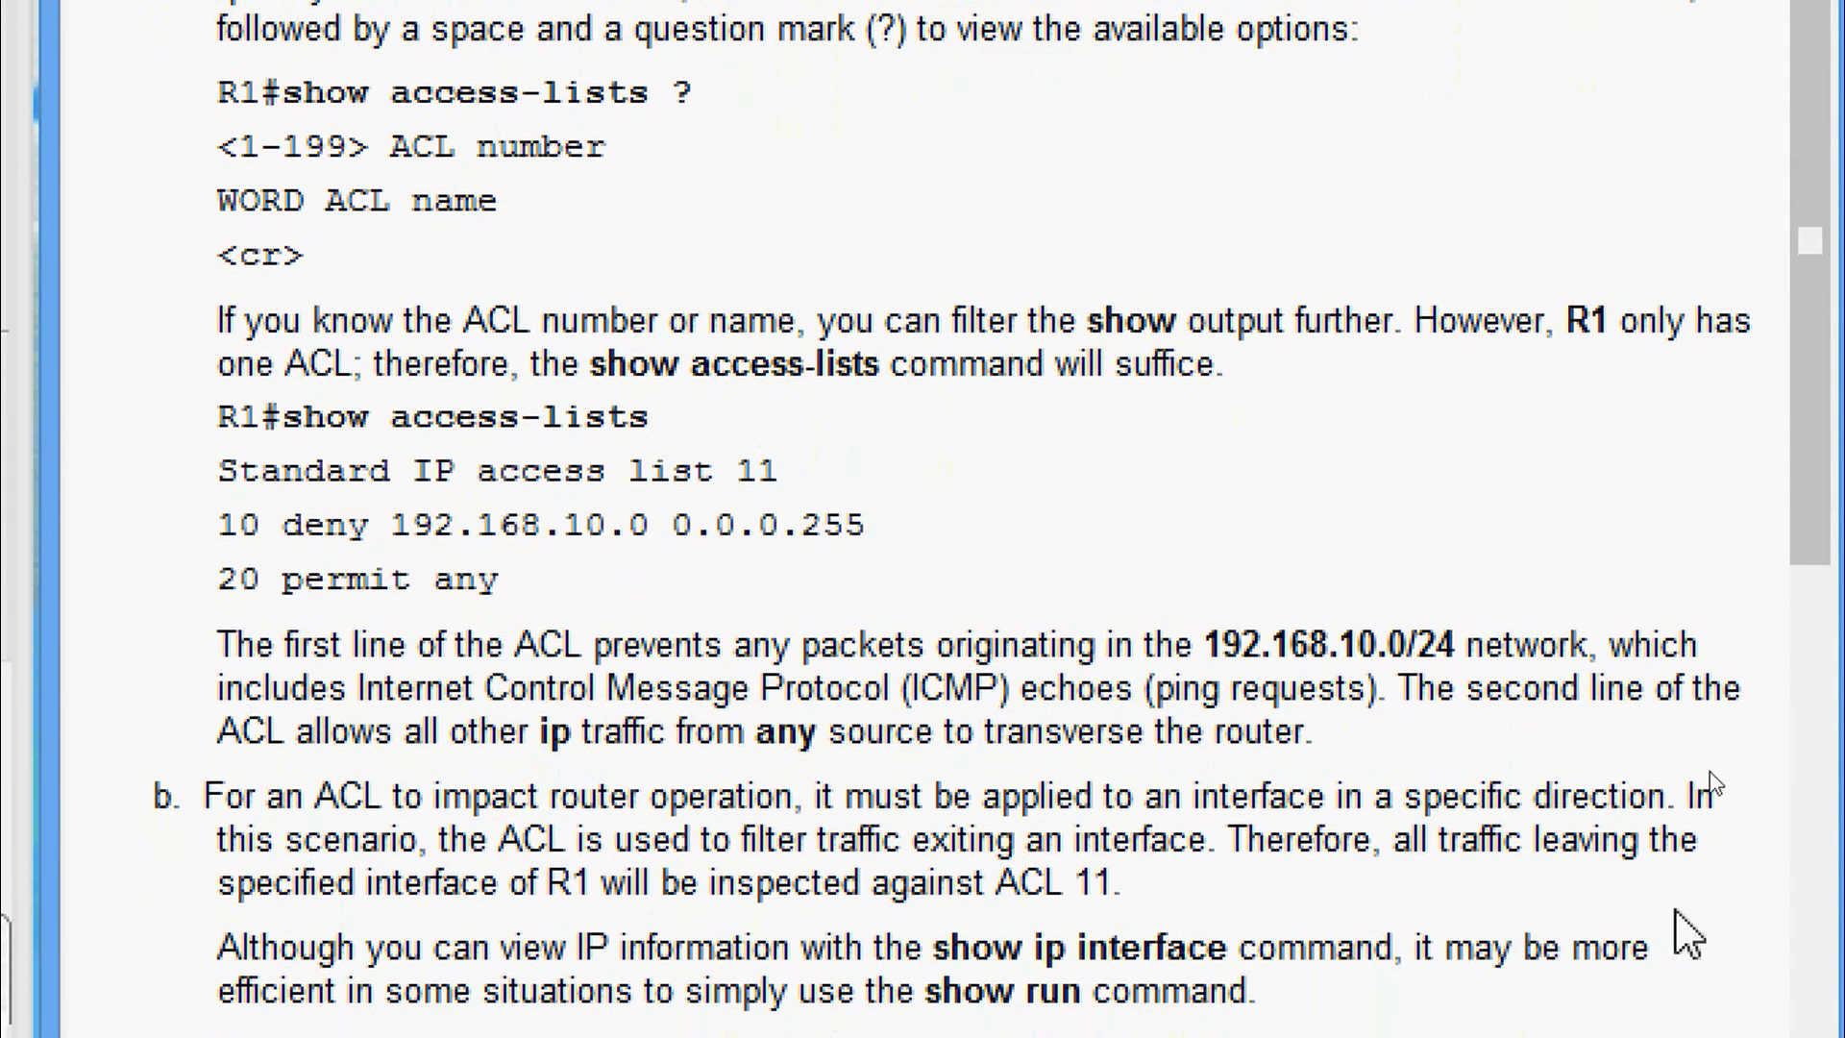
scroll(1115, 816, "down", 2)
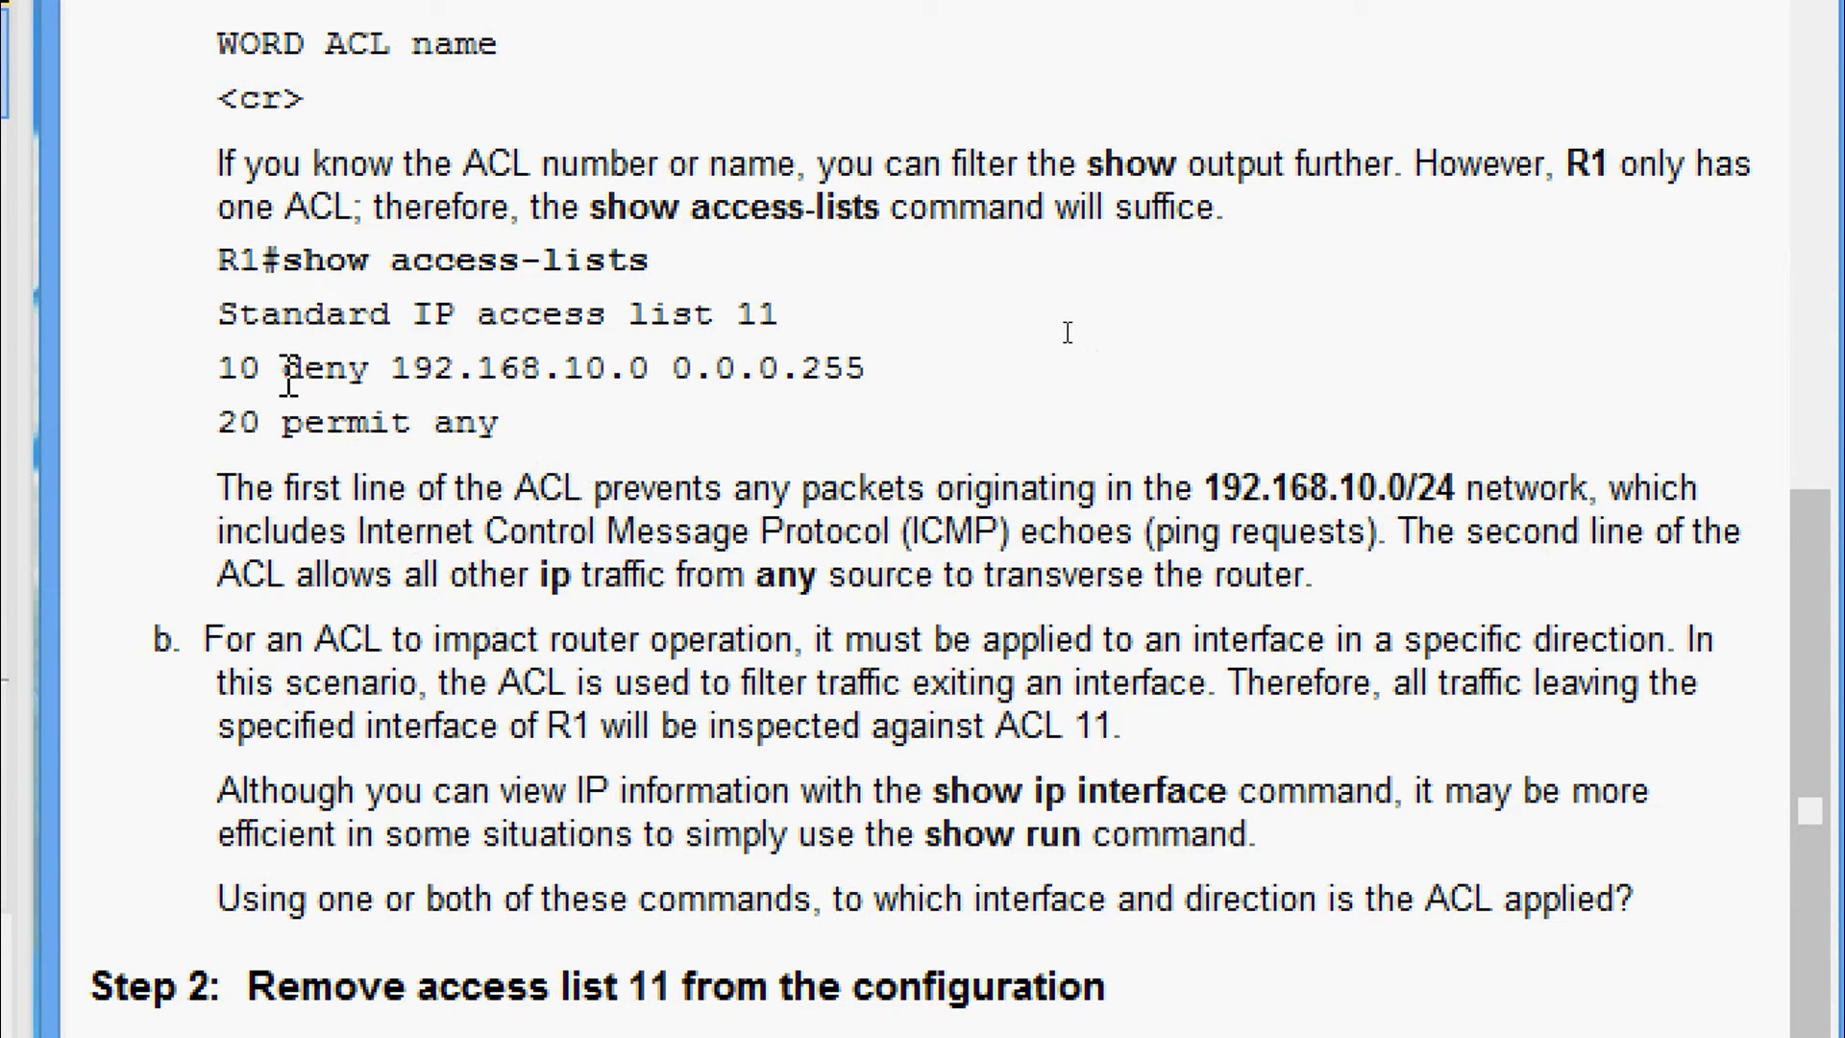
left_click_drag(284, 368, 878, 375)
left_click(548, 490)
left_click_drag(293, 444, 524, 415)
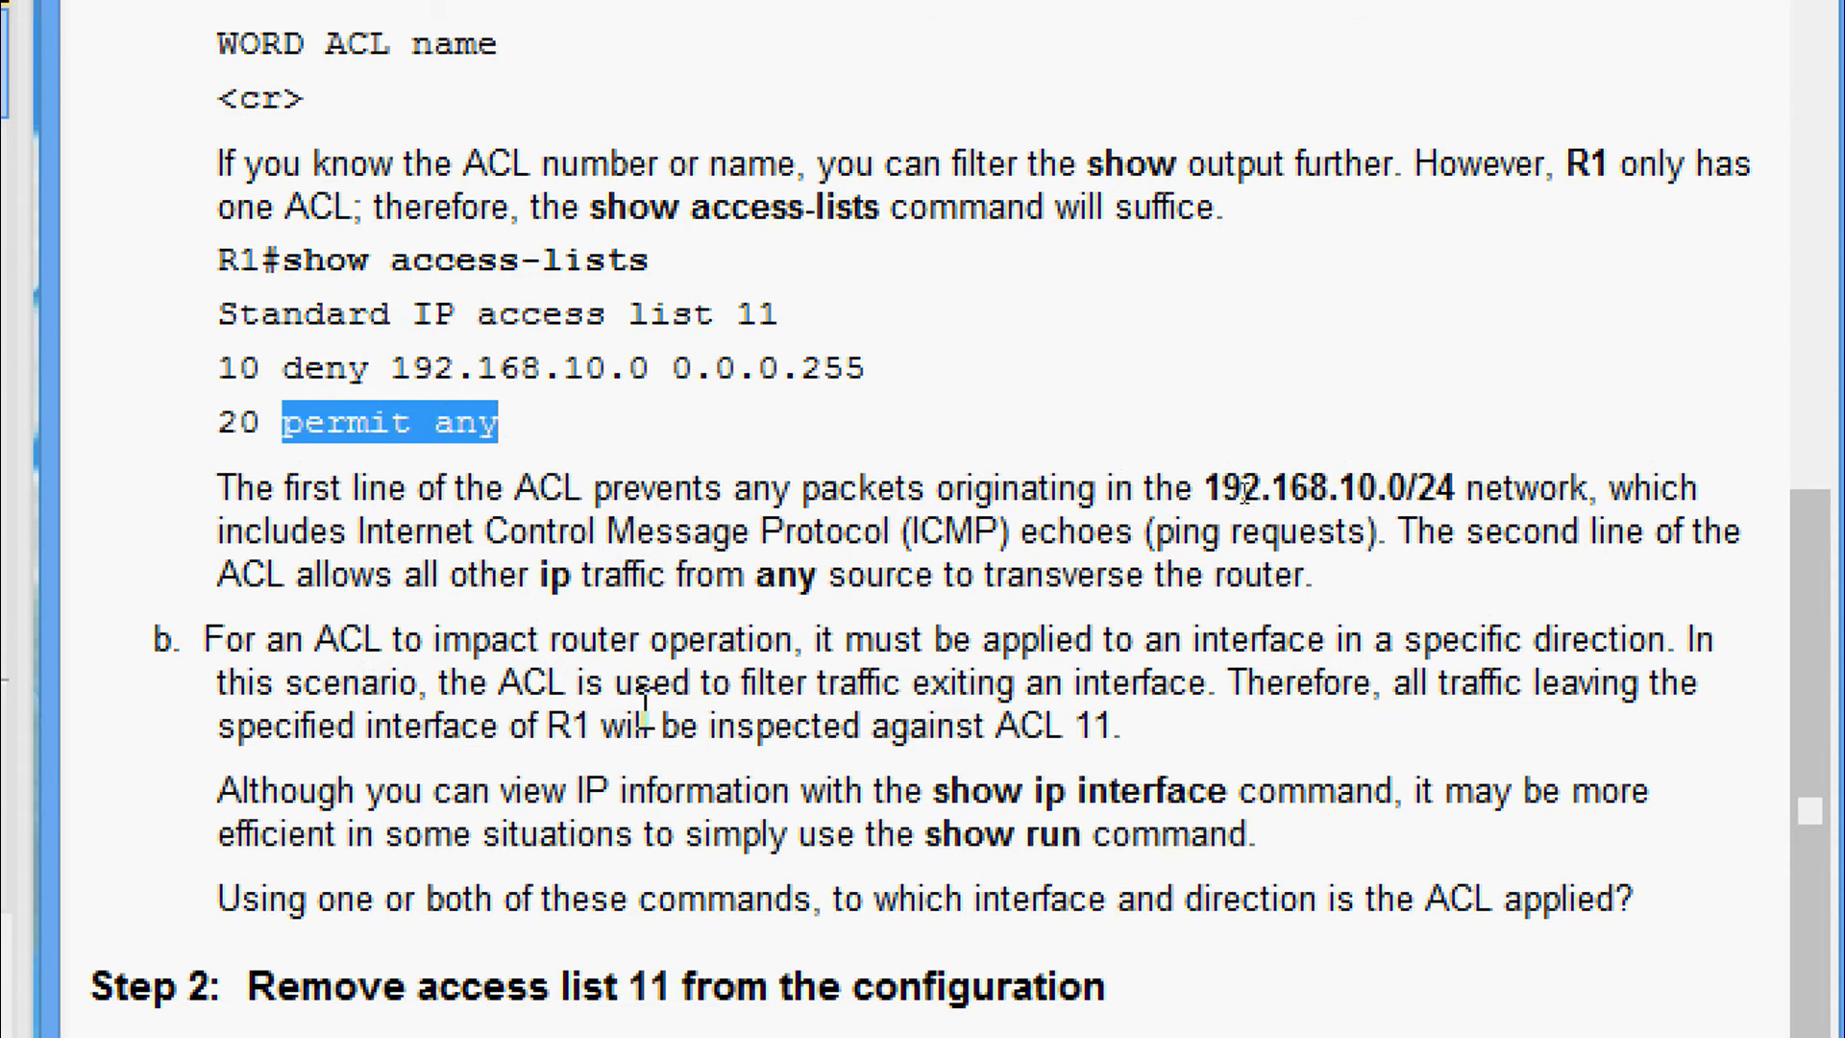
left_click(1009, 462)
scroll(1009, 462, "down", 3)
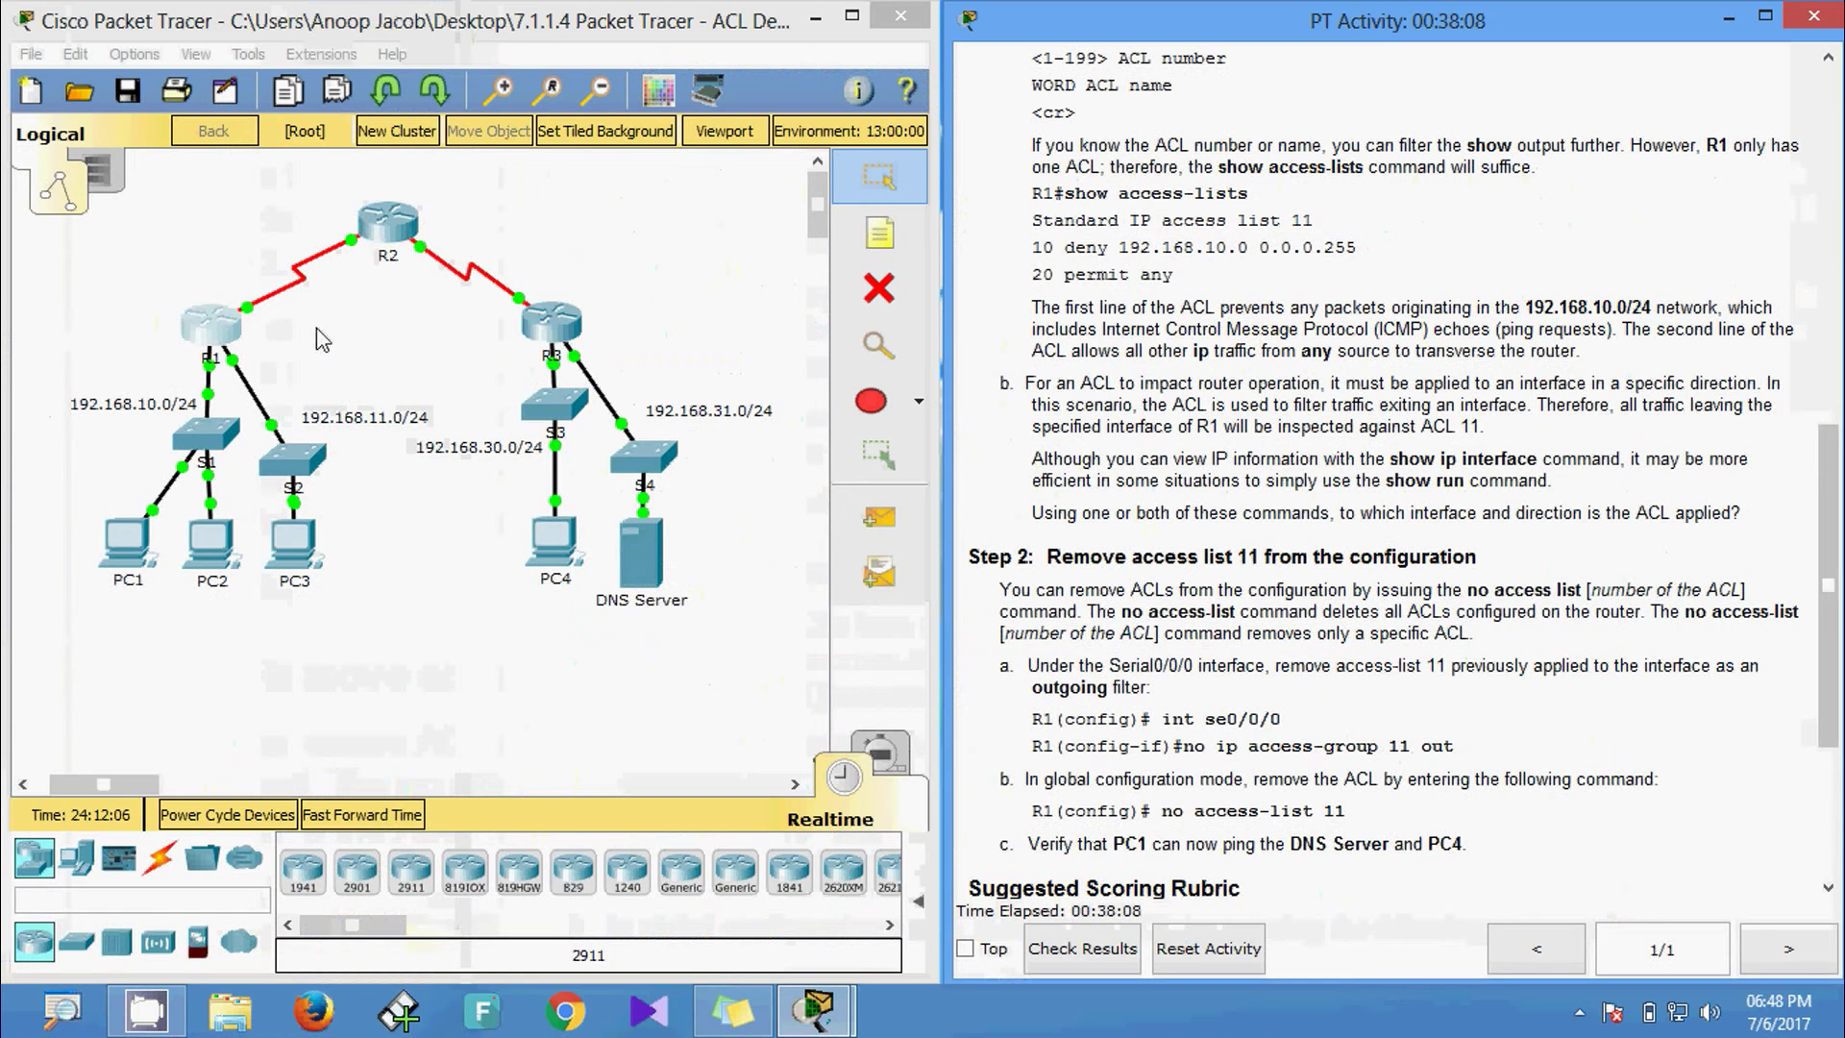
- Open R1's command line and display its running configuration with show run
left_click(213, 328)
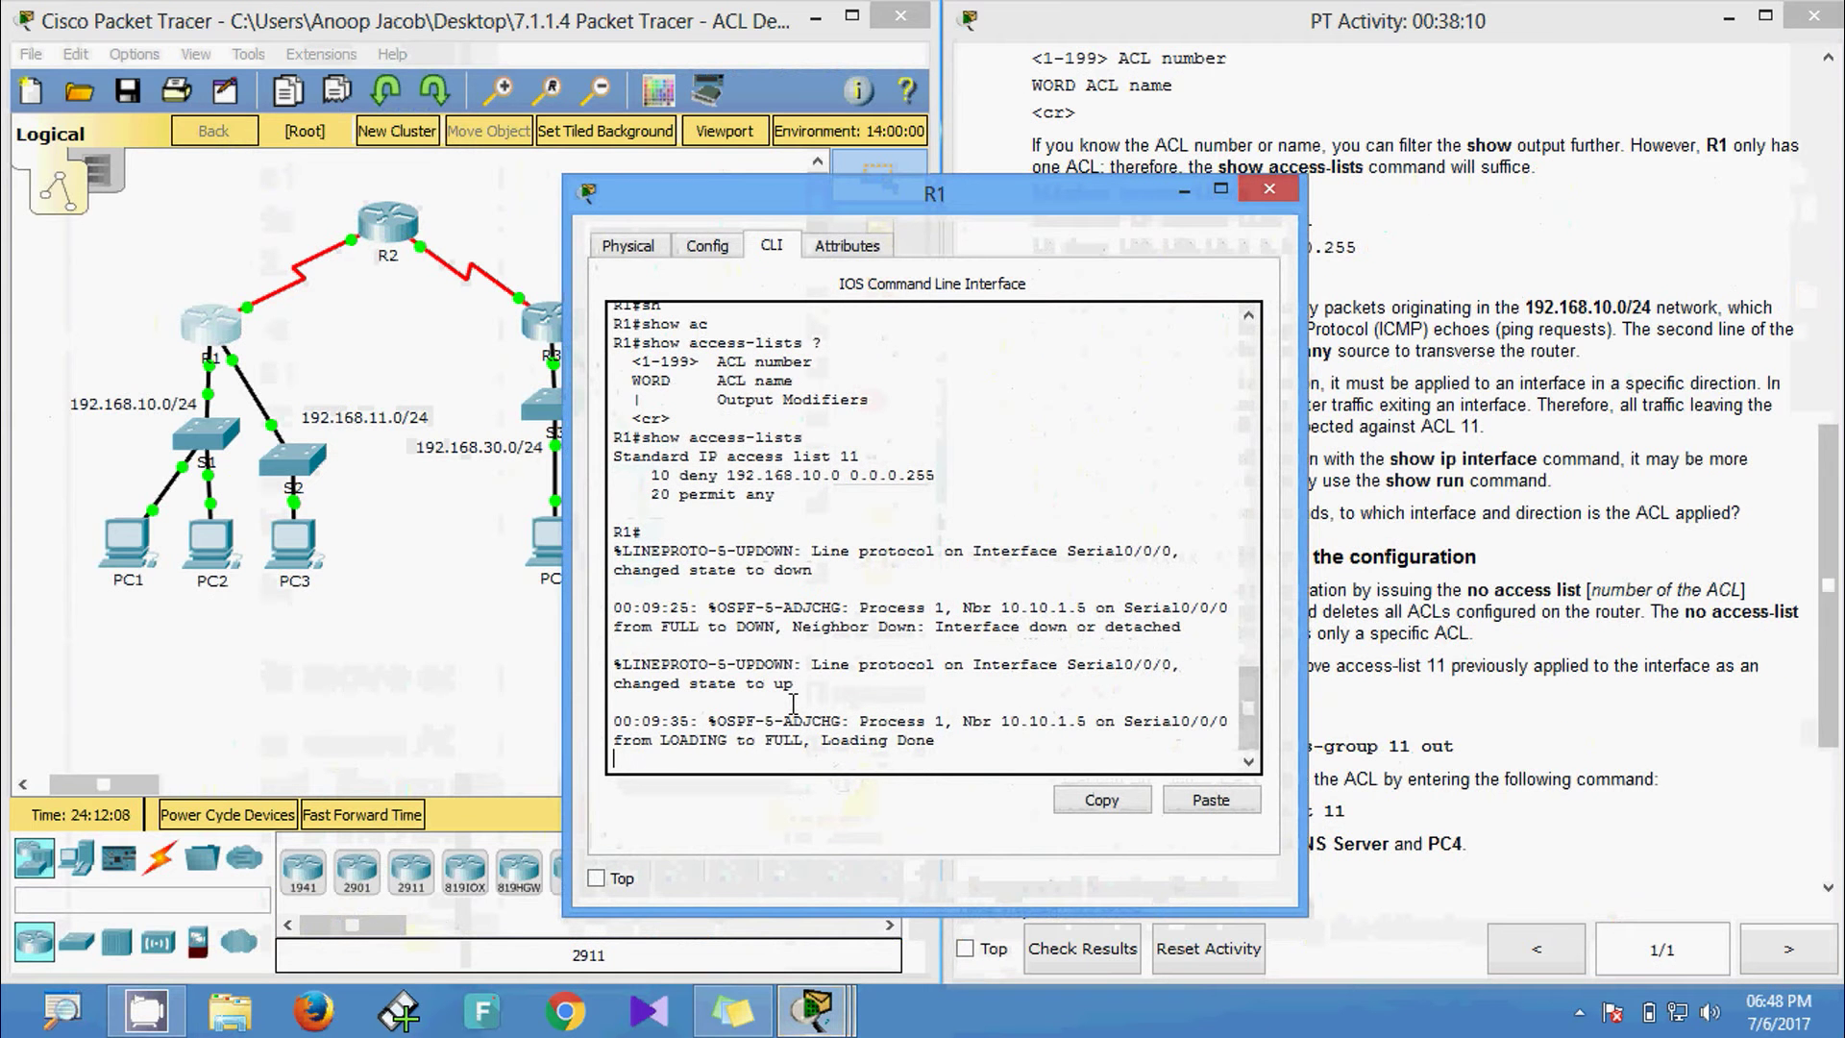
key("Return")
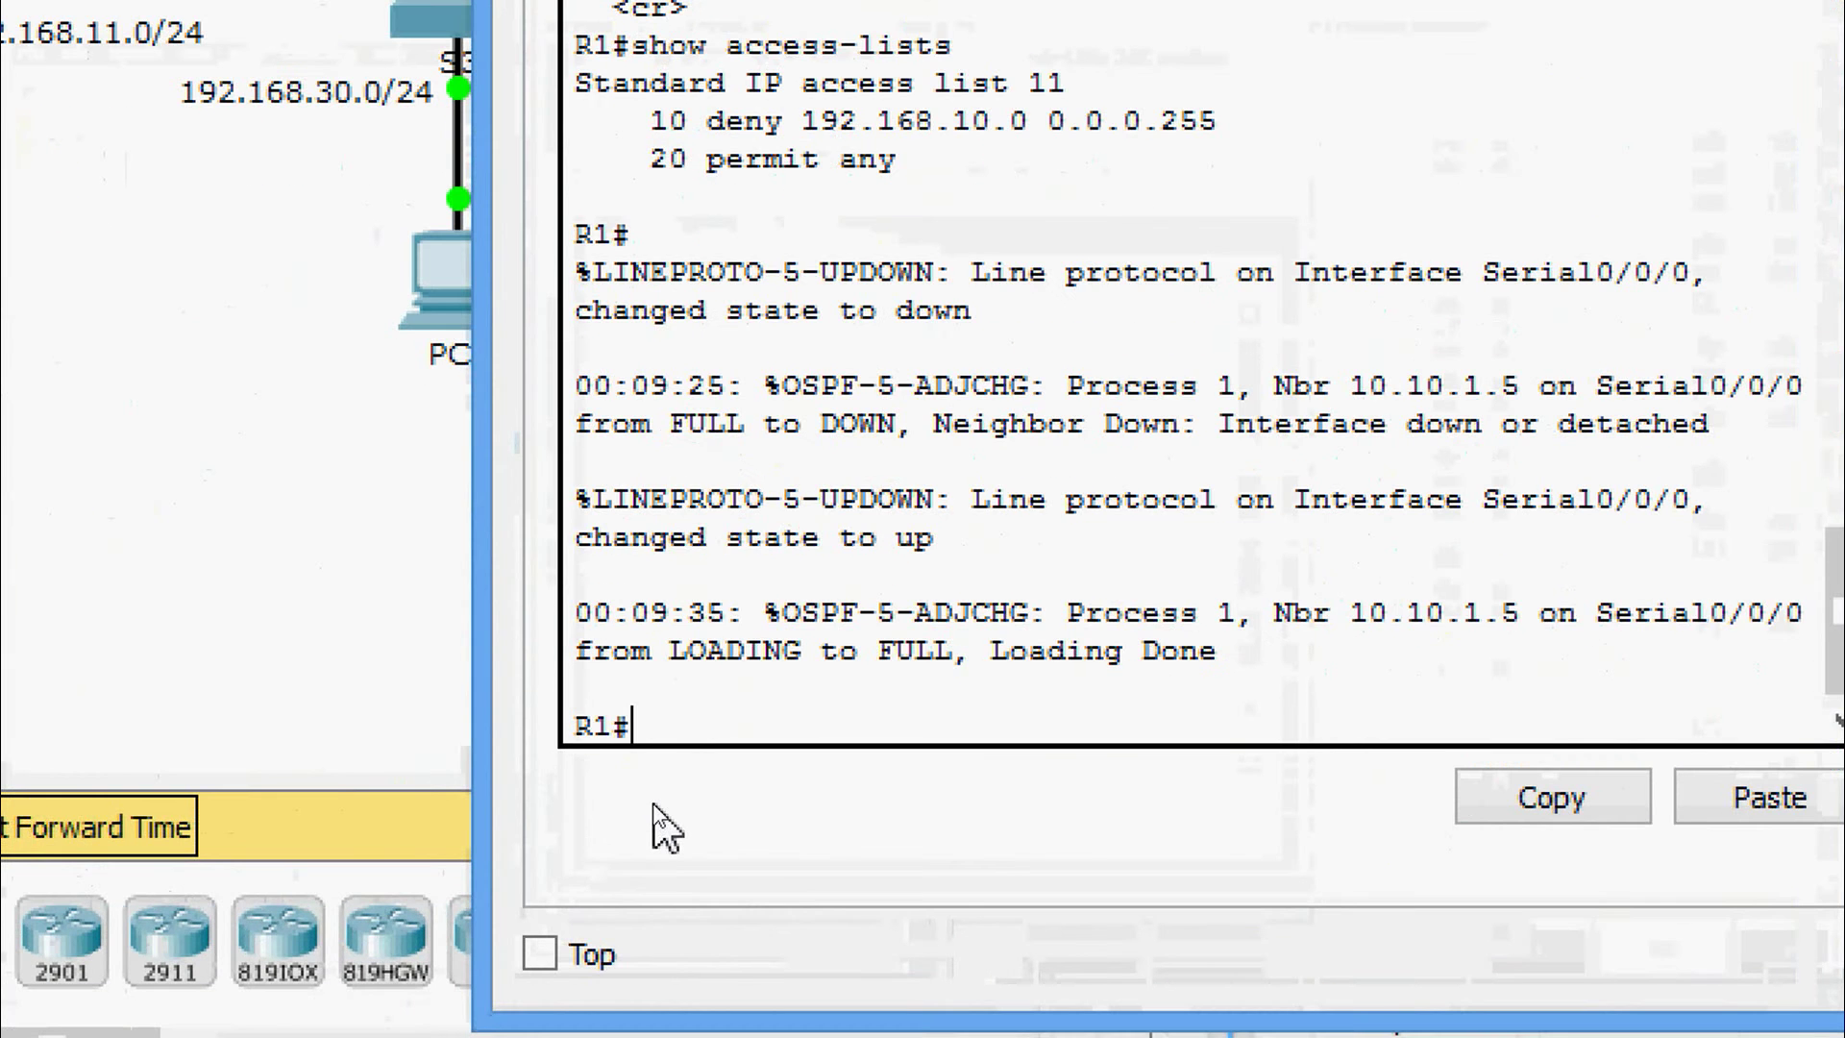
type("sh")
key("Tab")
type("ru")
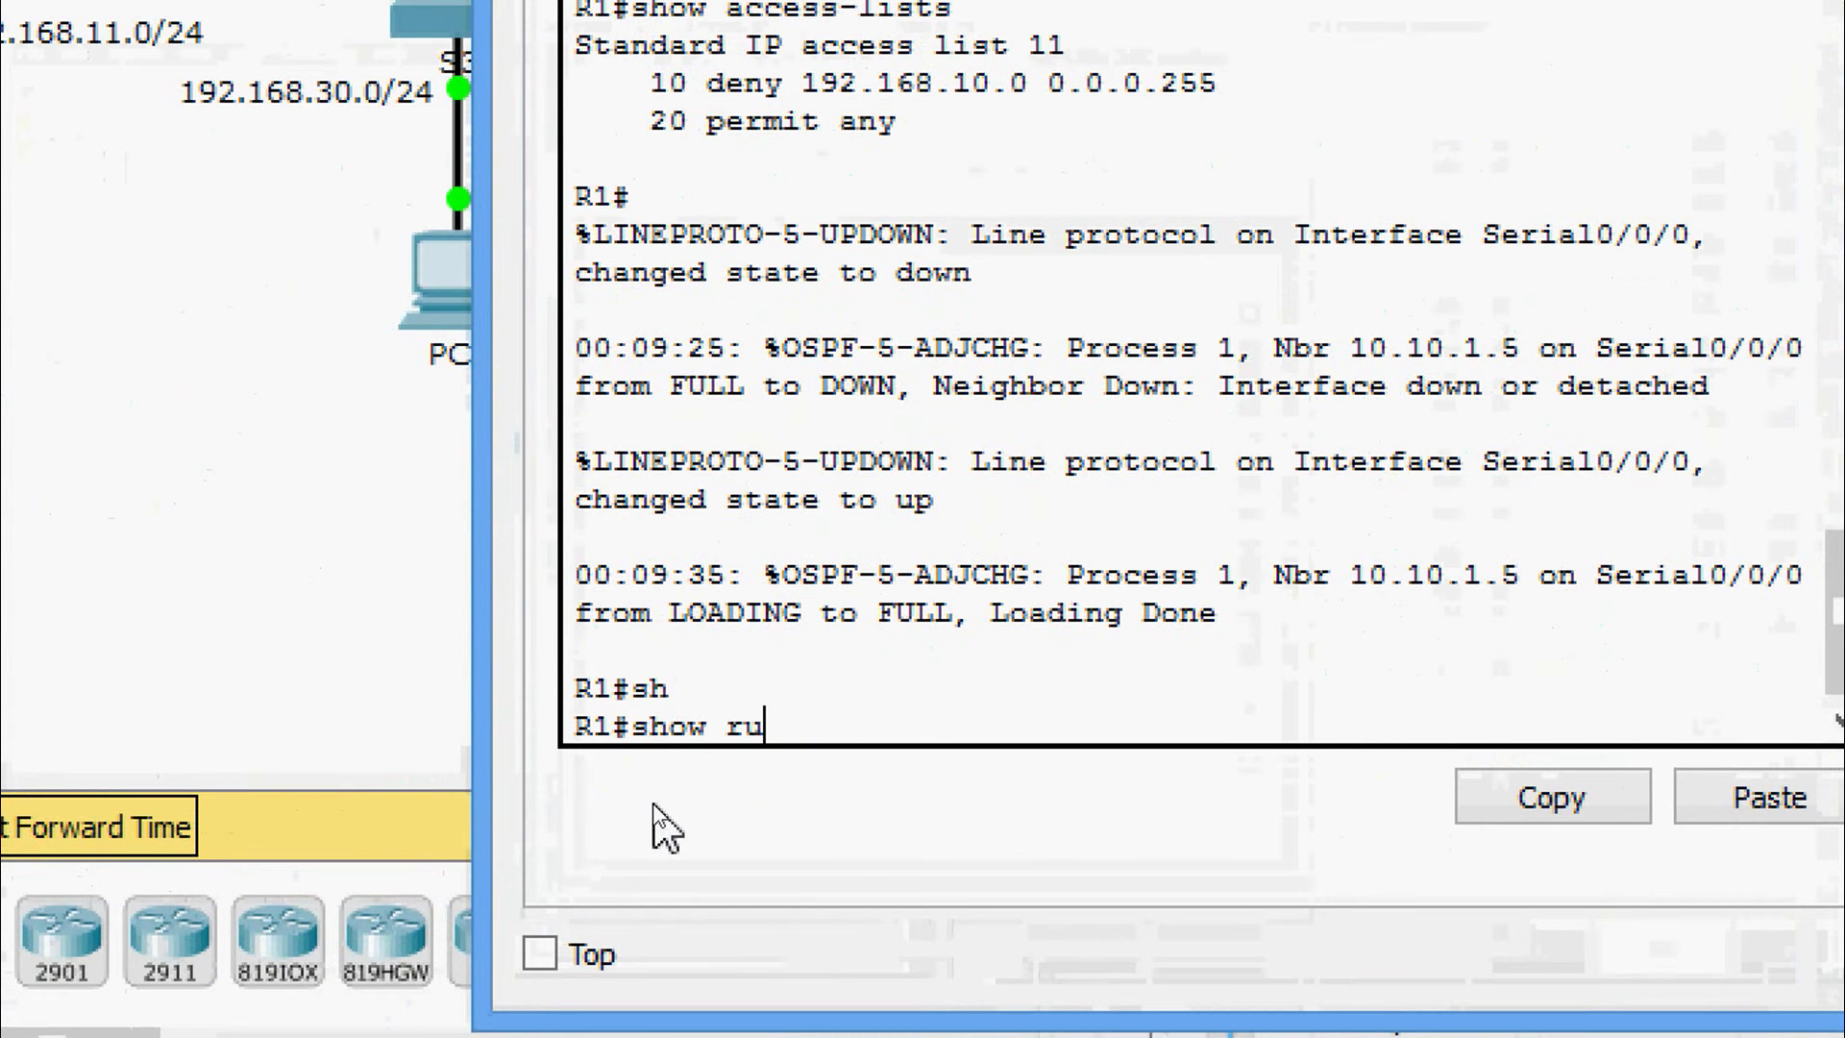
key("Return")
- Page through R1's running configuration to Serial0/0/0 and highlight its ip access-group 11 out line and the interface name
key("Return")
key("Return")
key("Return")
key("Return")
key("Return")
key("Return")
key("Return")
key("Return")
key("Return")
key("Return")
key("Return")
key("Return")
key("Return")
key("Return")
key("Return")
key("Return")
key("Return")
key("Return")
key("Return")
key("Return")
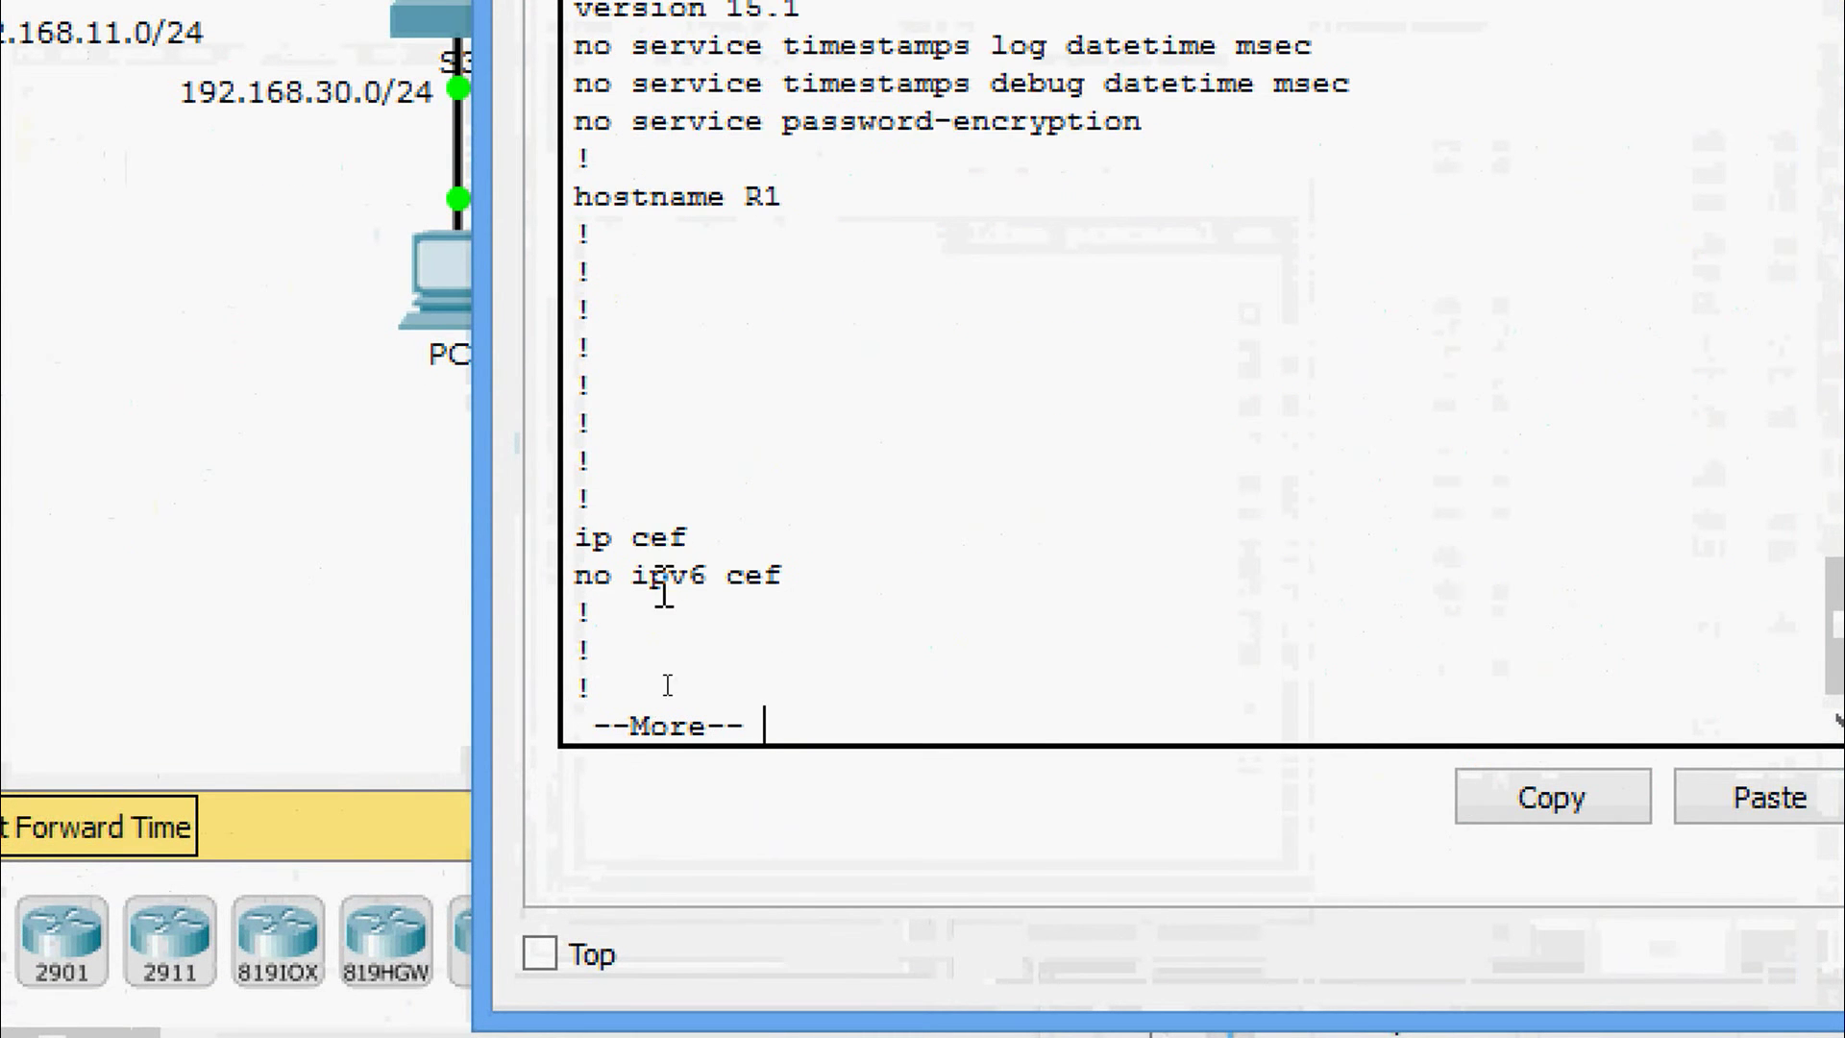
key("Return")
key("Return")
key("Return")
key("Return")
key("Return")
key("Return")
key("Return")
key("Return")
key("Return")
key("Return")
key("Return")
key("Return")
key("Return")
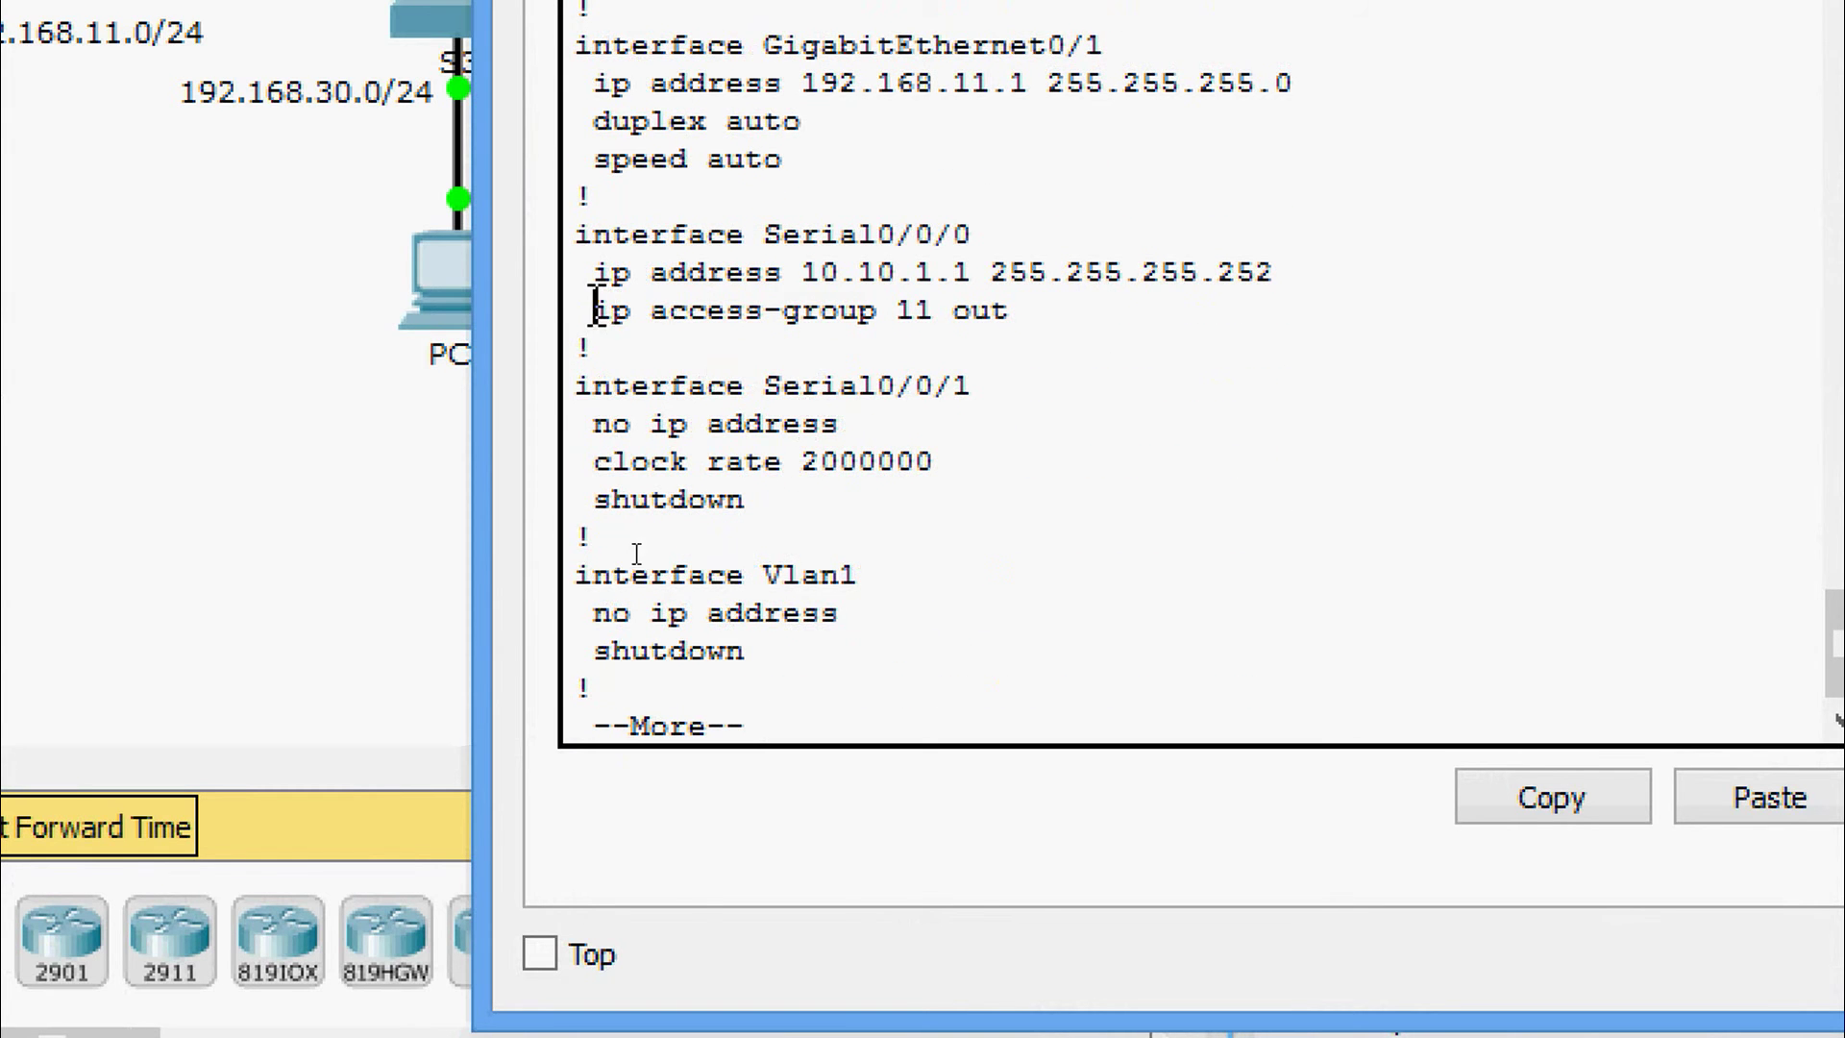
left_click_drag(594, 310, 994, 312)
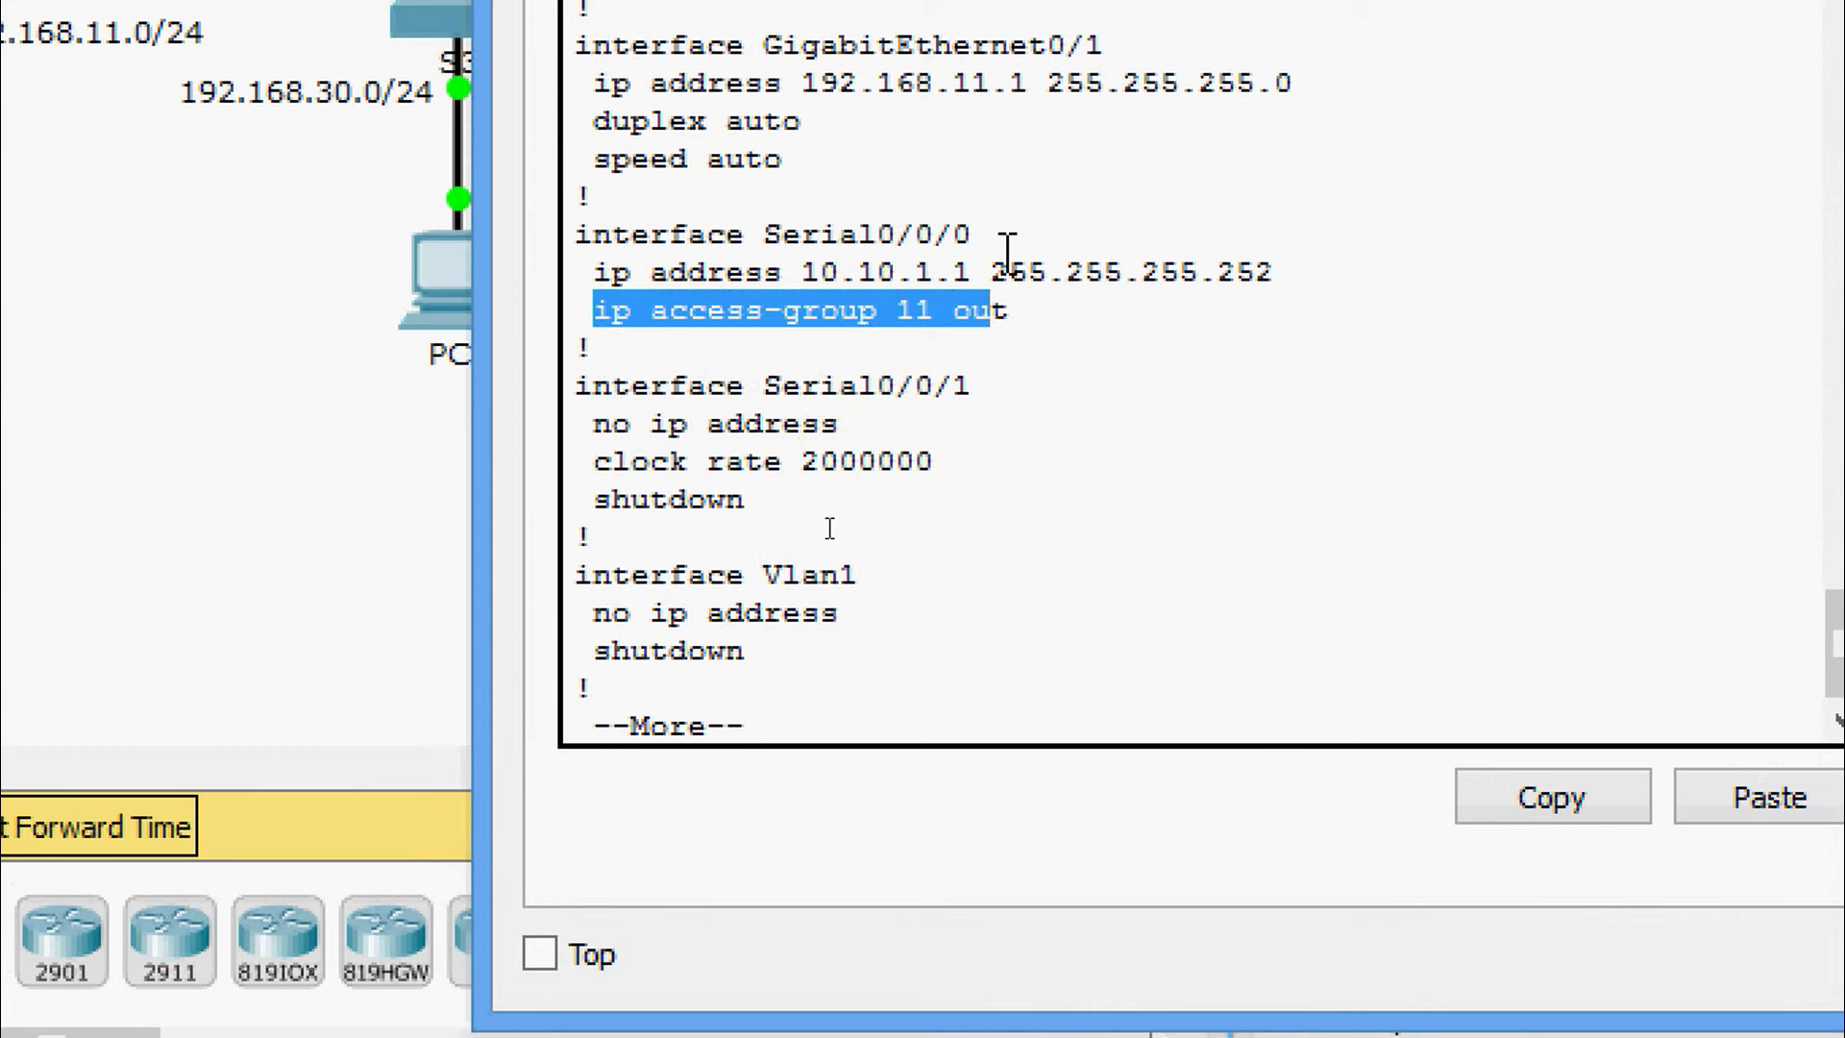
left_click_drag(1005, 235, 805, 233)
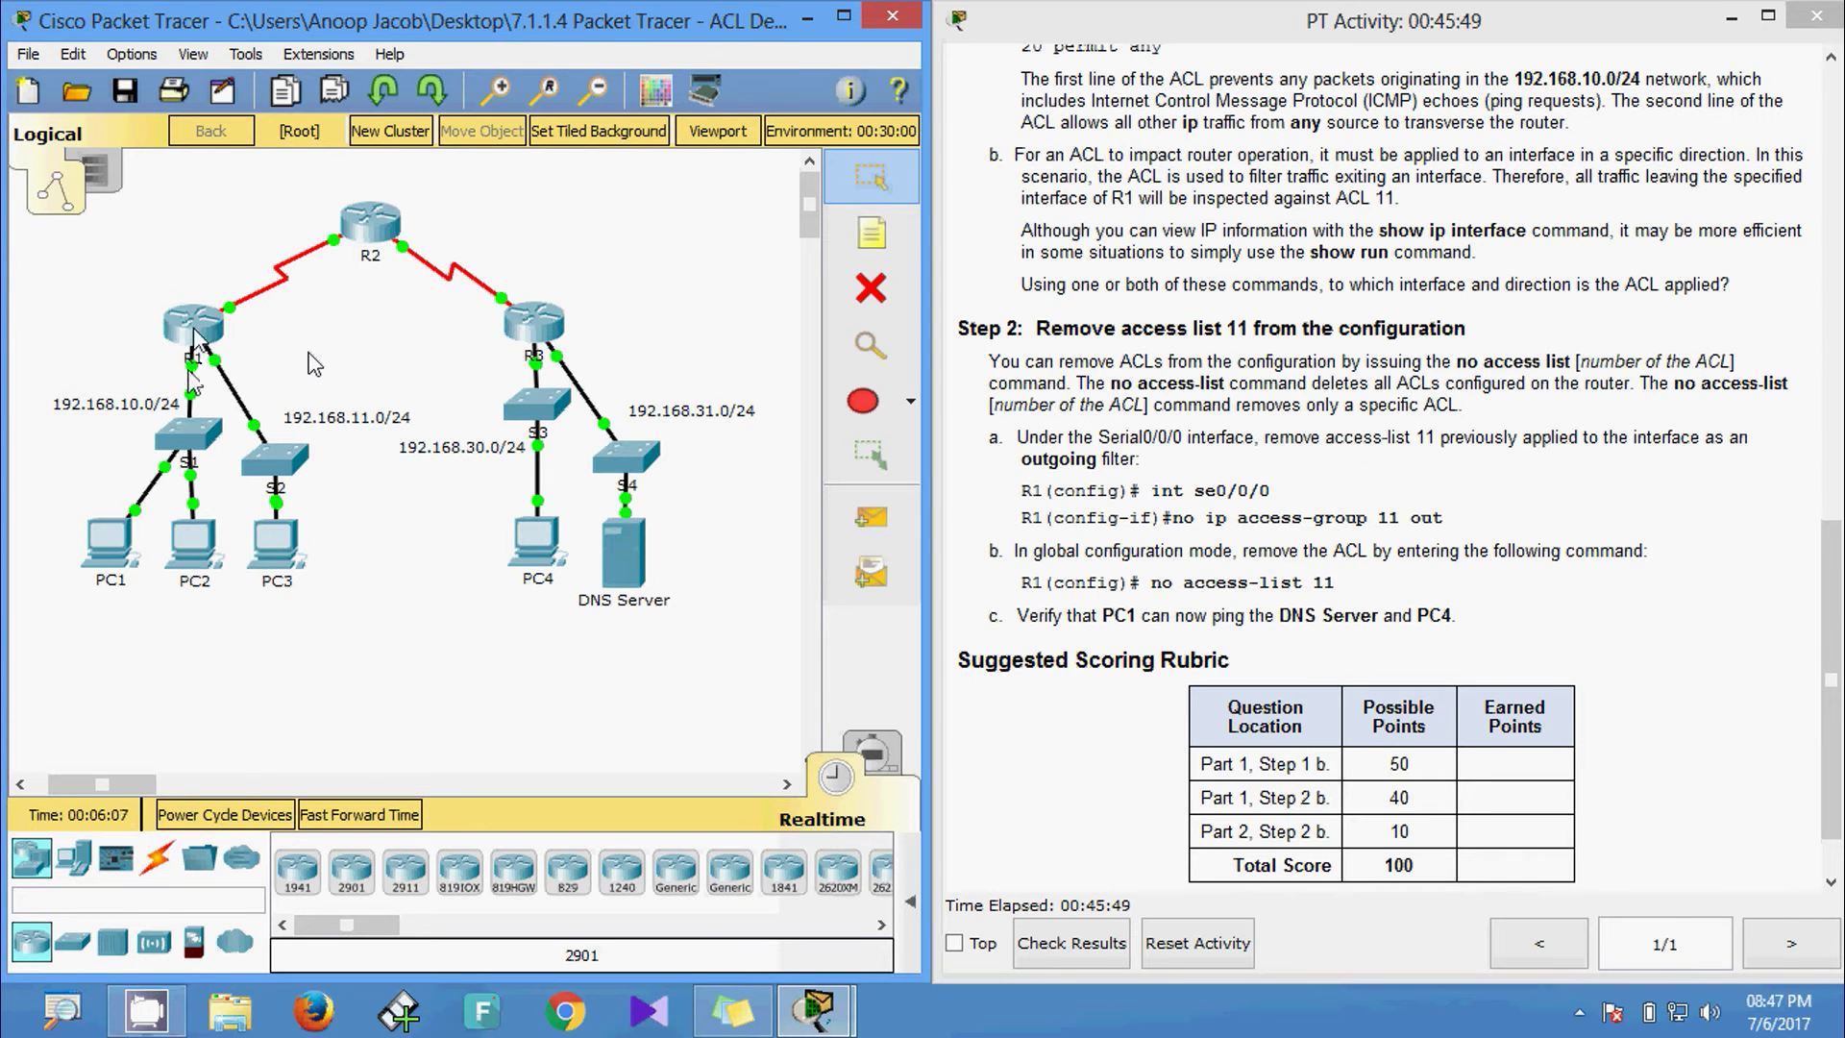
- Open R1's command line and enter privileged EXEC mode, then global configuration mode
left_click(192, 332)
left_click(772, 247)
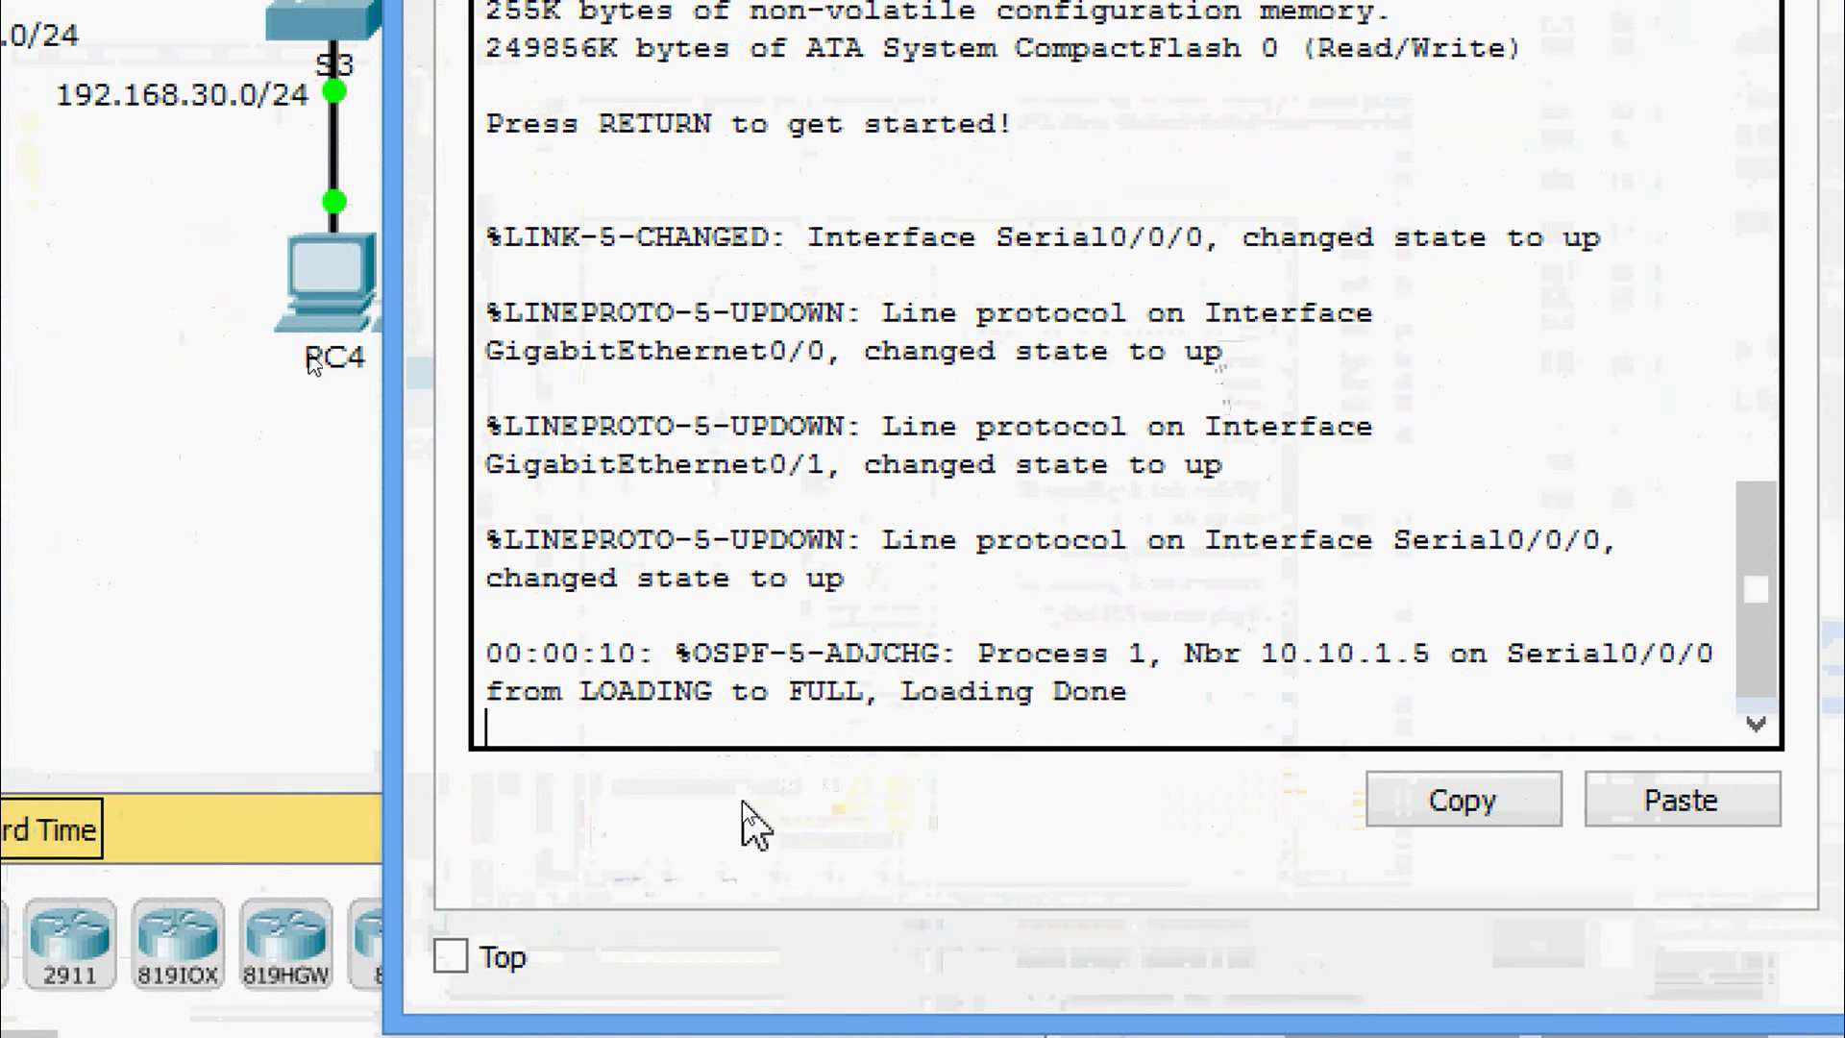
key("Return")
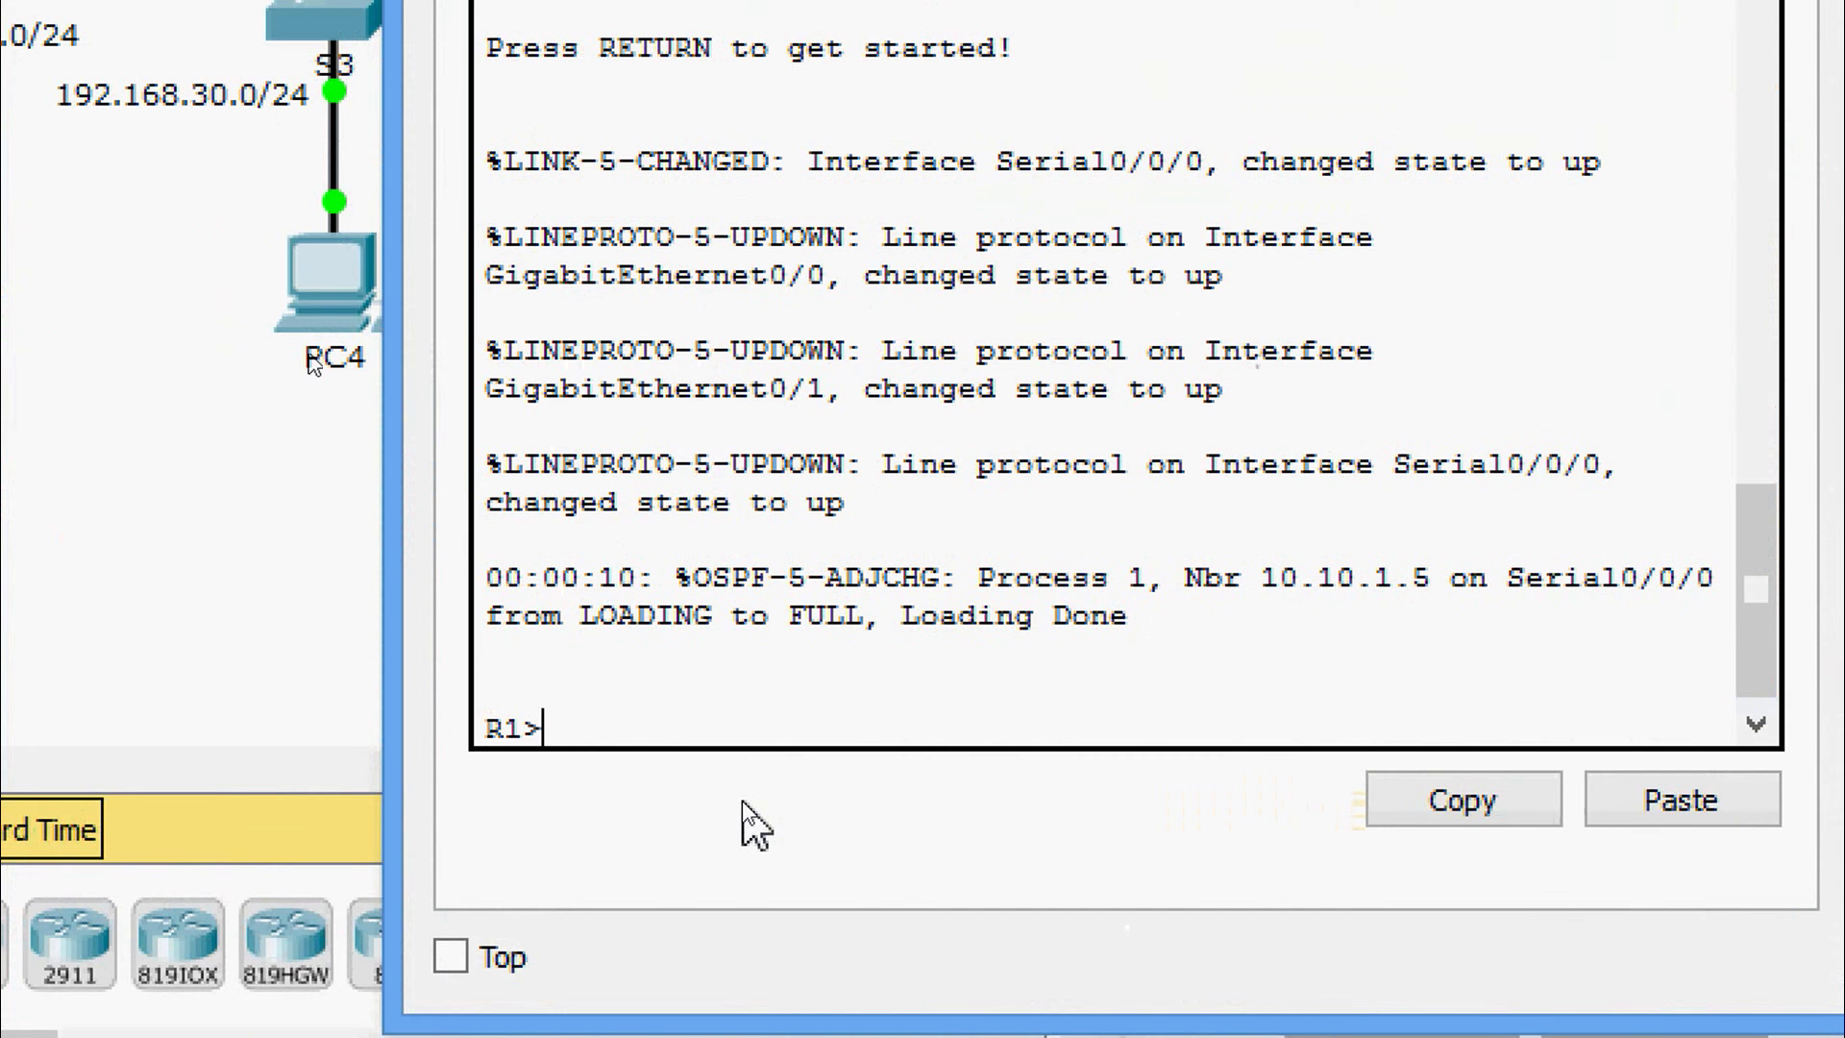
type("ena")
key("Tab")
key("Return")
type("conf")
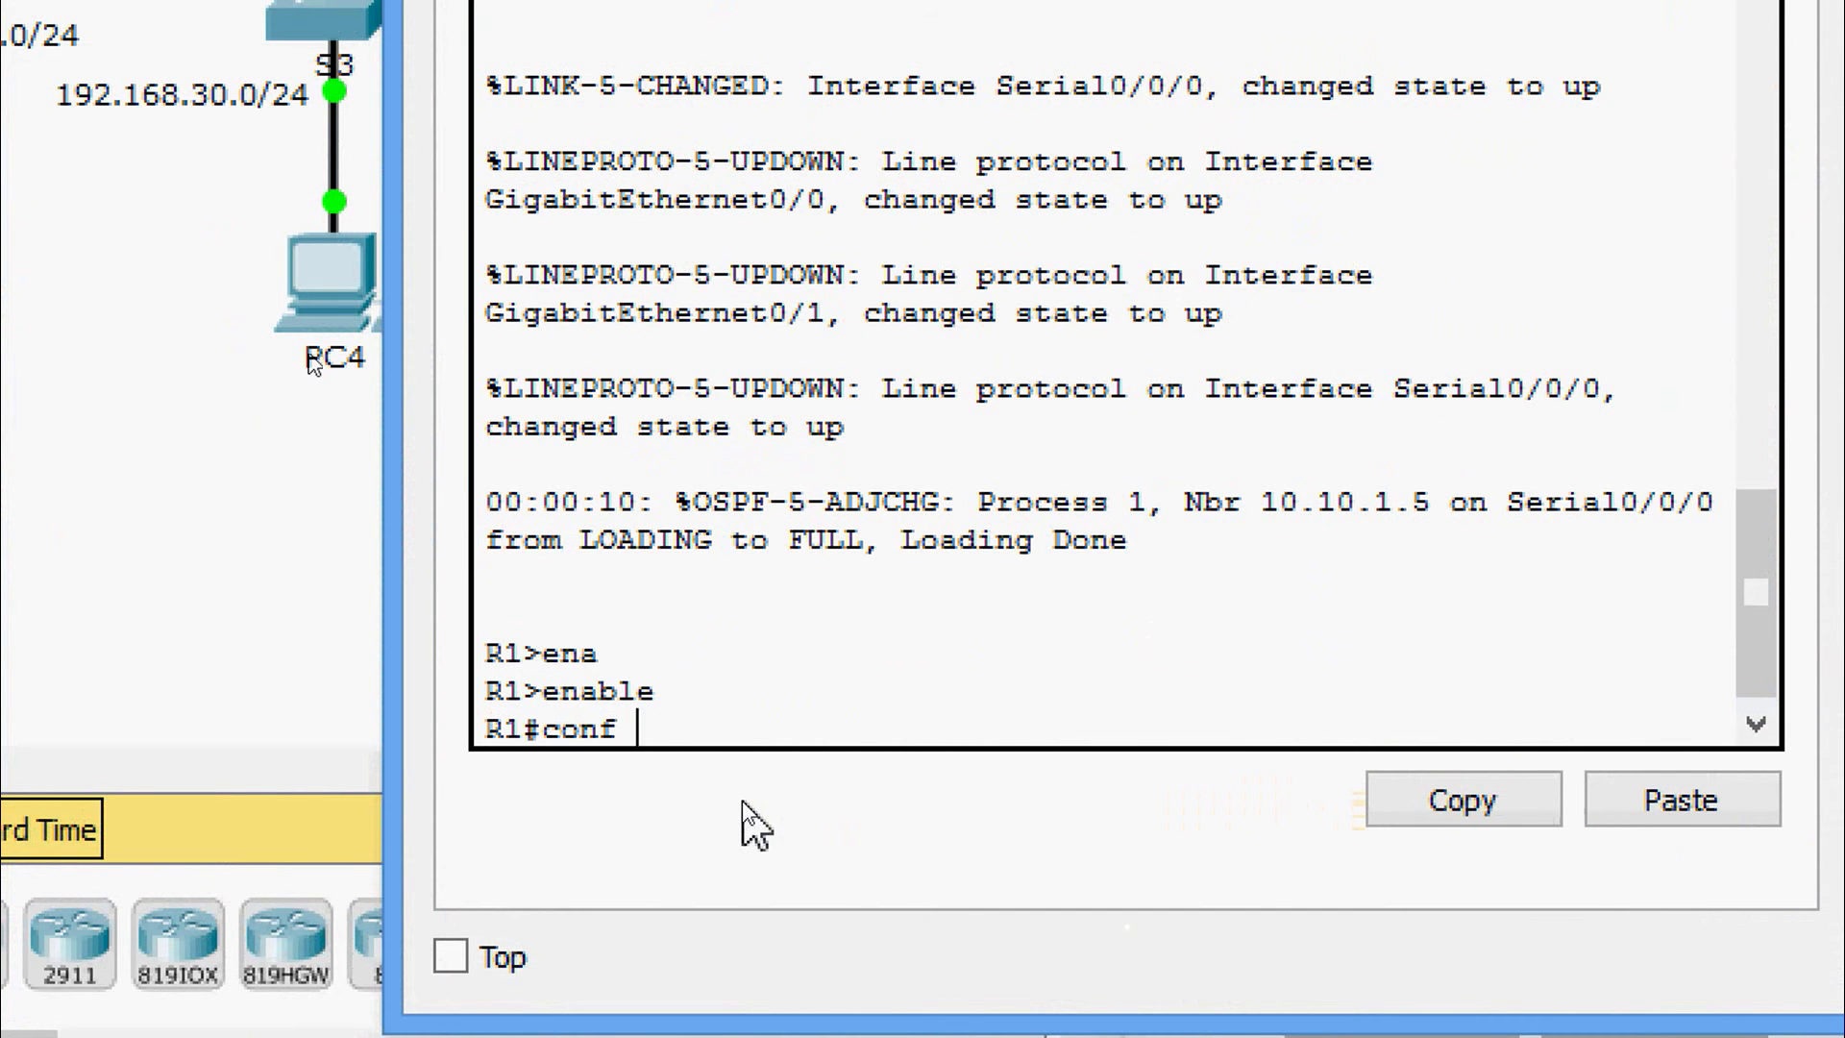
key("Tab")
type("t")
key("Tab")
key("Return")
key("Return")
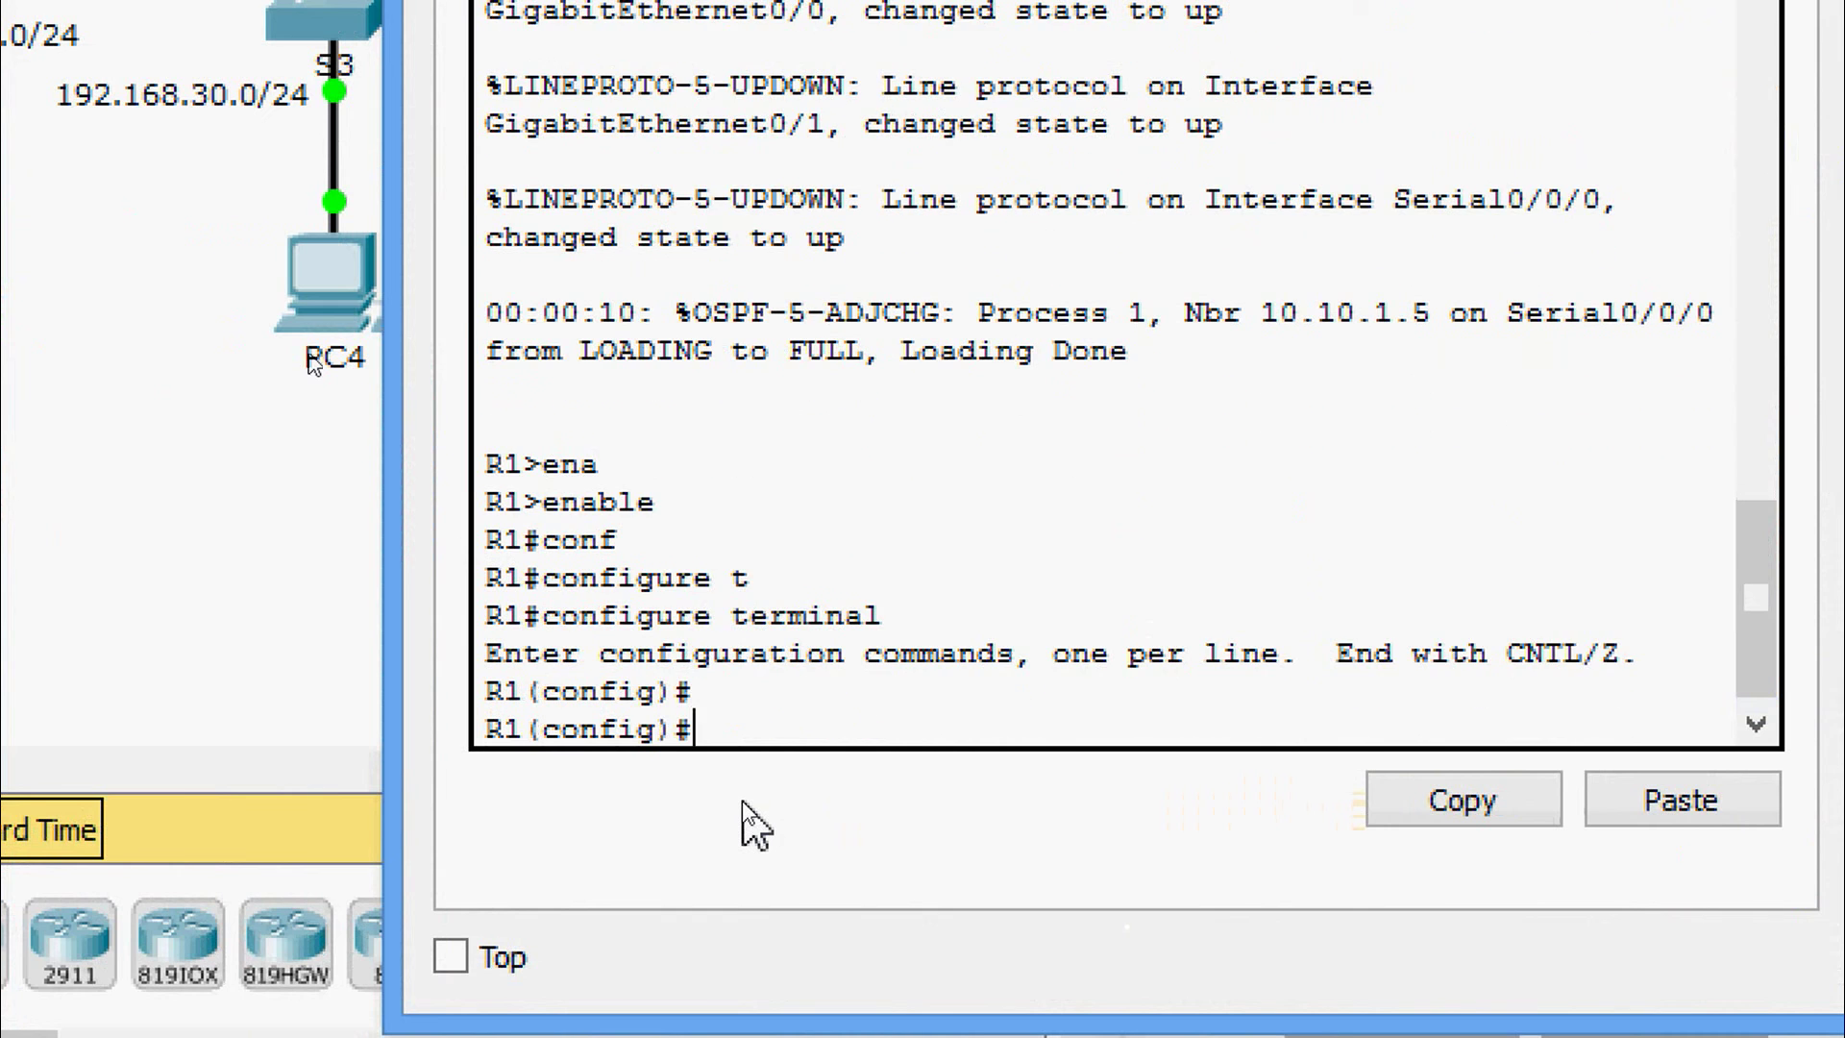
- Enter interface configuration mode for serial 0/0/0 on R1
type("inter")
key("Tab")
type("ser")
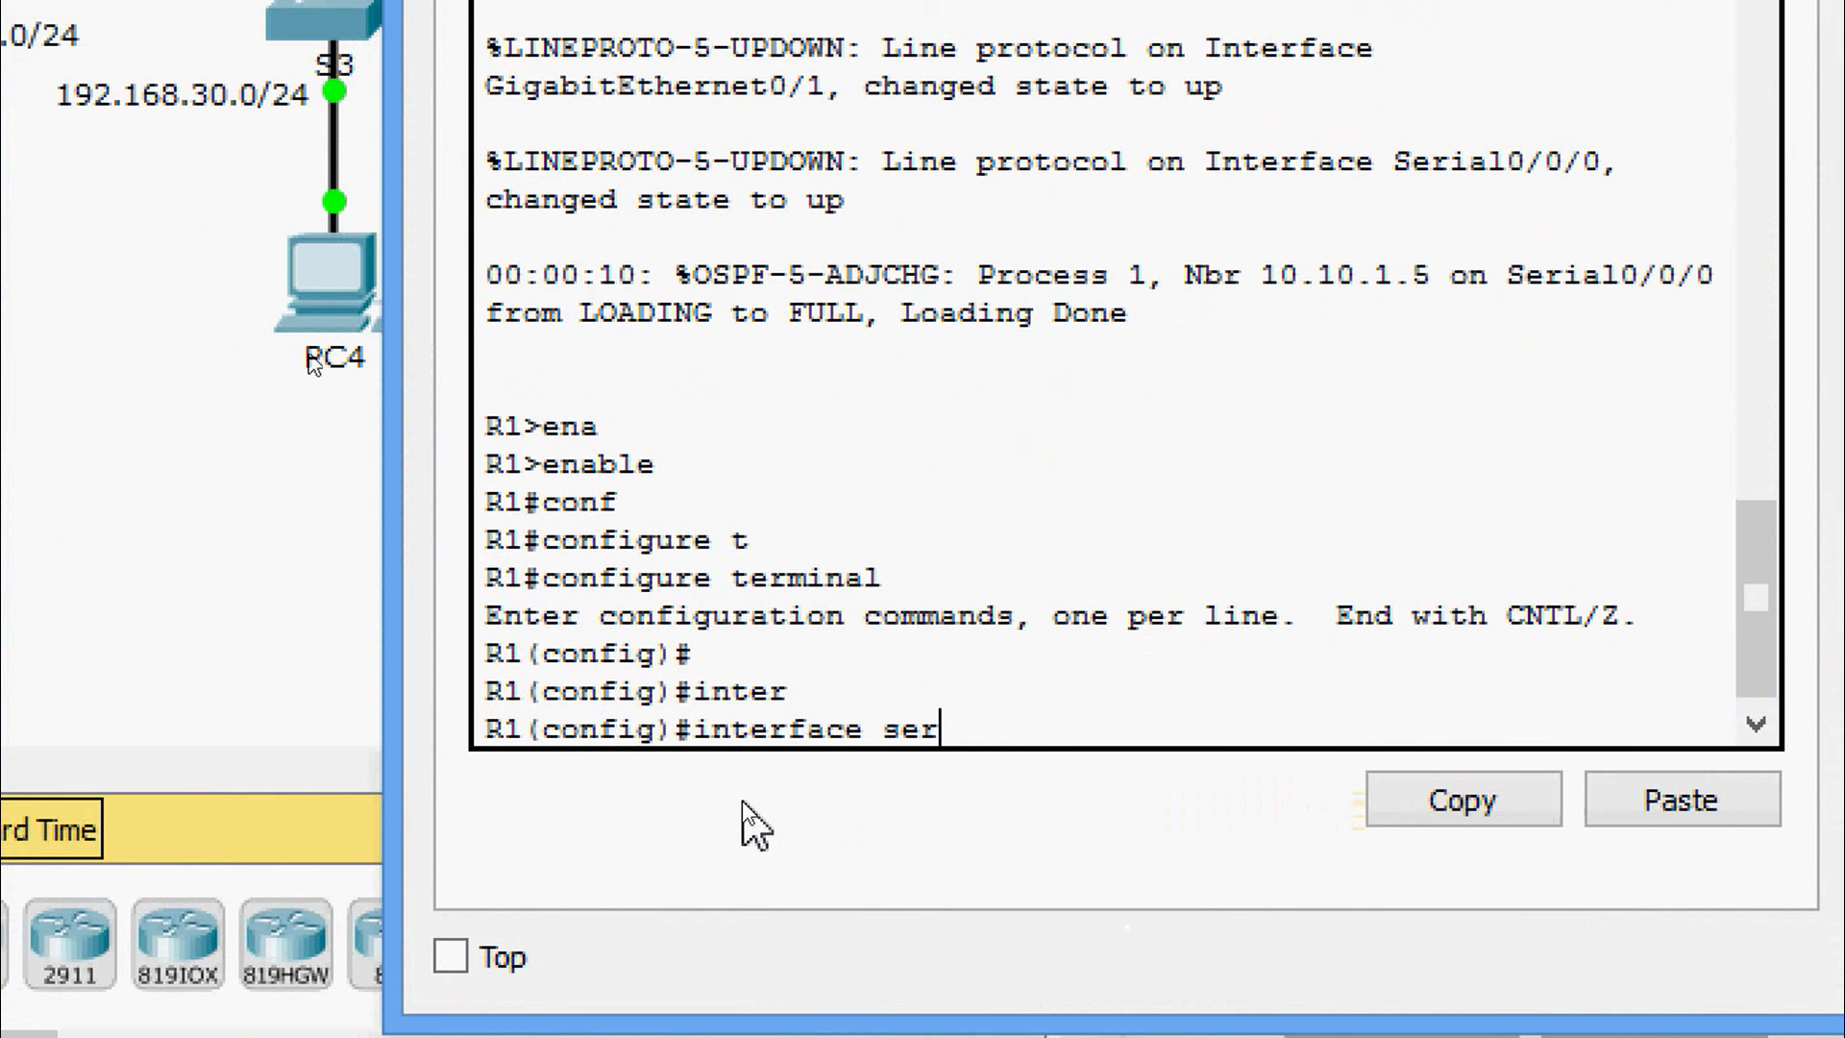
key("Tab")
type("0/0/")
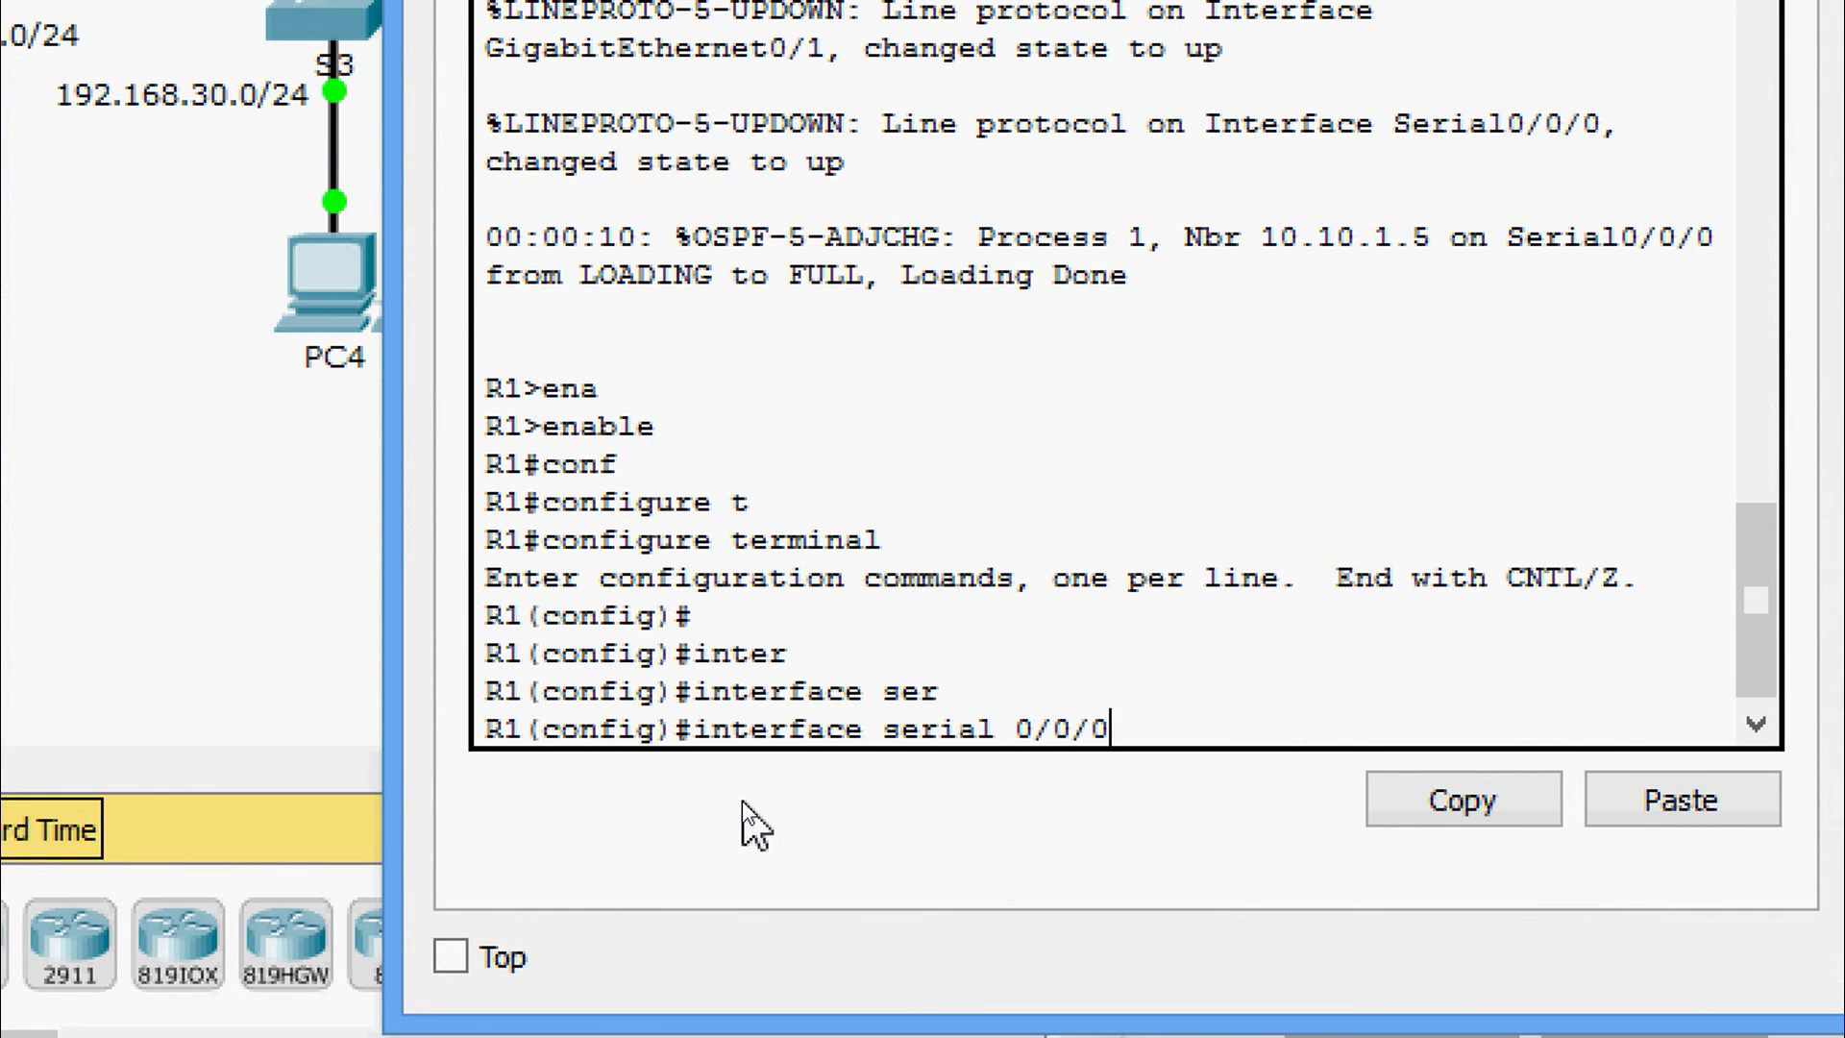
type("0")
key("Return")
- Remove the access group with no ip access-group 11 out, listing the number and direction options with question marks while composing it
type("n")
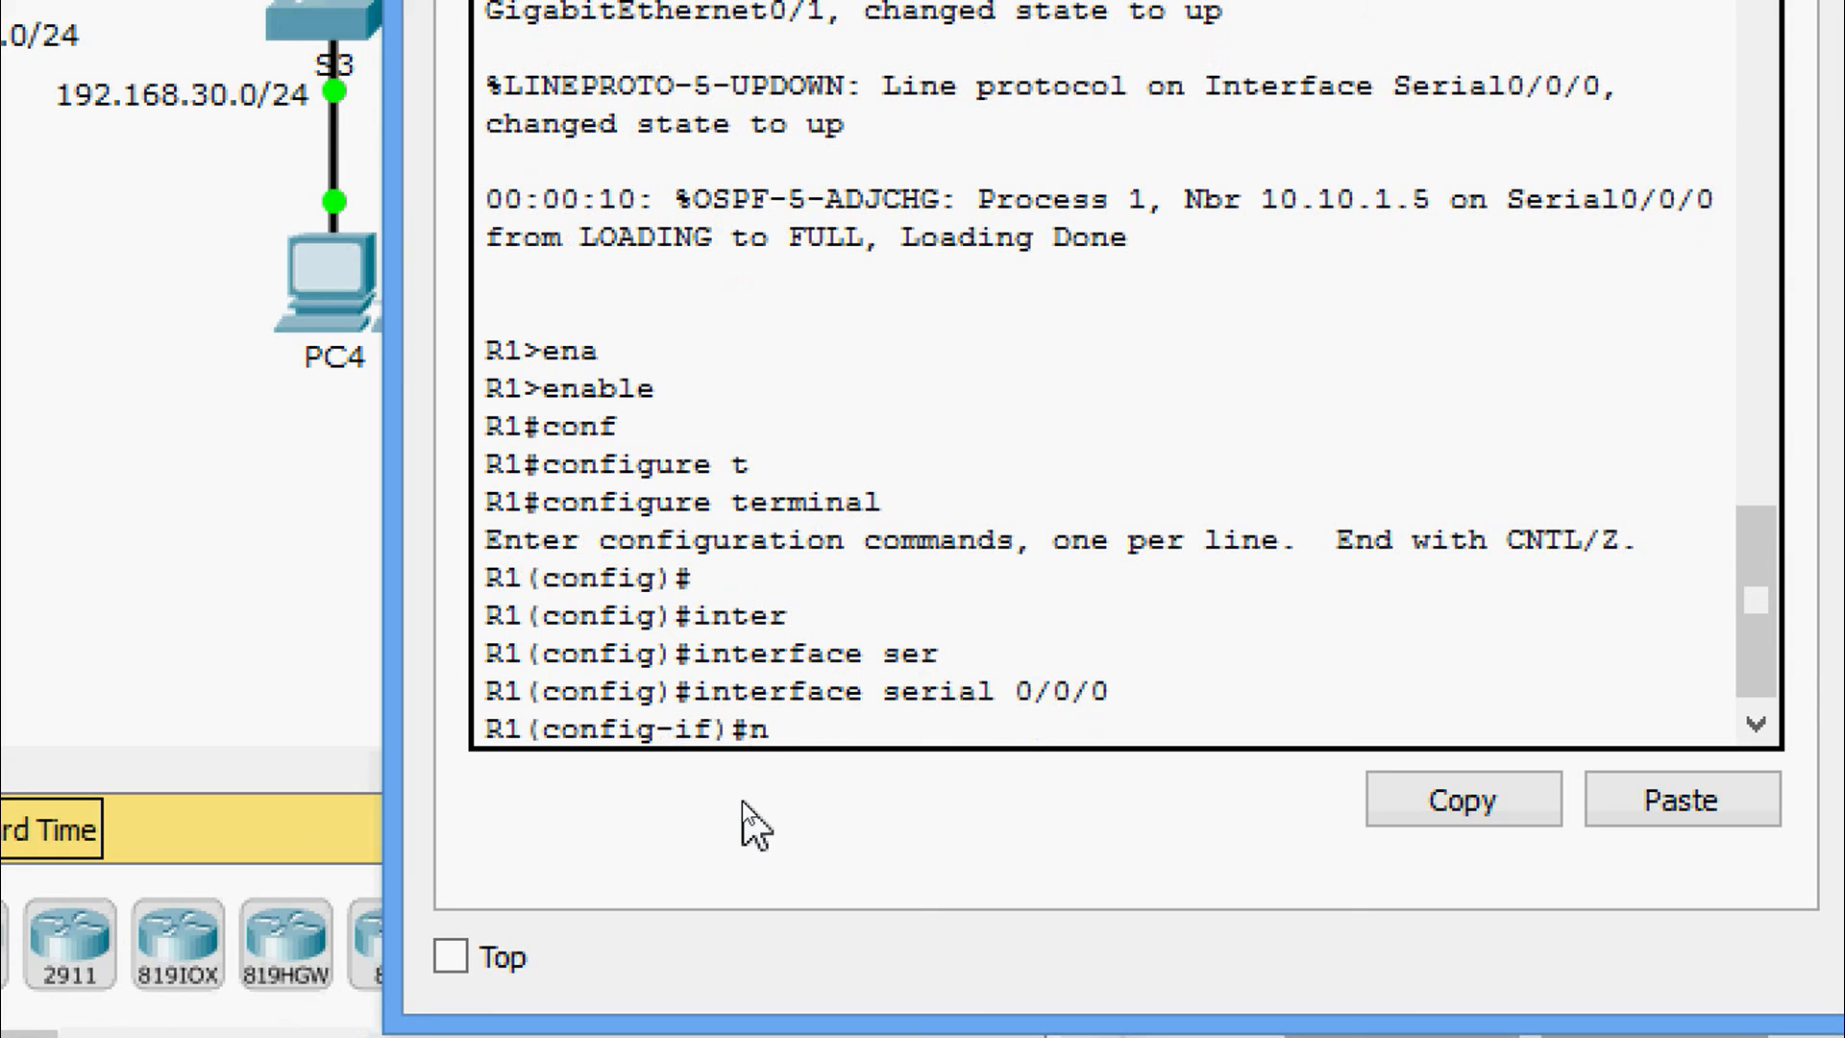
type("o ip ac")
key("Tab")
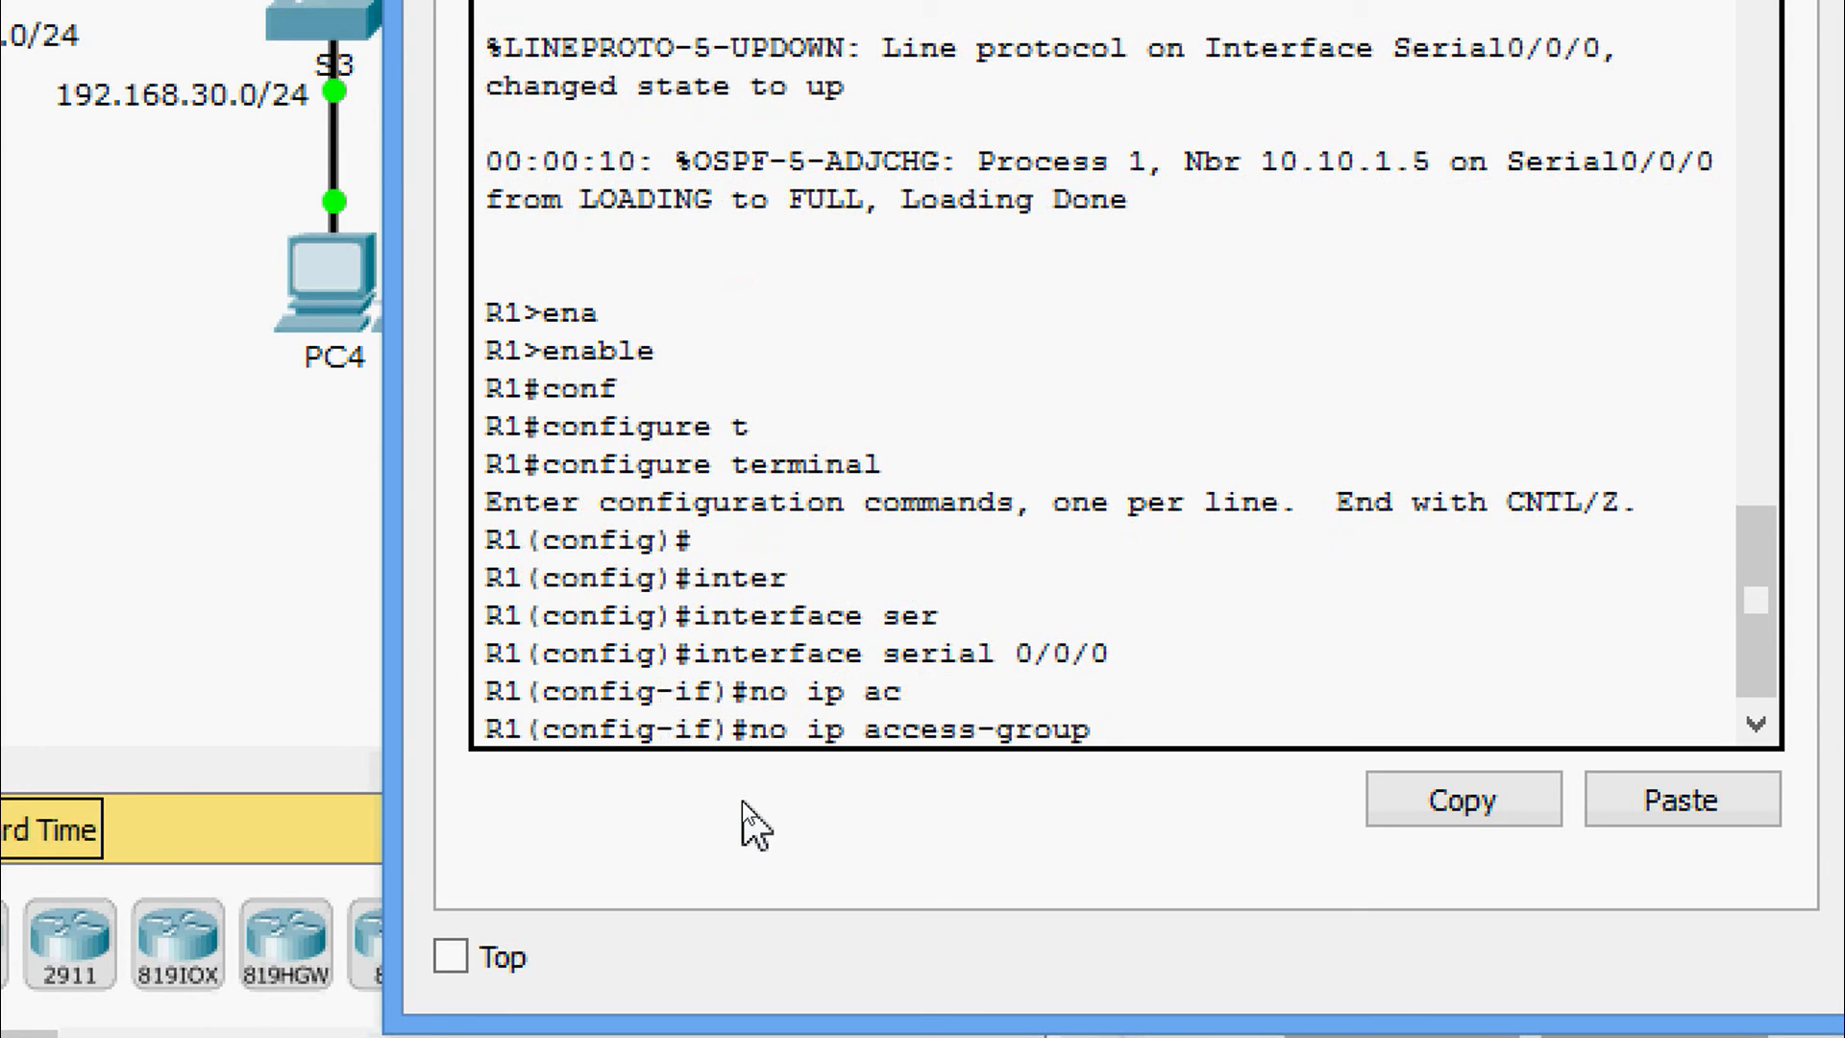
type("?")
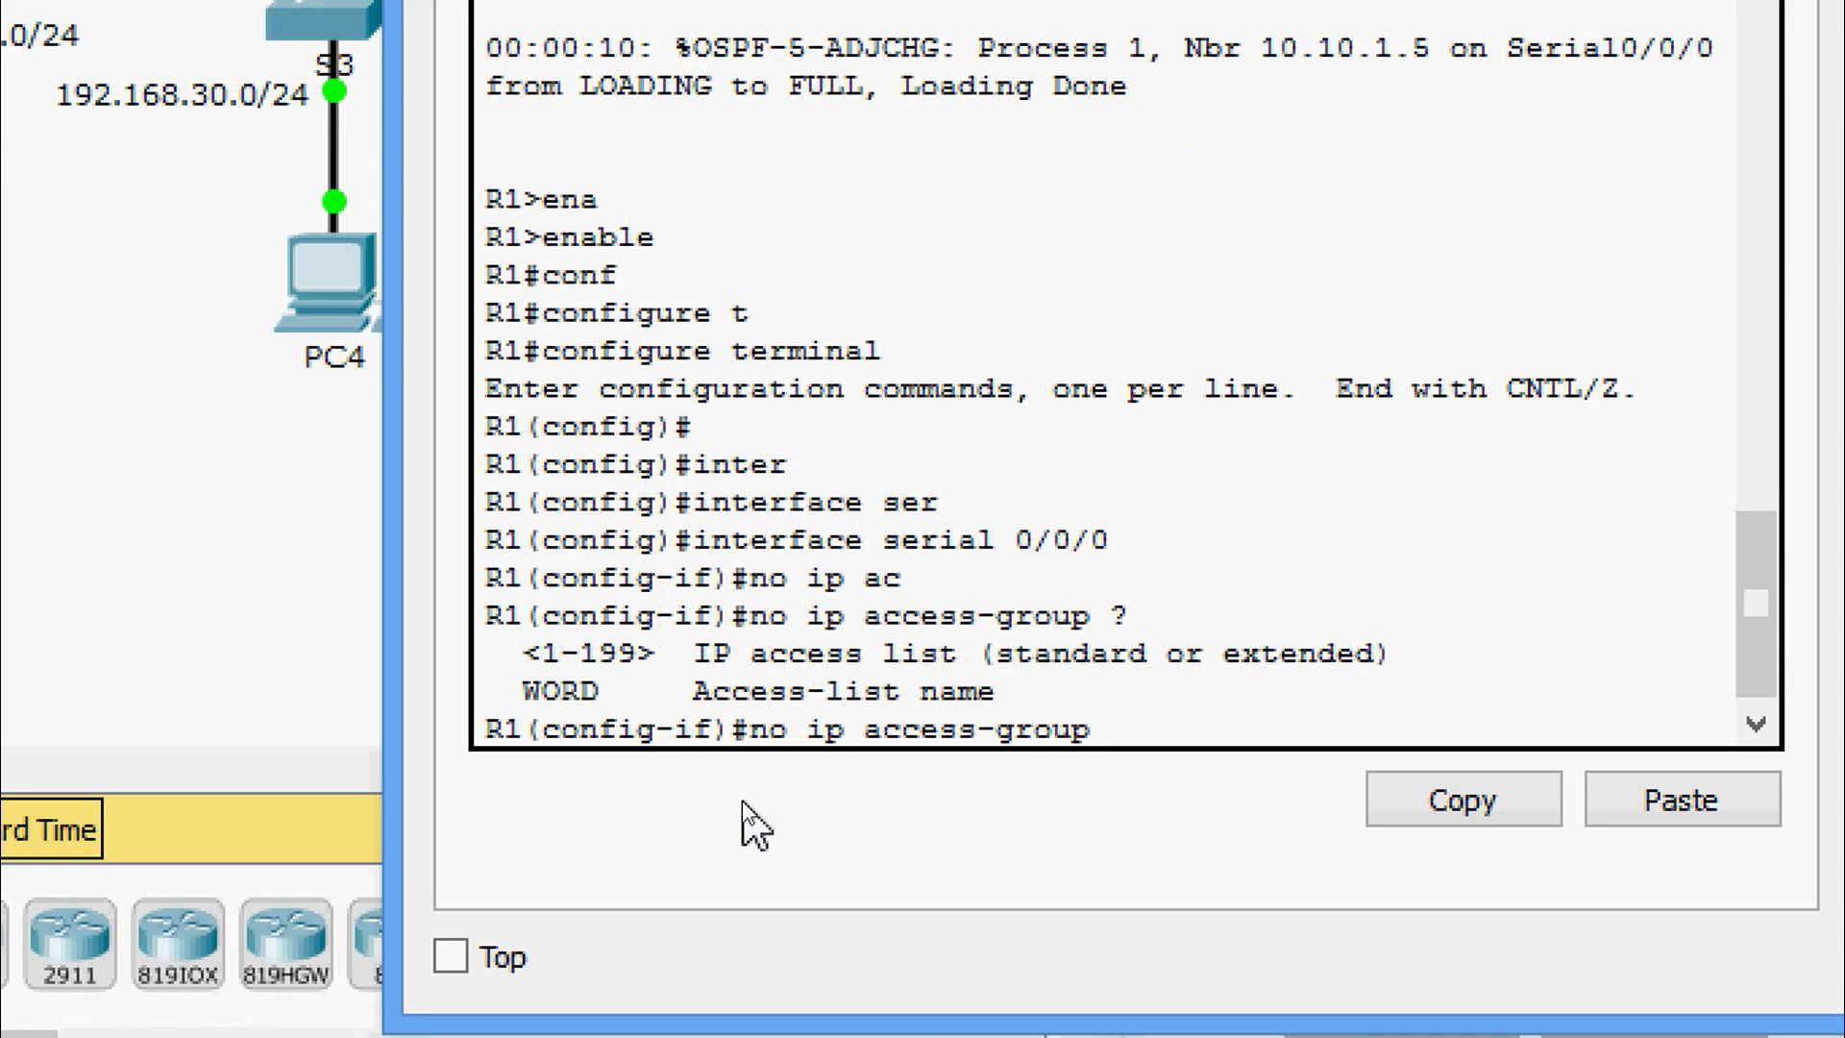
type("11 ?")
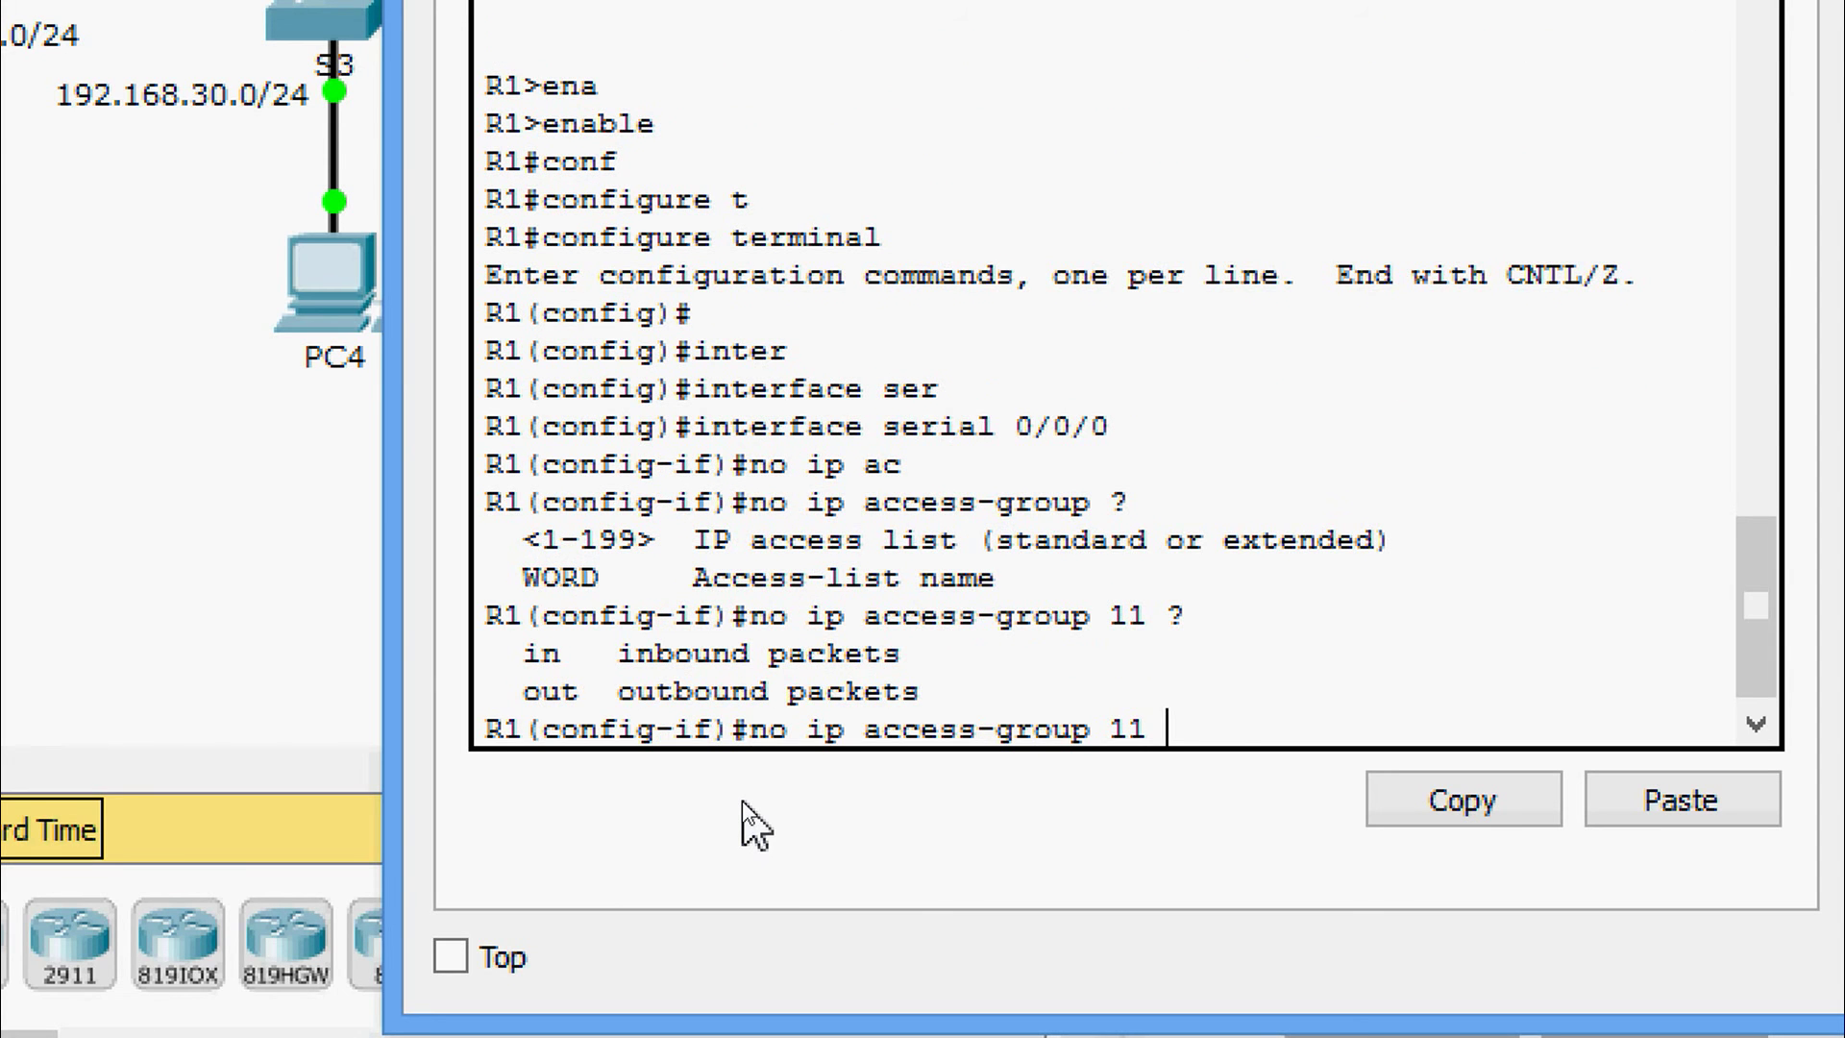
type("ou")
key("Tab")
key("Return")
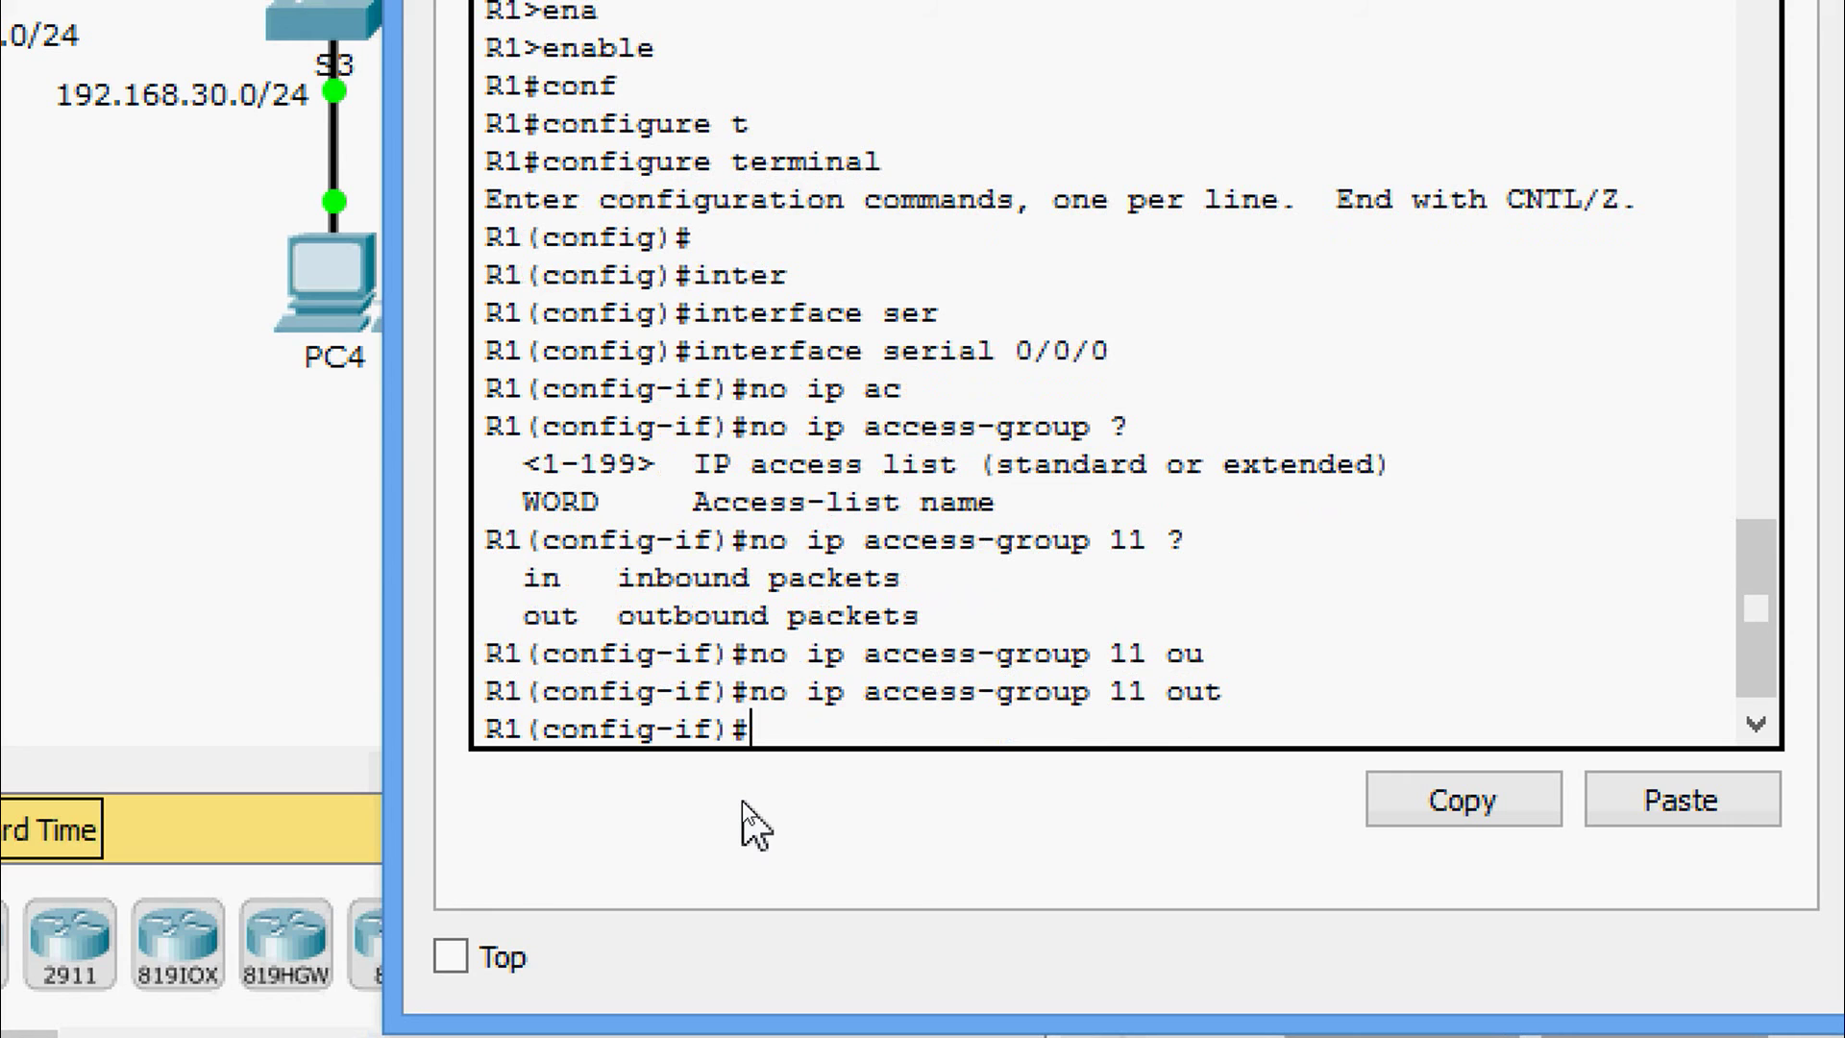
- Return to global configuration mode and delete the ACL with no access-list 11, listing the command's number ranges with a question mark
type("exit")
key("Return")
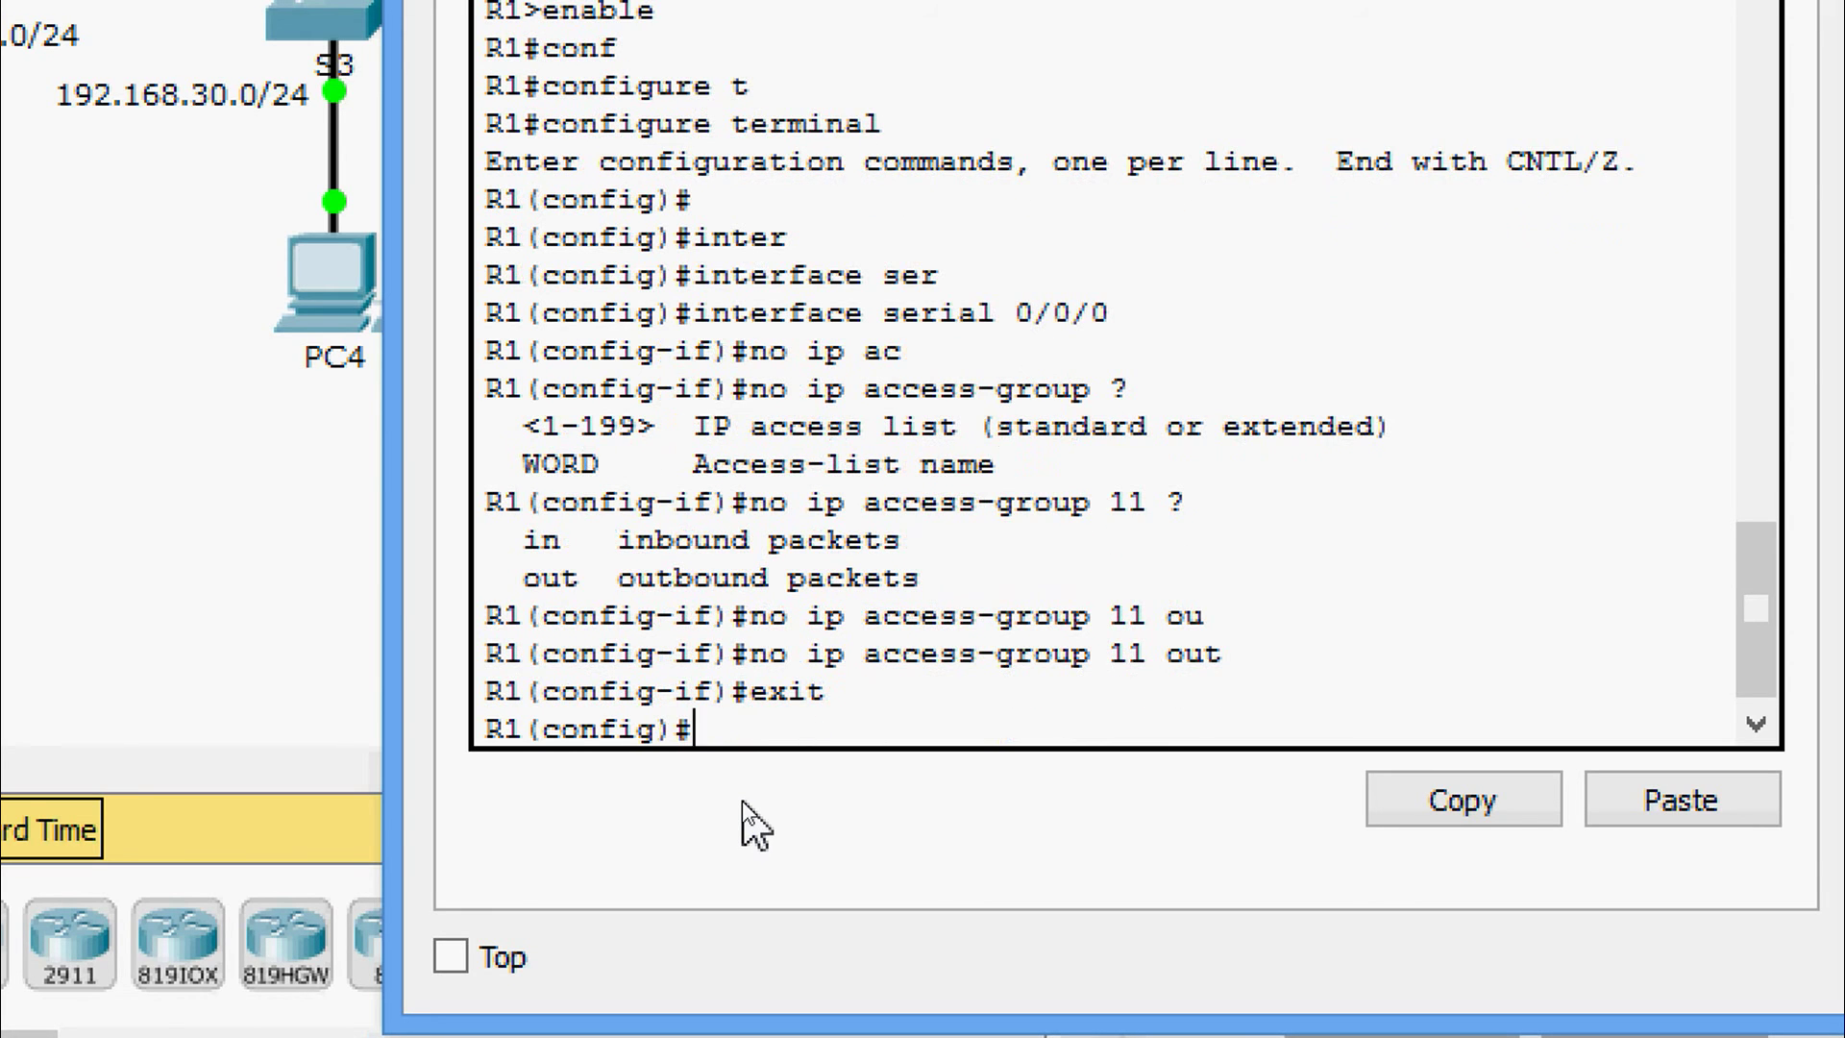
type("no acc")
key("Tab")
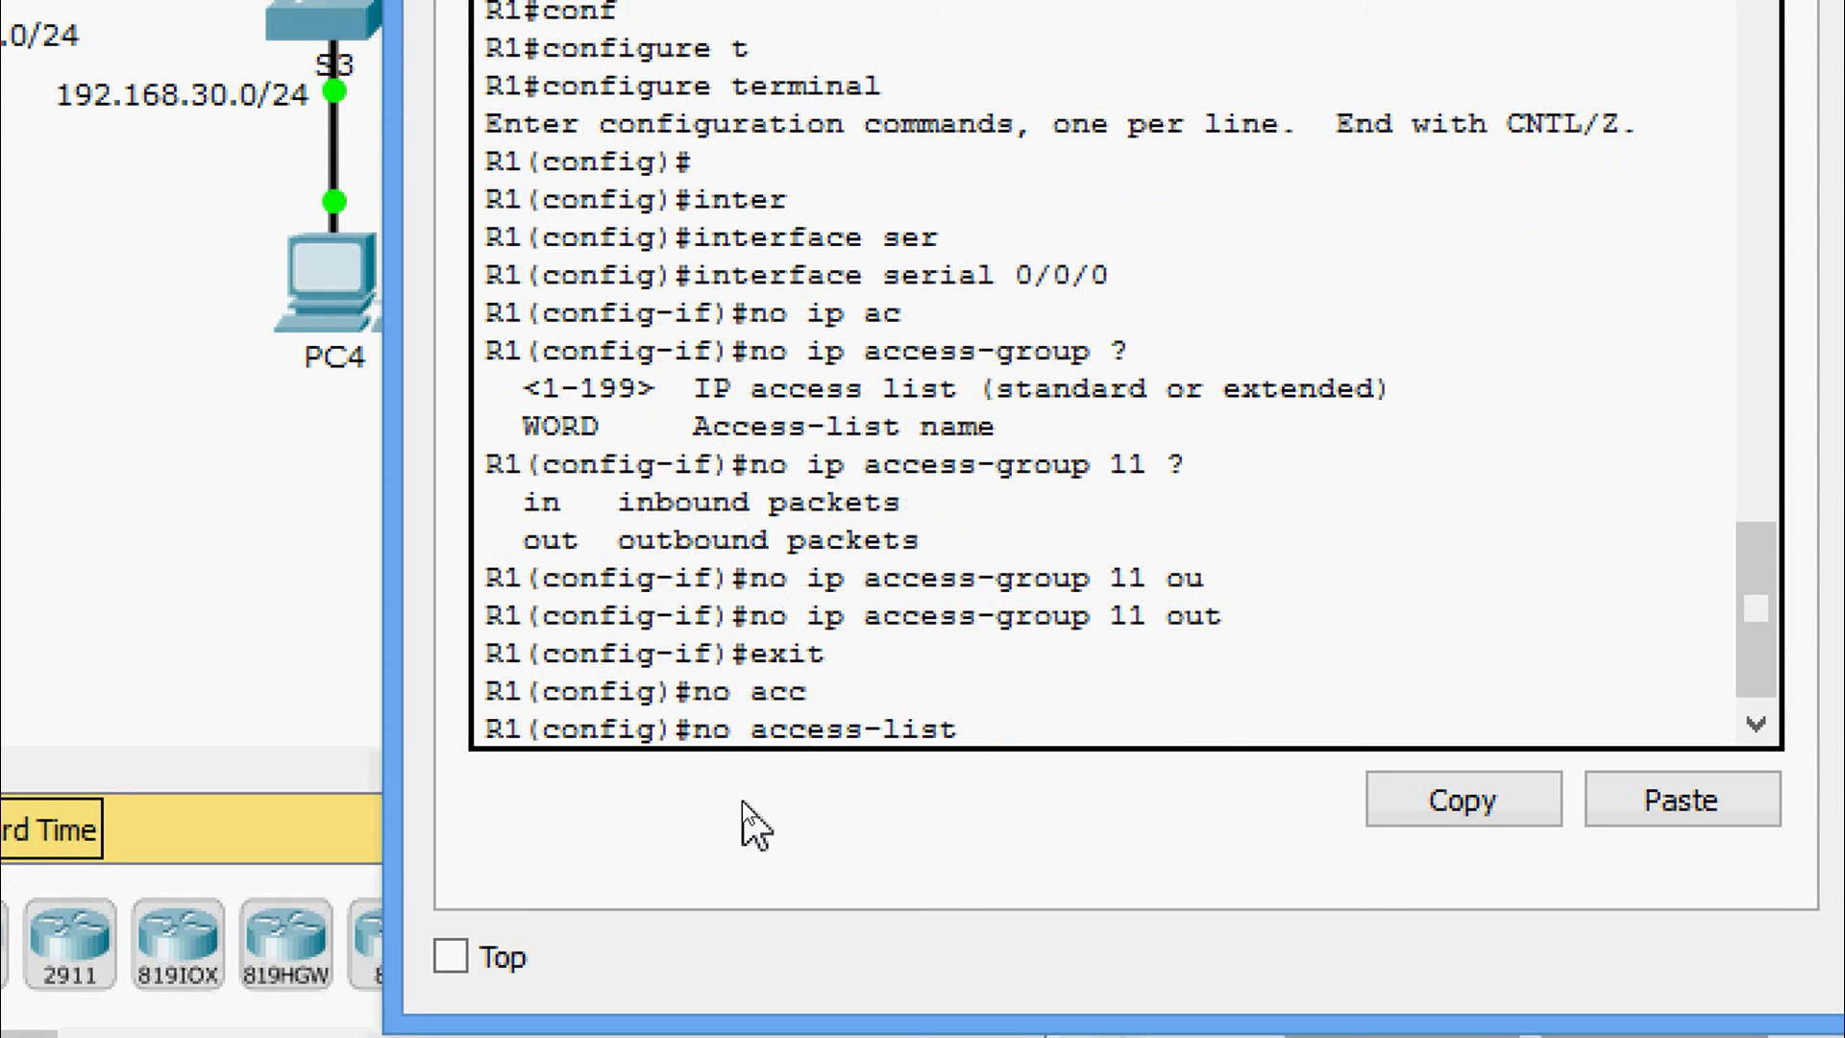
type("?")
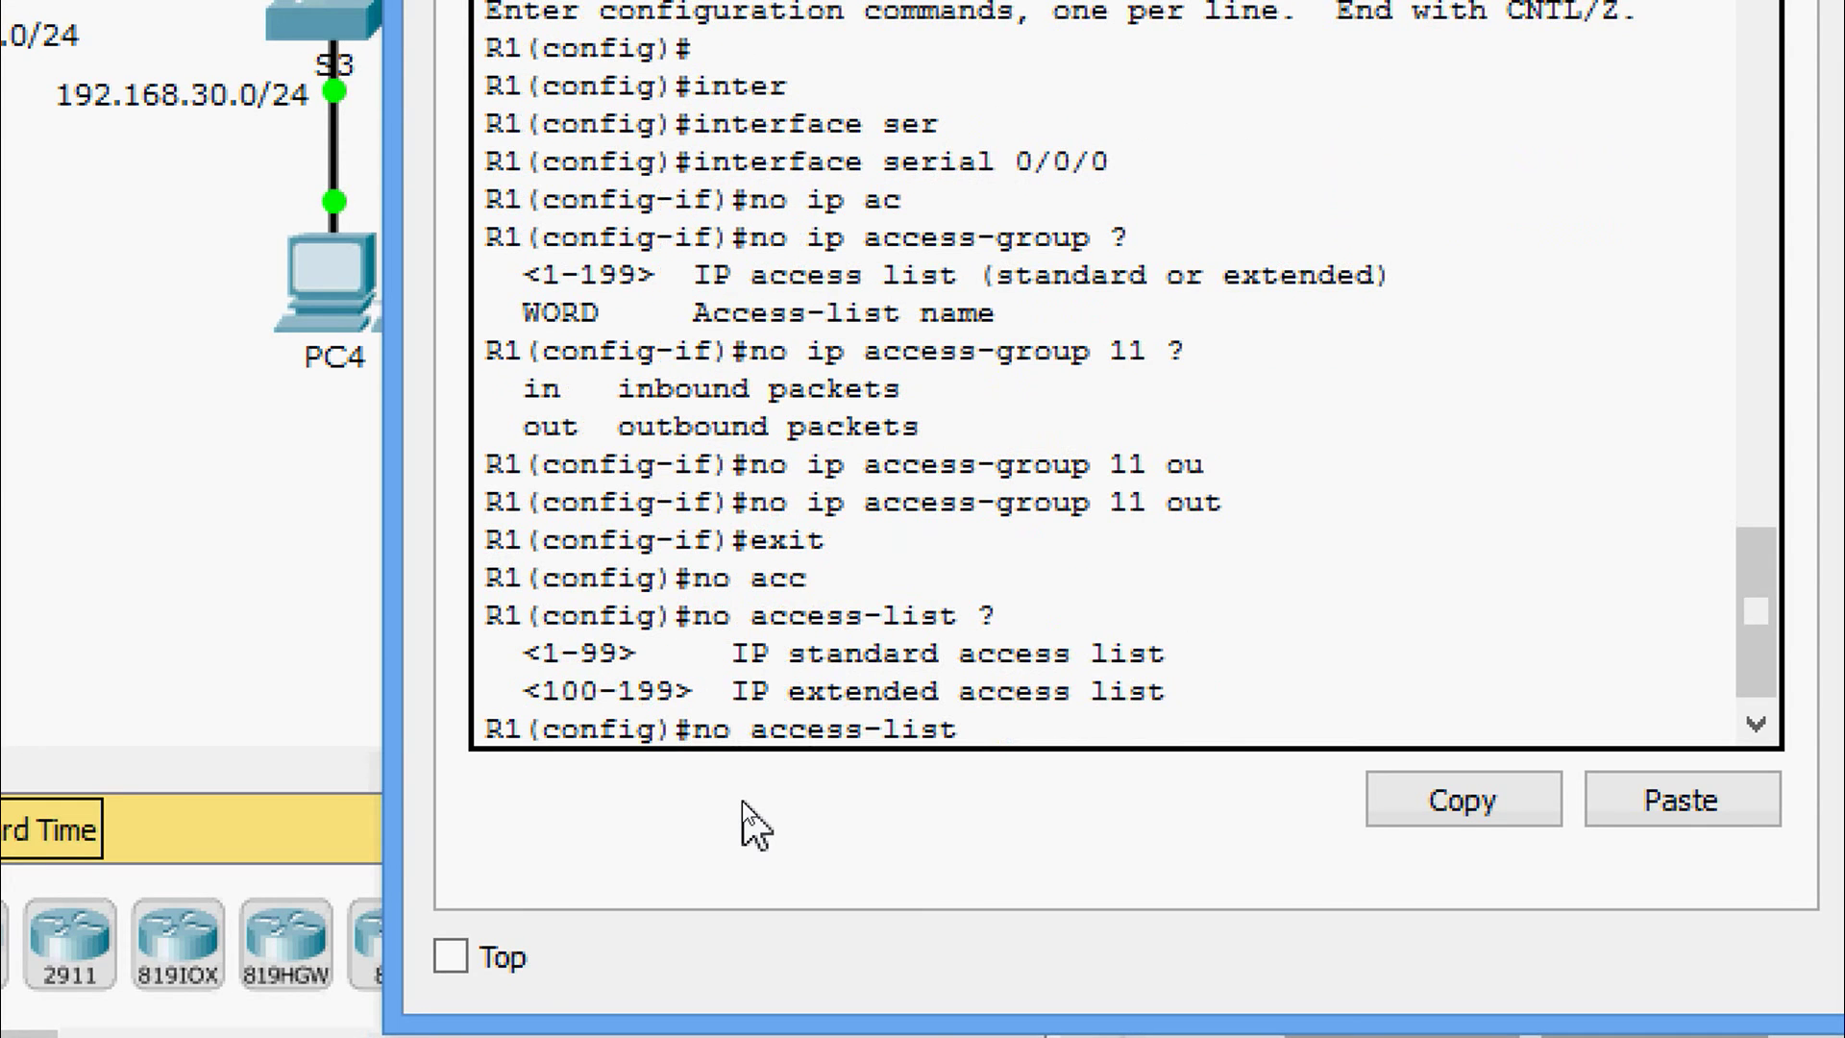
type("11")
key("Return")
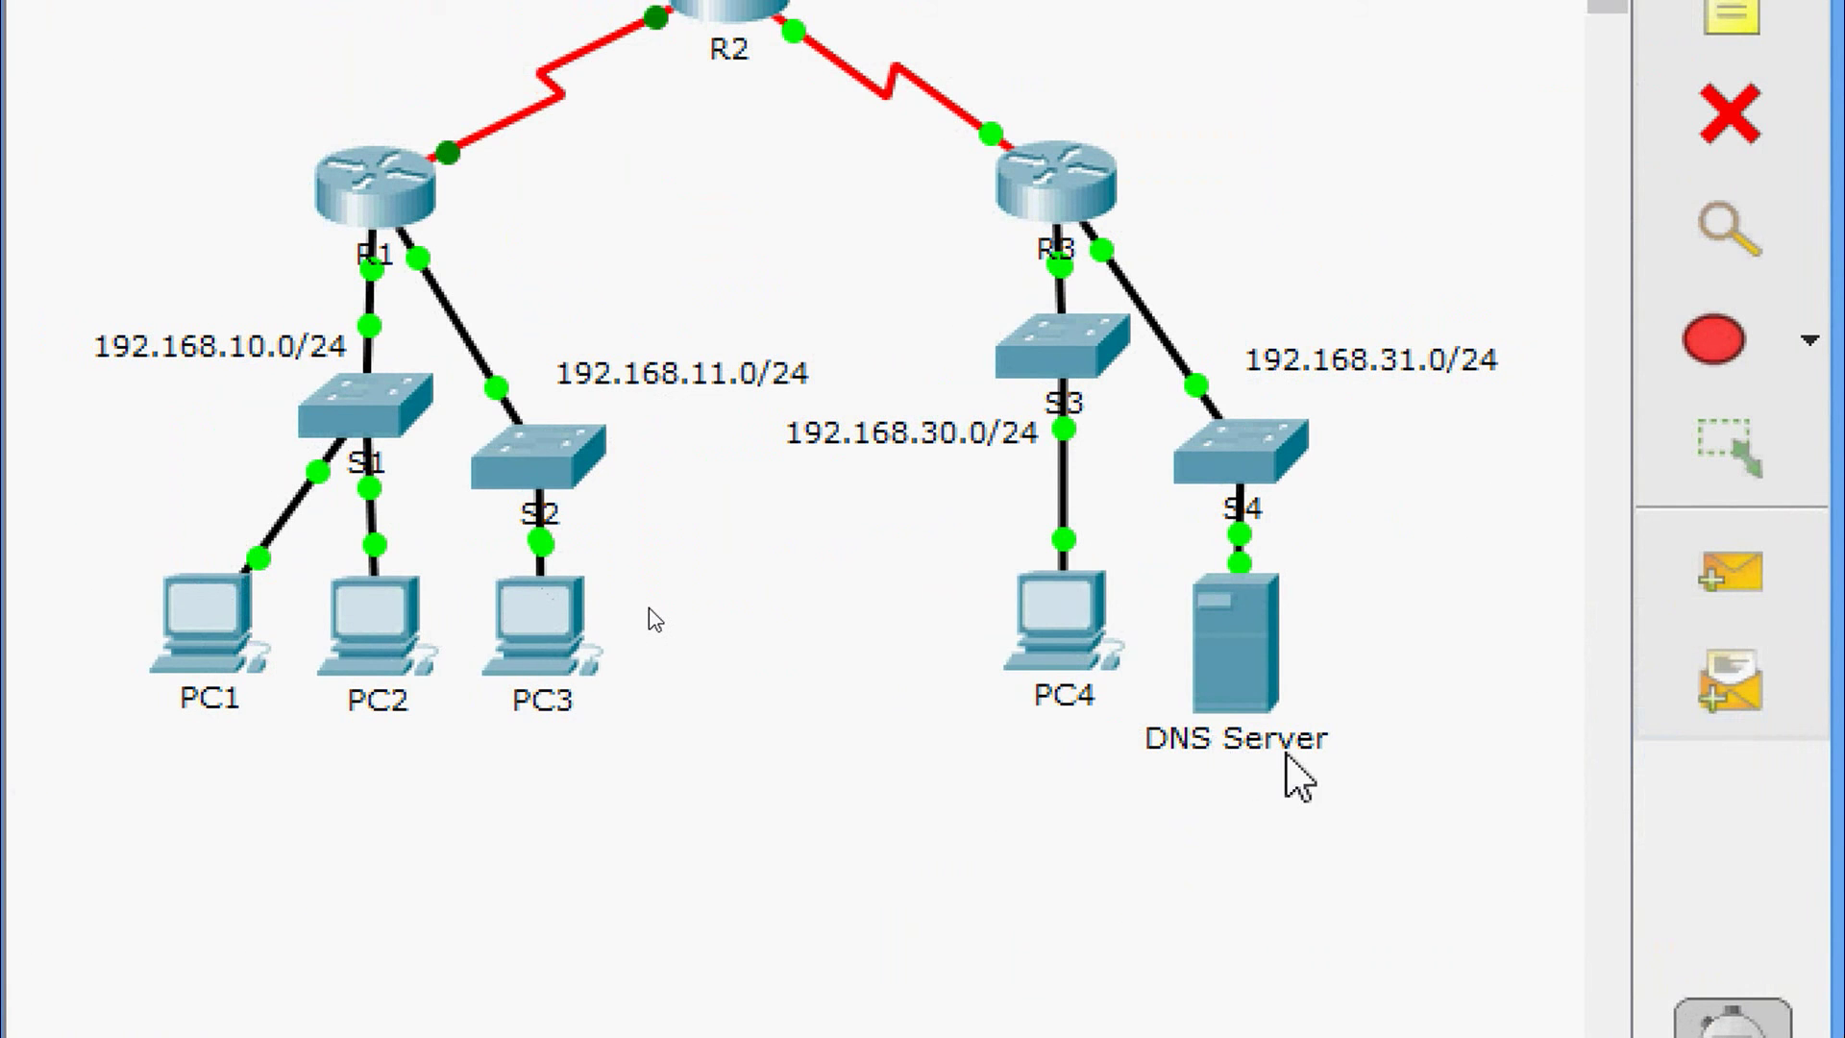
- Run ipconfig in PC4's command prompt, copy the IP address from its output, and close the PC4 window
mouse_move(1289, 766)
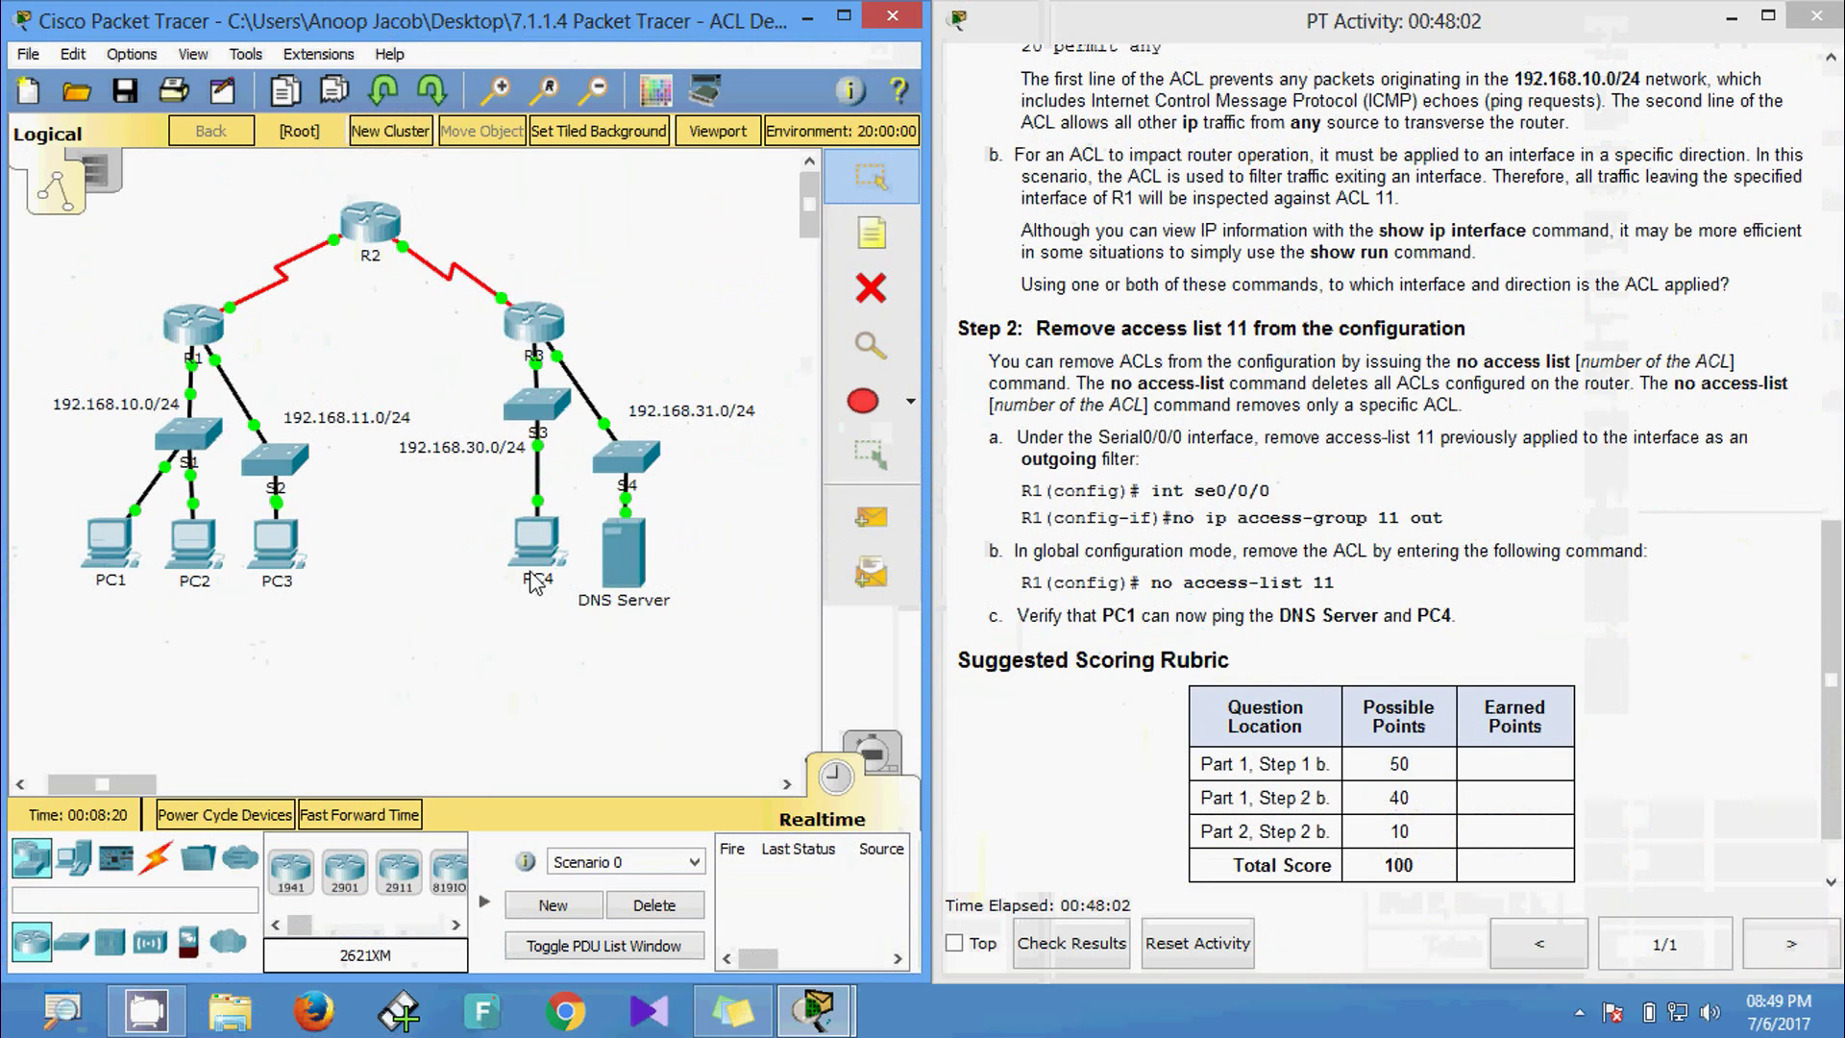
left_click(522, 567)
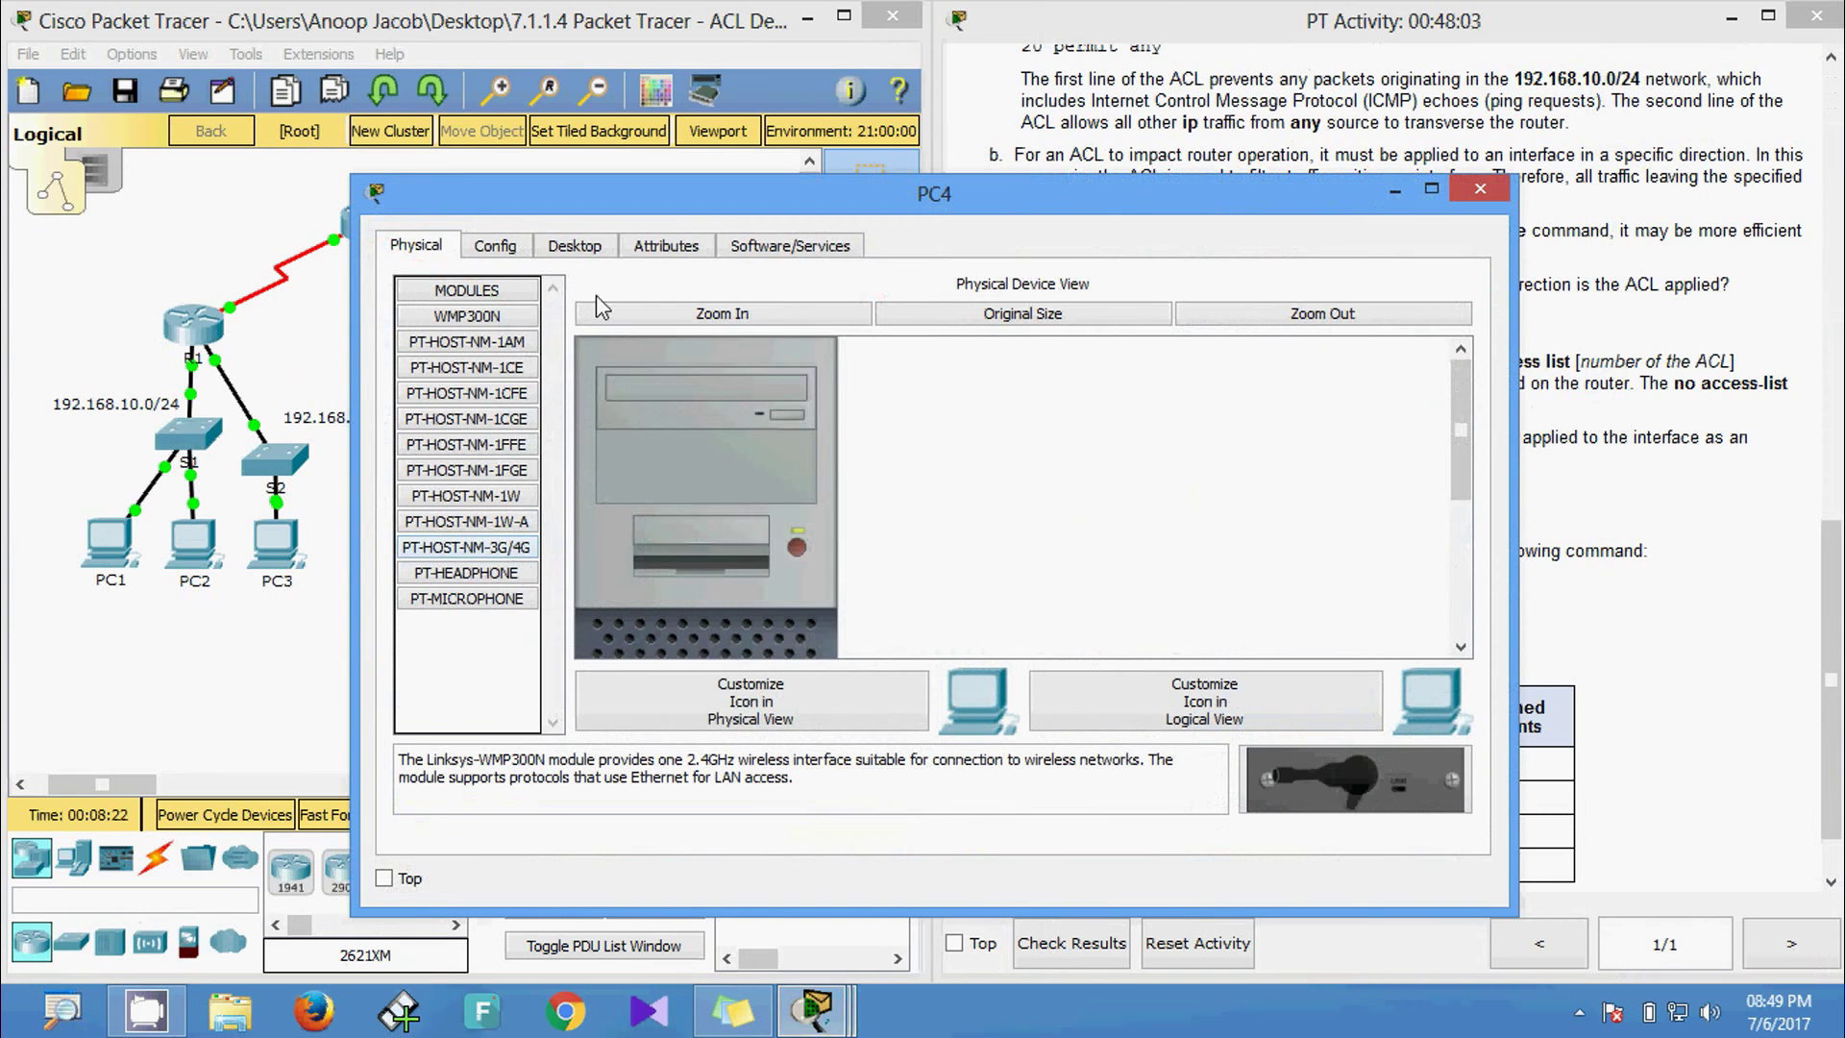
left_click(573, 250)
left_click(1177, 389)
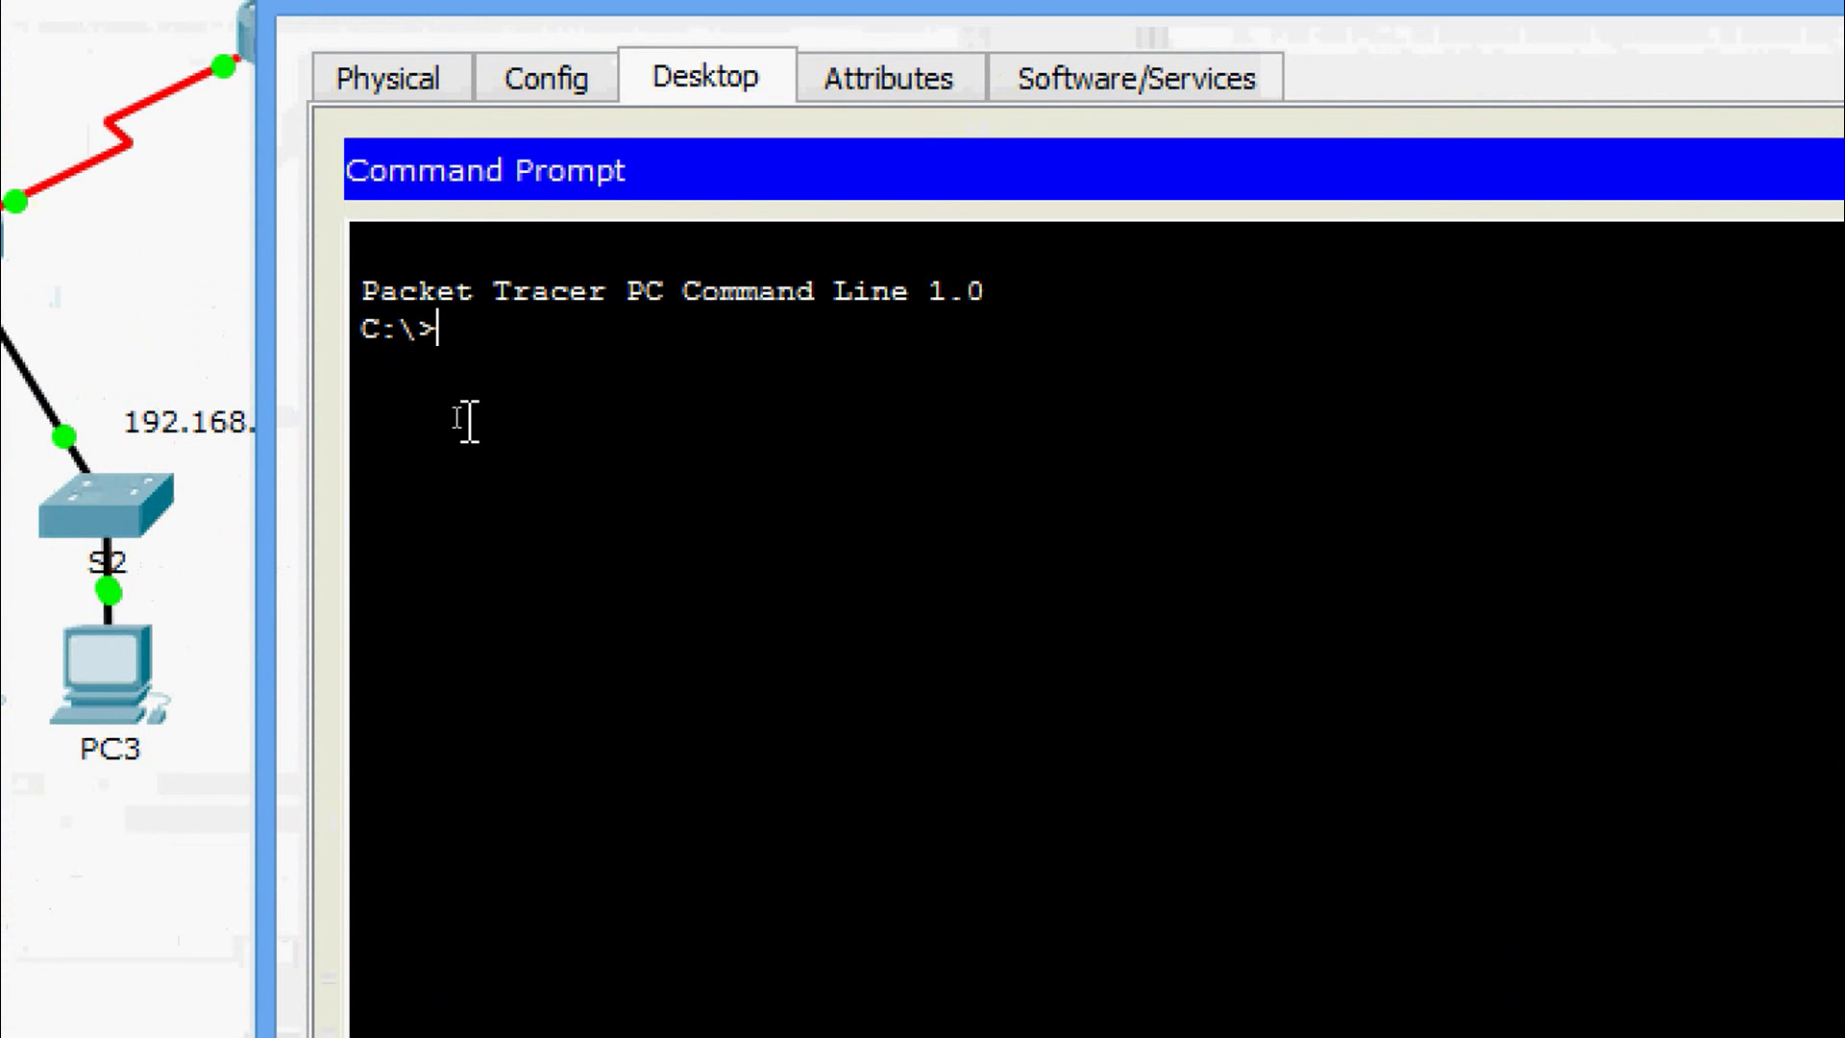
type("ipconfig")
key("Return")
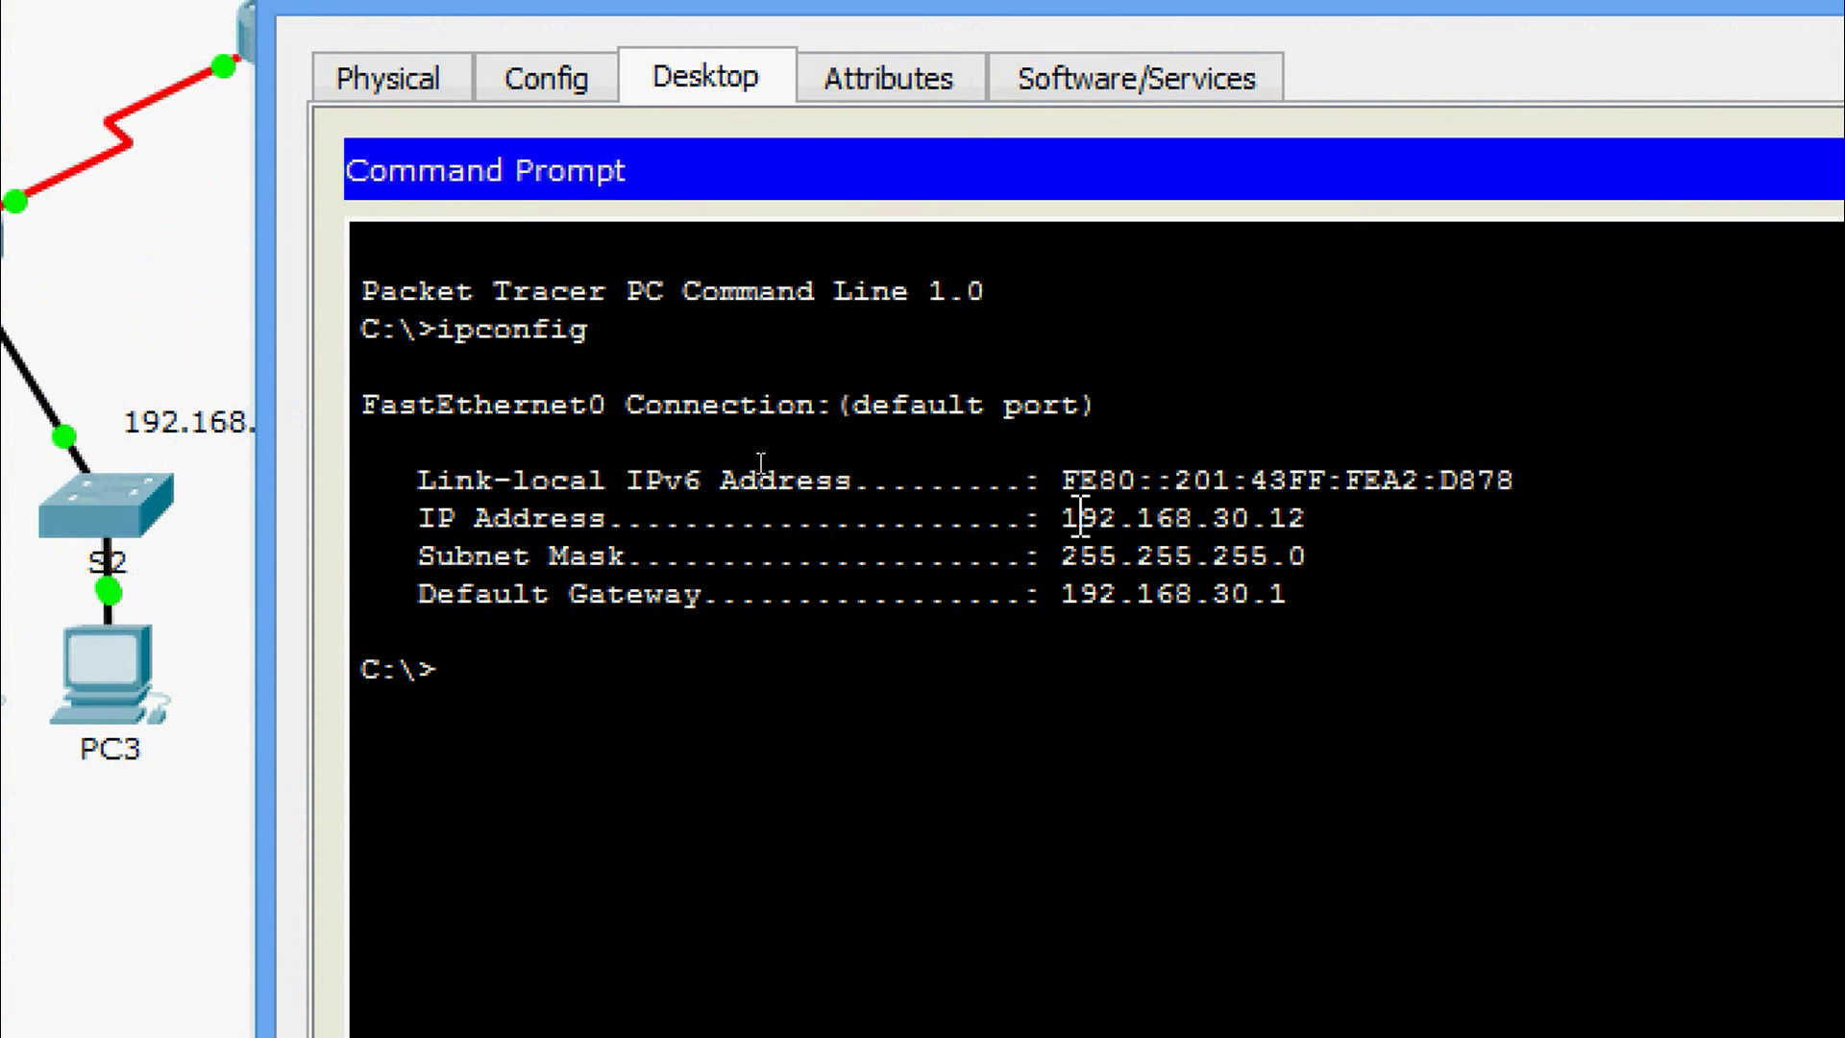
left_click_drag(1062, 517, 1287, 517)
key("ctrl+c")
right_click(1287, 517)
left_click(1379, 548)
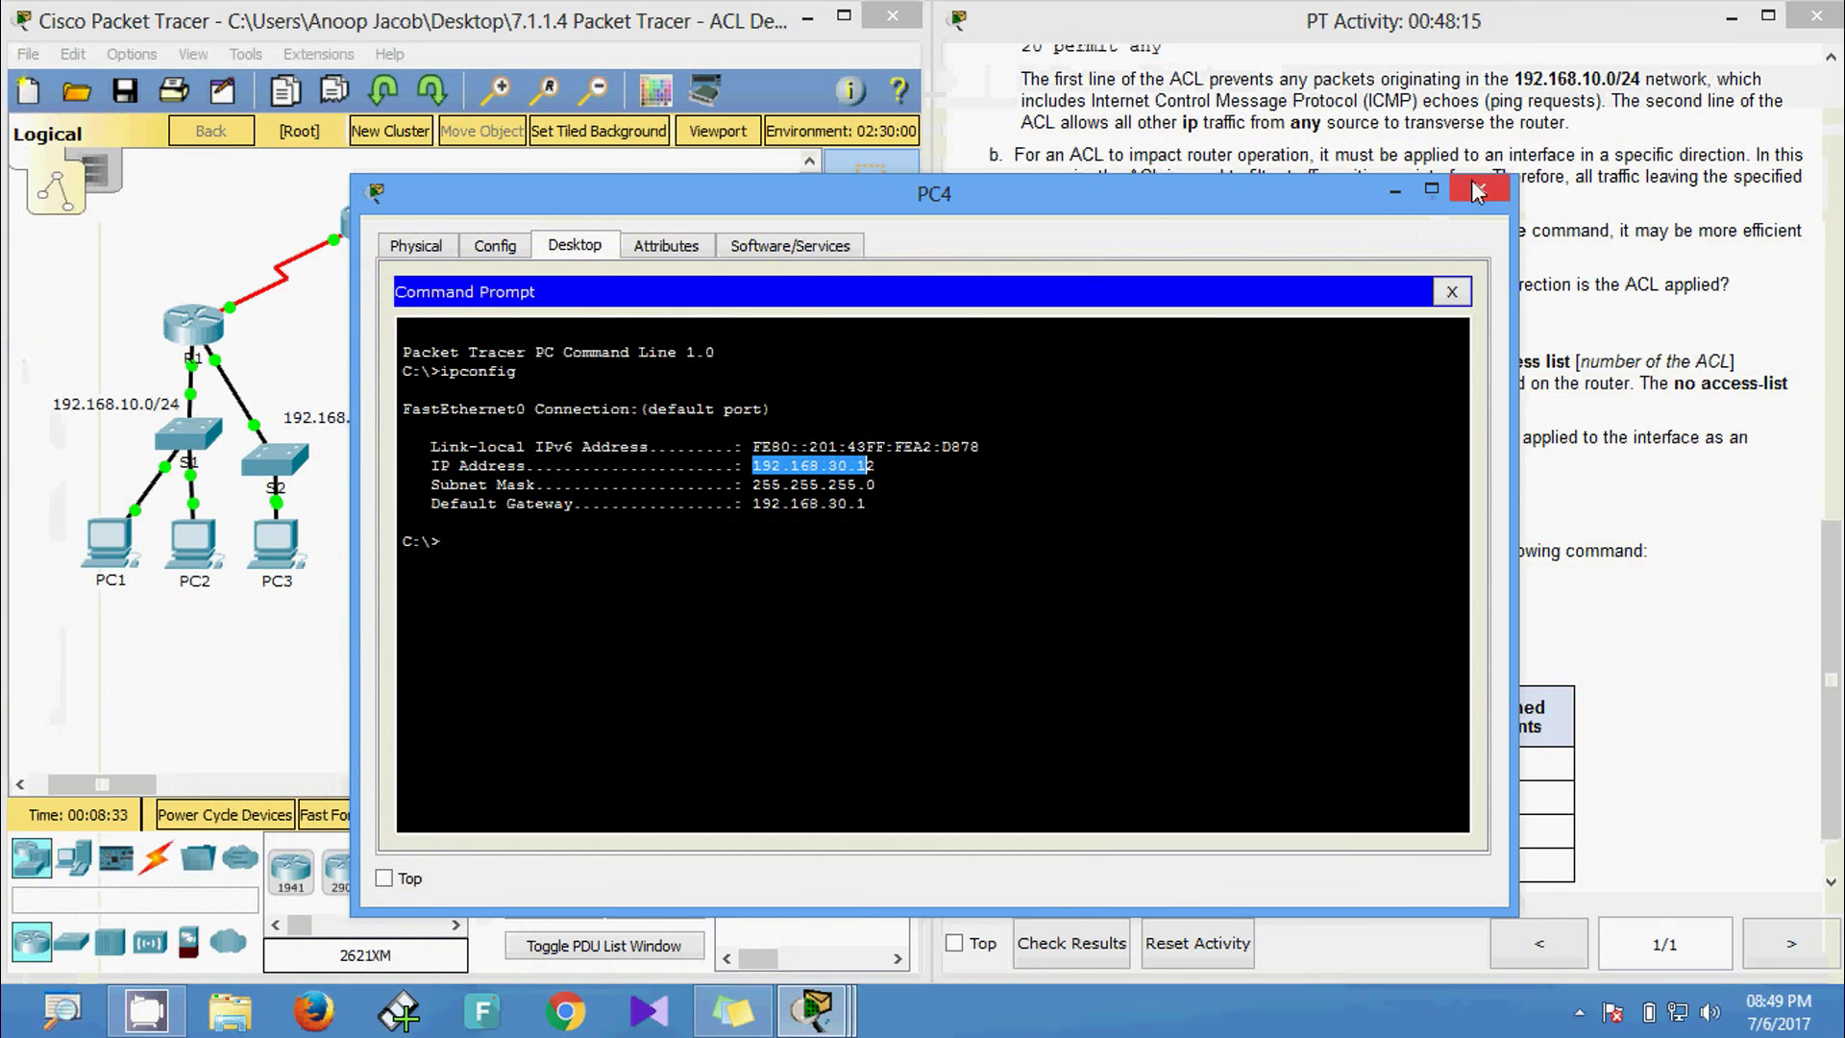
left_click(1478, 190)
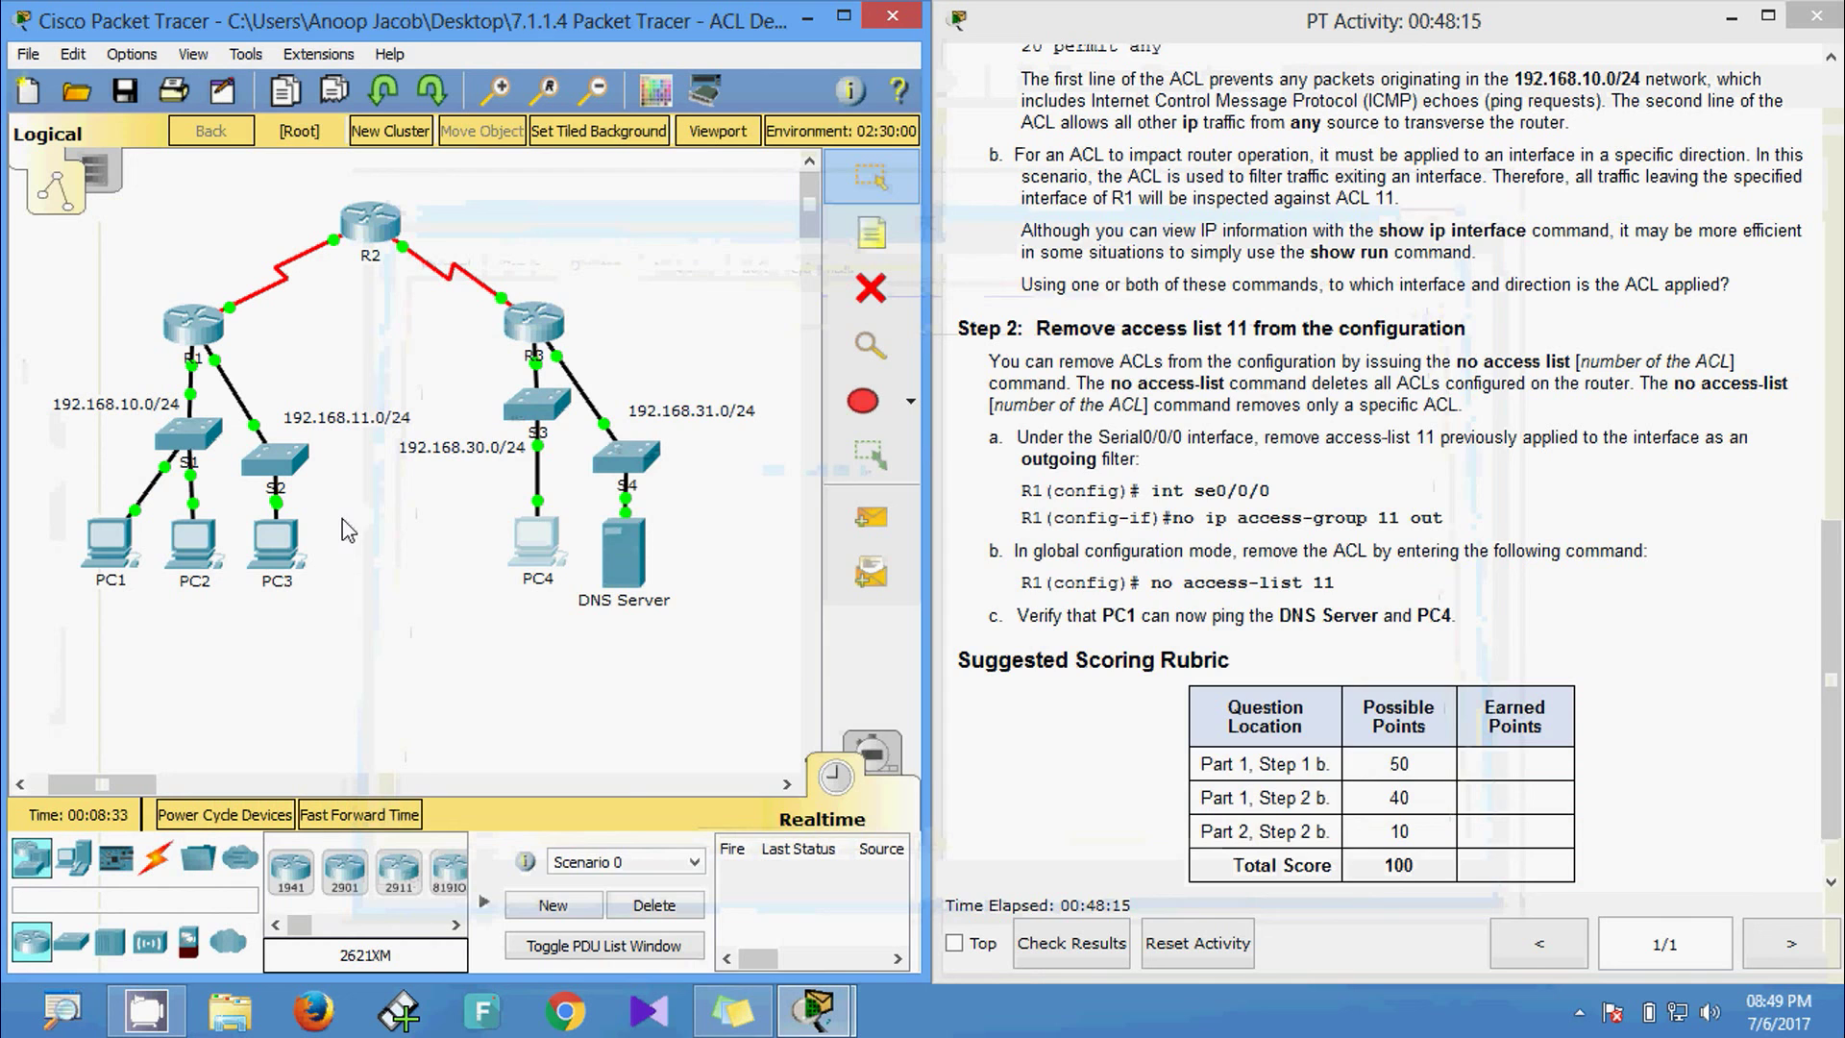
- Open PC1's command prompt and run a ping using the IP address copied from PC4
left_click(110, 543)
left_click(575, 245)
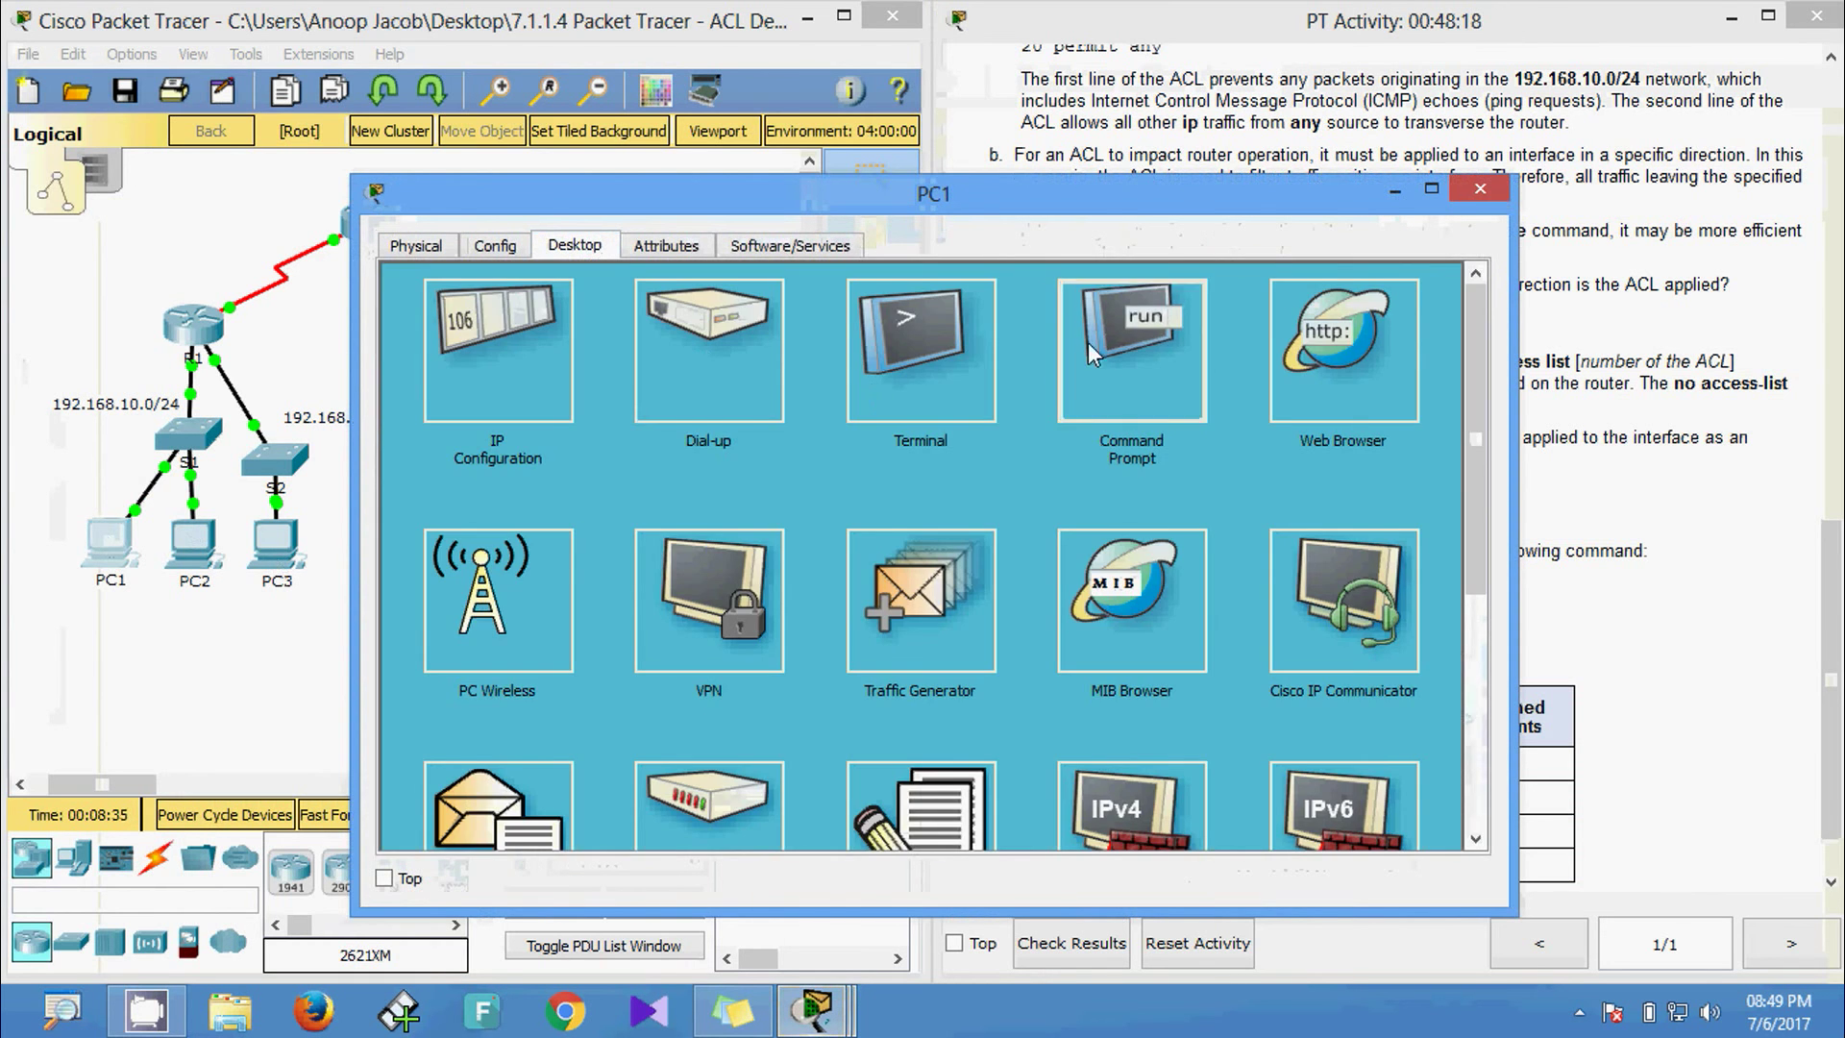
left_click(1129, 332)
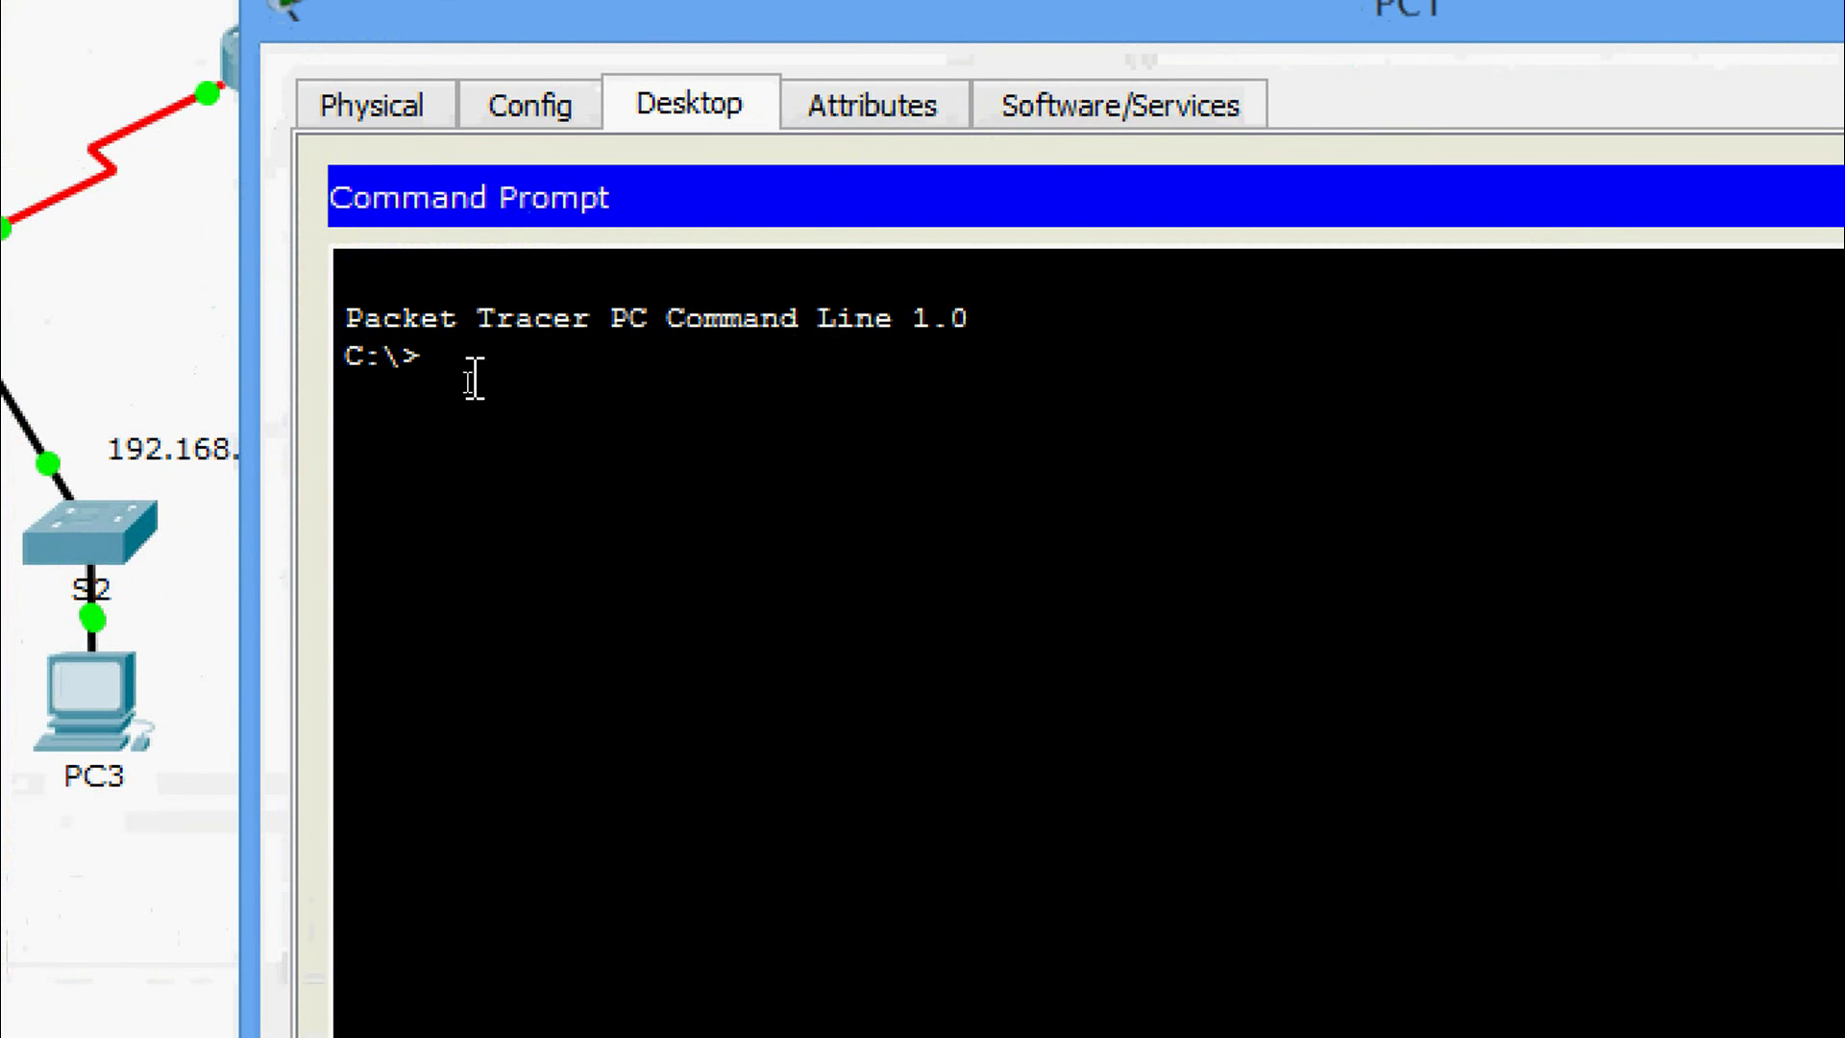
type("ping")
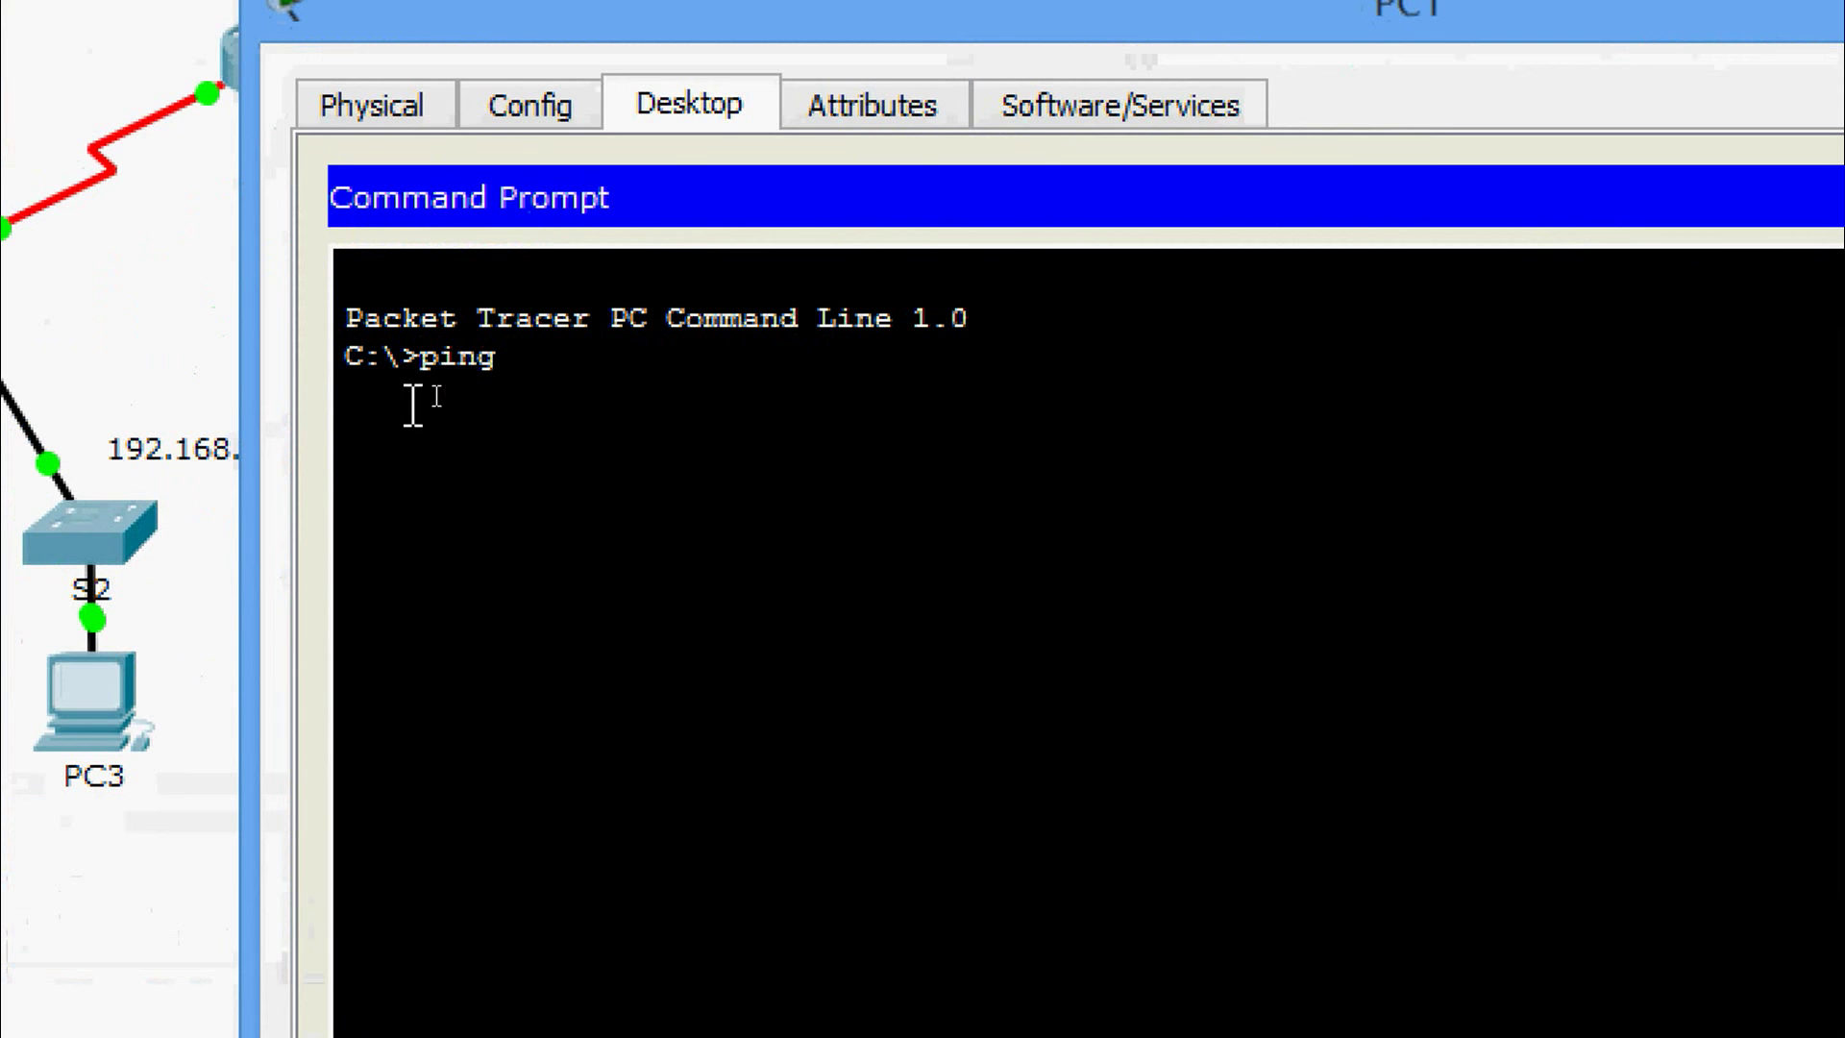
right_click(555, 357)
left_click(634, 450)
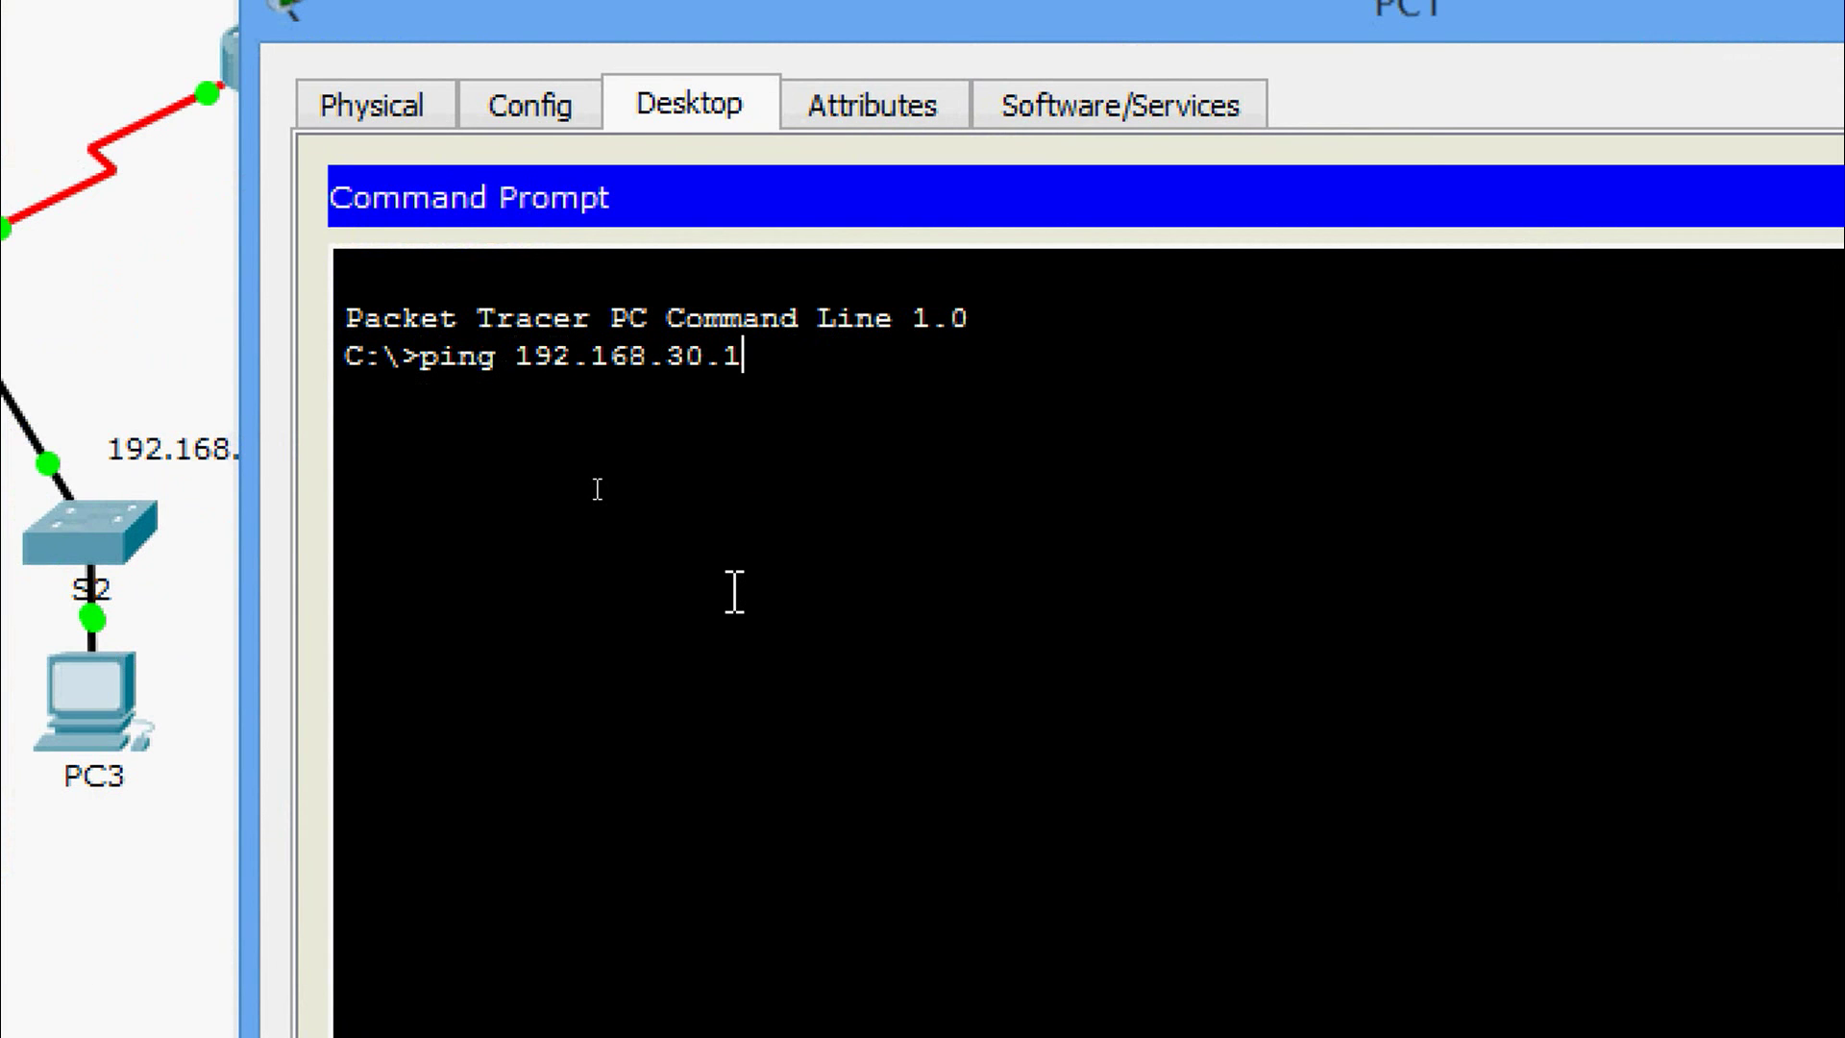
key("Return")
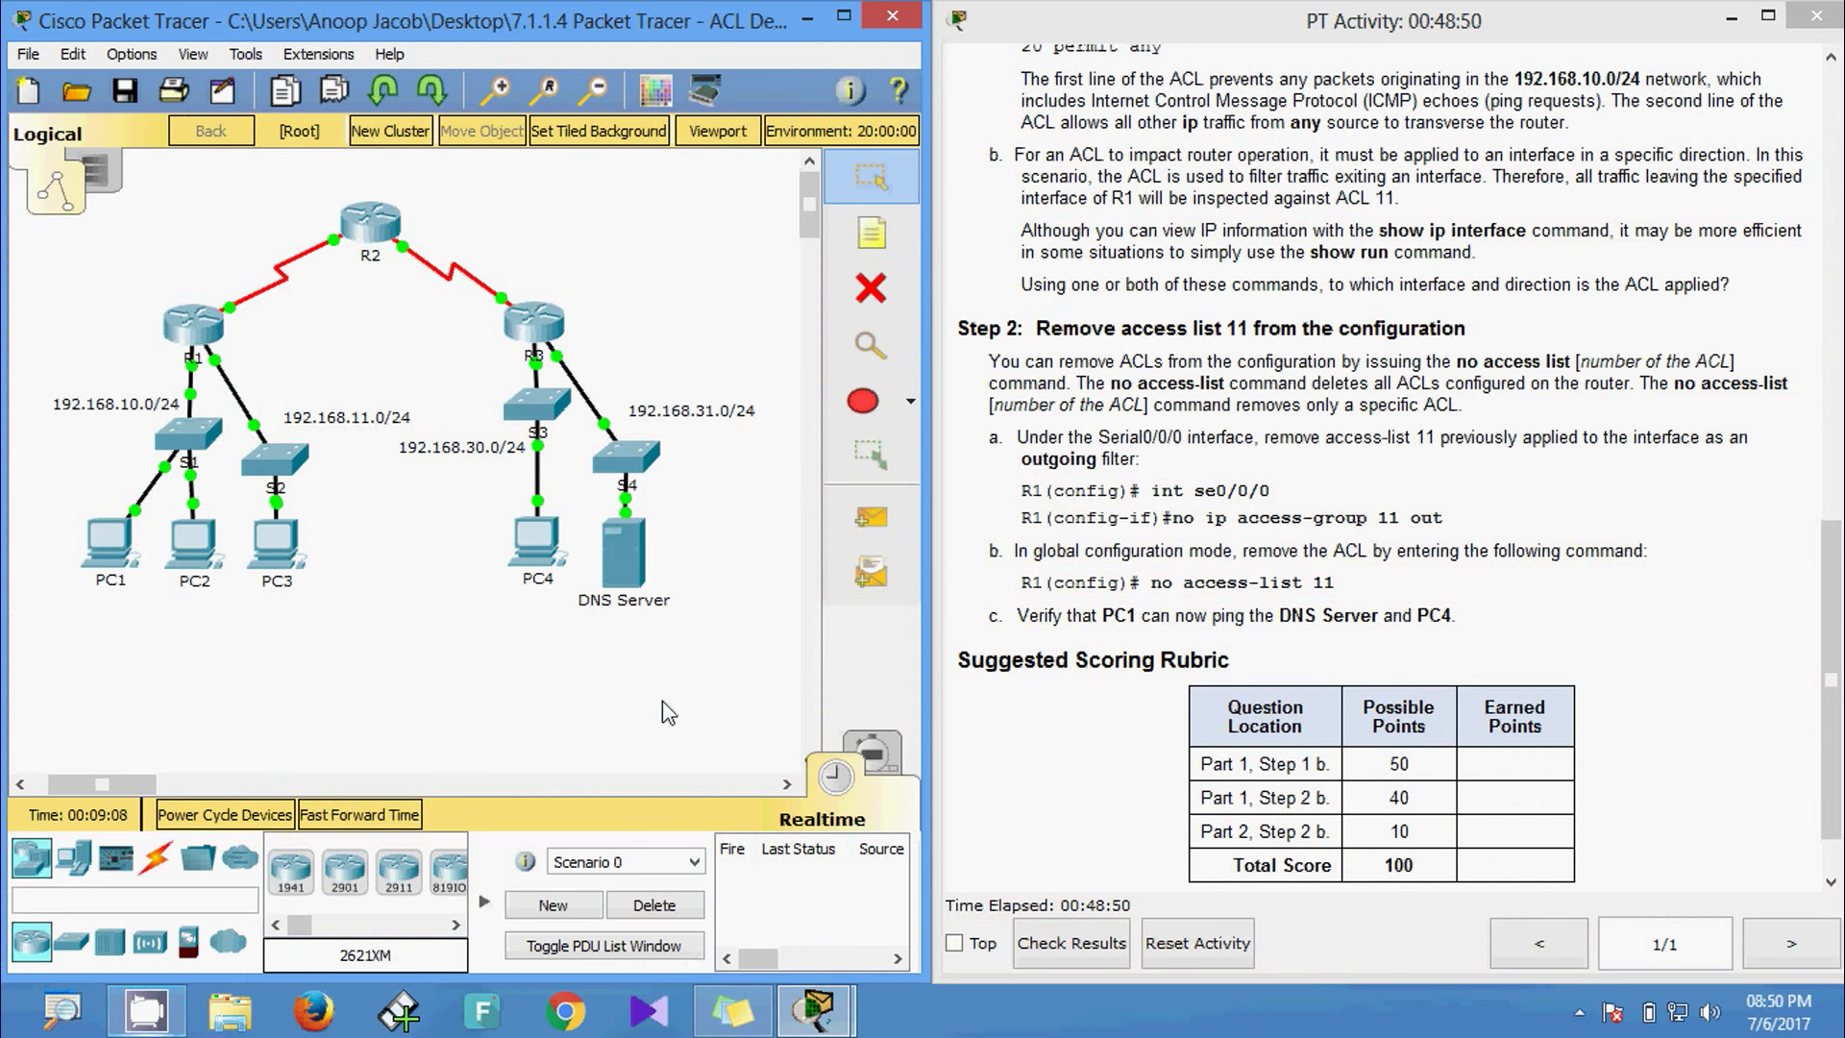
- Run ipconfig in the DNS Server's command prompt, copy the IP address 192.168.31.12 from its output, and close the server window
left_click(627, 575)
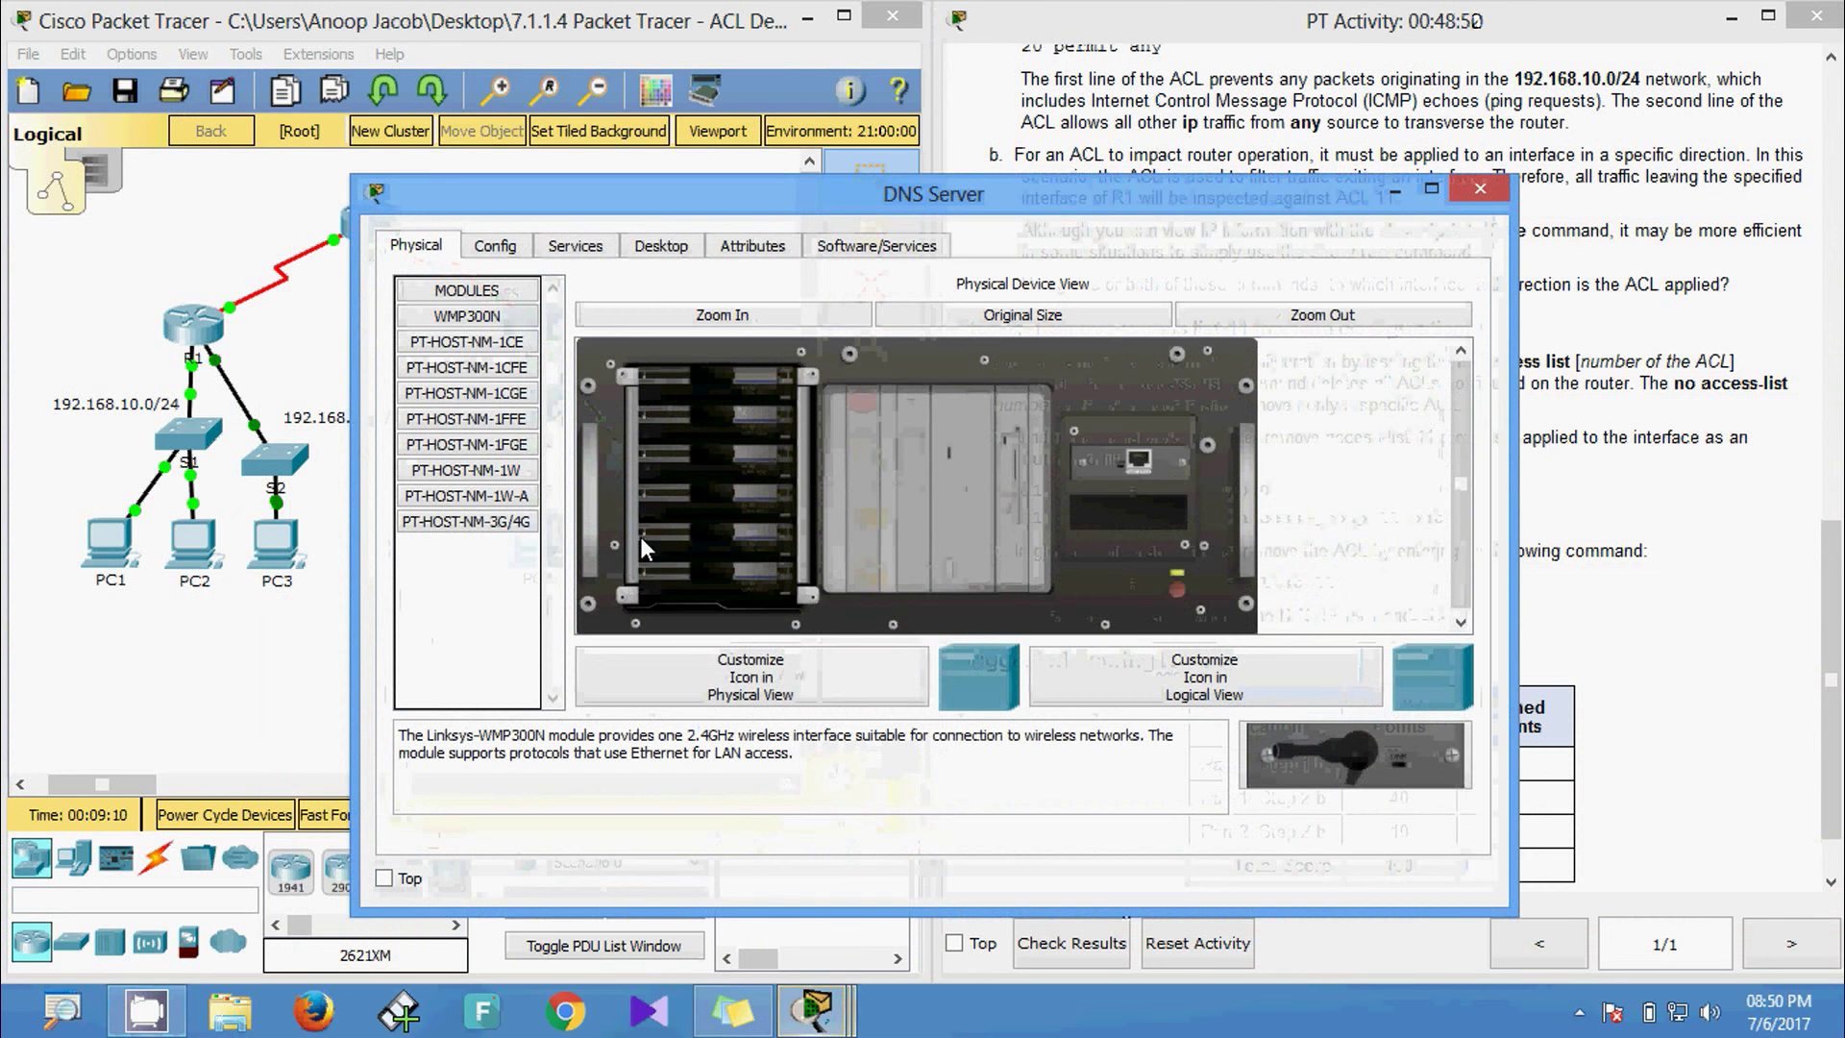
left_click(667, 248)
left_click(746, 354)
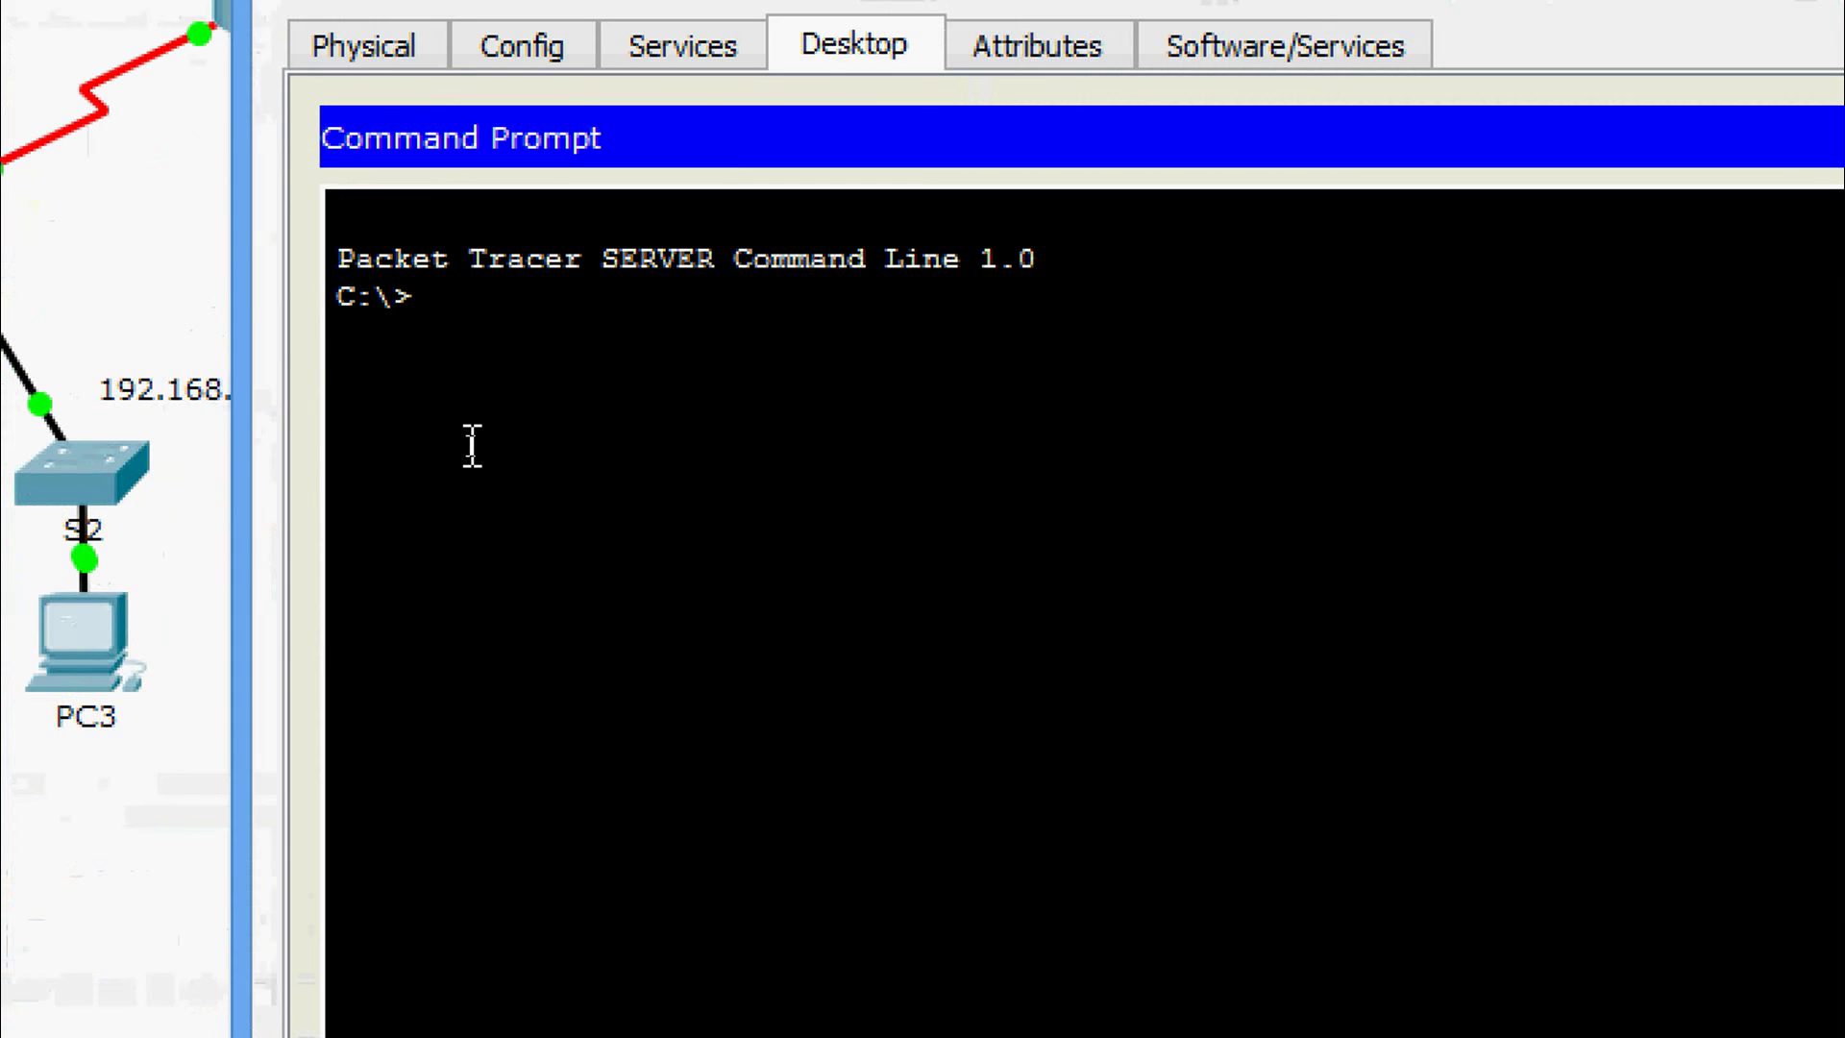
type("ipconfig")
key("Return")
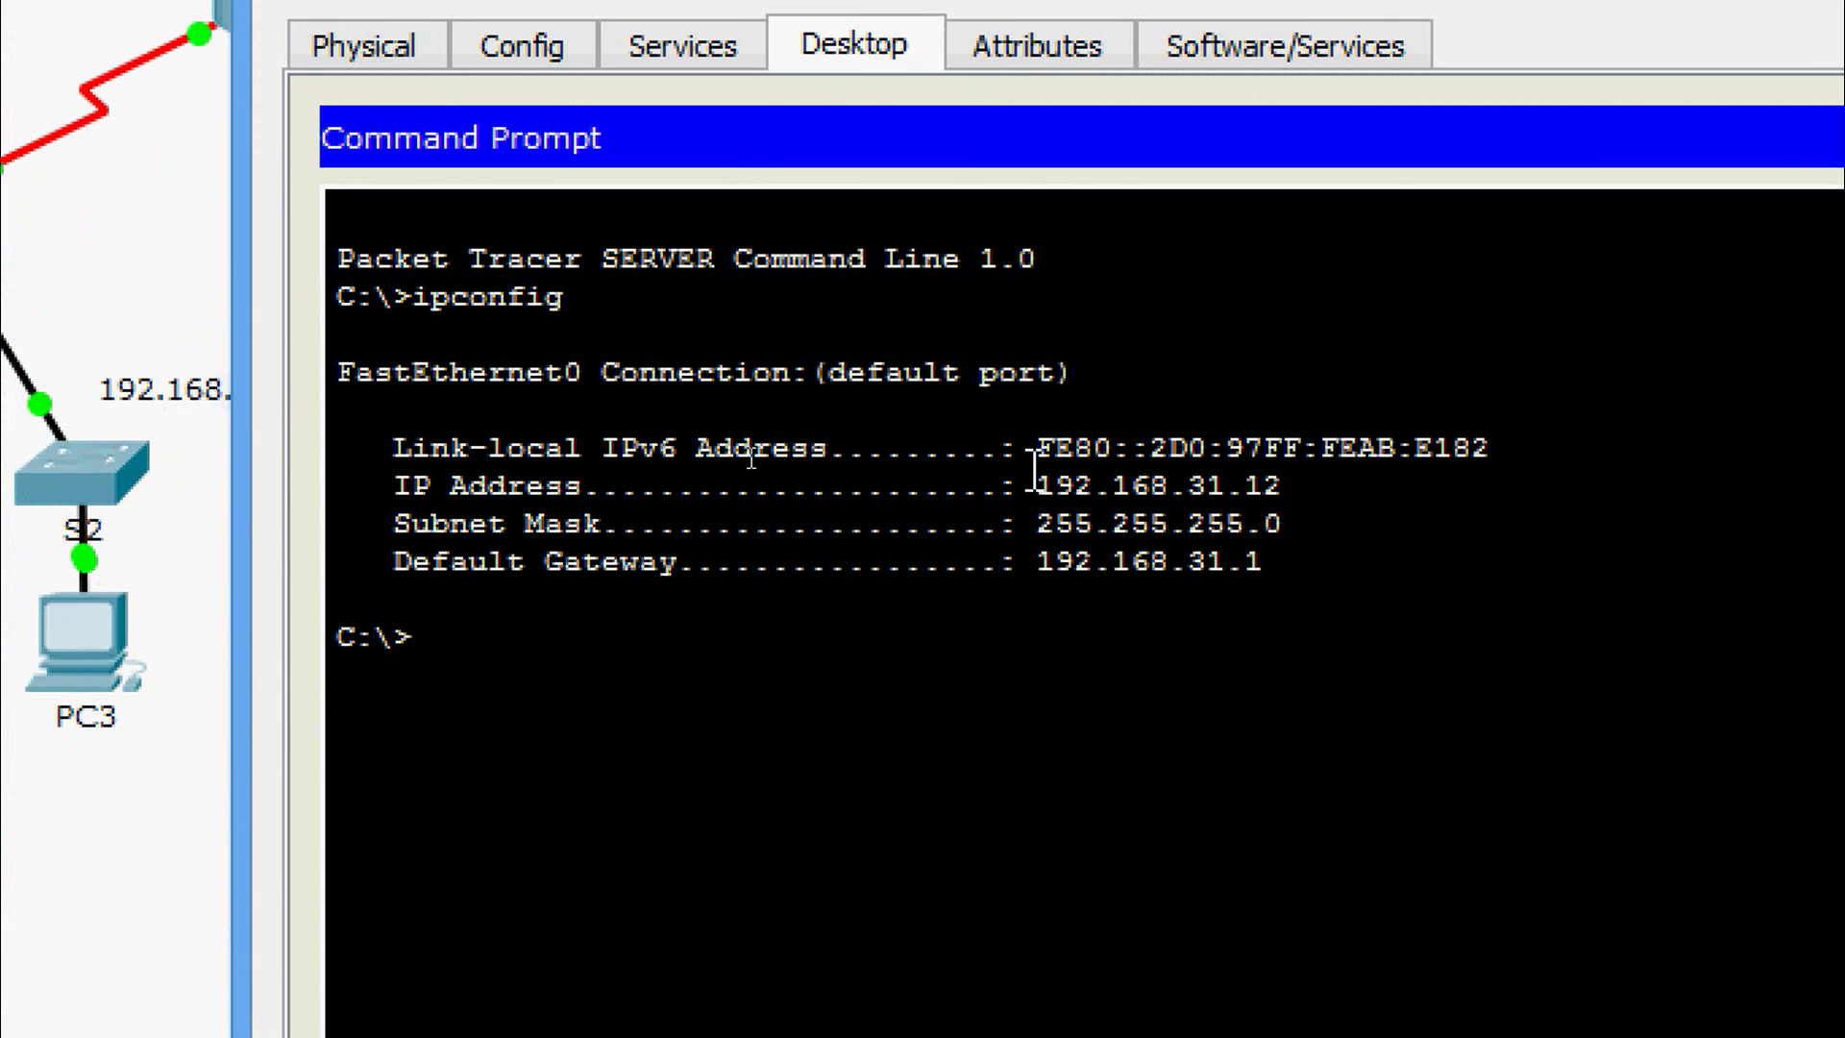
left_click_drag(1036, 485, 1287, 486)
right_click(1249, 488)
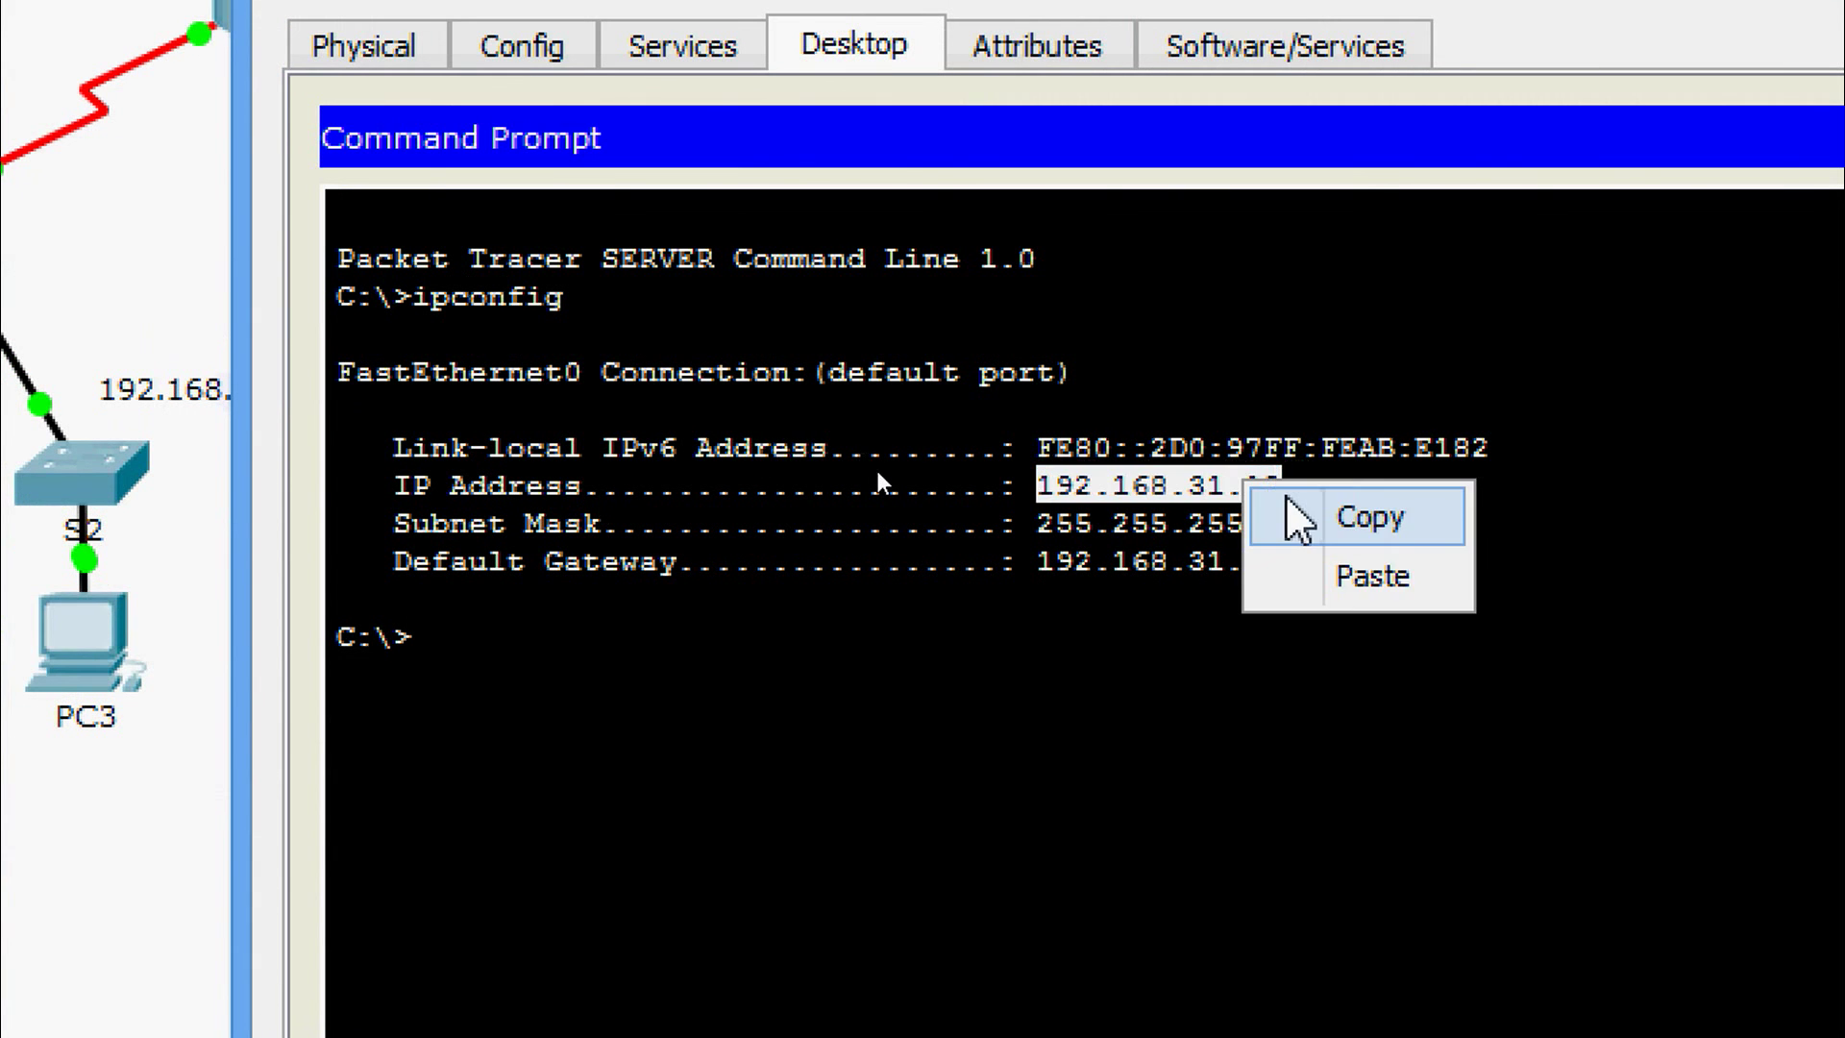
left_click(1302, 514)
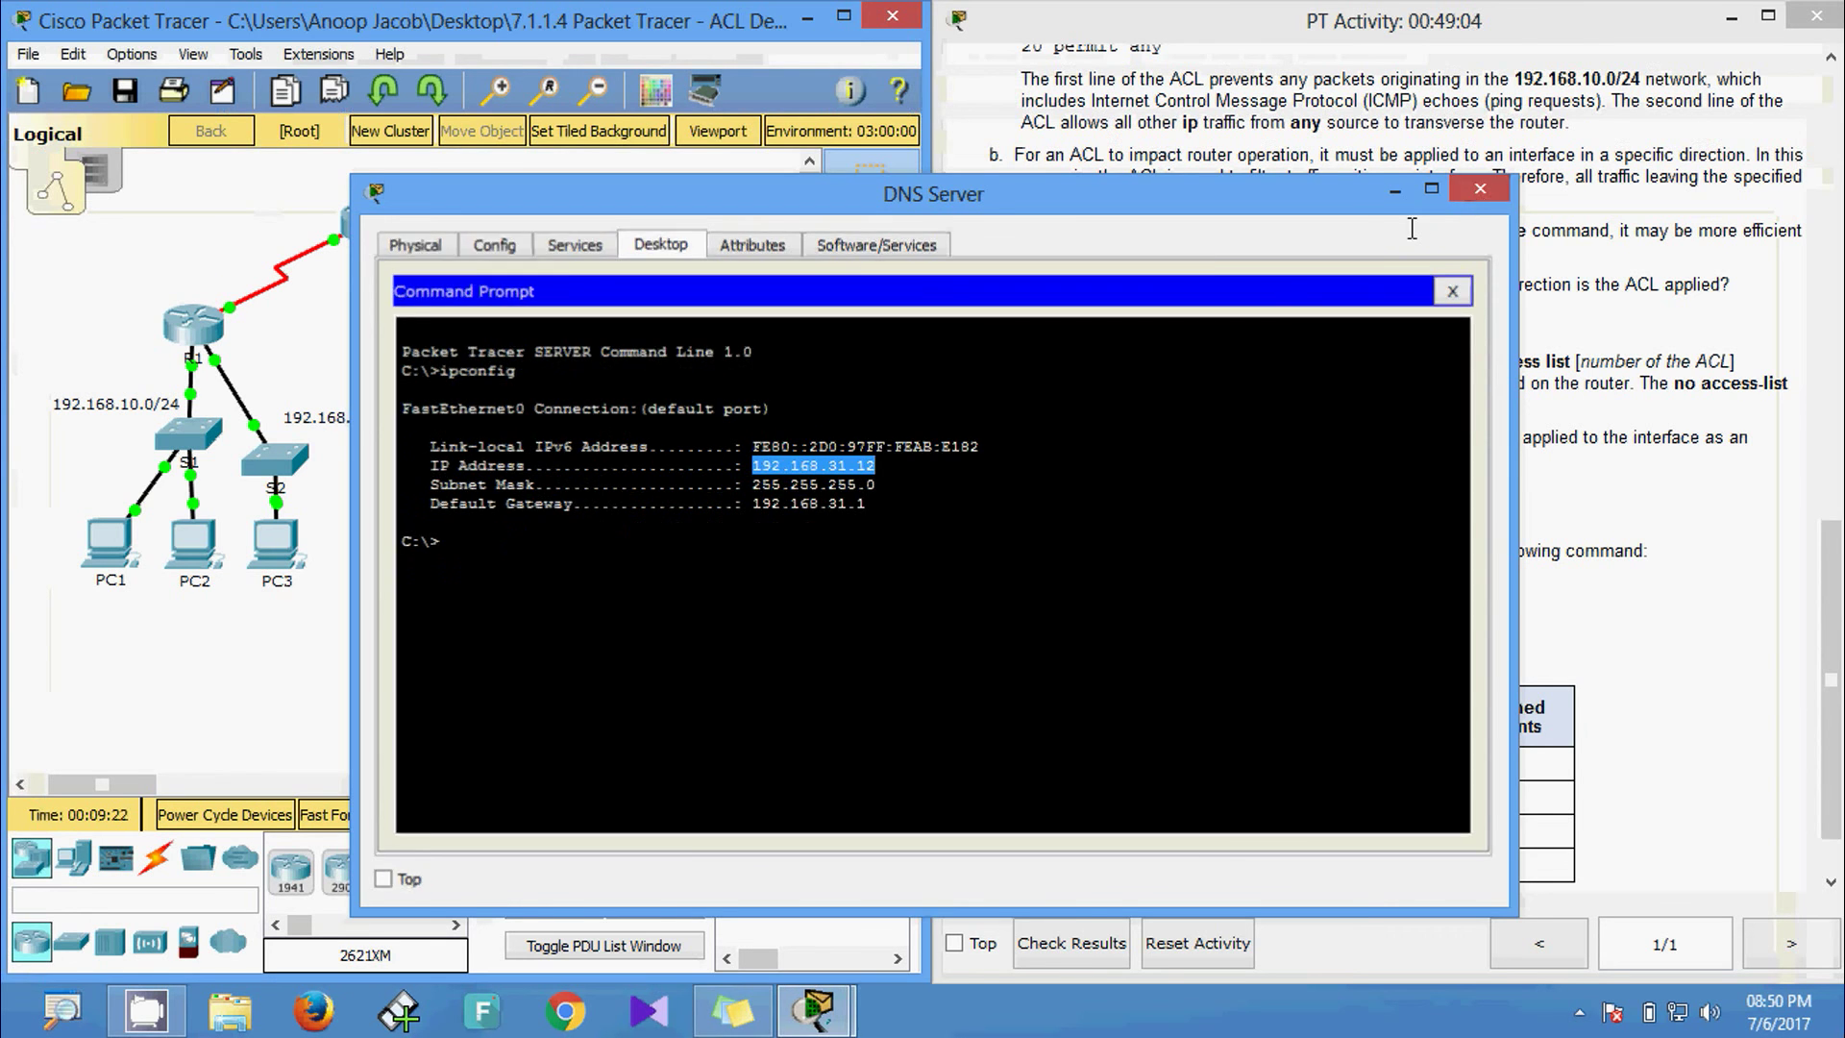
left_click(1507, 188)
- Open PC1's command prompt and ping the DNS Server at the copied address 192.168.31.12
left_click(108, 543)
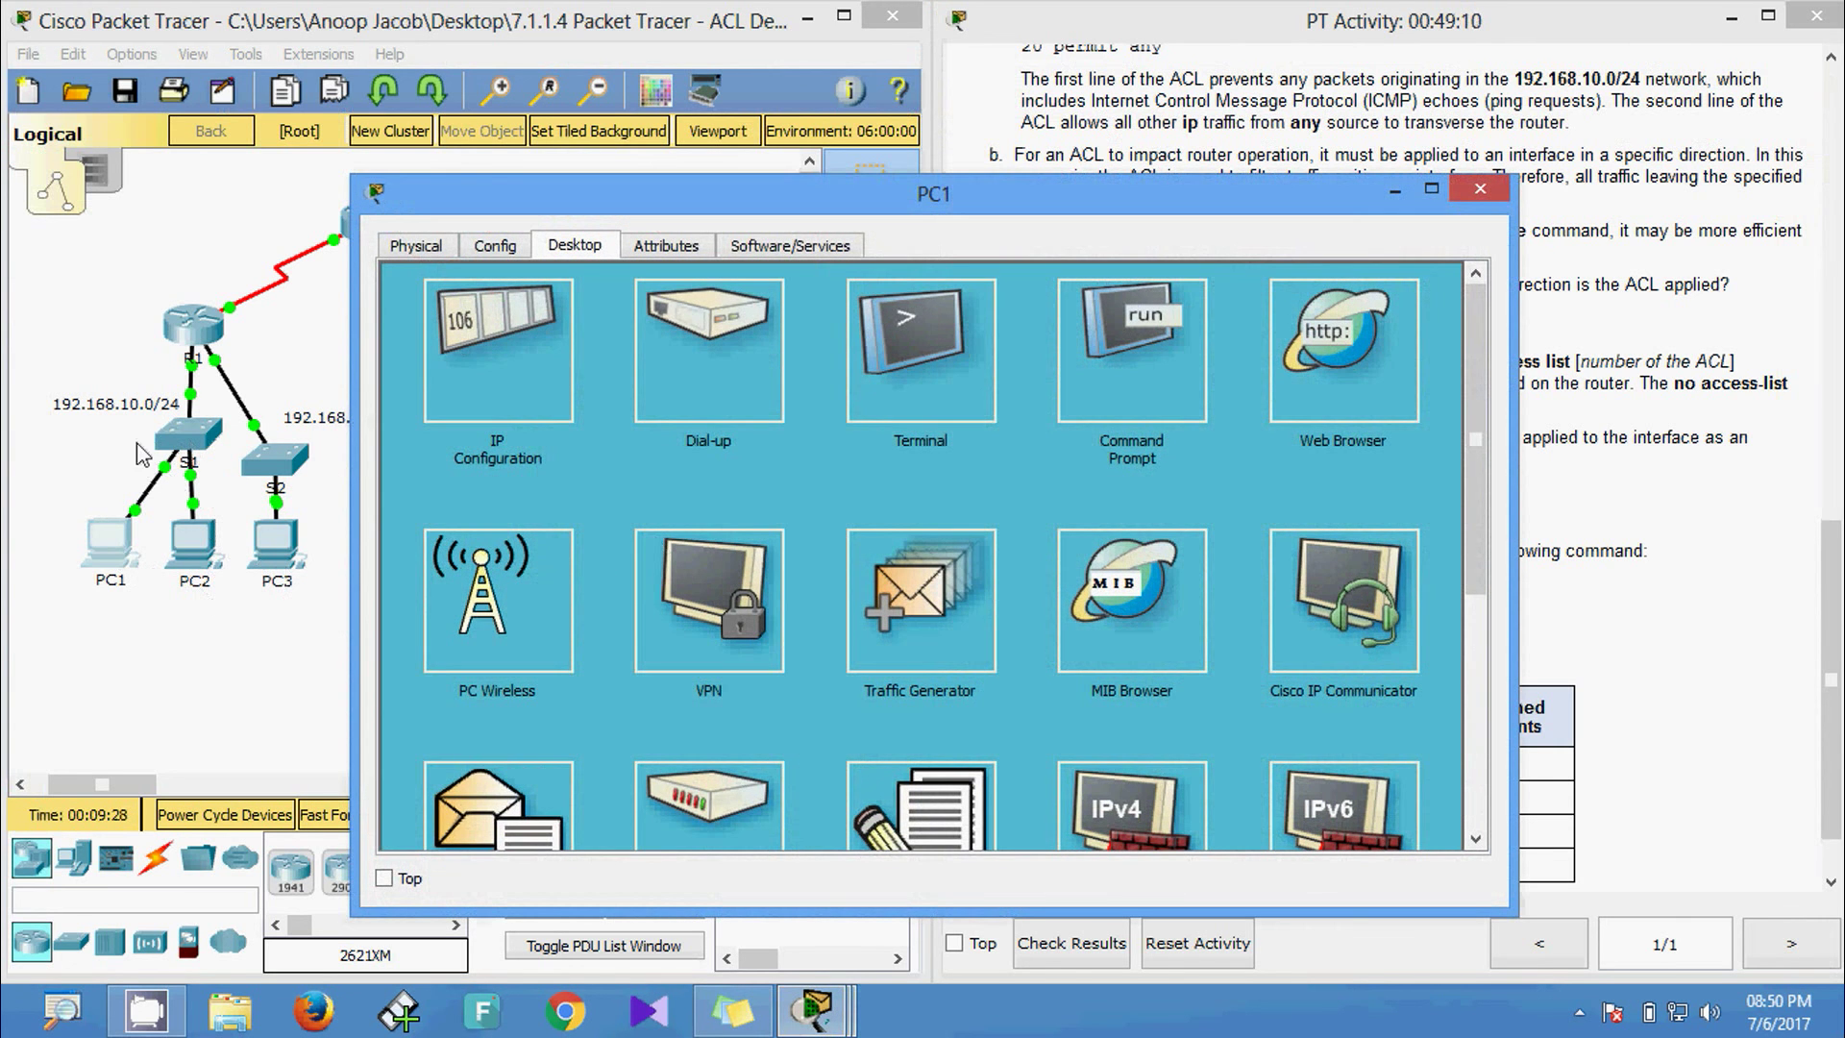
left_click(1108, 360)
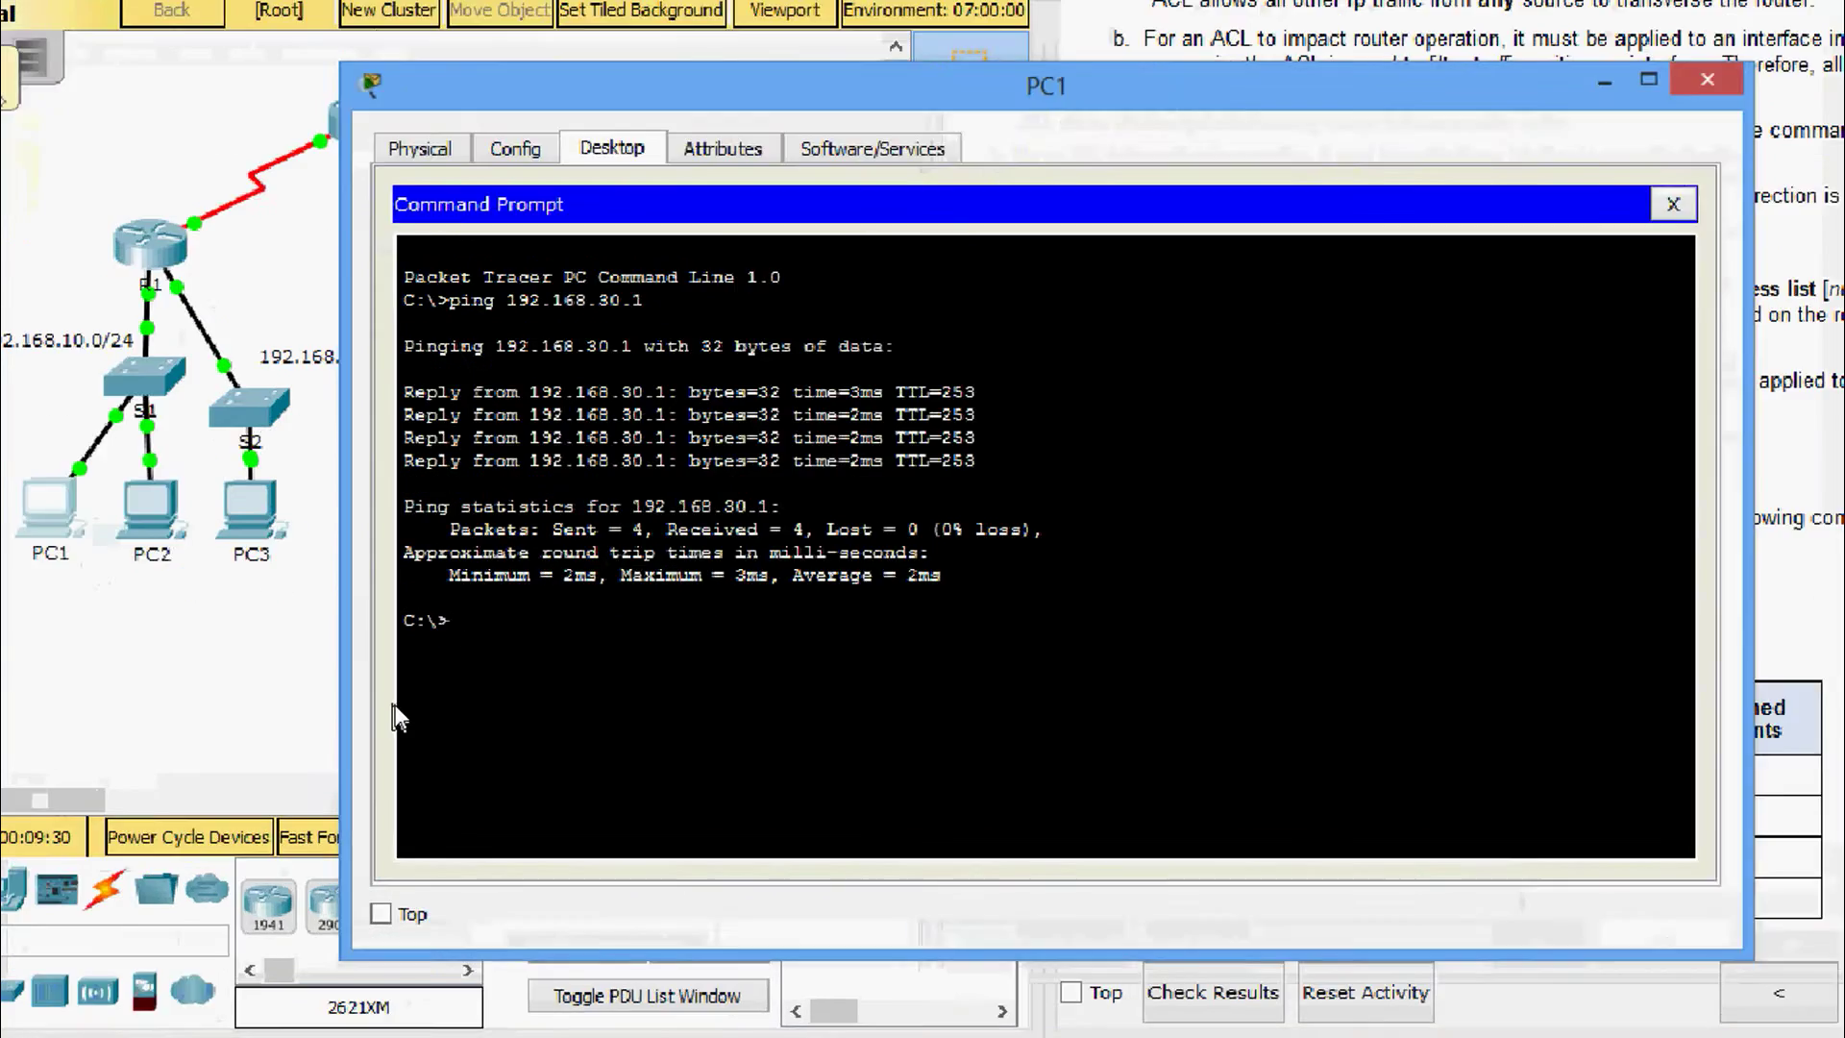
type("ping")
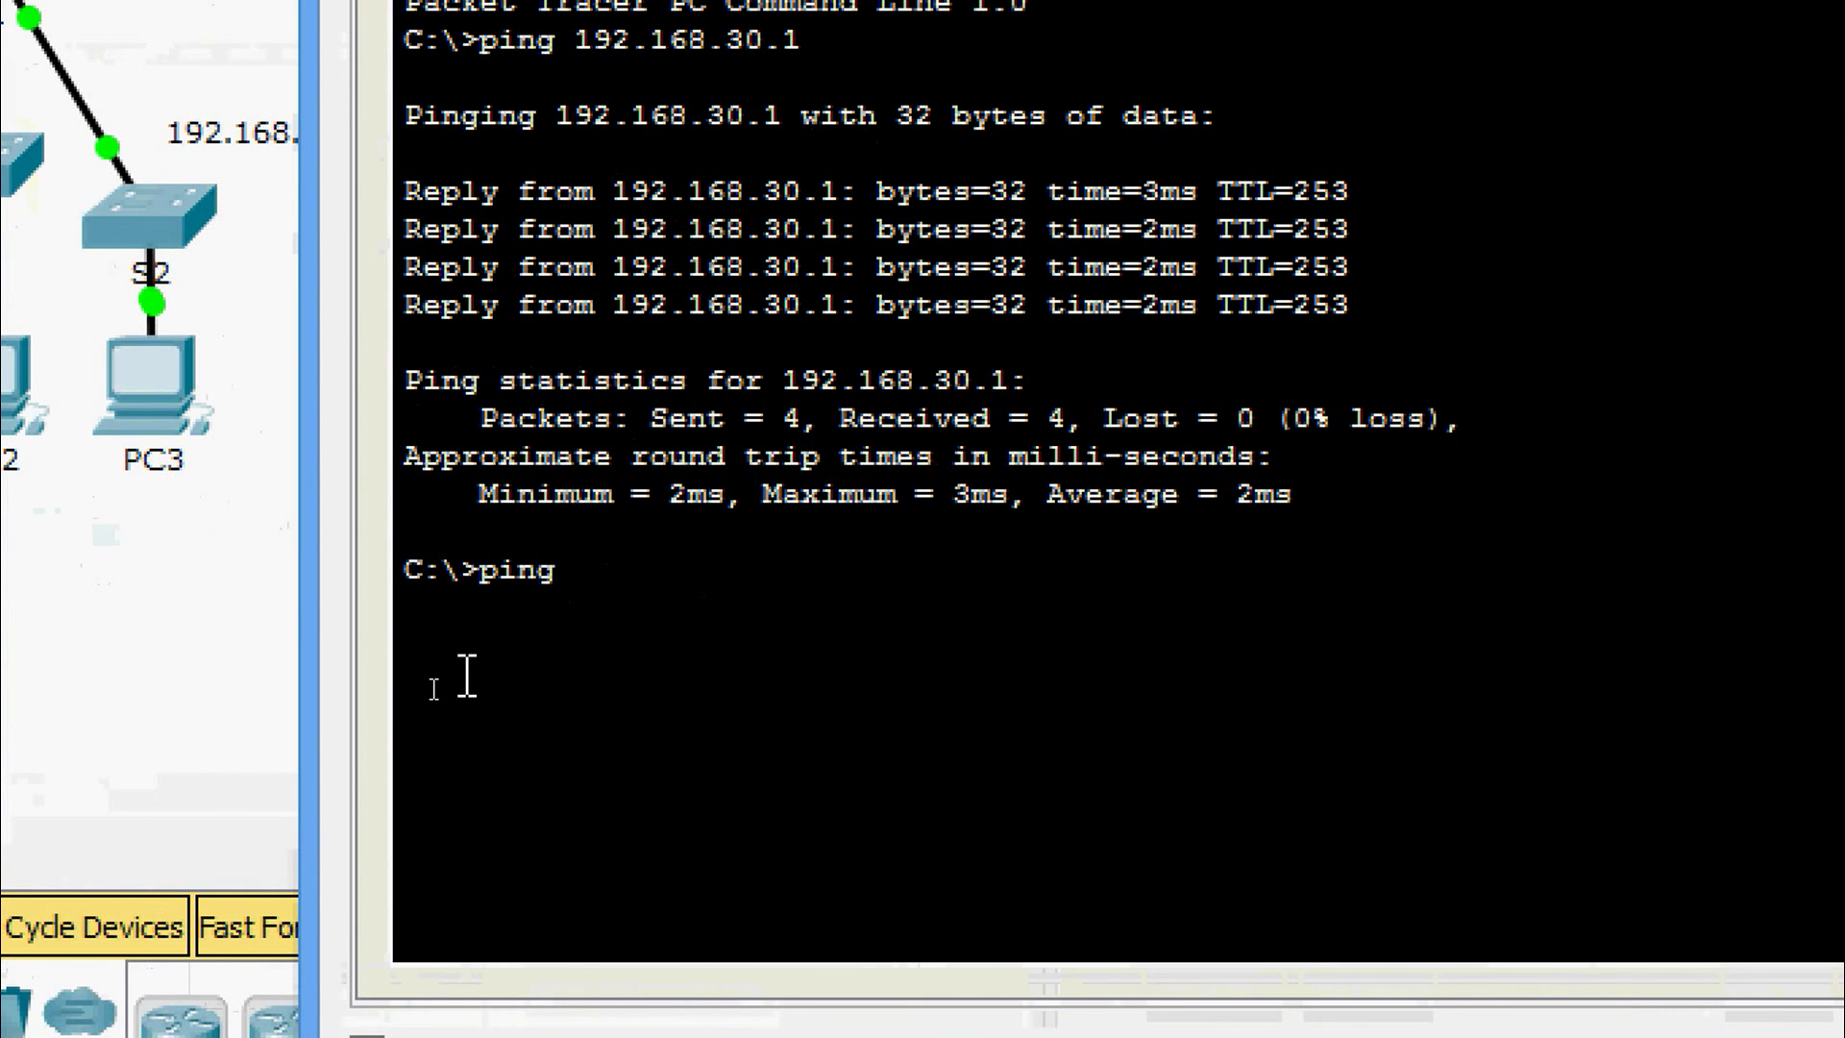
right_click(650, 584)
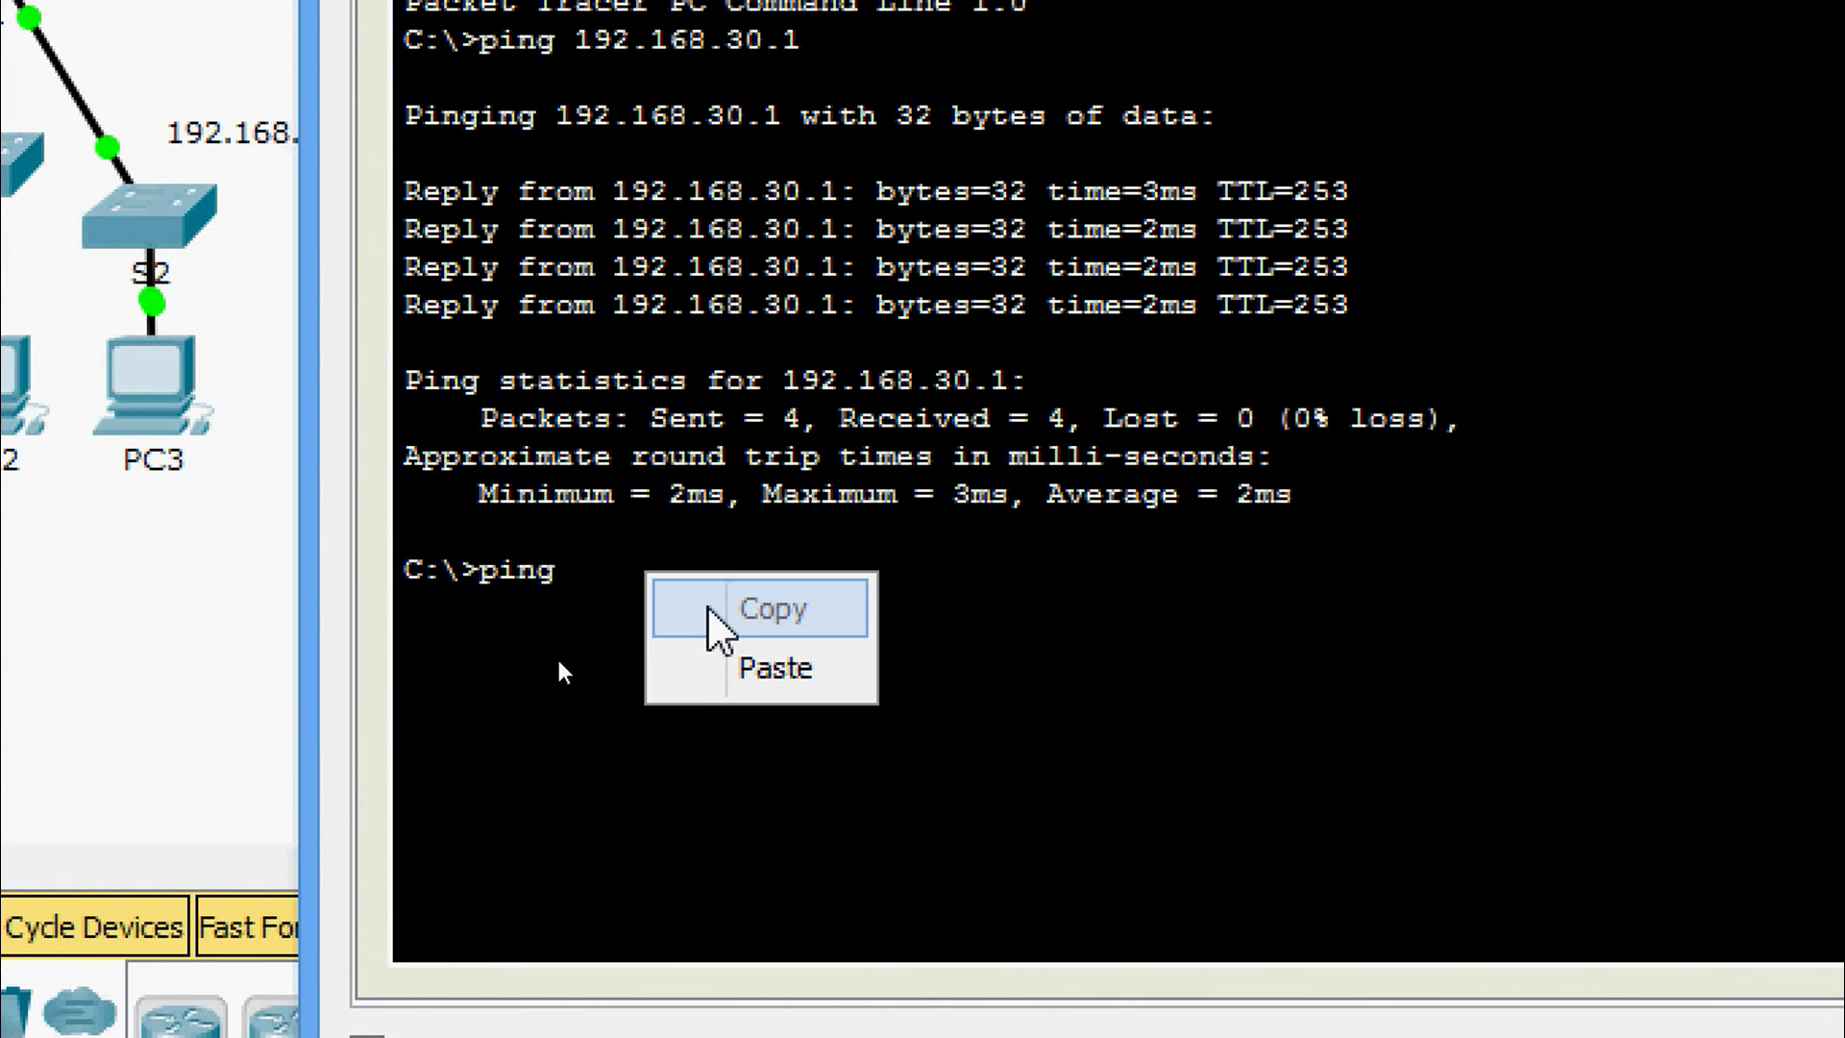
left_click(730, 664)
key("Return")
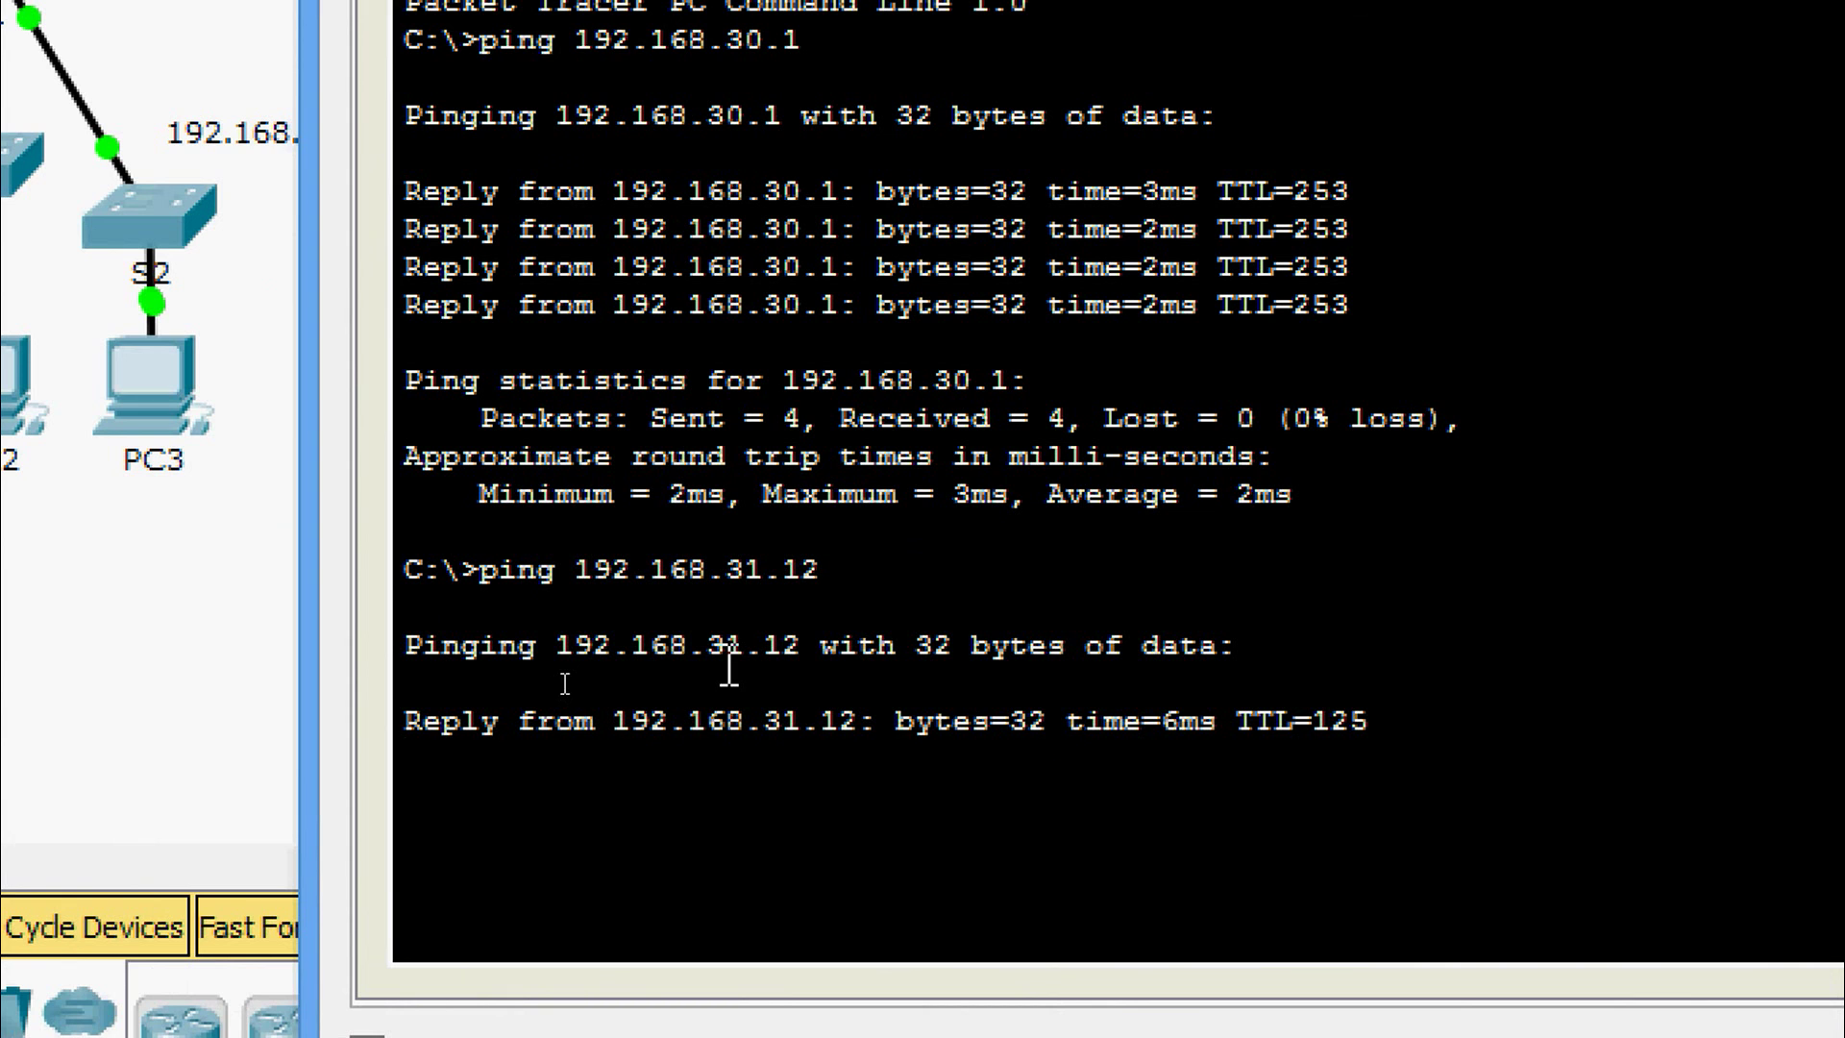